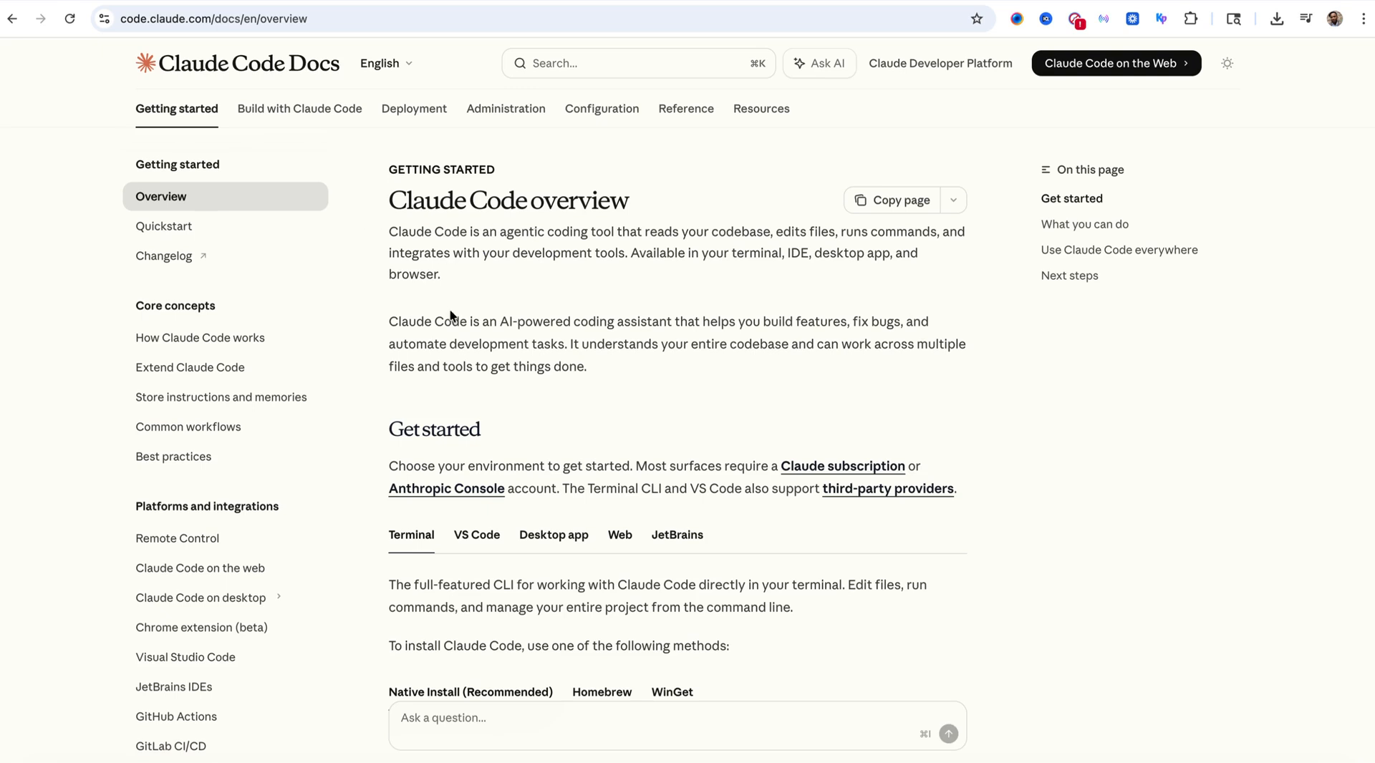
- Examine the Claude Code overview page and compare its VS Code and Desktop app installation options
scroll(453, 433, "down", 9)
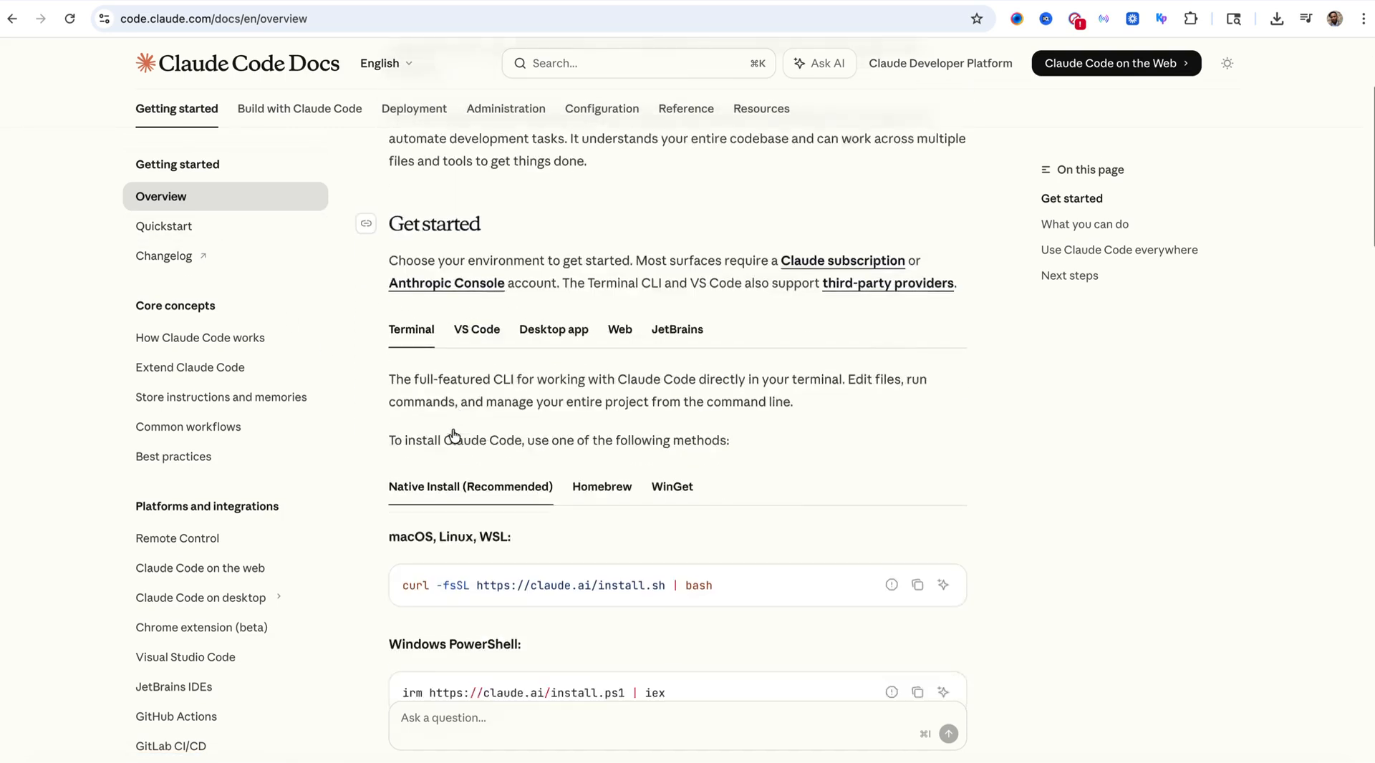
scroll(453, 433, "down", 7)
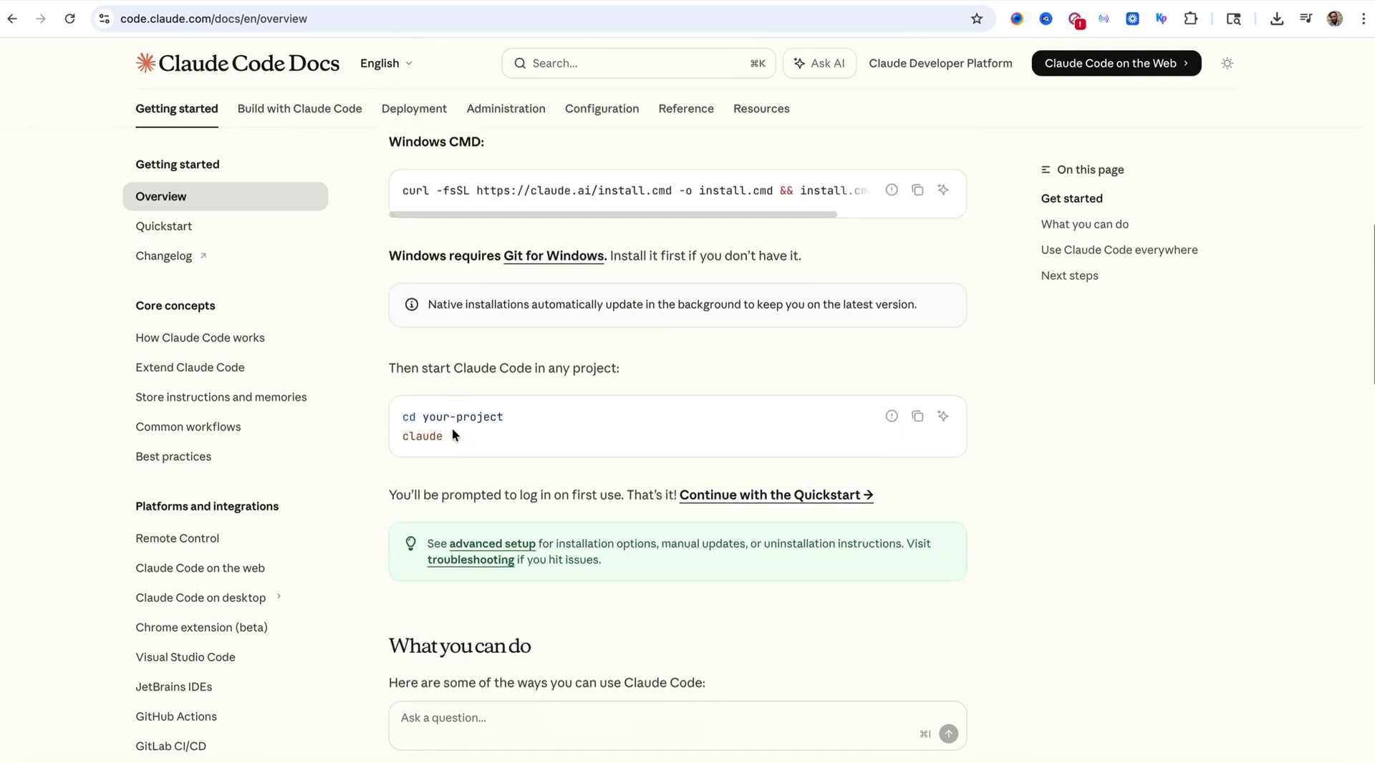
scroll(454, 435, "down", 1)
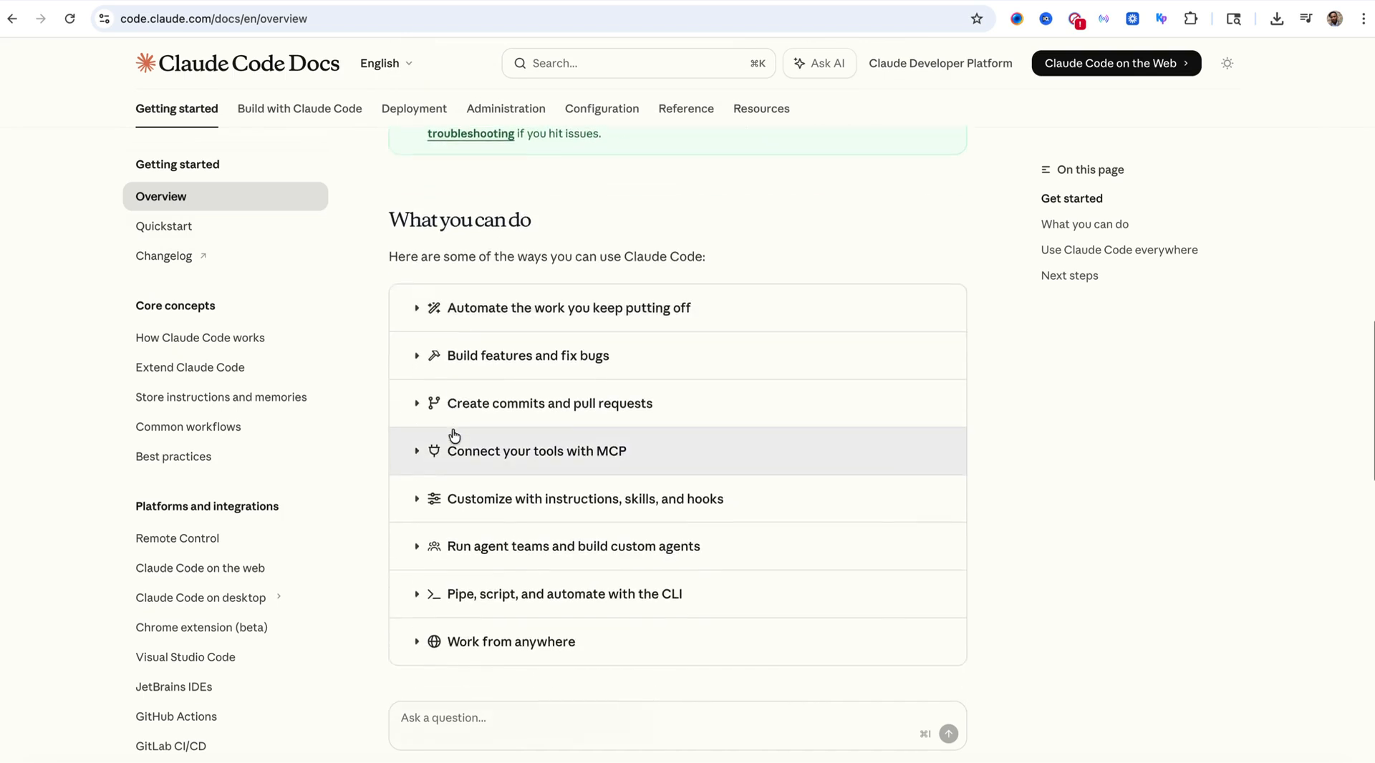
scroll(454, 435, "up", 12)
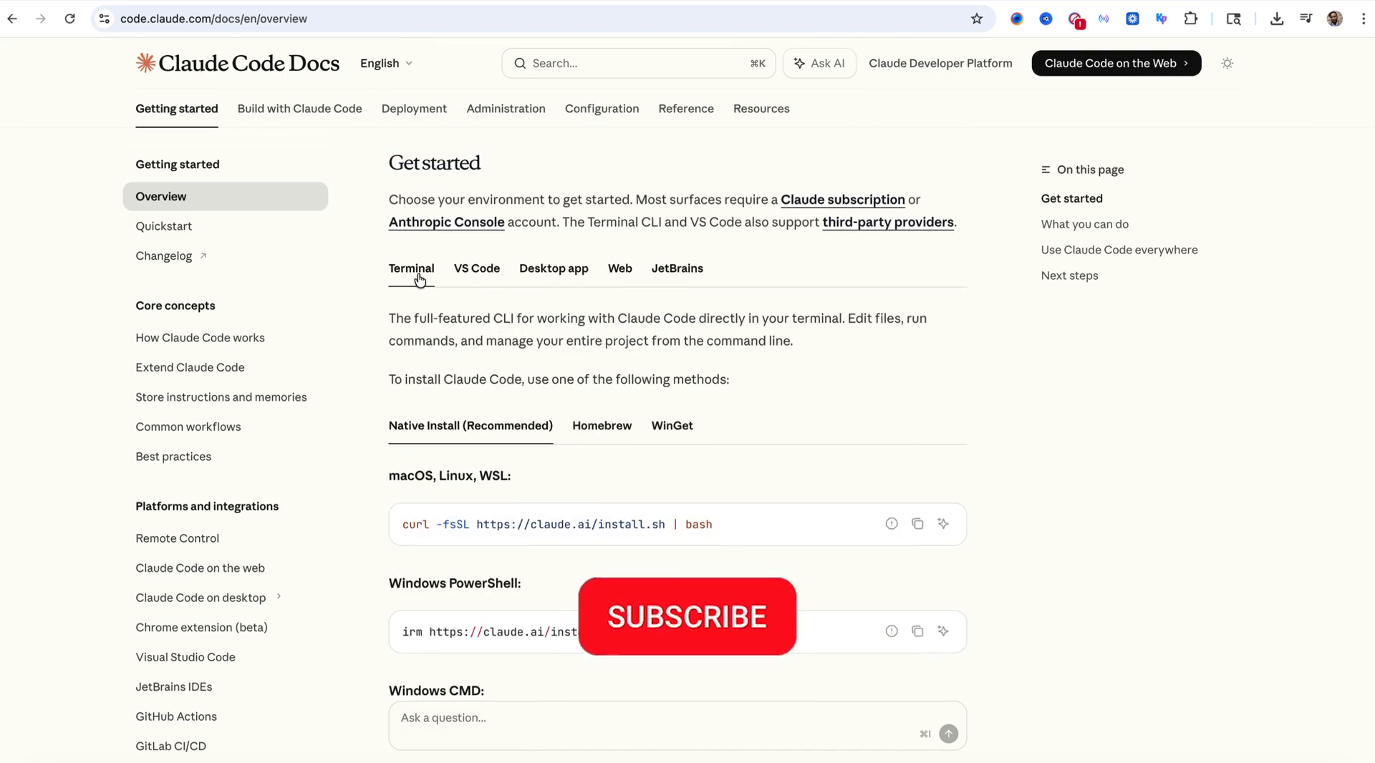
left_click(480, 271)
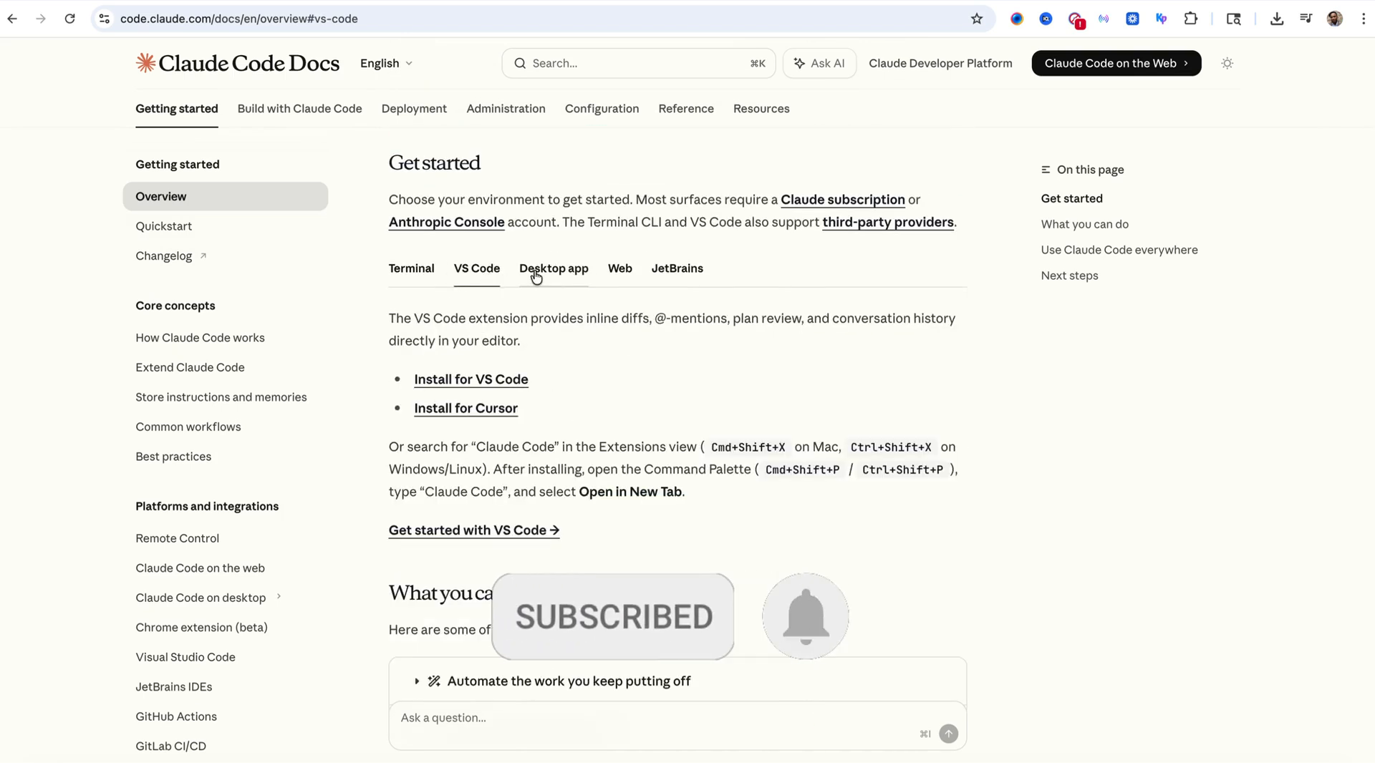
left_click(572, 277)
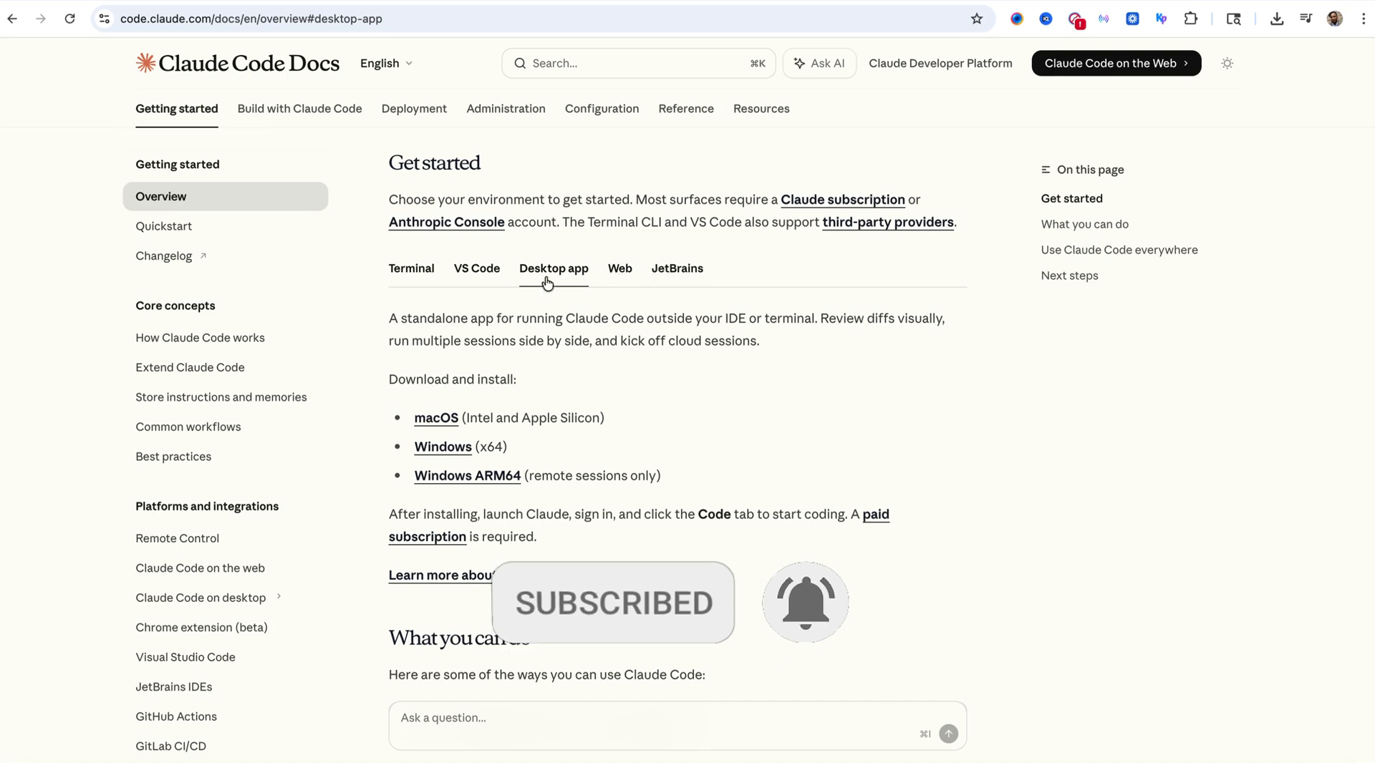
- Copy the native install command for macOS, Linux and WSL from the Terminal installation instructions
left_click(422, 275)
scroll(466, 432, "down", 3)
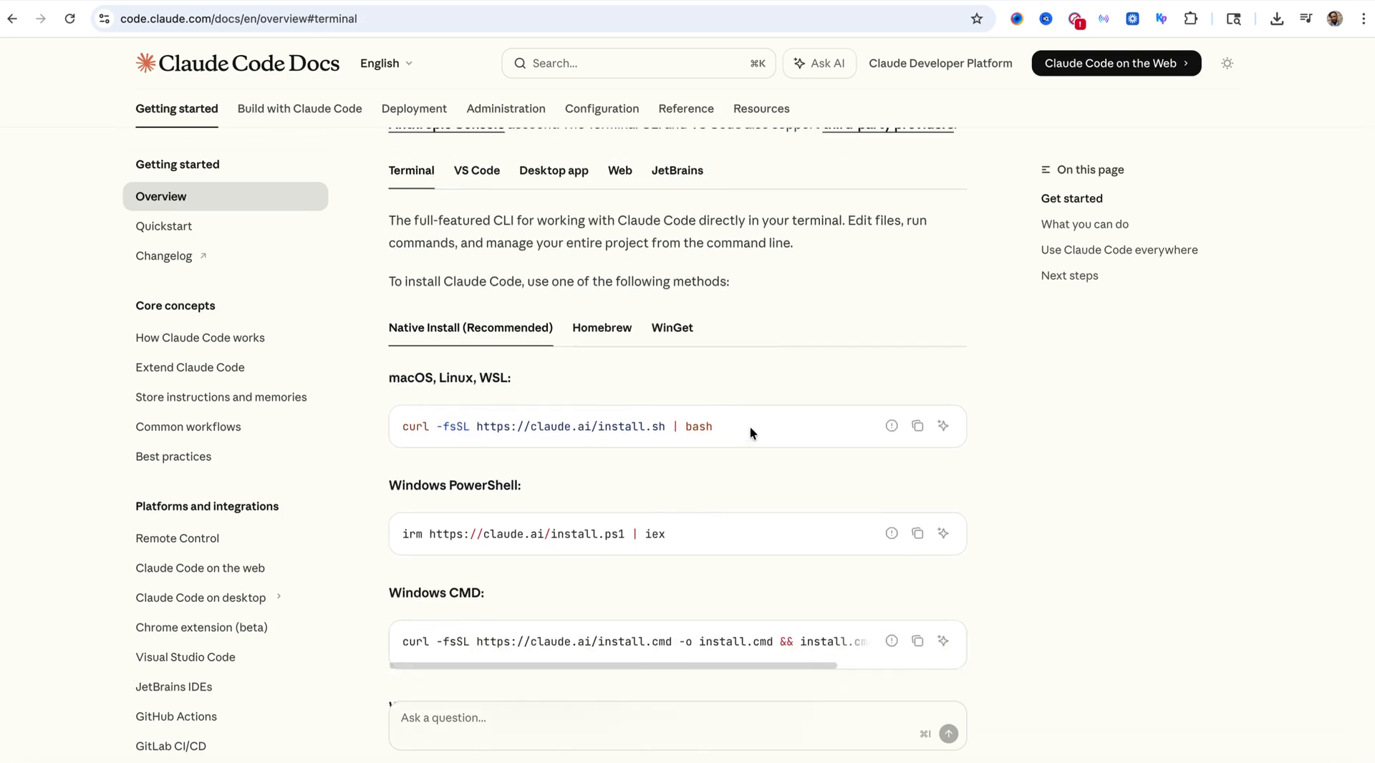
left_click(917, 427)
scroll(717, 425, "up", 3)
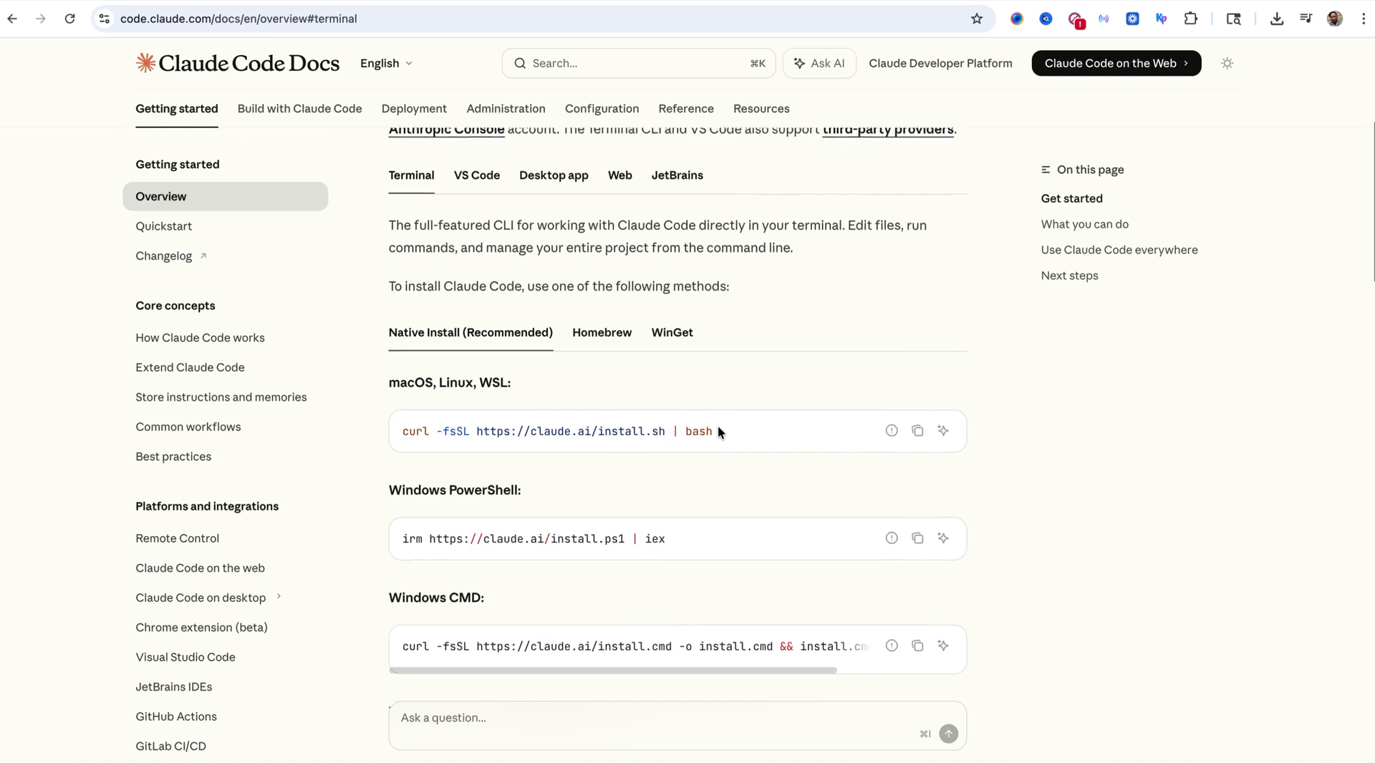
scroll(718, 433, "up", 2)
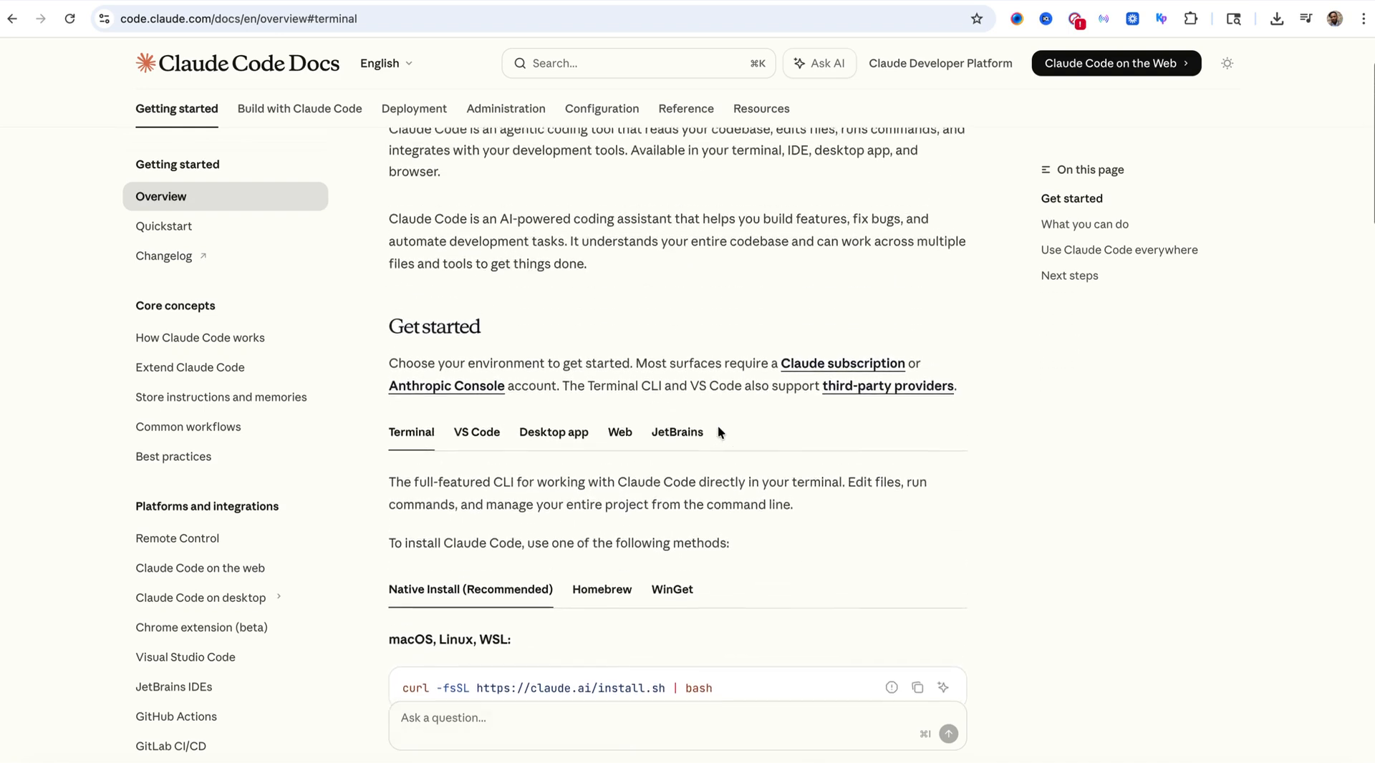
scroll(717, 433, "down", 3)
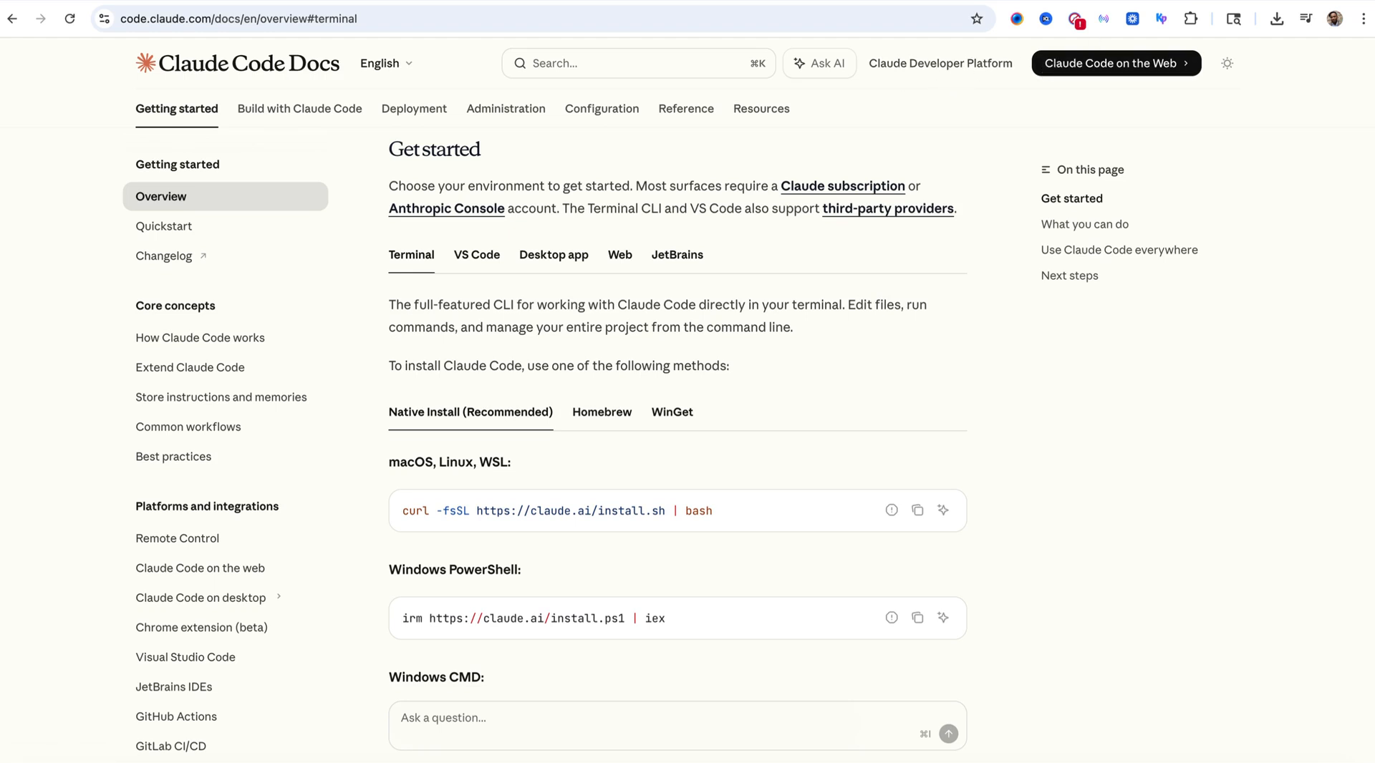
- Switch to the Mac's Terminal app, enlarging its window to about 113×37 characters and repositioning it over the documentation
key("super+space")
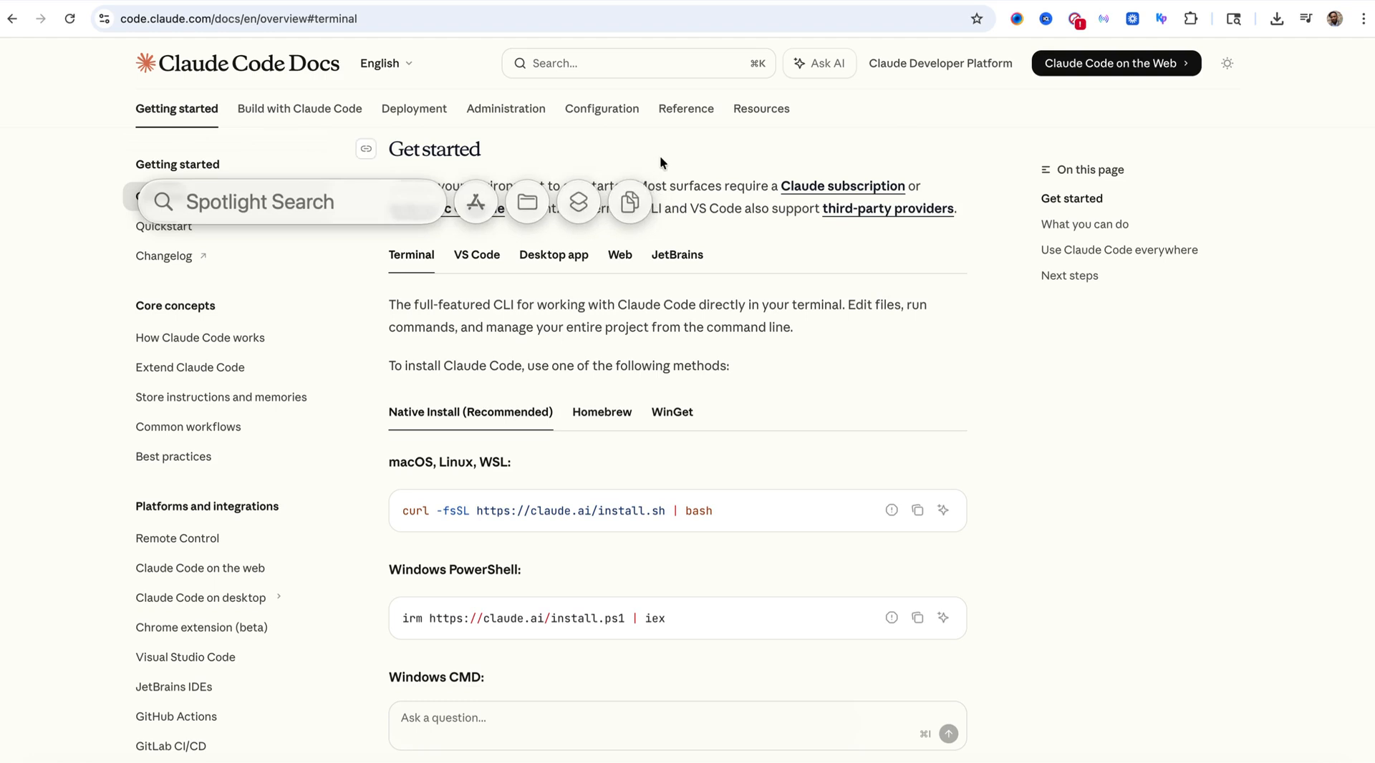
type("terminal")
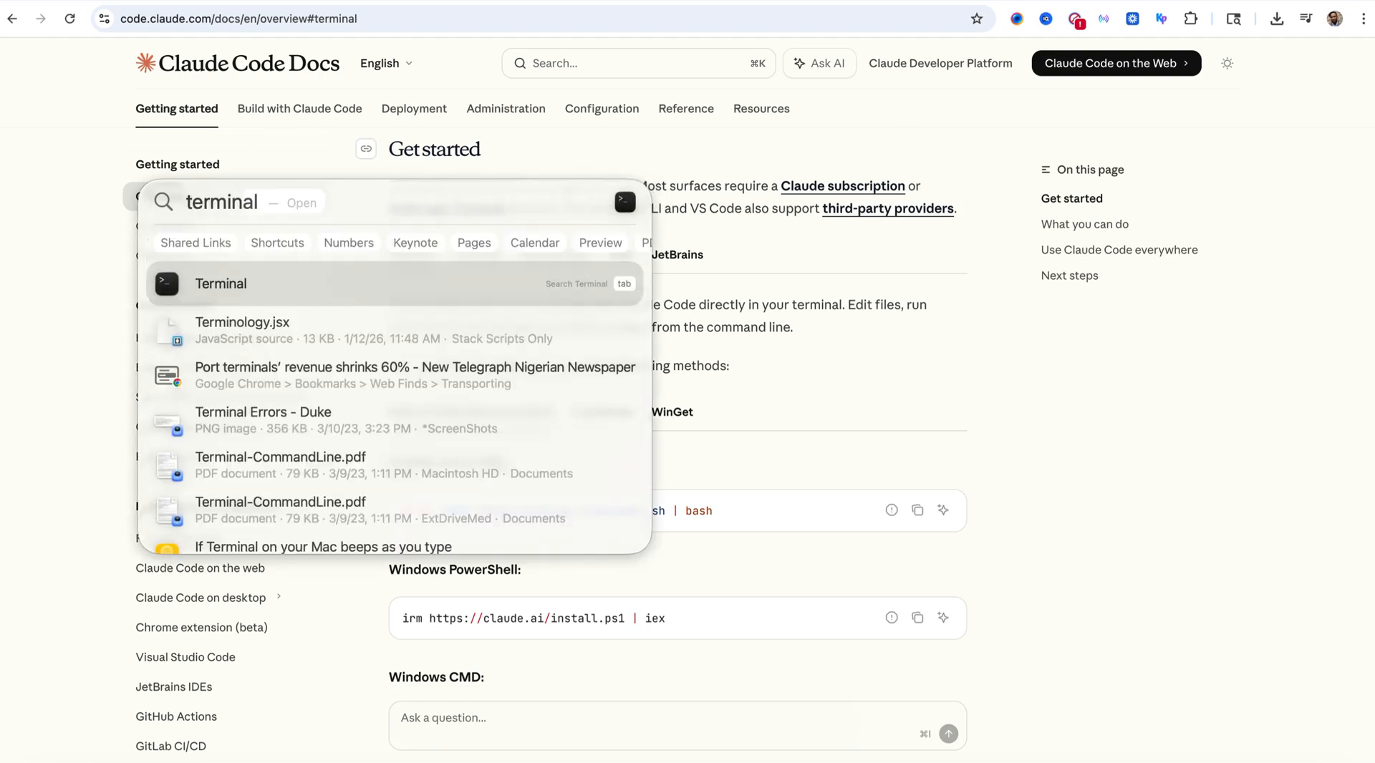
key("Return")
left_click_drag(491, 301, 676, 448)
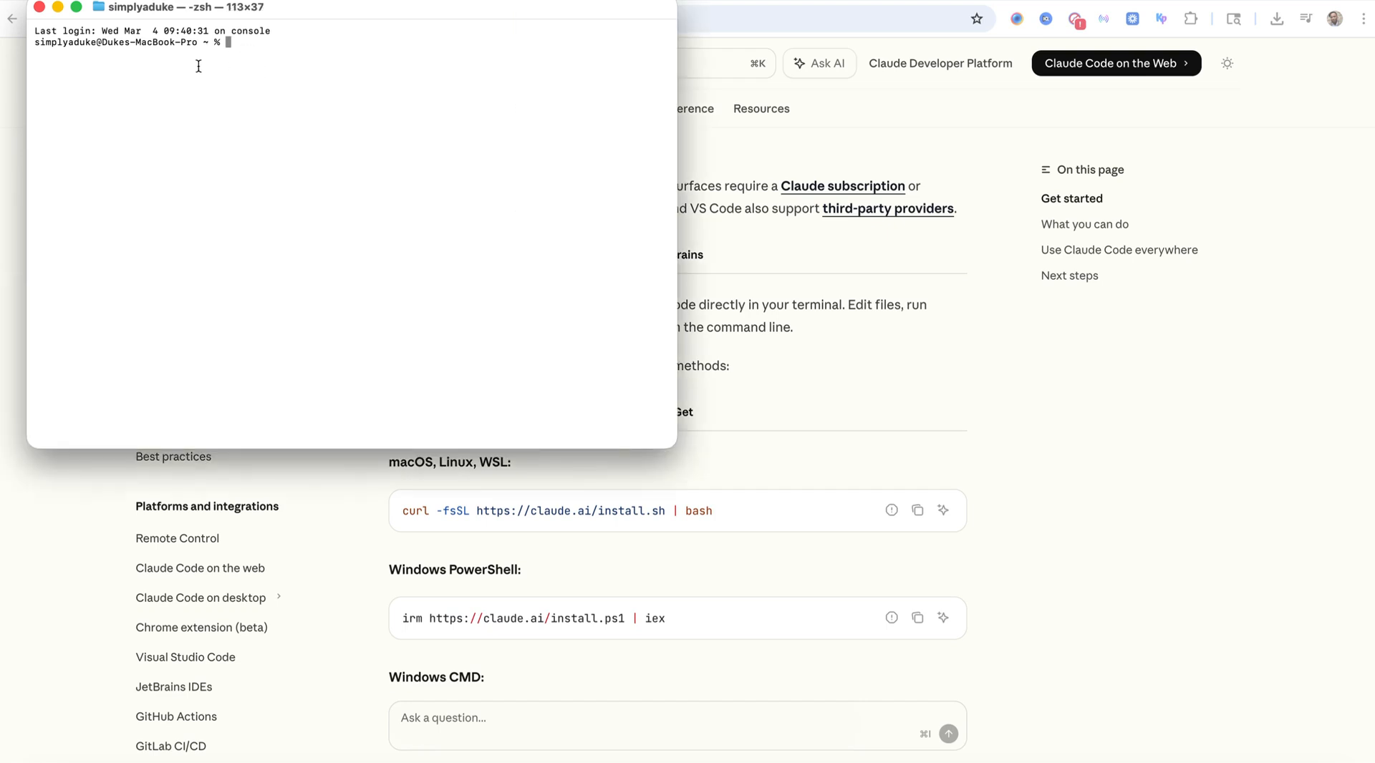
left_click_drag(355, 7, 347, 48)
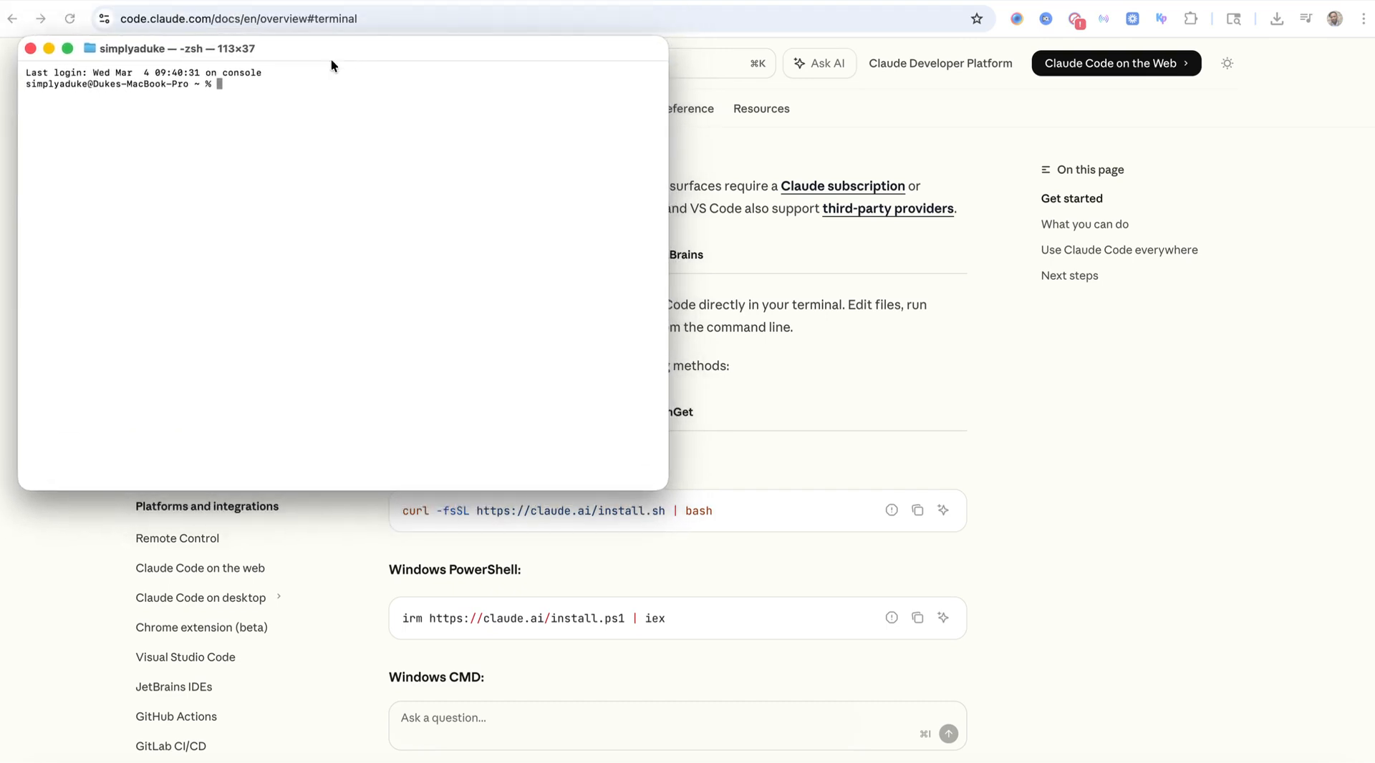
key("super+v")
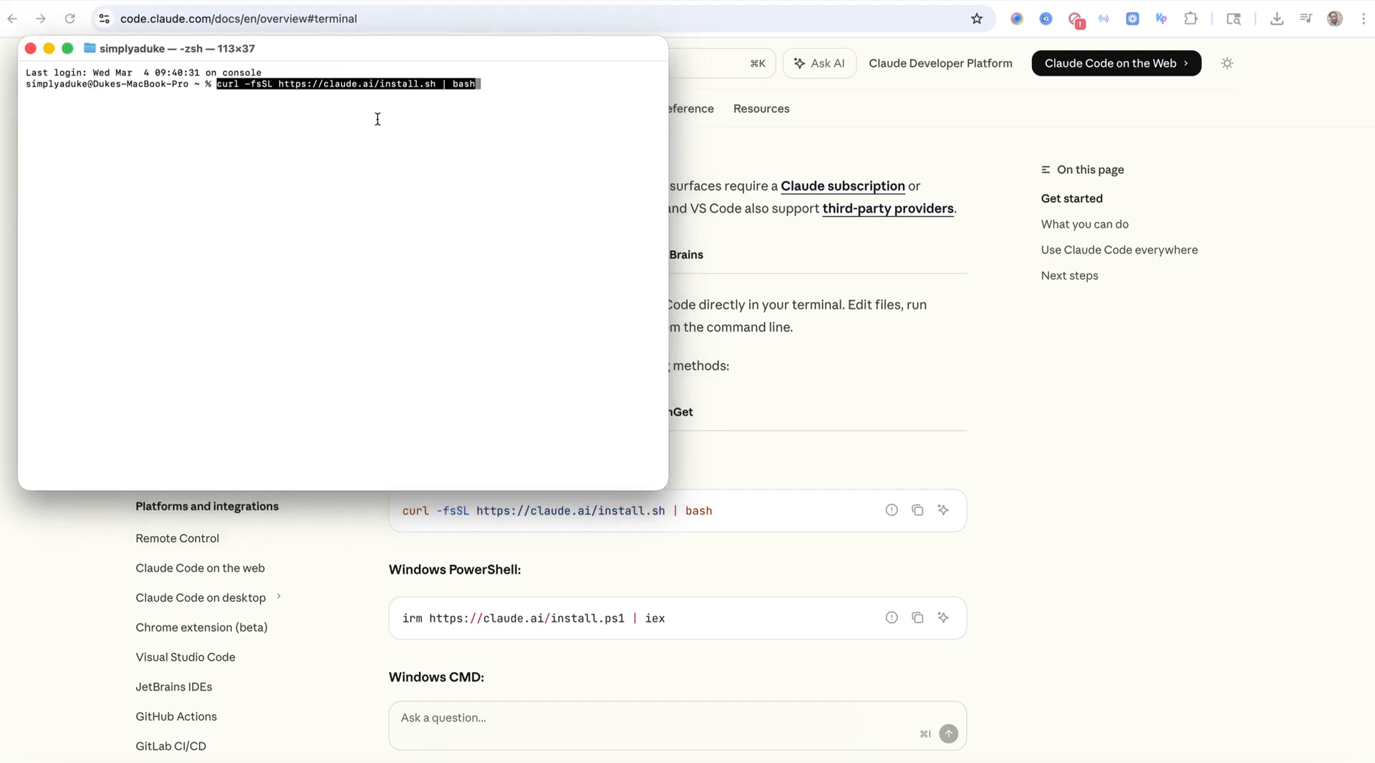
key("Return")
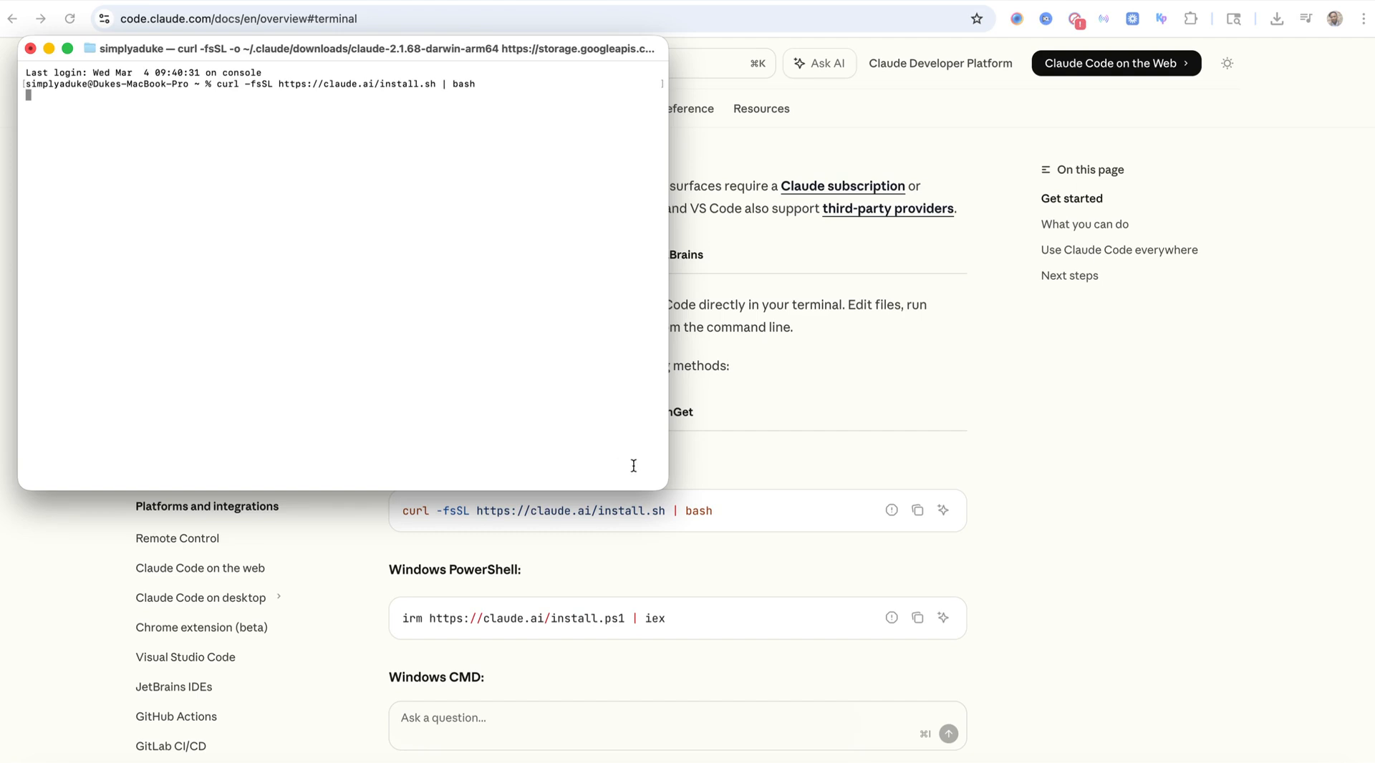
left_click_drag(666, 490, 727, 521)
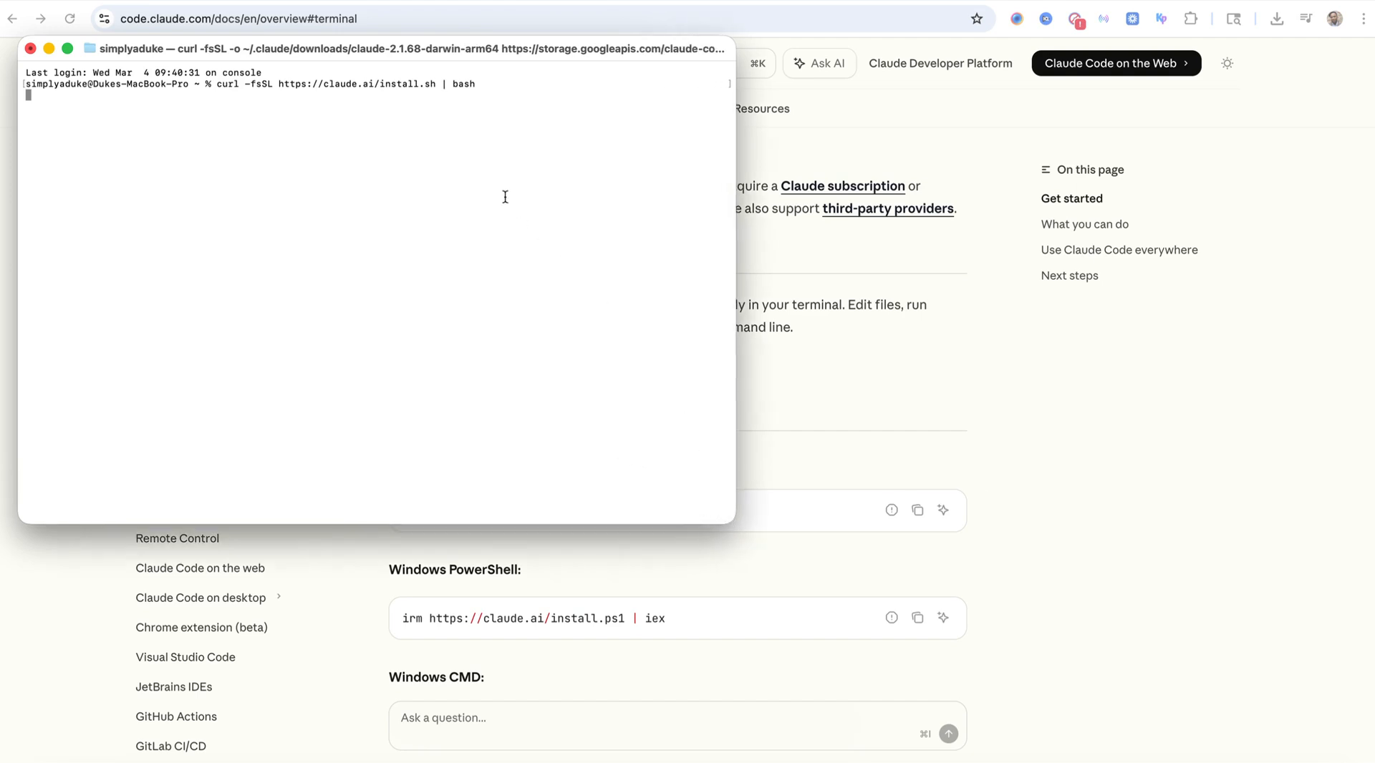
left_click_drag(81, 46, 436, 165)
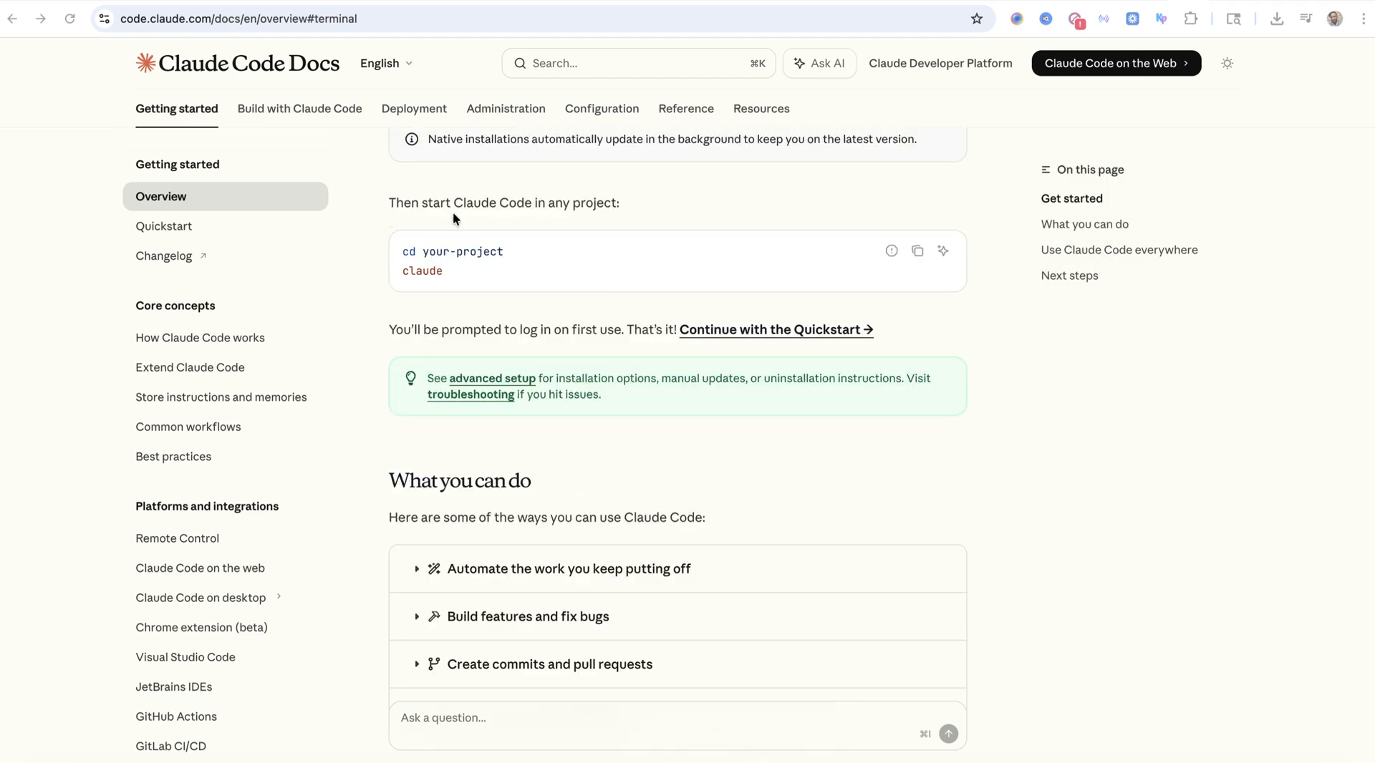
- Review the documentation on starting Claude Code in a project, and bring up a Terminal window enlarged to about 126×39 characters
scroll(533, 257, "up", 3)
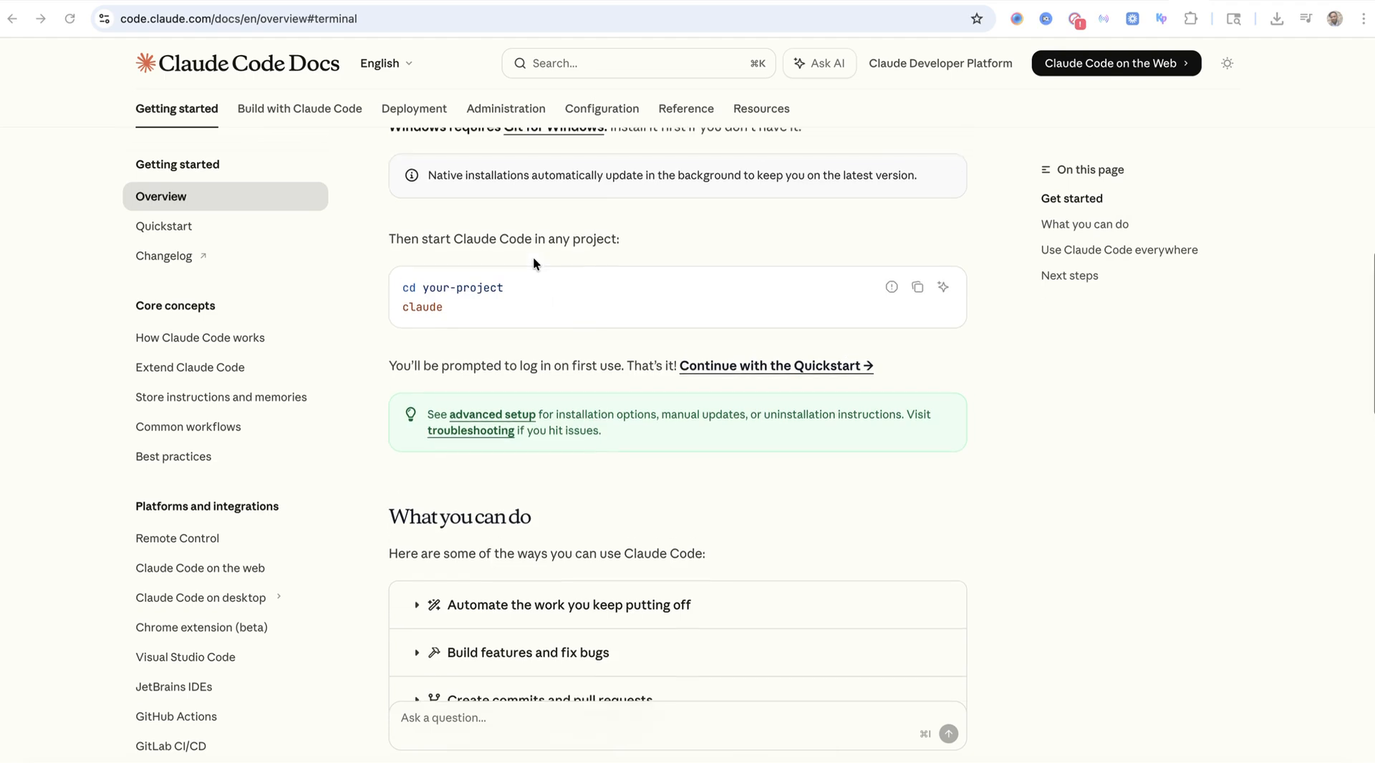
scroll(533, 257, "up", 5)
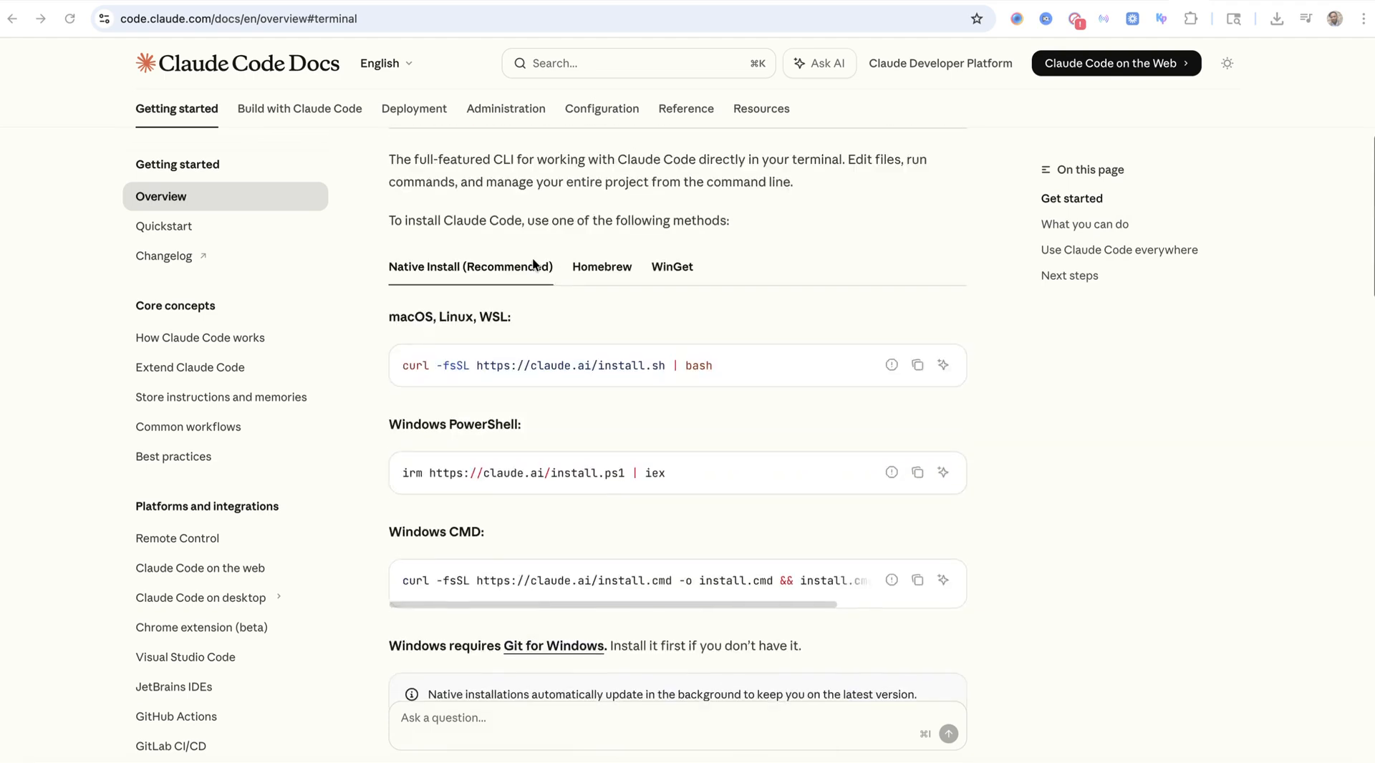
scroll(681, 403, "down", 5)
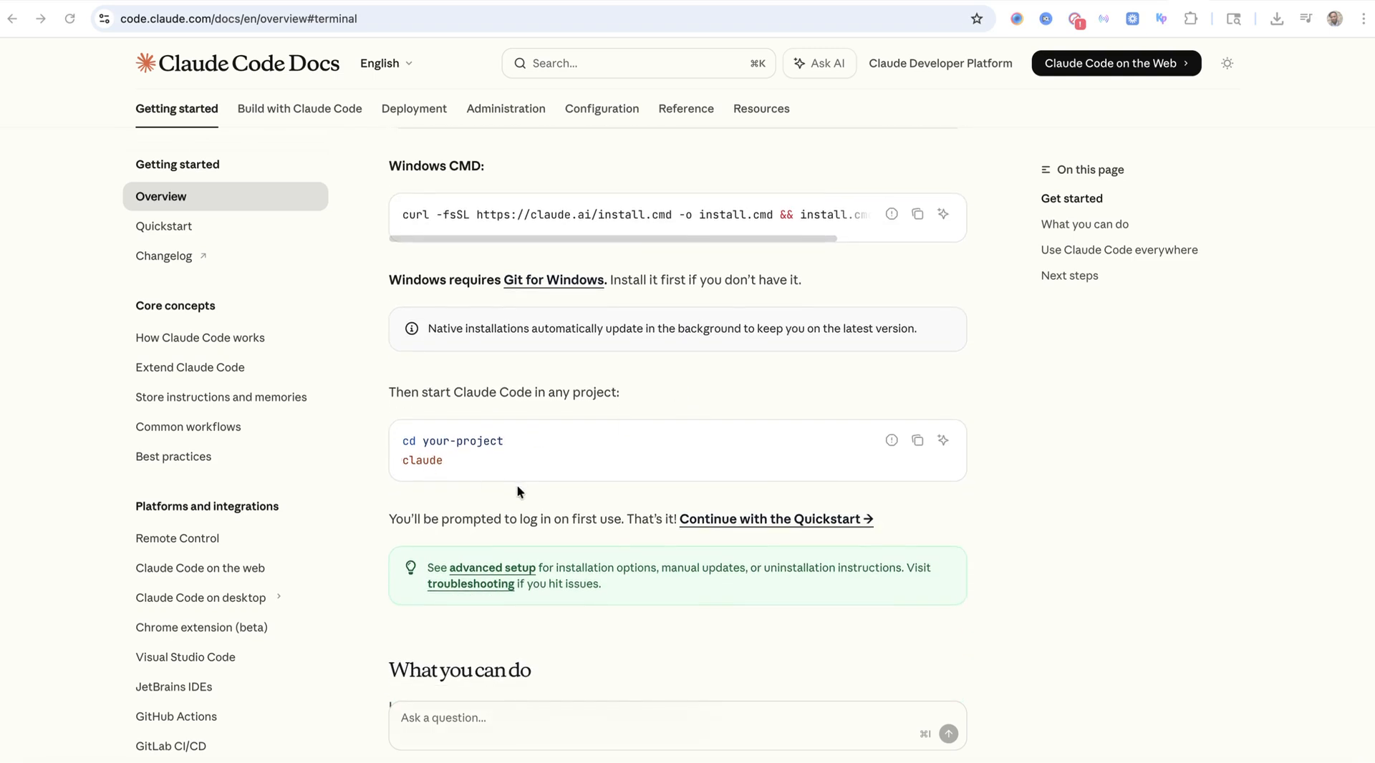
scroll(515, 491, "down", 2)
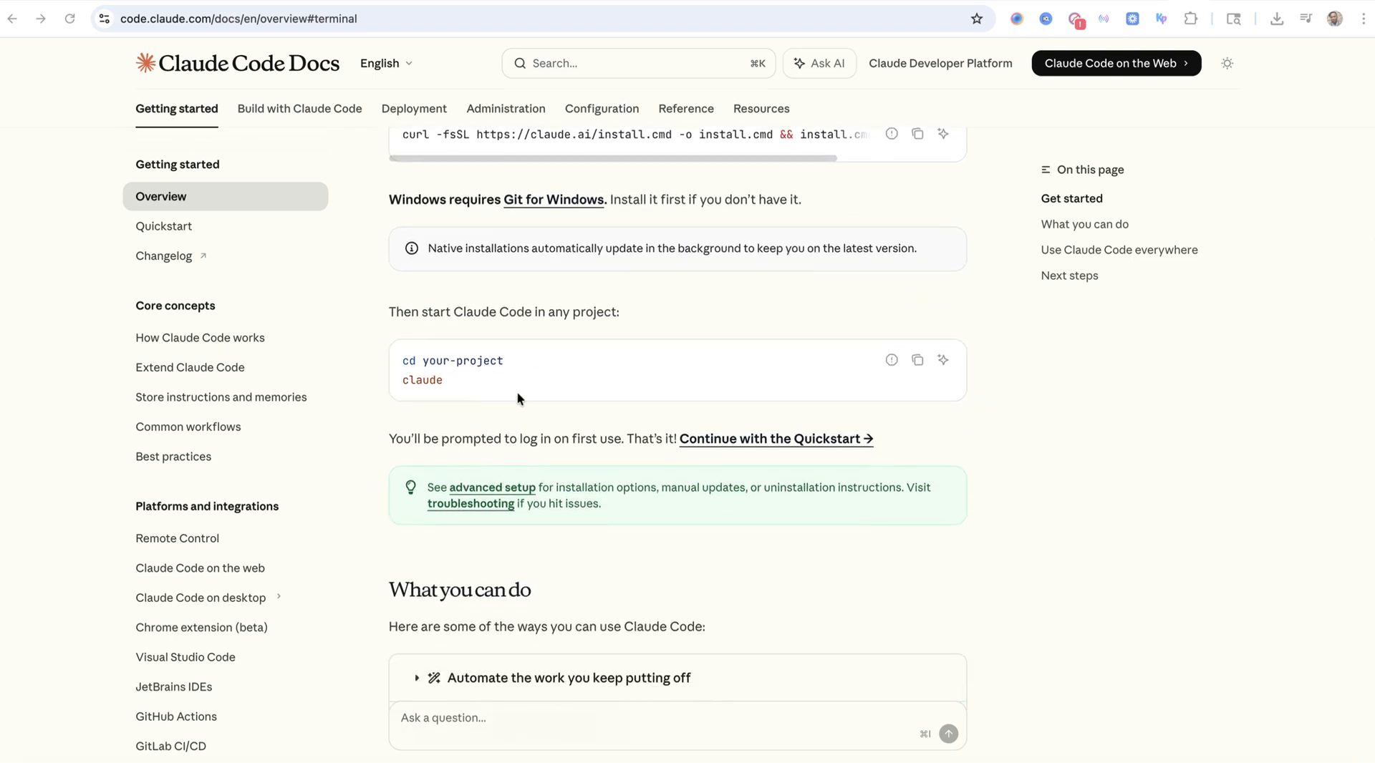
scroll(515, 391, "down", 1)
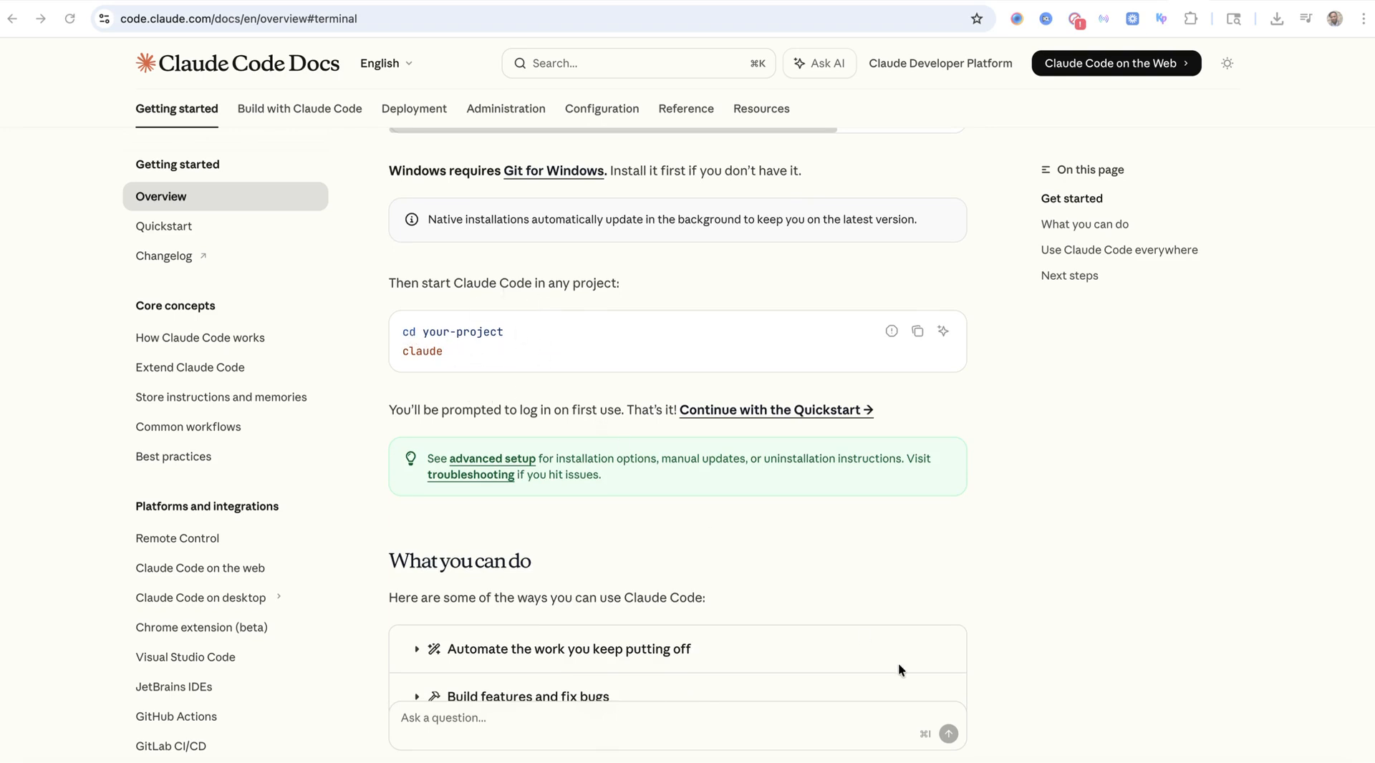
left_click(1105, 759)
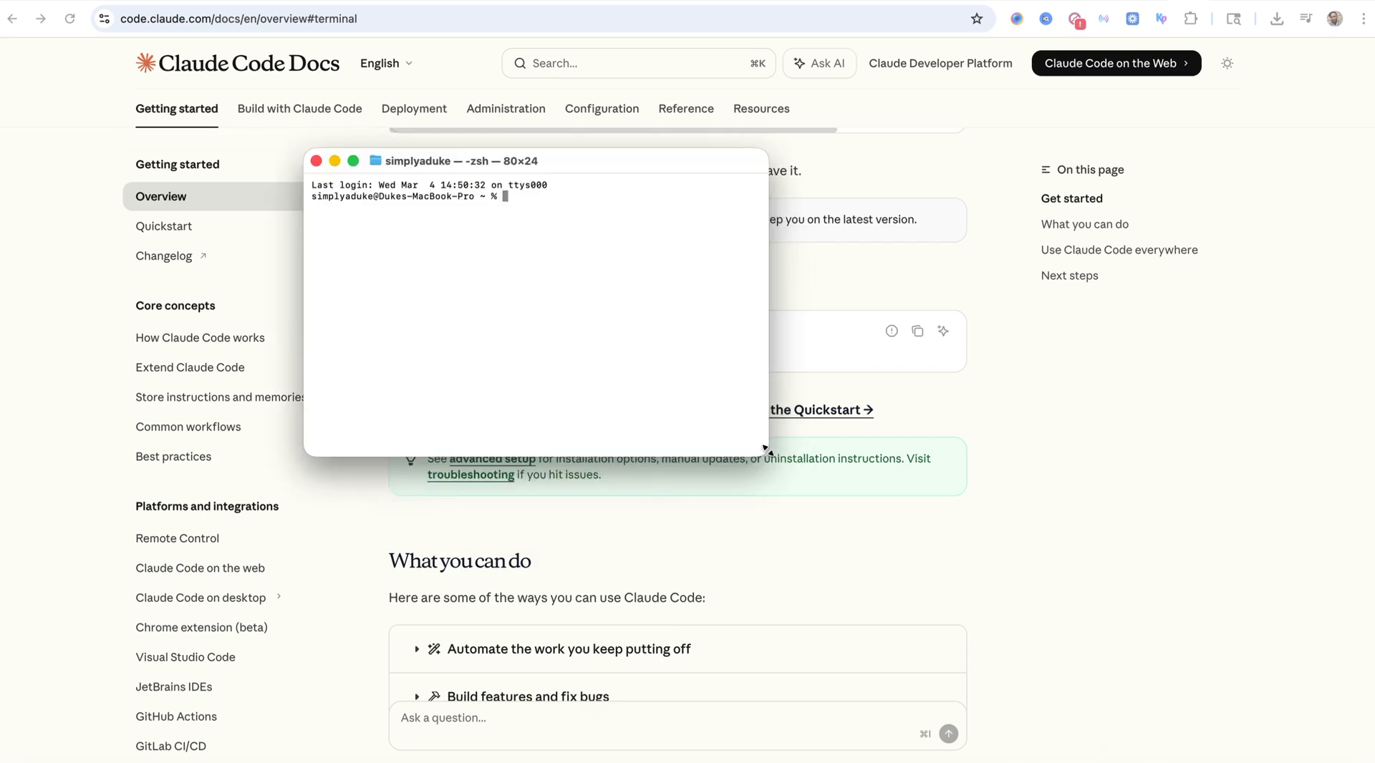
left_click_drag(767, 457, 1026, 624)
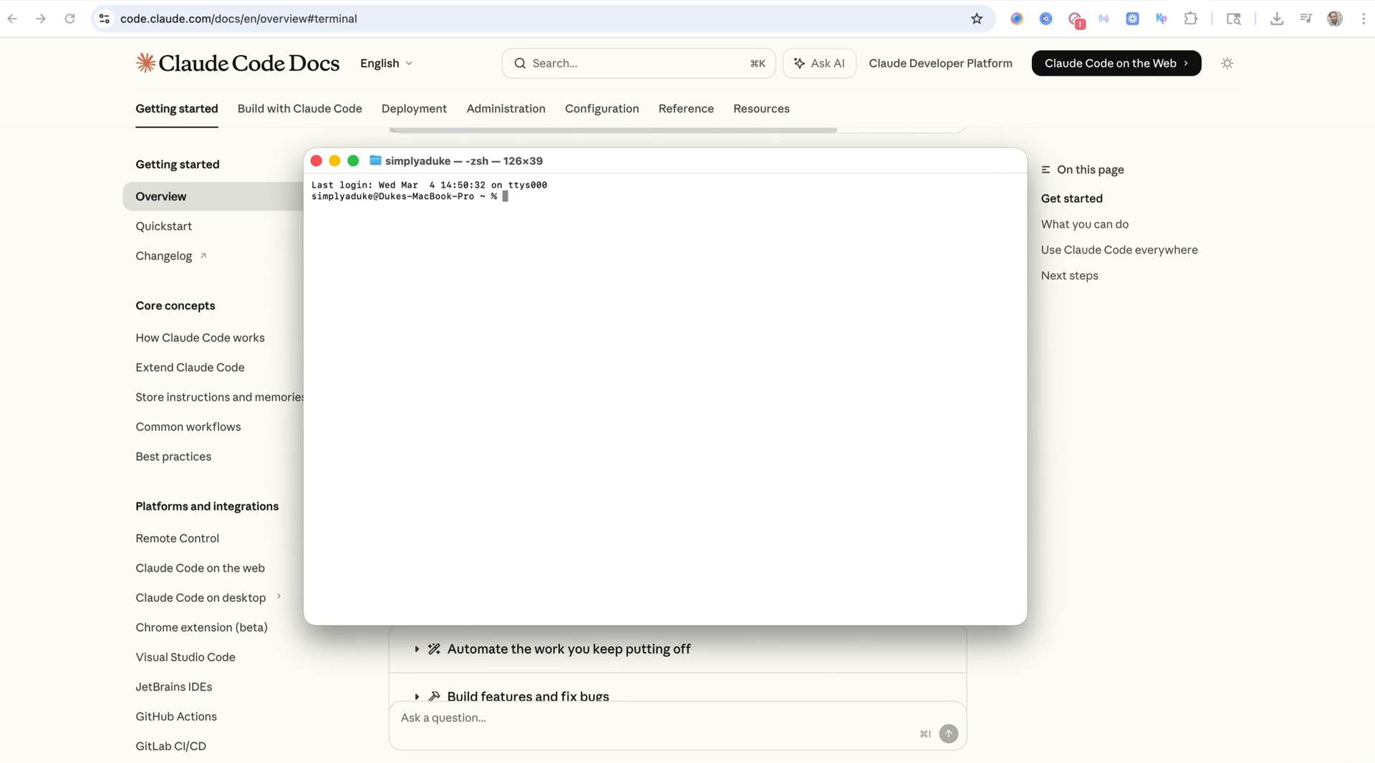
- Create a claudecodeprojs folder inside Documents with the command mkdir ~/Documents/claudecodeprojs
type("mkdir")
key("super+v")
type("Documnt")
key("BackSpace")
key("BackSpace")
type("ents/")
type("c")
type("luad")
key("BackSpace")
key("BackSpace")
type("udecodeprojs")
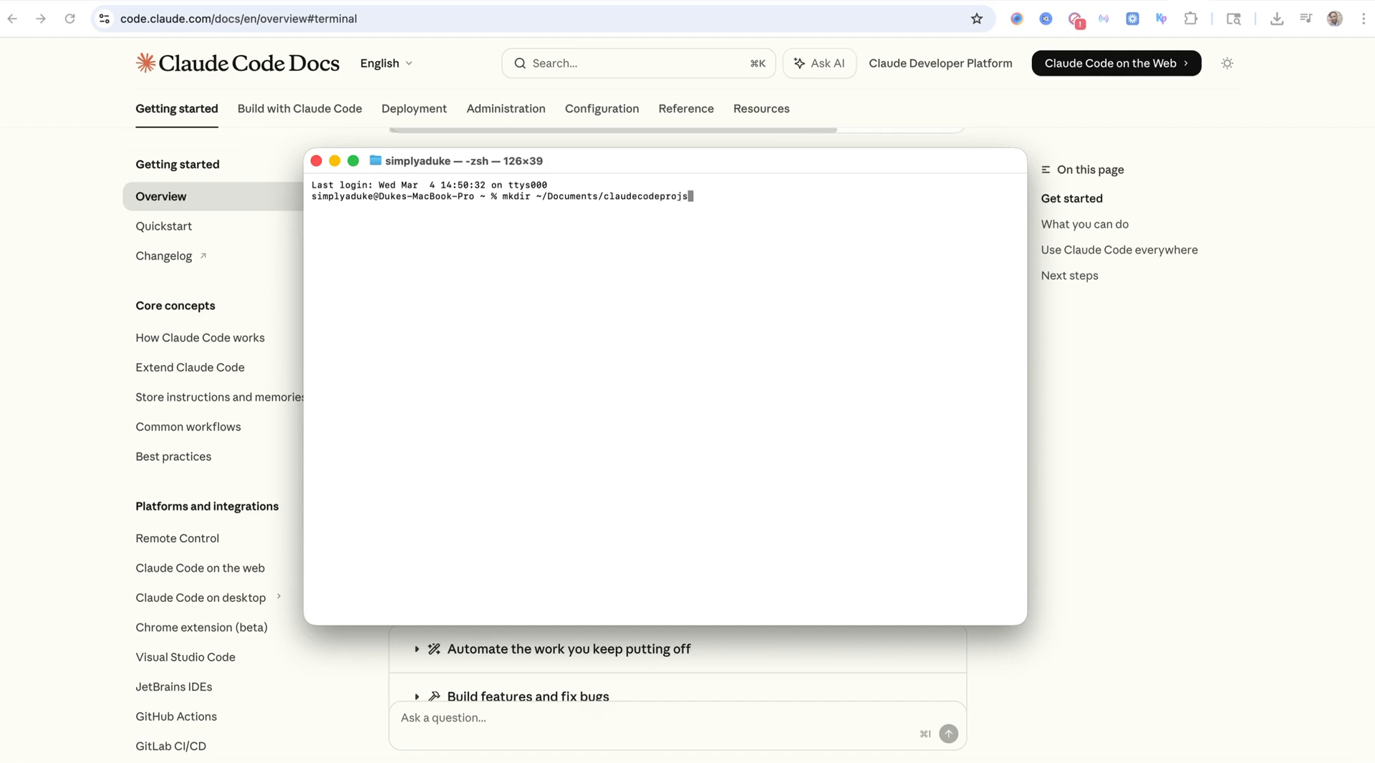
key("Return")
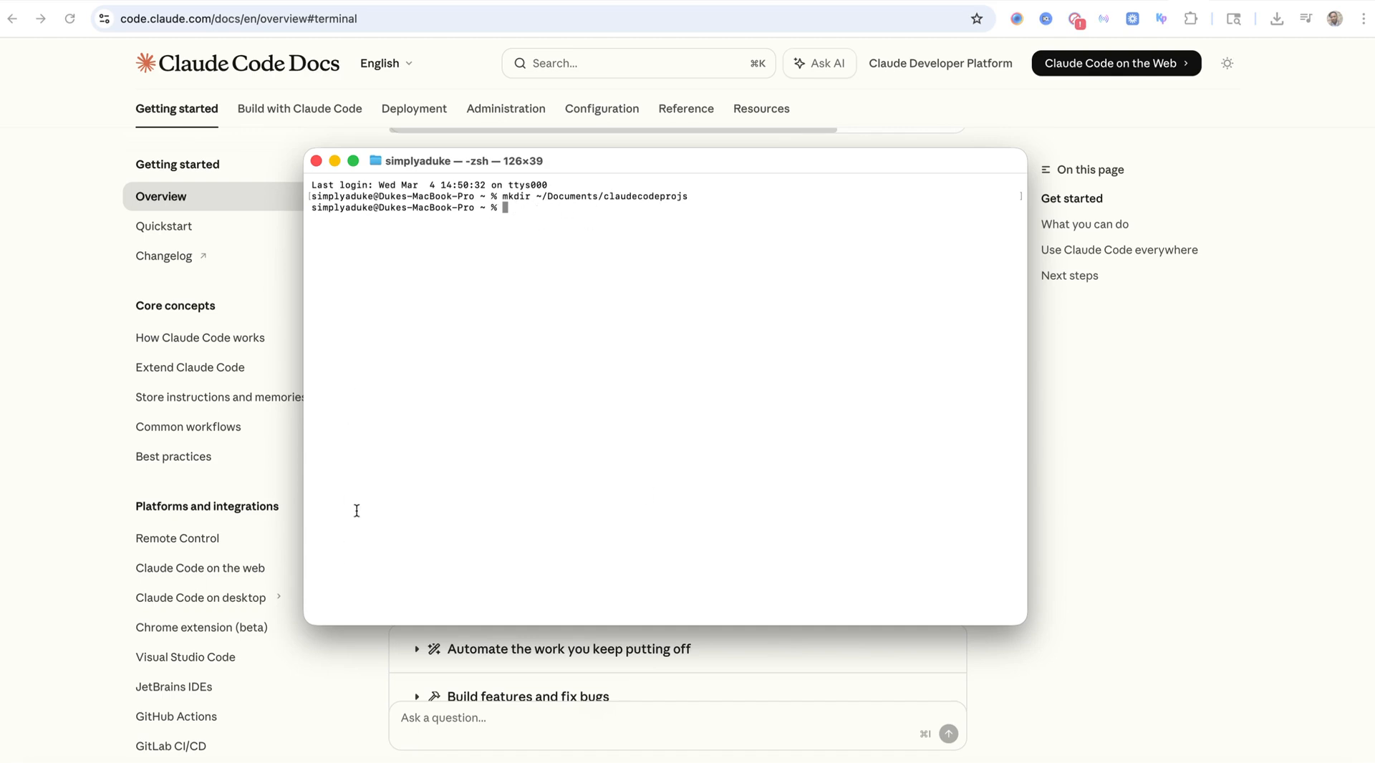
- Switch to Finder to inspect the claudecodeprojs folder in Documents, and return to the Terminal window
left_click(58, 761)
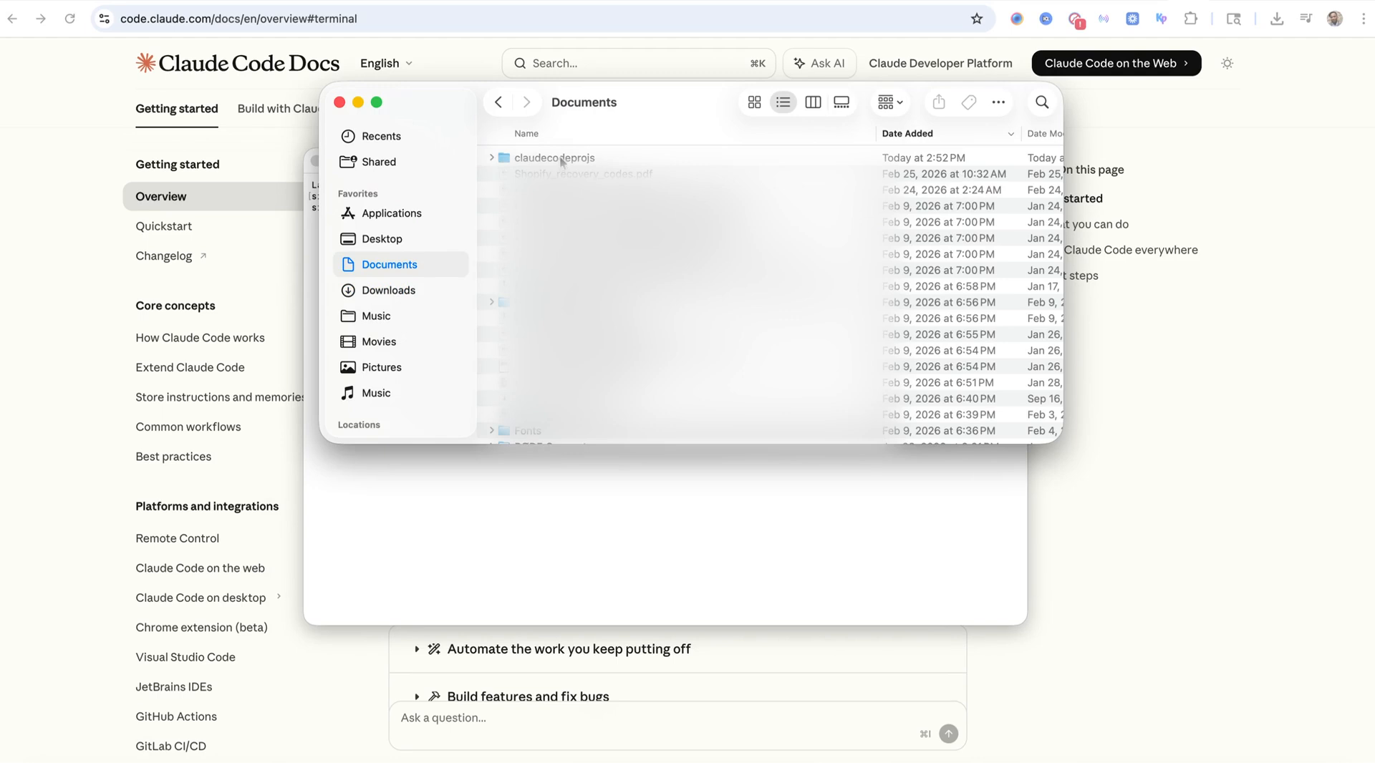
double_click(546, 159)
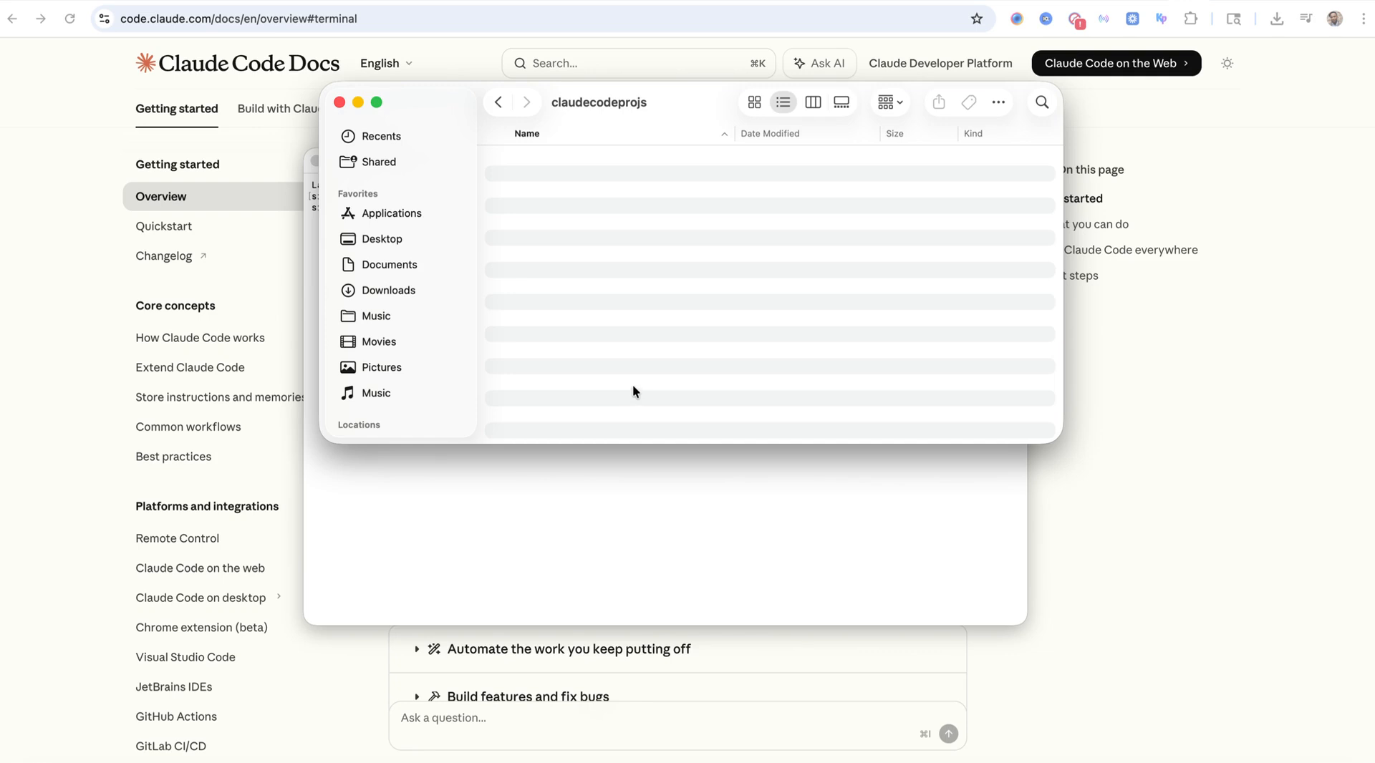
left_click(676, 512)
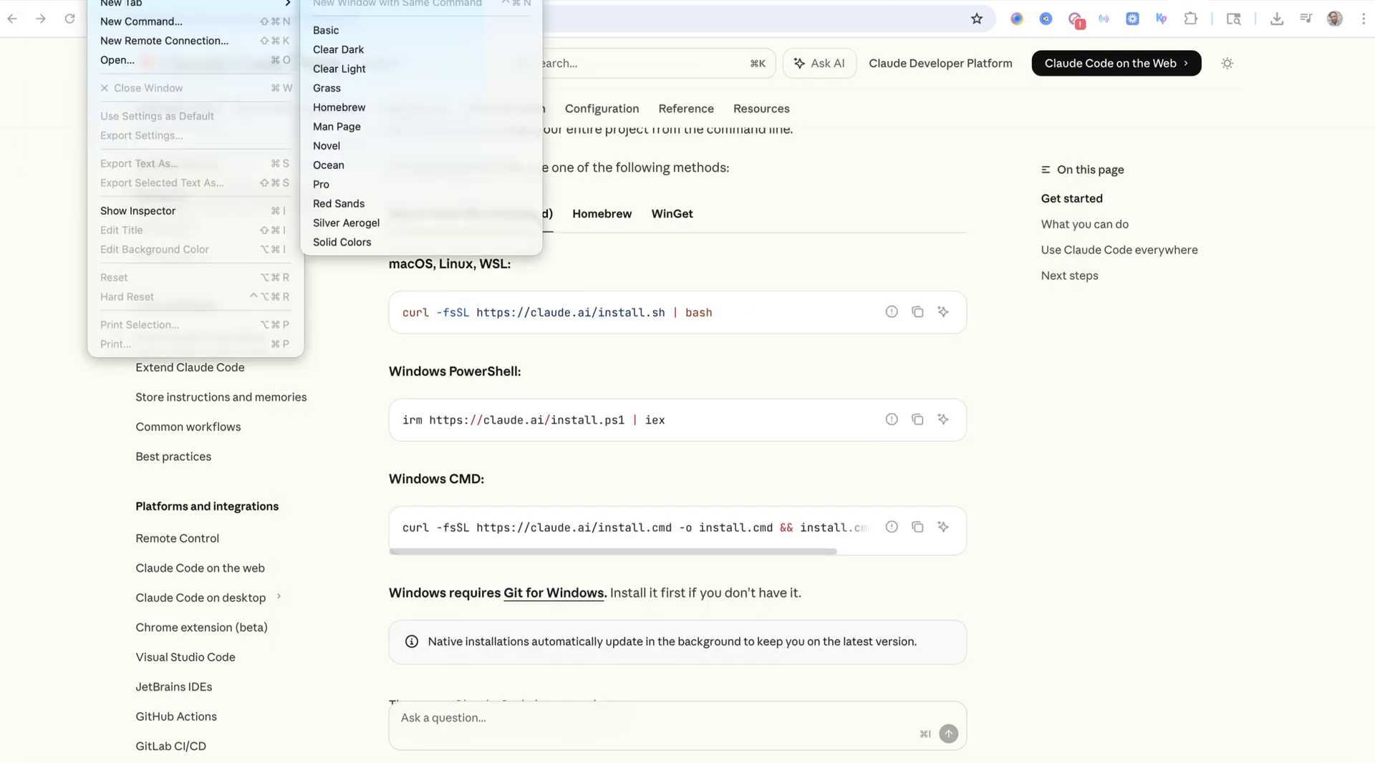
key("super+n")
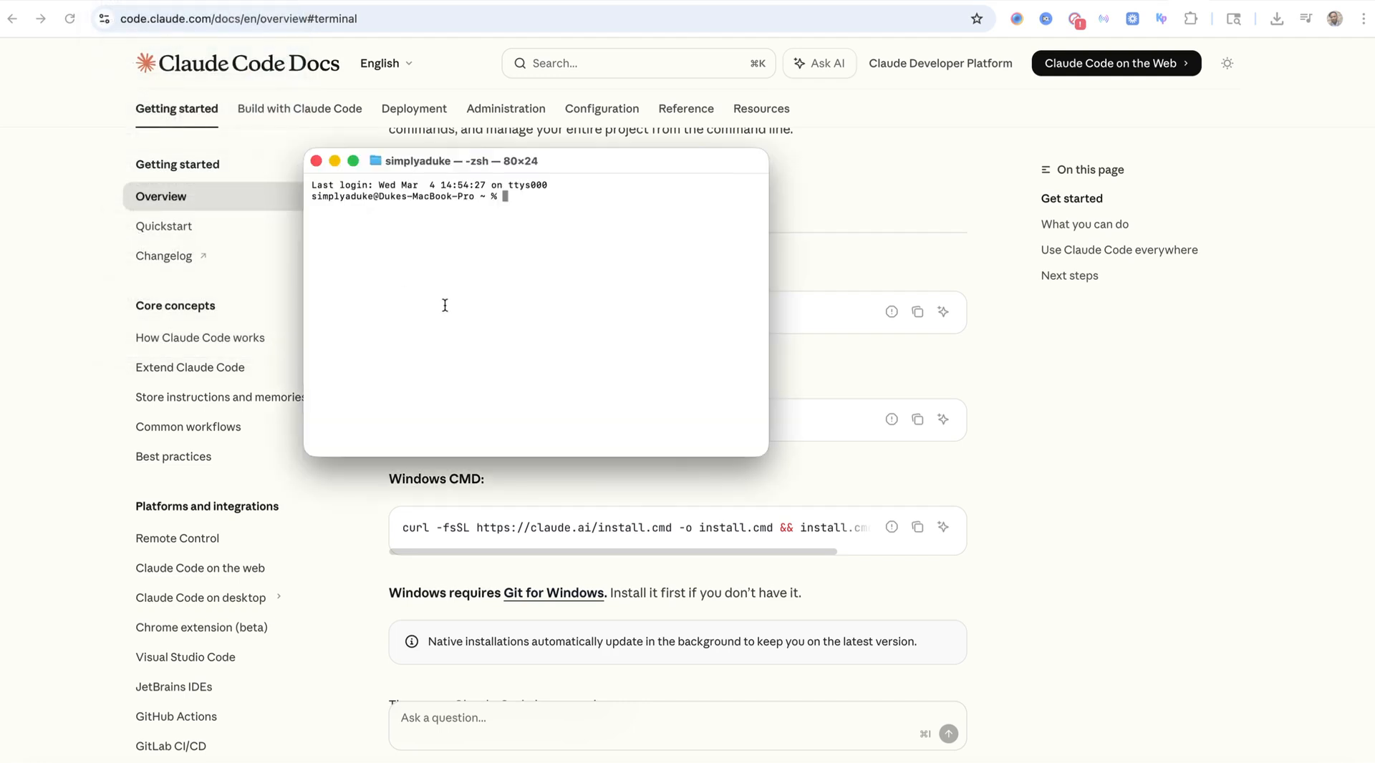
type("curl -fsSL https://claude.ai/install.sh | bash")
key("Return")
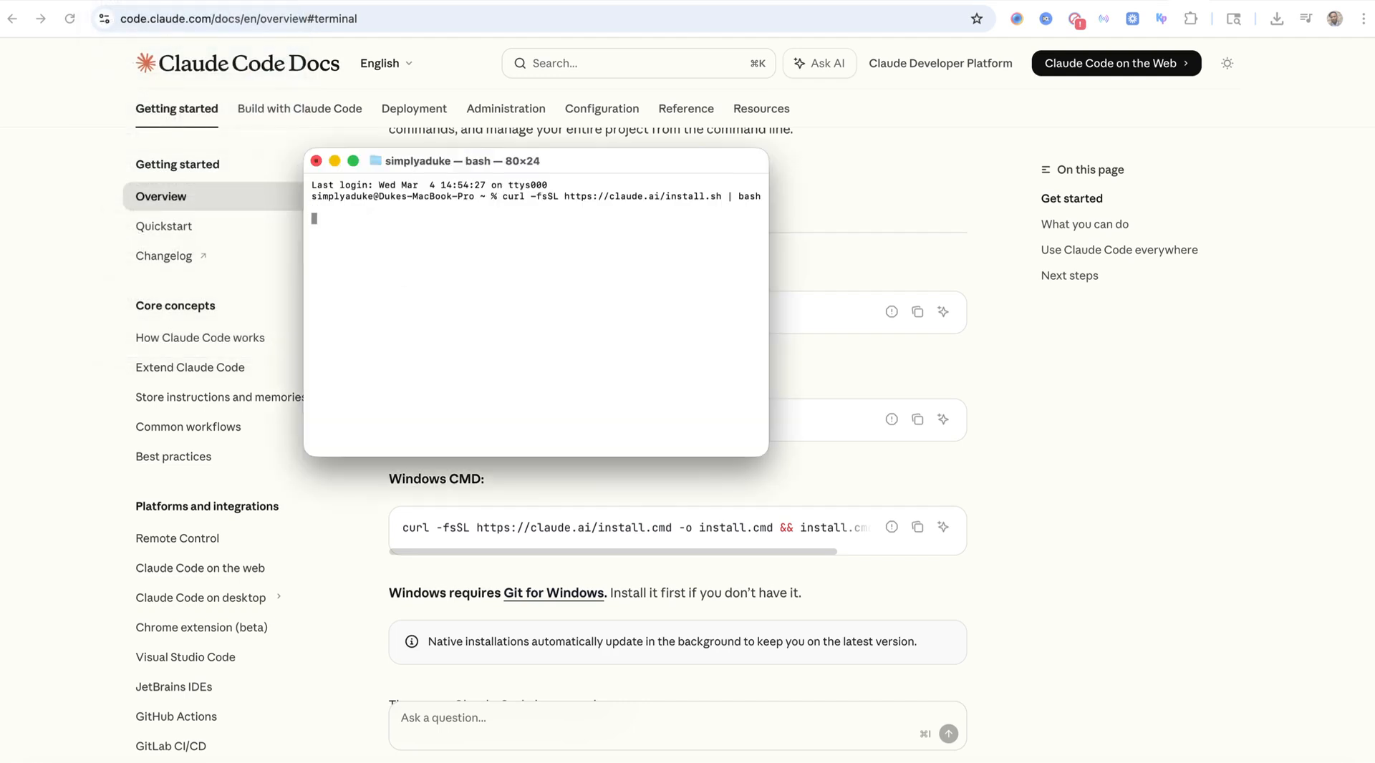
left_click_drag(761, 449, 1012, 654)
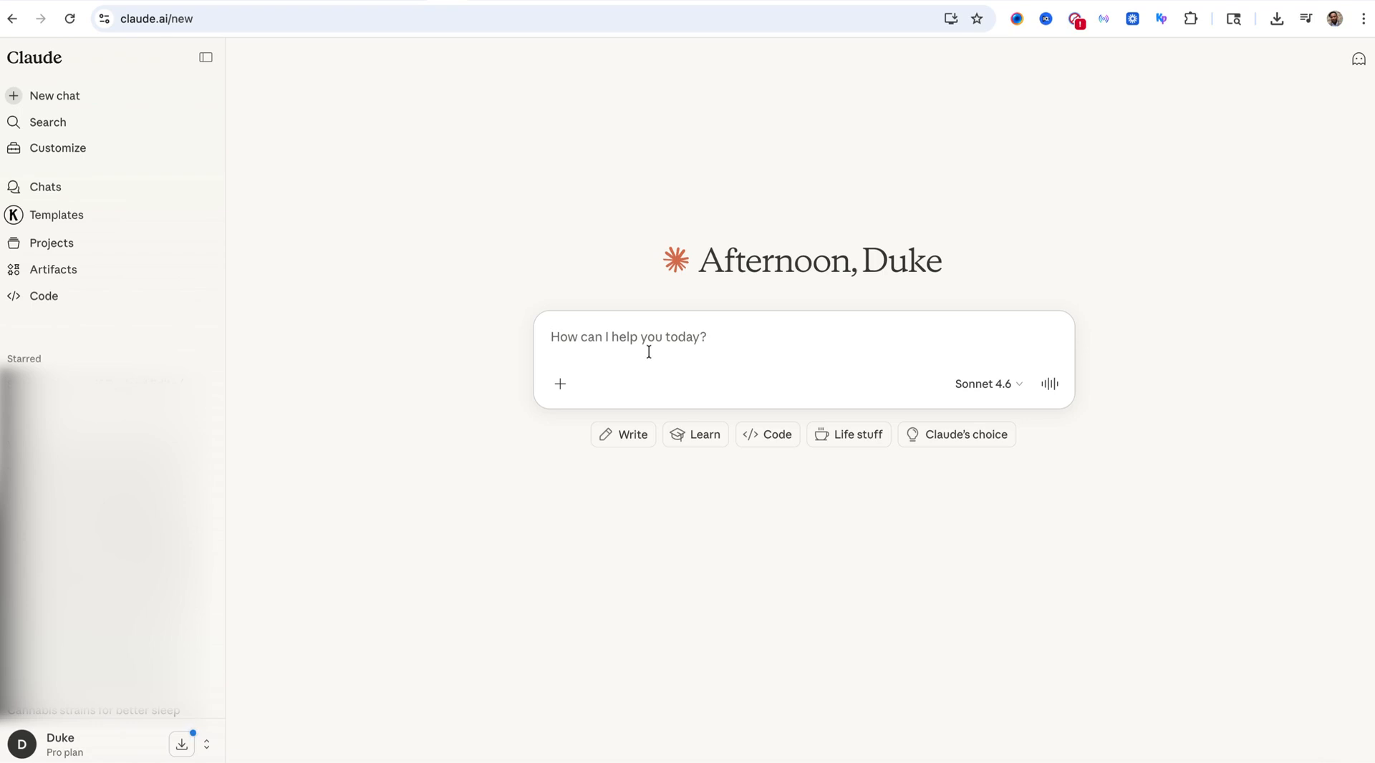
- In a new Claude chat, write "Help me resolve this issue with installing claude code into my terminal on my Macbook."
type("help")
key("BackSpace")
key("BackSpace")
key("BackSpace")
key("BackSpace")
type("Help me resol")
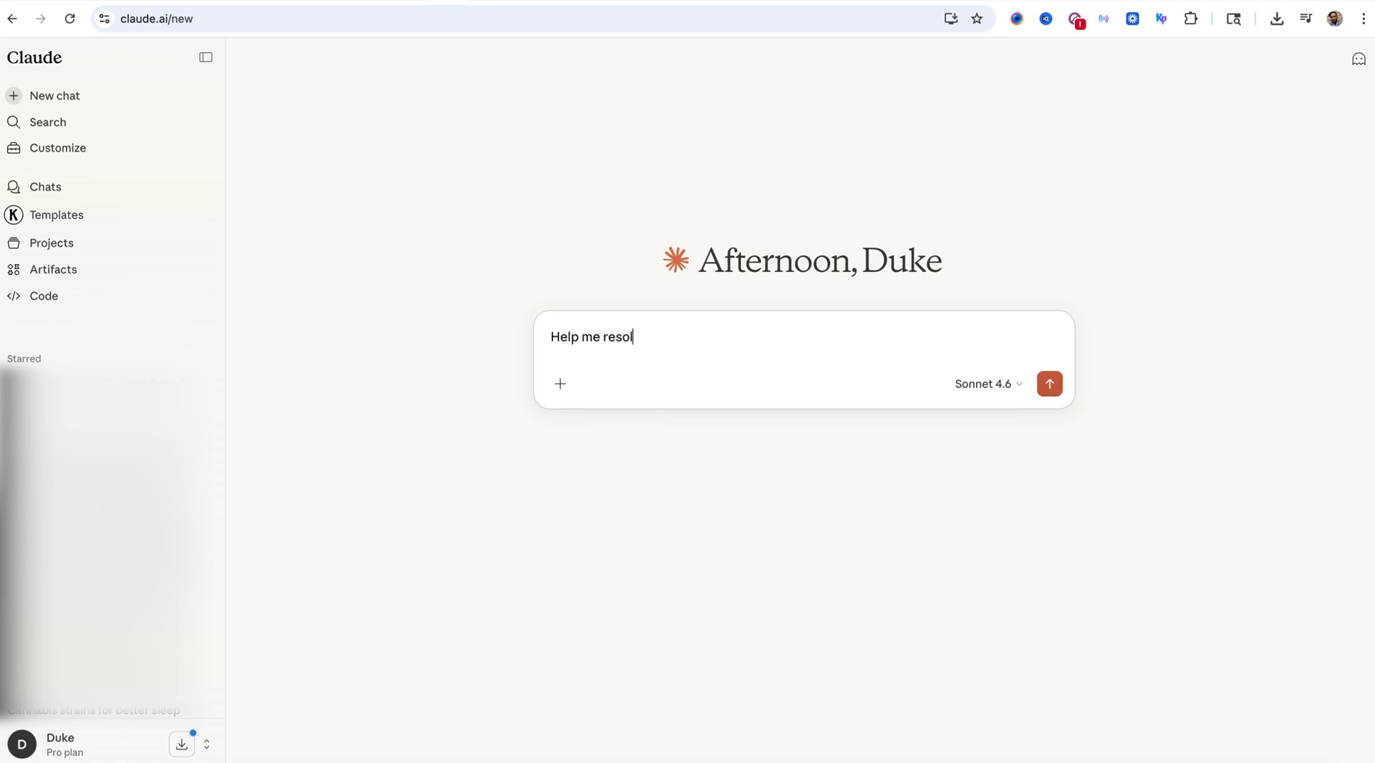
type("ve this issue with inst")
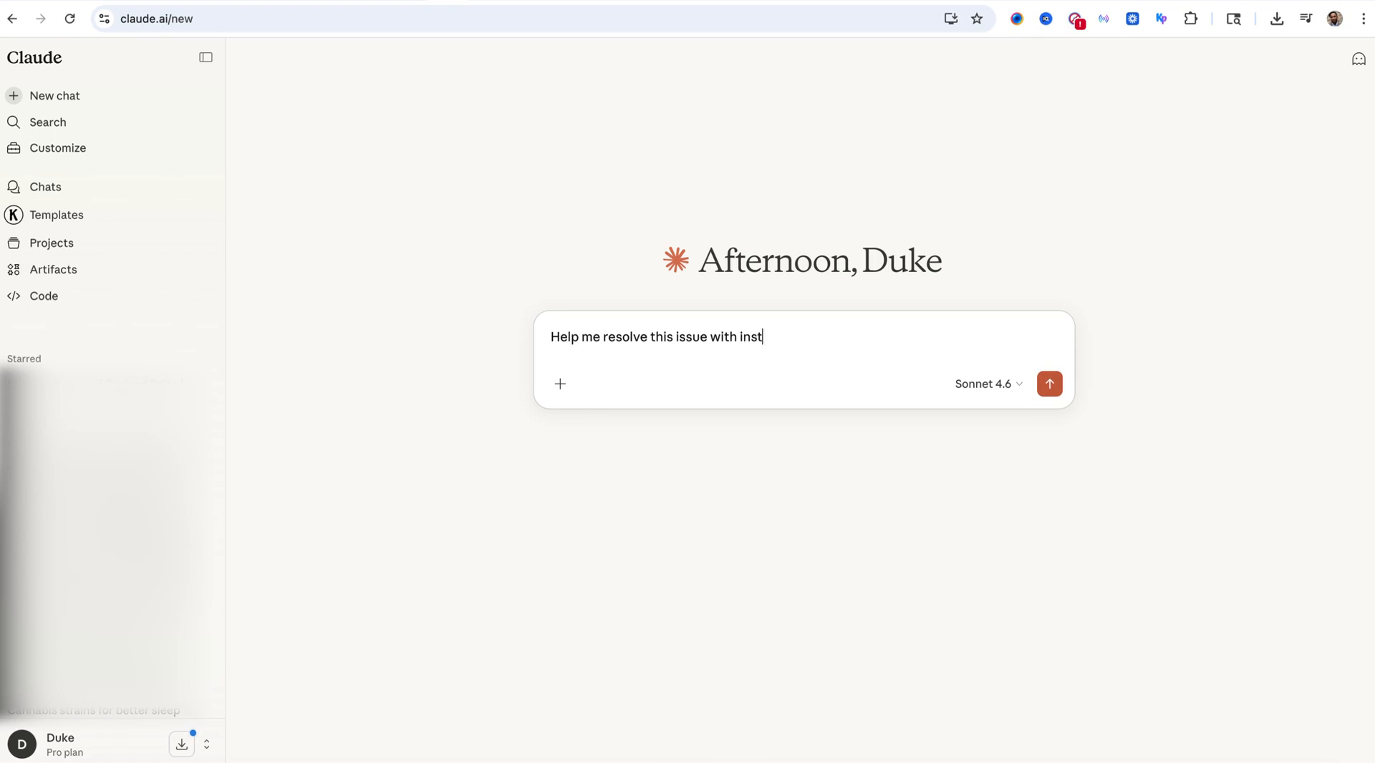
type("alling claude code into my terminal on my Mac")
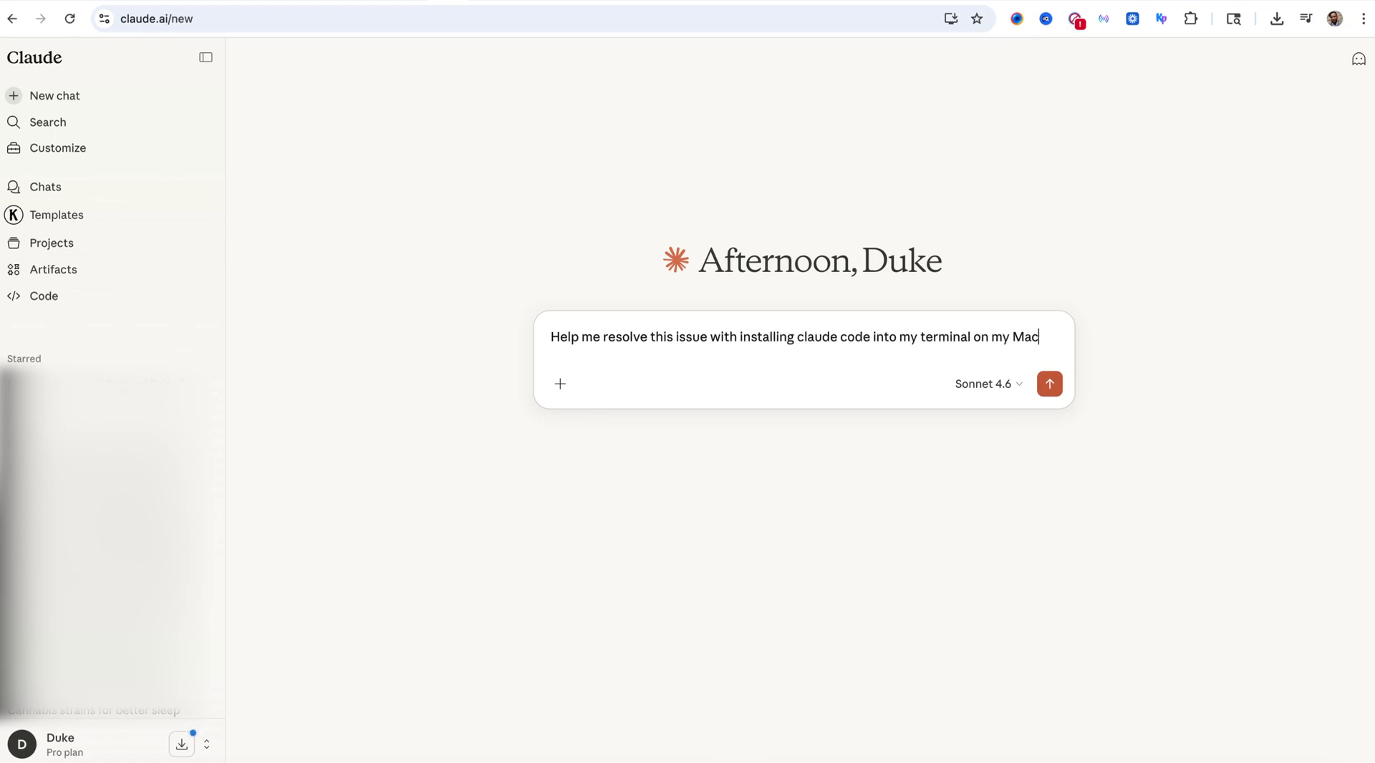
type("book. t")
- Continue the prompt with "The following feedback was provided to help with installation. Give me step by step instructions."
key("BackSpace")
type("The following ")
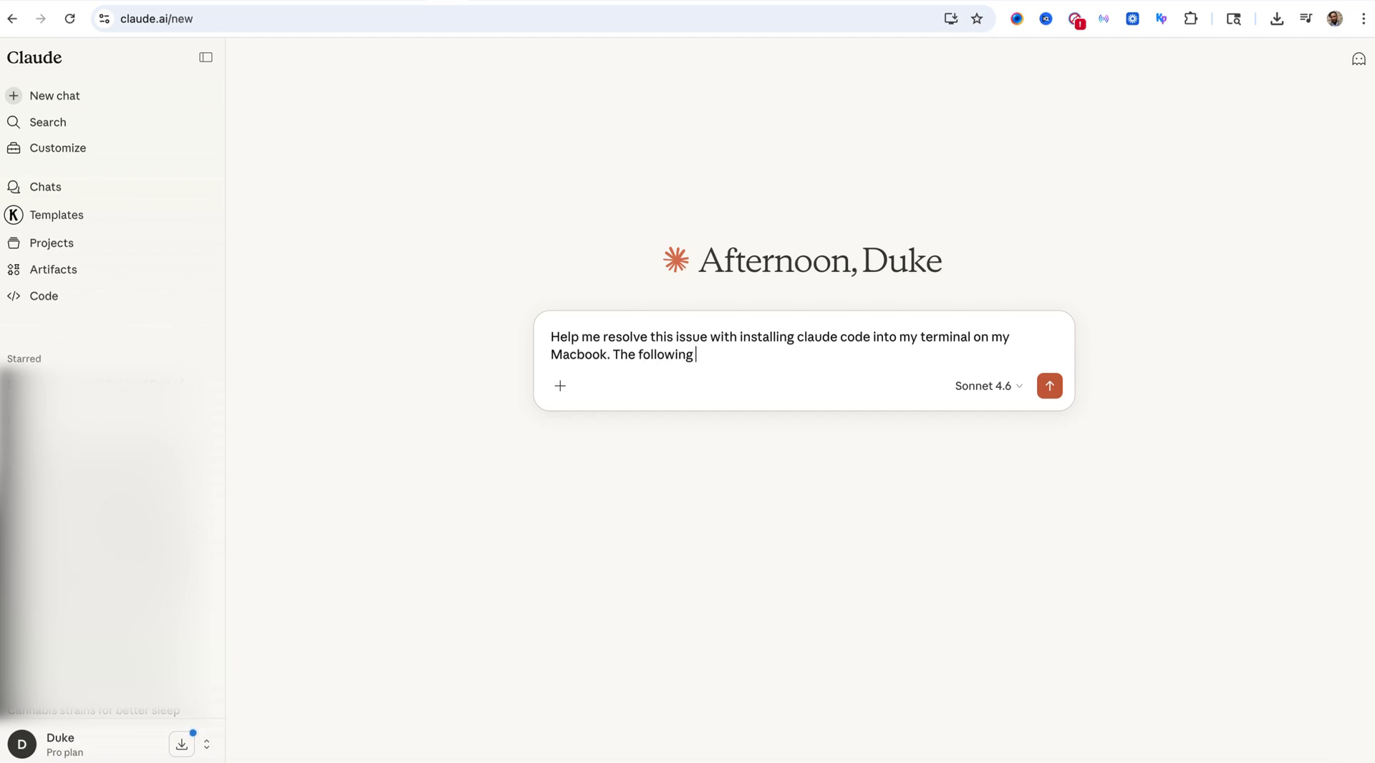
type("feedback was provided")
key("BackSpace")
key("BackSpace")
key("BackSpace")
key("BackSpace")
key("BackSpace")
type("vided to ")
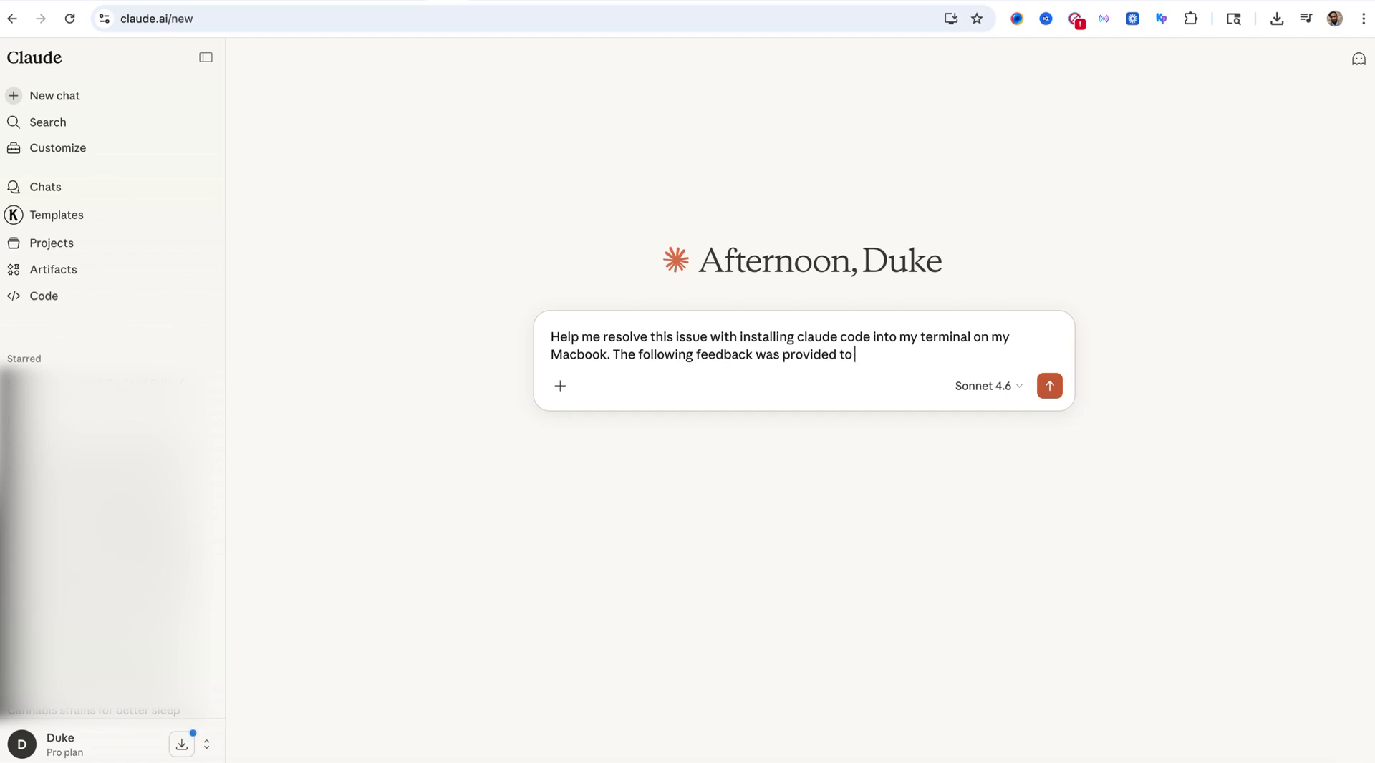
type("help with installation. Give me s")
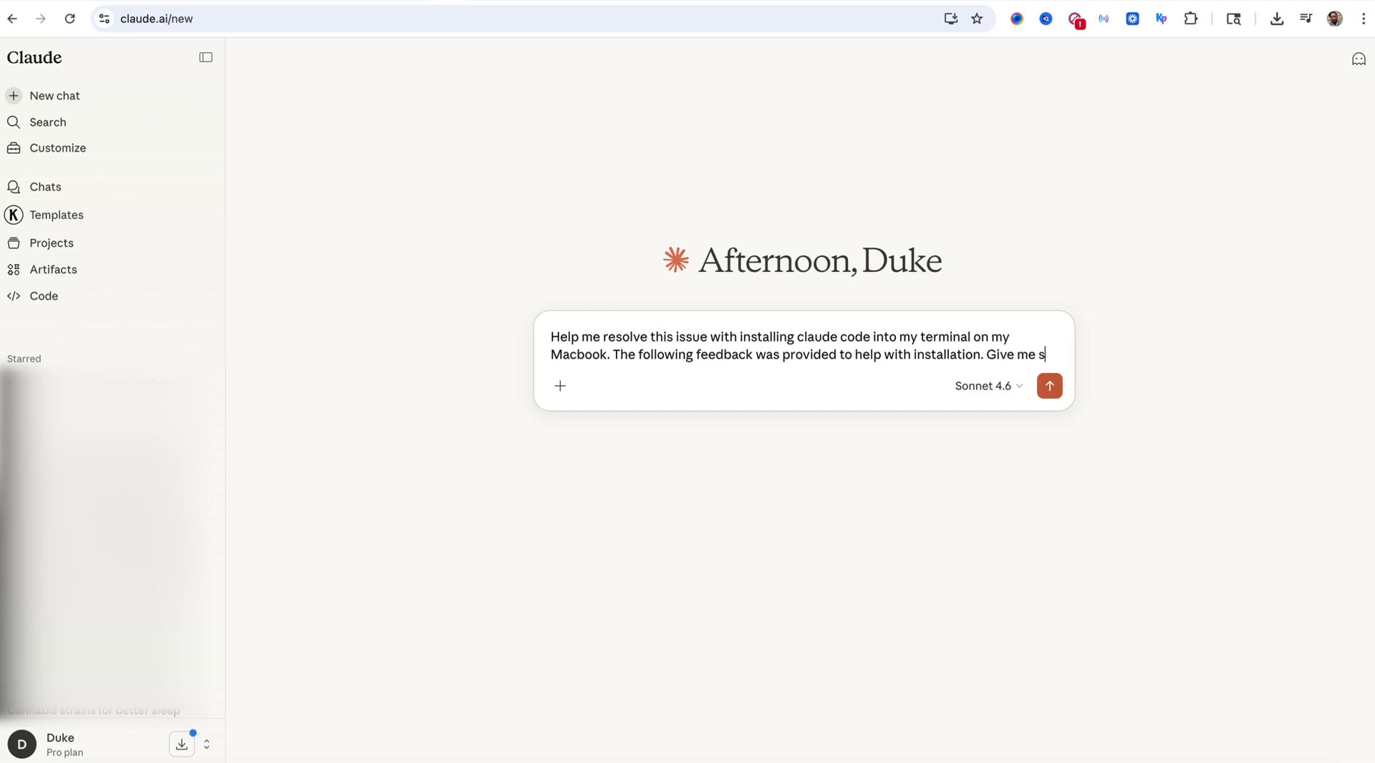
type("tep by step instructions.")
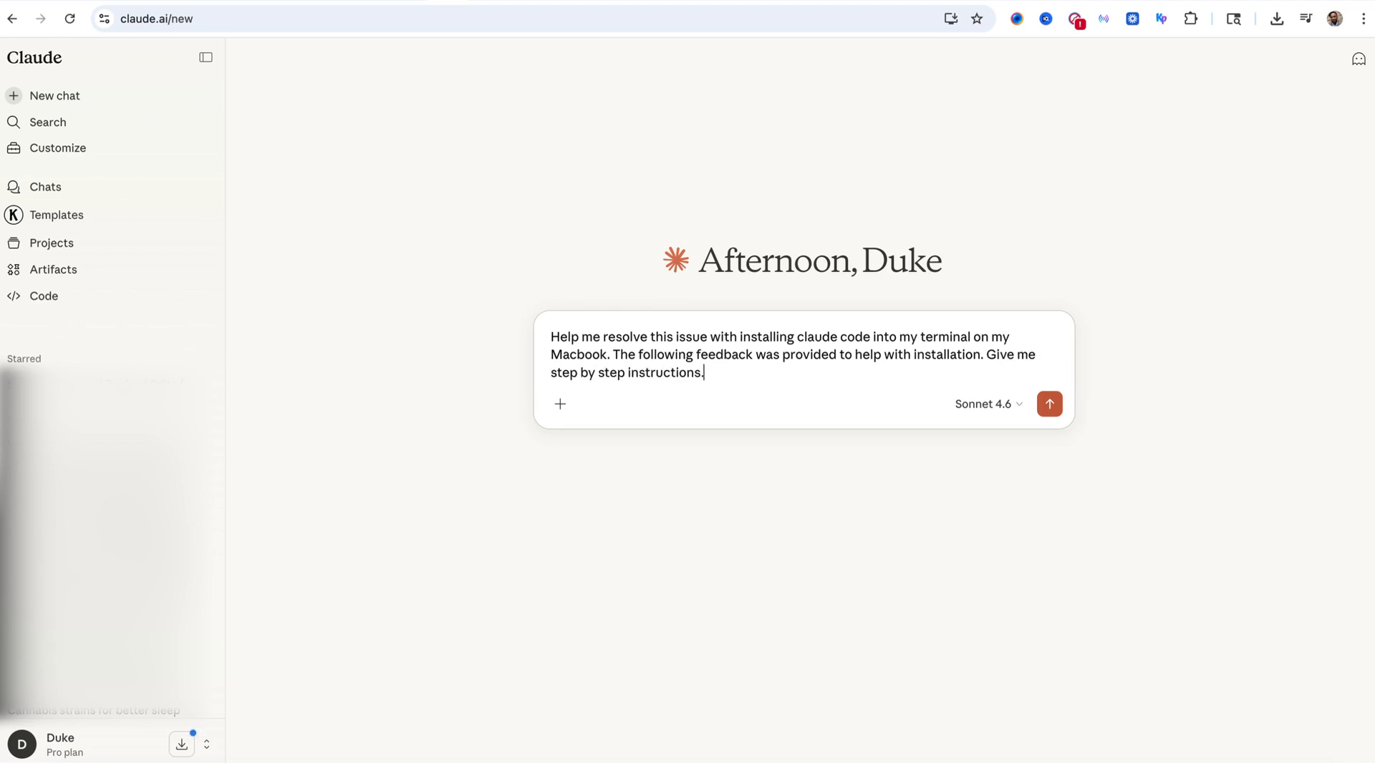
- Paste the copied Claude Code installer output below the request and send the prompt
type("✔ Claude Code successfully installed!    Version: 2.1.68    Location: ~/.local/bin/claude     Next: Run claude --help to get started  ⚠ Setup notes:   • Native installation exists but ~/.local/bin is not in your PATH. Run:    echo 'export PATH=\"$HOME/.local/bin:$PATH\"' >> ~/.zshrc && source ~/.zshrc")
scroll(644, 501, "up", 3)
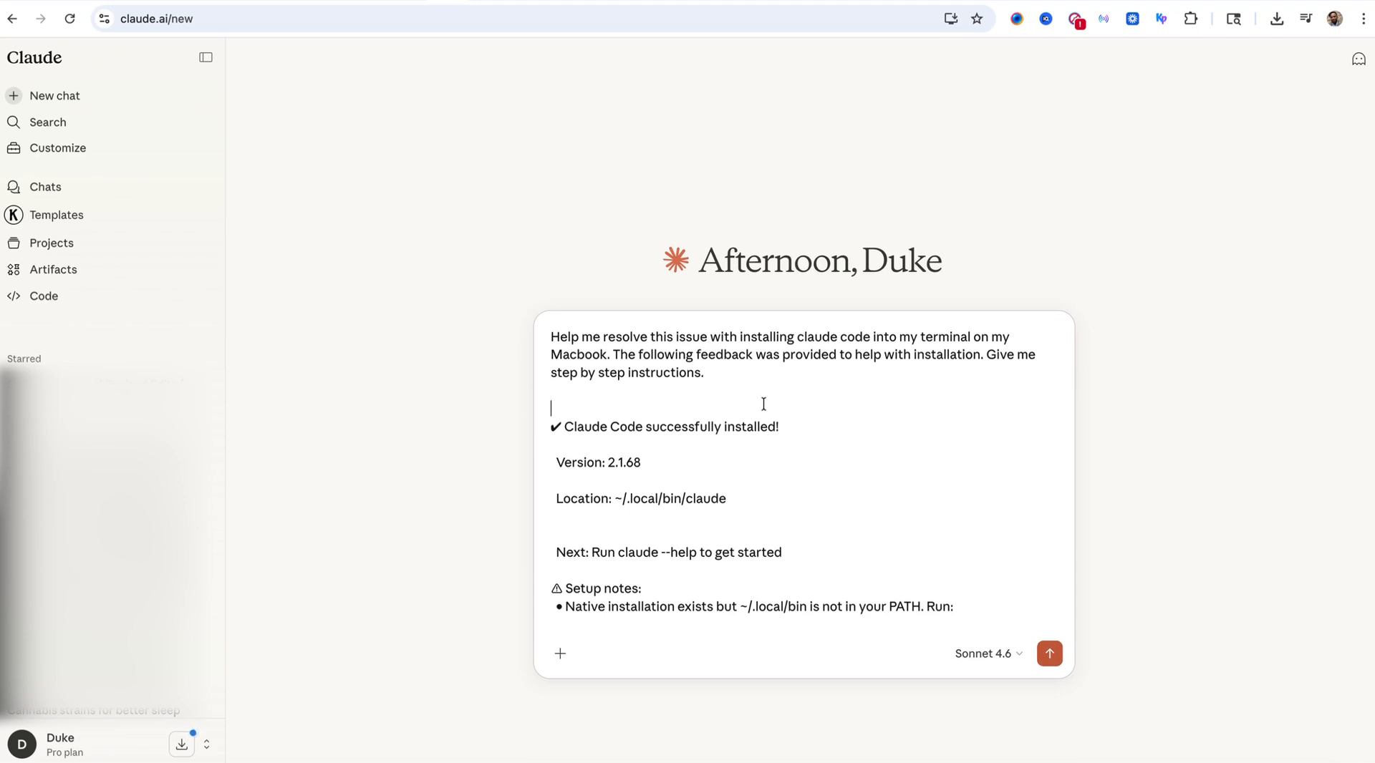
left_click(1049, 653)
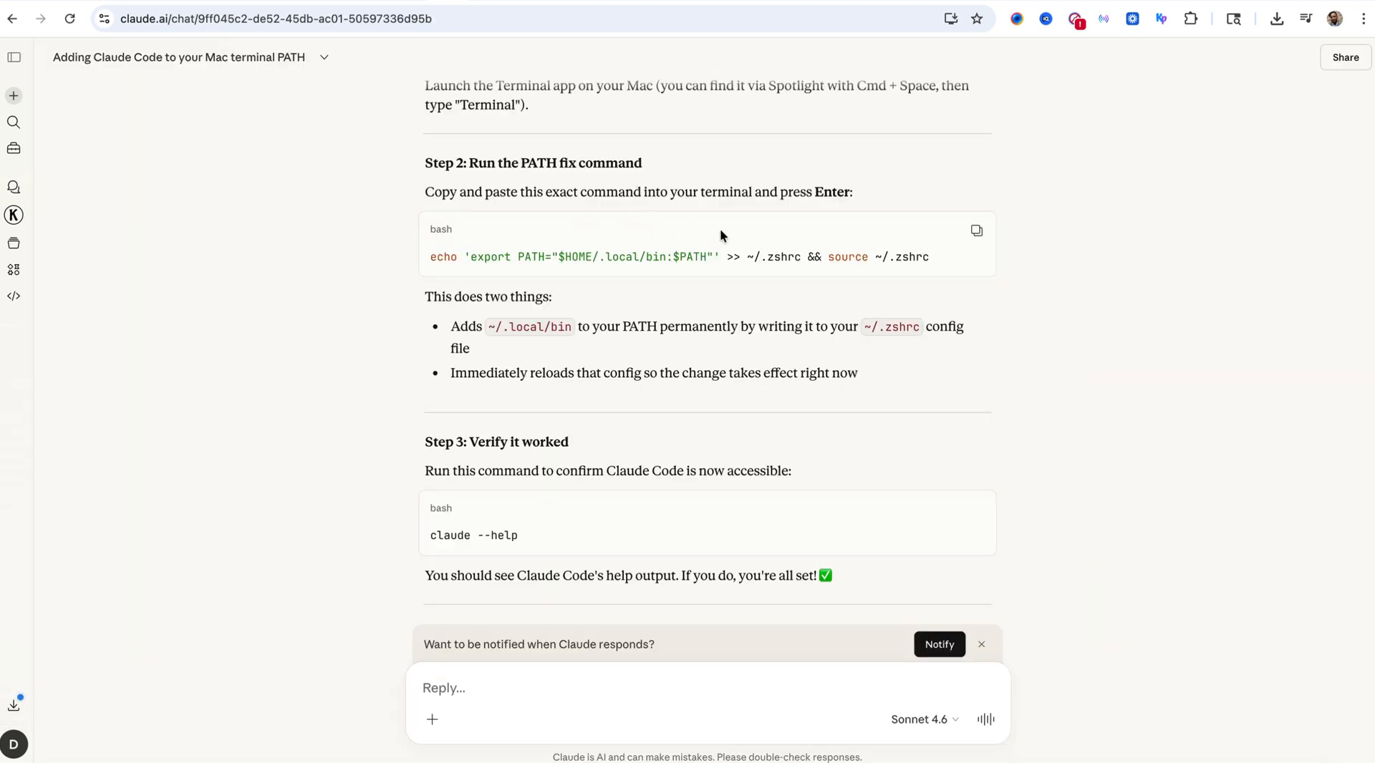
- Copy the PATH fix from Claude's answer and run echo 'export PATH="$HOME/.local/bin:$PATH"' >> ~/.zshrc && source ~/.zshrc in Terminal
left_click(975, 230)
left_click(1145, 759)
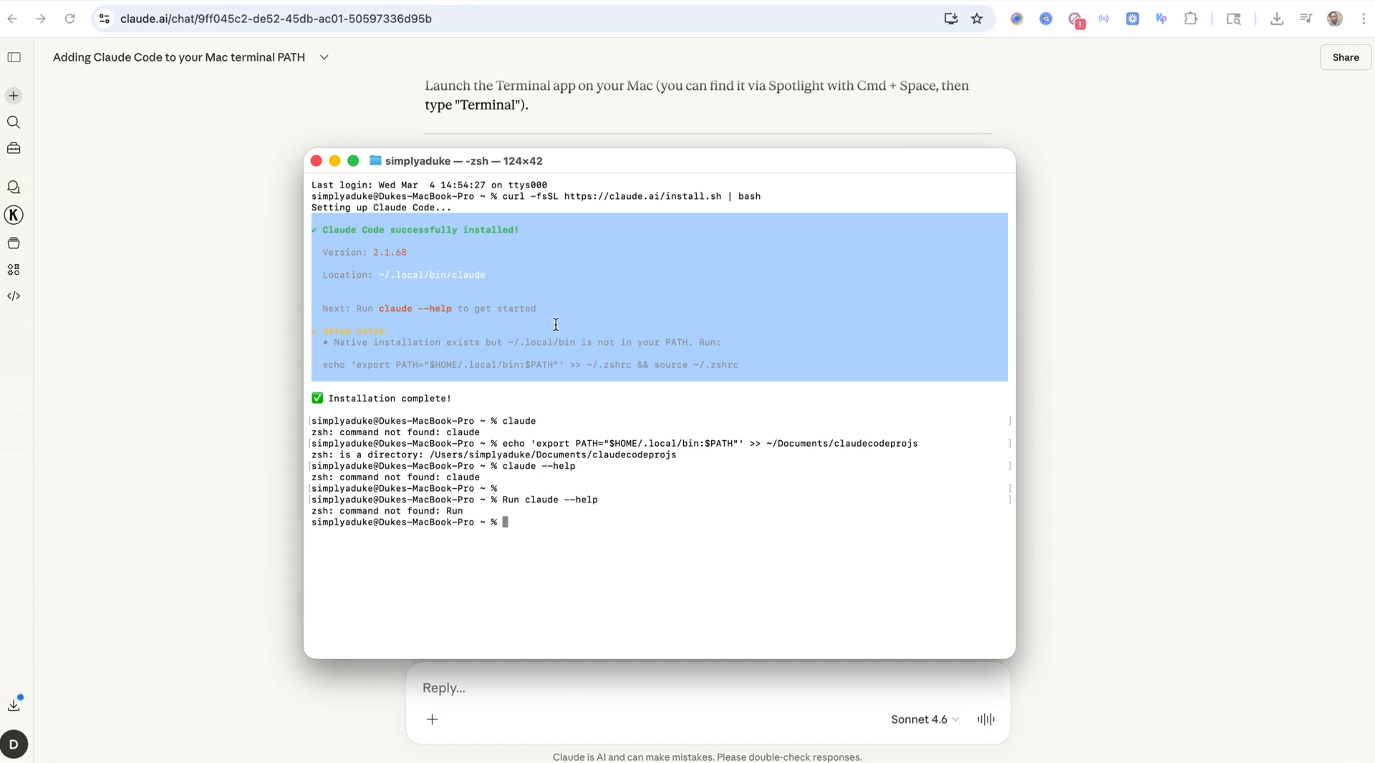
left_click(512, 560)
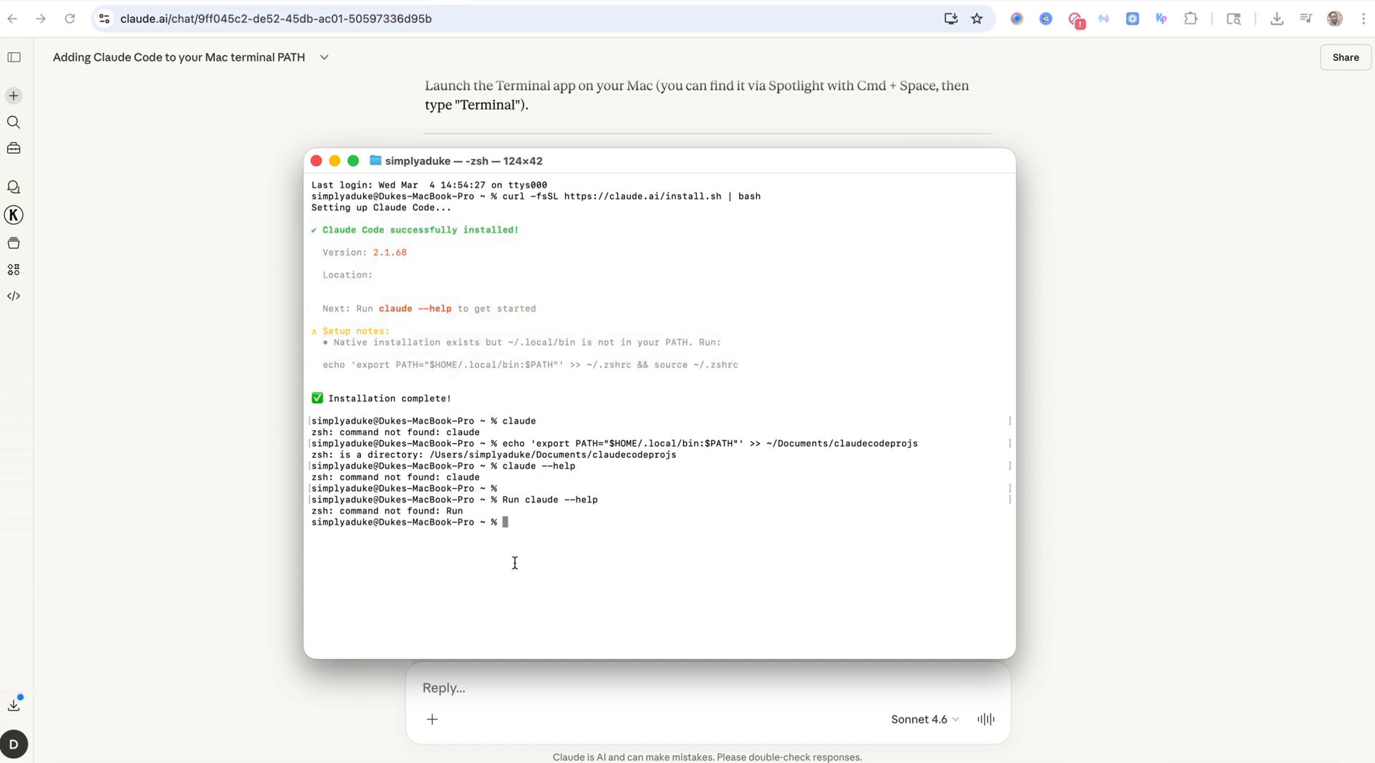
key("super+v")
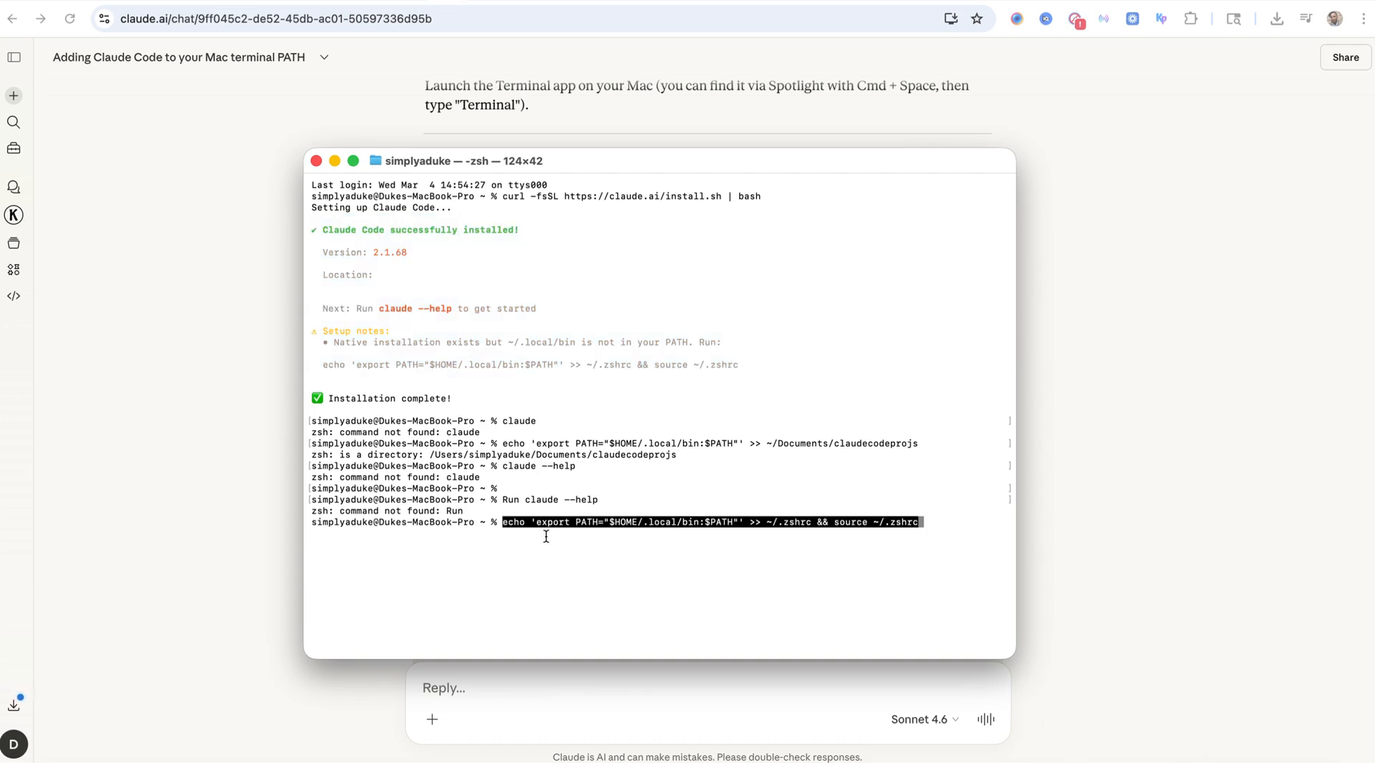
key("Return")
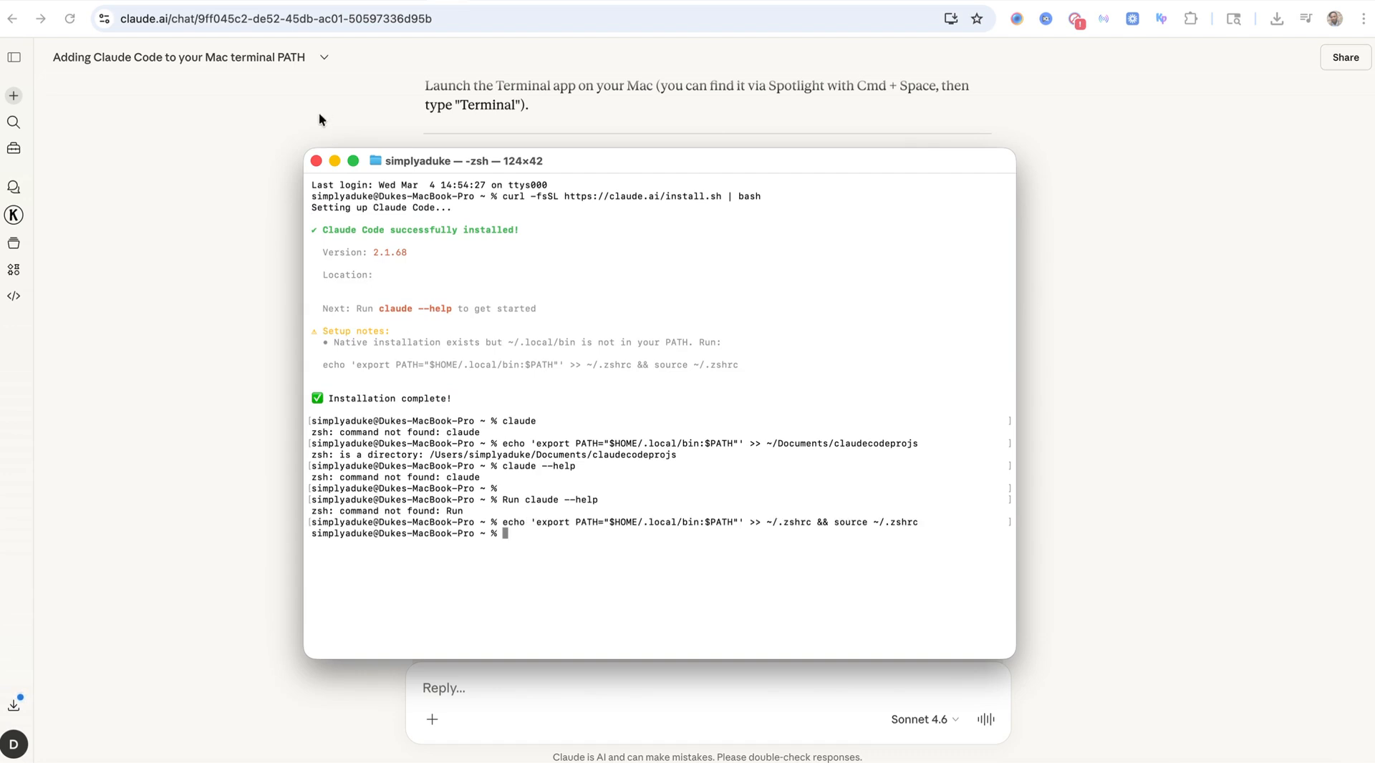
- Close the Terminal window, open a fresh one, and run the copied PATH fix command again there
left_click(316, 162)
left_click(56, 0)
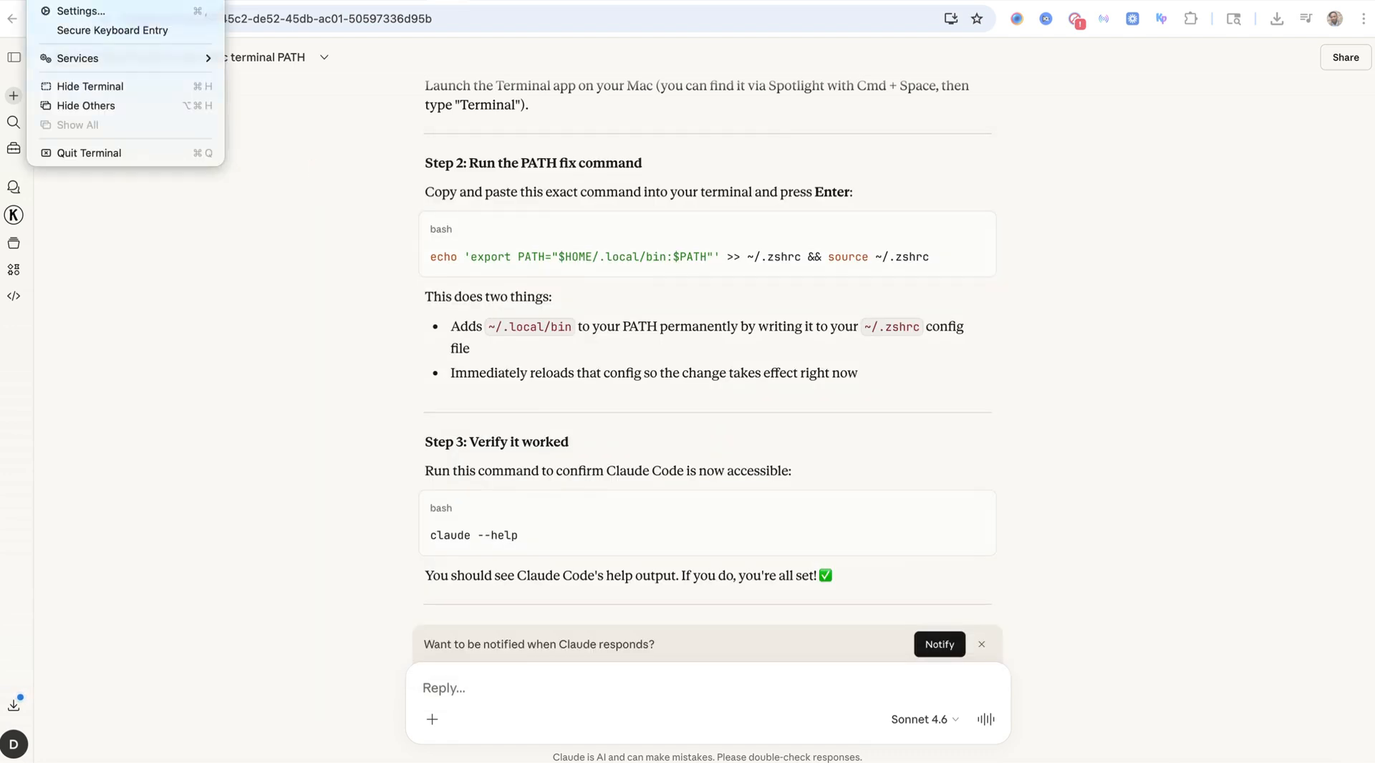
mouse_move(107, 0)
left_click(387, 0)
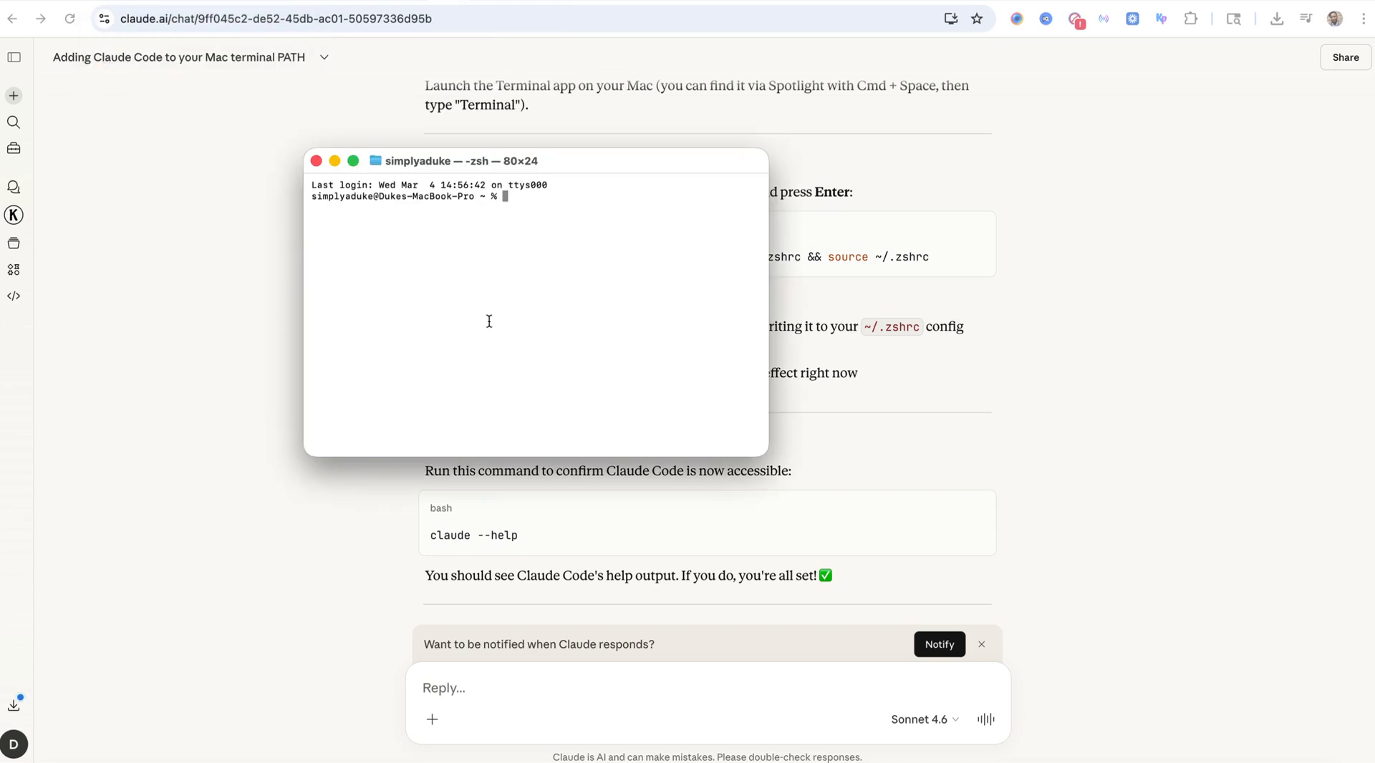
key("super+v")
key("Return")
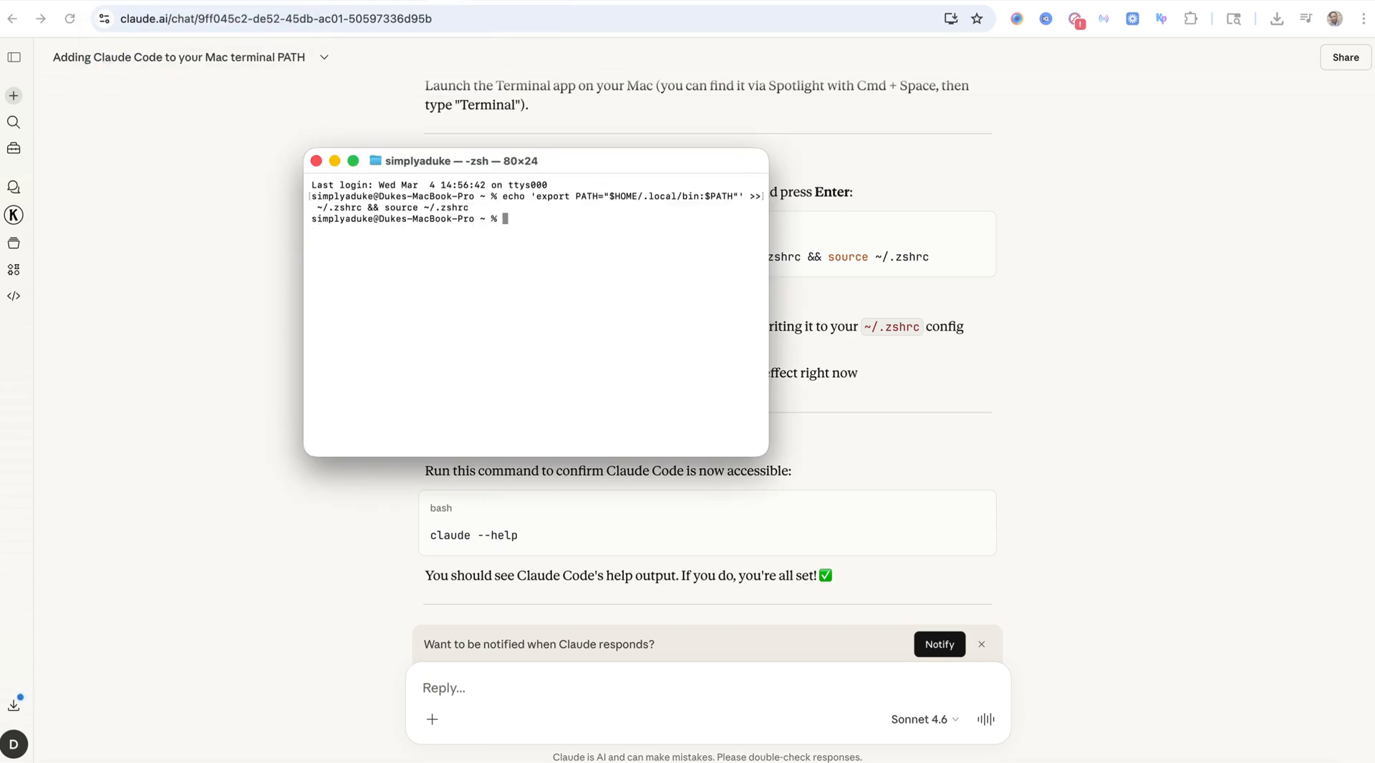
- Move the Terminal window clear of Claude's instructions, and run the claude --help command copied from Step 3
left_click_drag(545, 163, 620, 410)
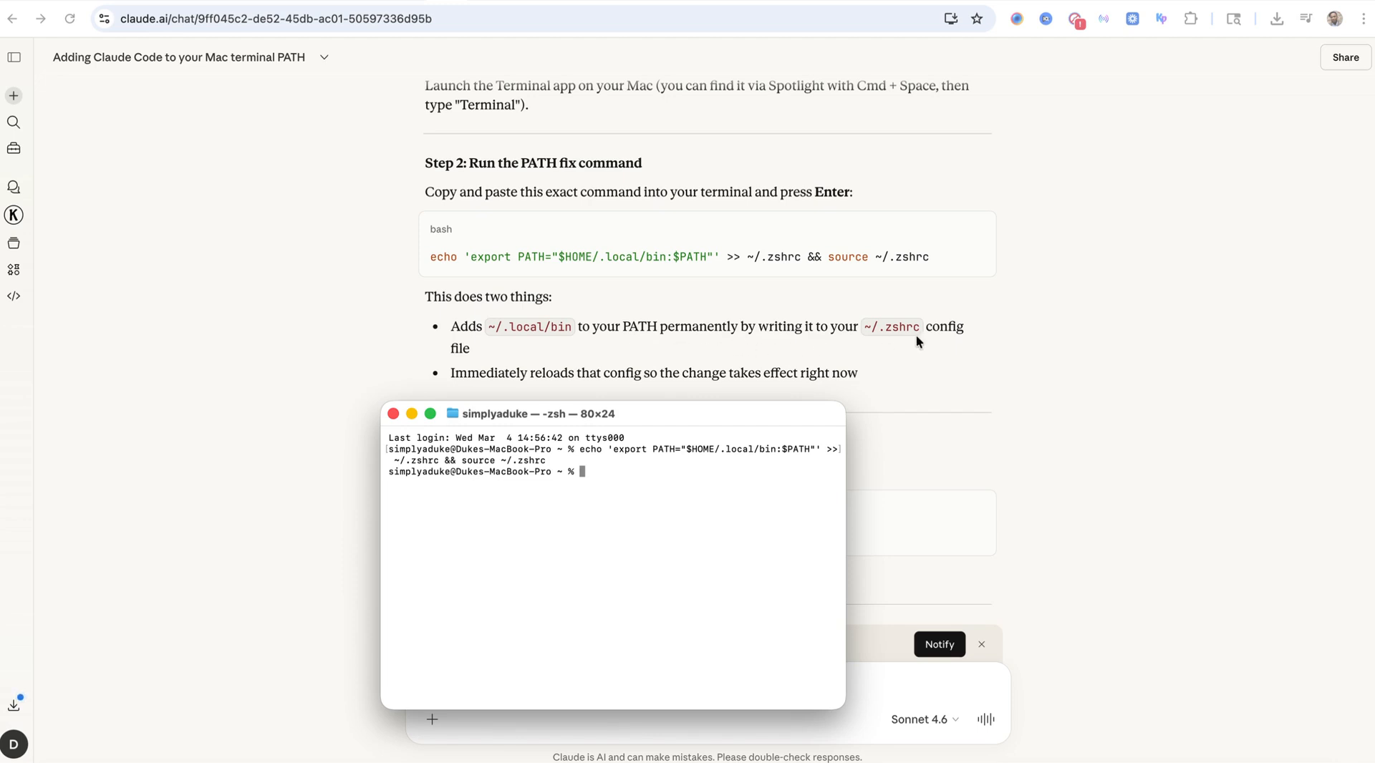
left_click_drag(668, 415, 1042, 119)
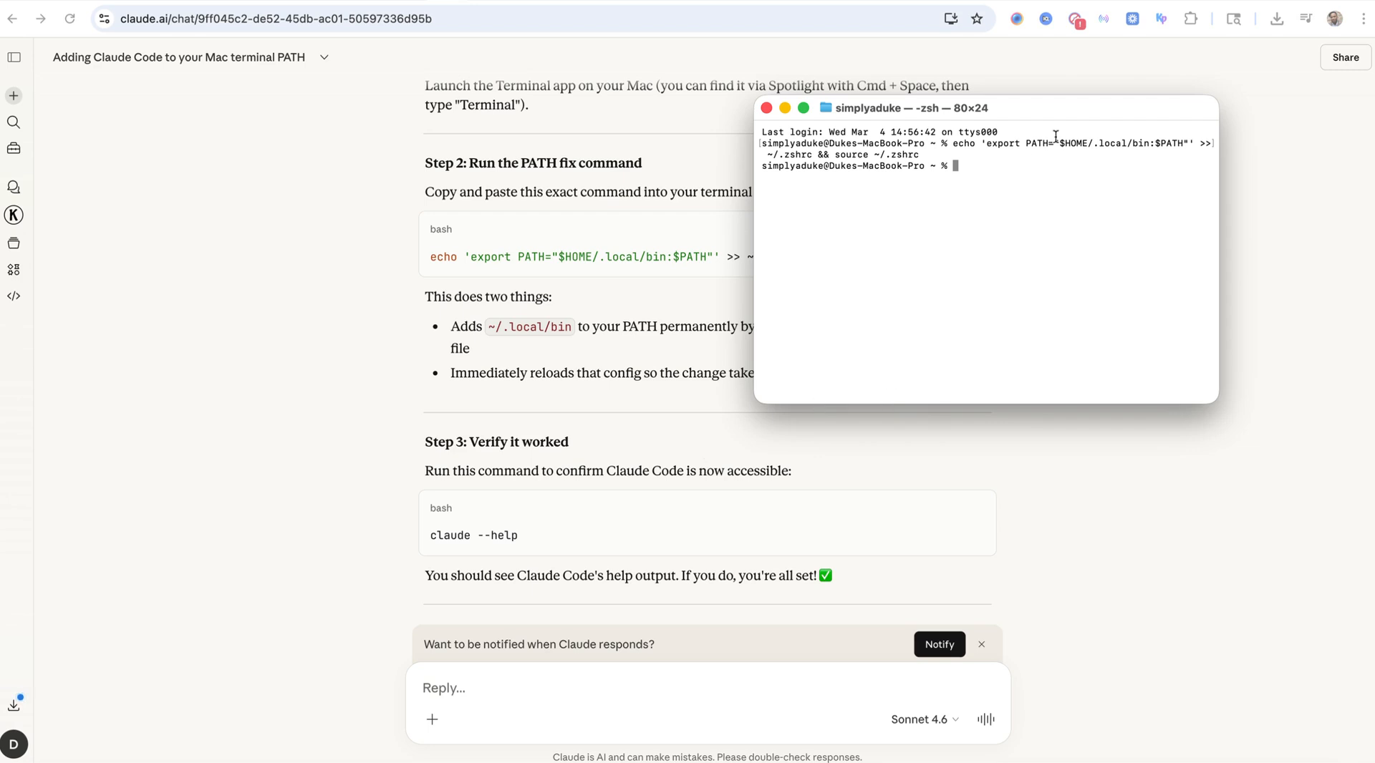
left_click_drag(1045, 110, 1002, 106)
left_click(525, 533)
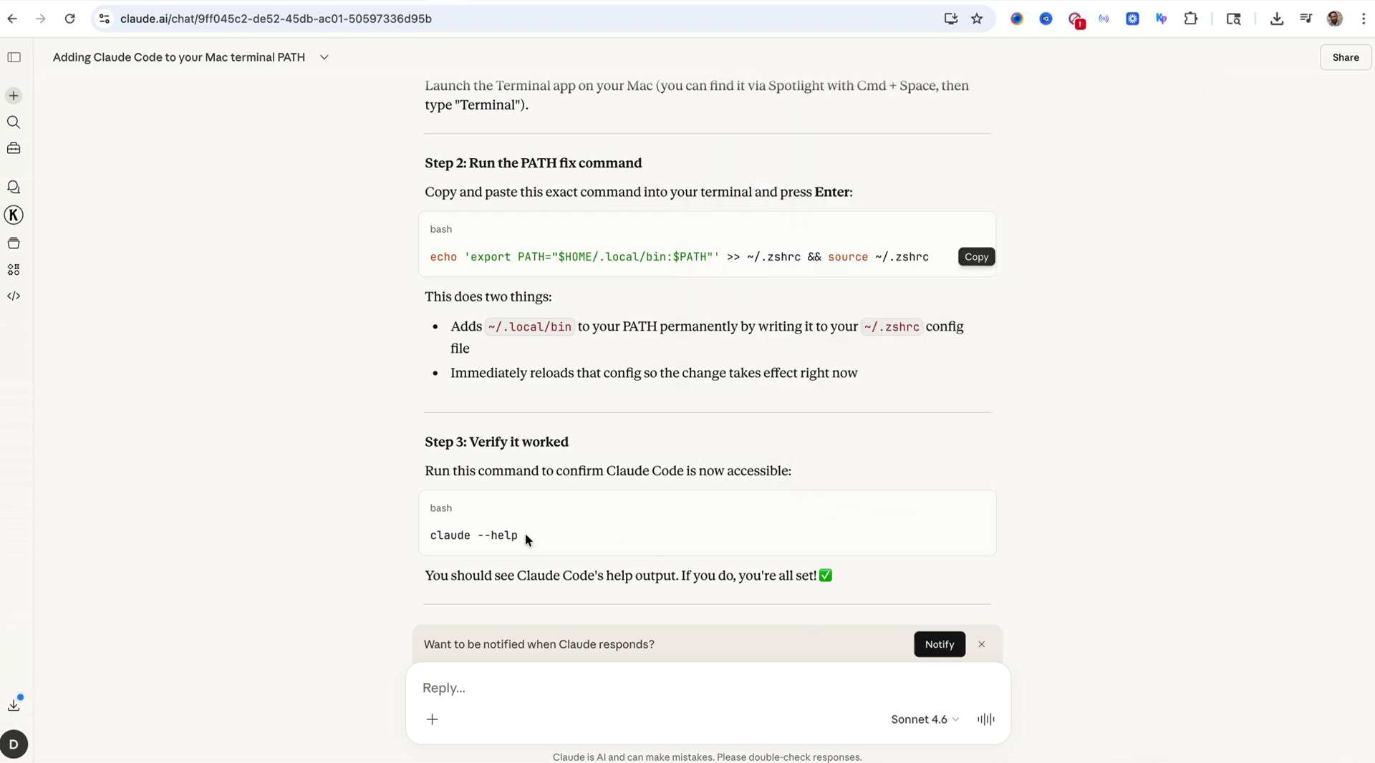
left_click_drag(527, 534, 426, 537)
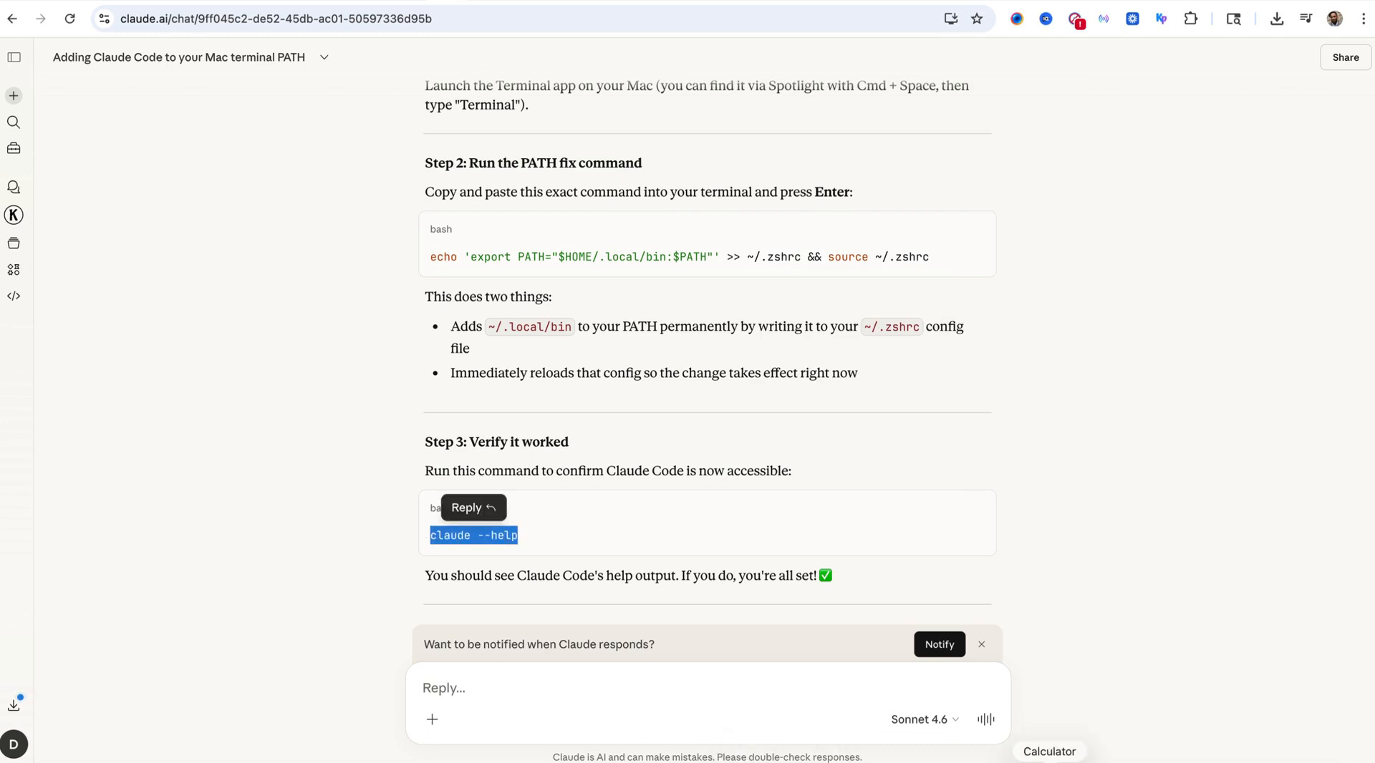
left_click(1145, 760)
key("super+v")
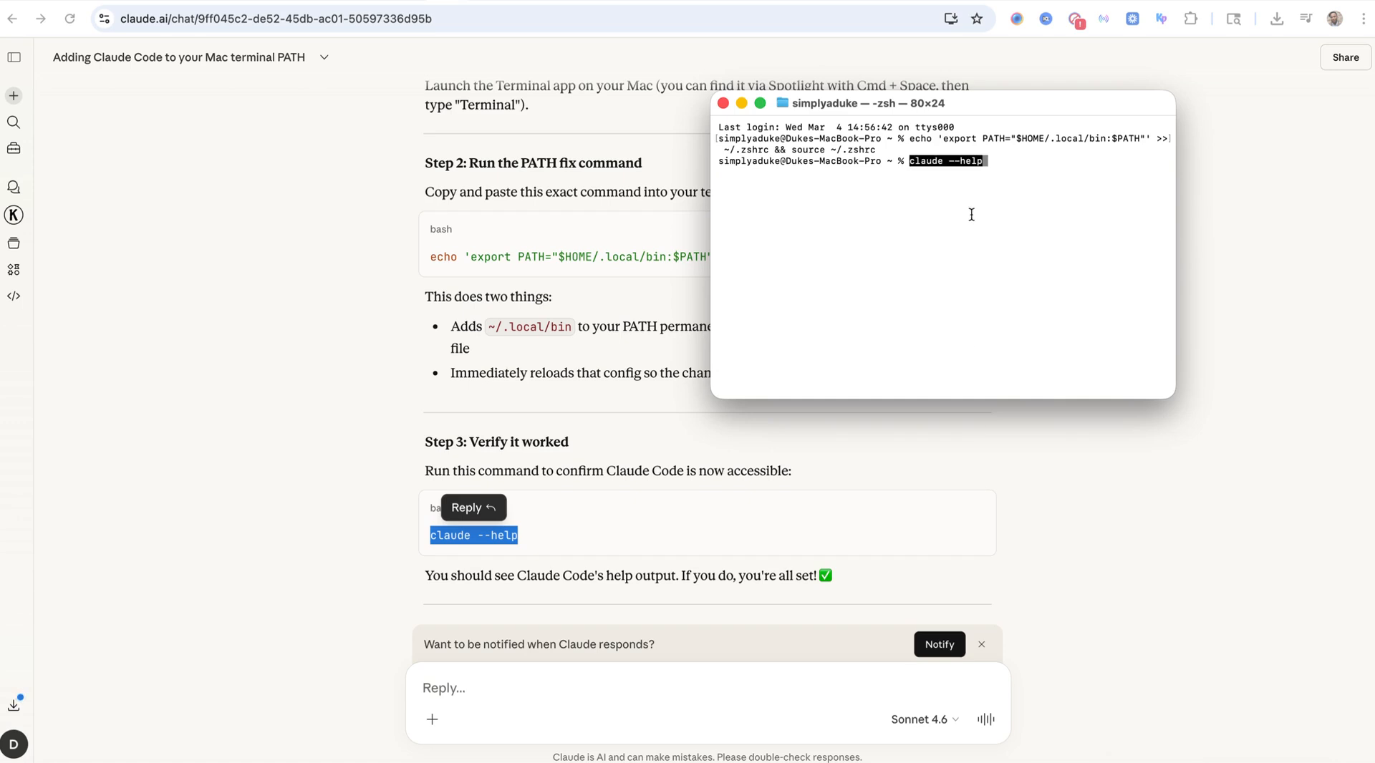
key("Return")
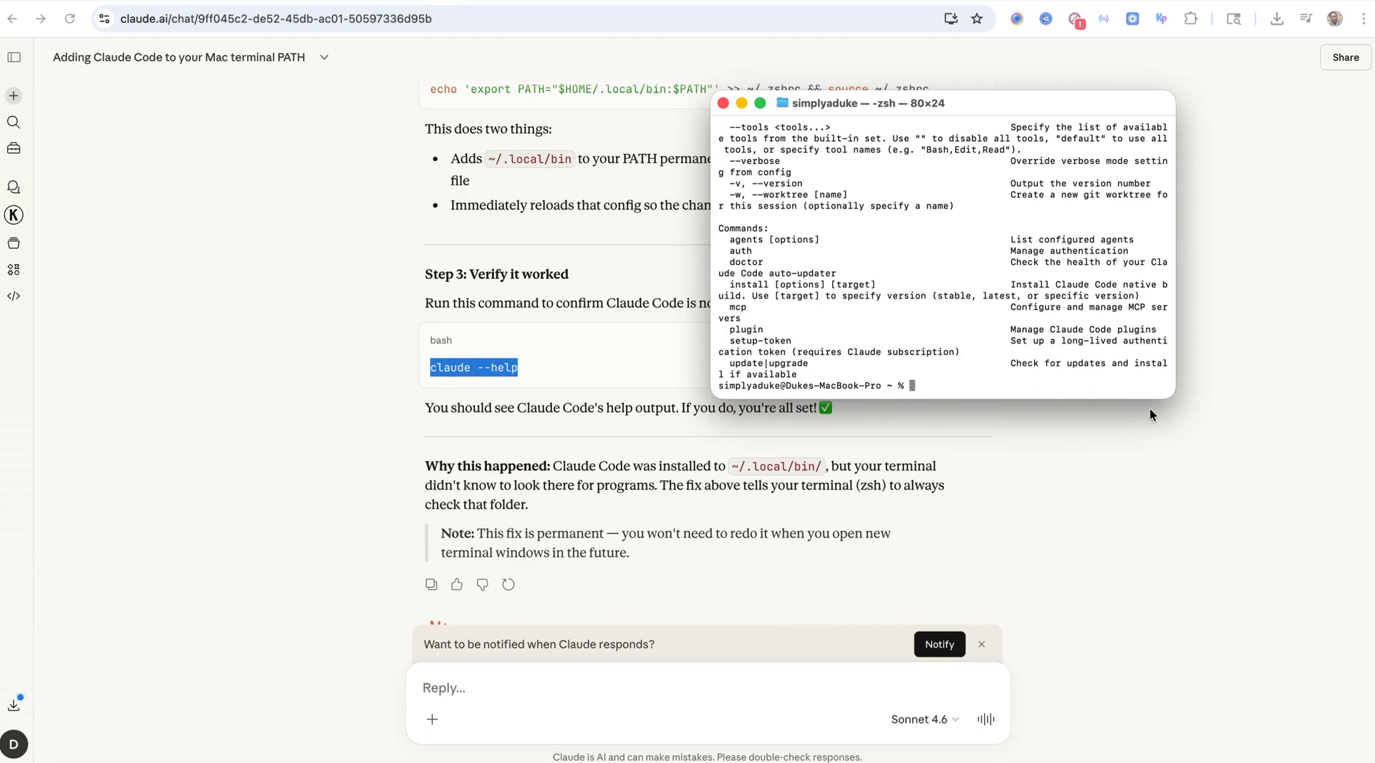
- Enlarge the Terminal window to about 105×45 characters and review the claude --help output alongside Claude's explanation of the fix
left_click_drag(1173, 398, 1316, 635)
scroll(1087, 481, "up", 10)
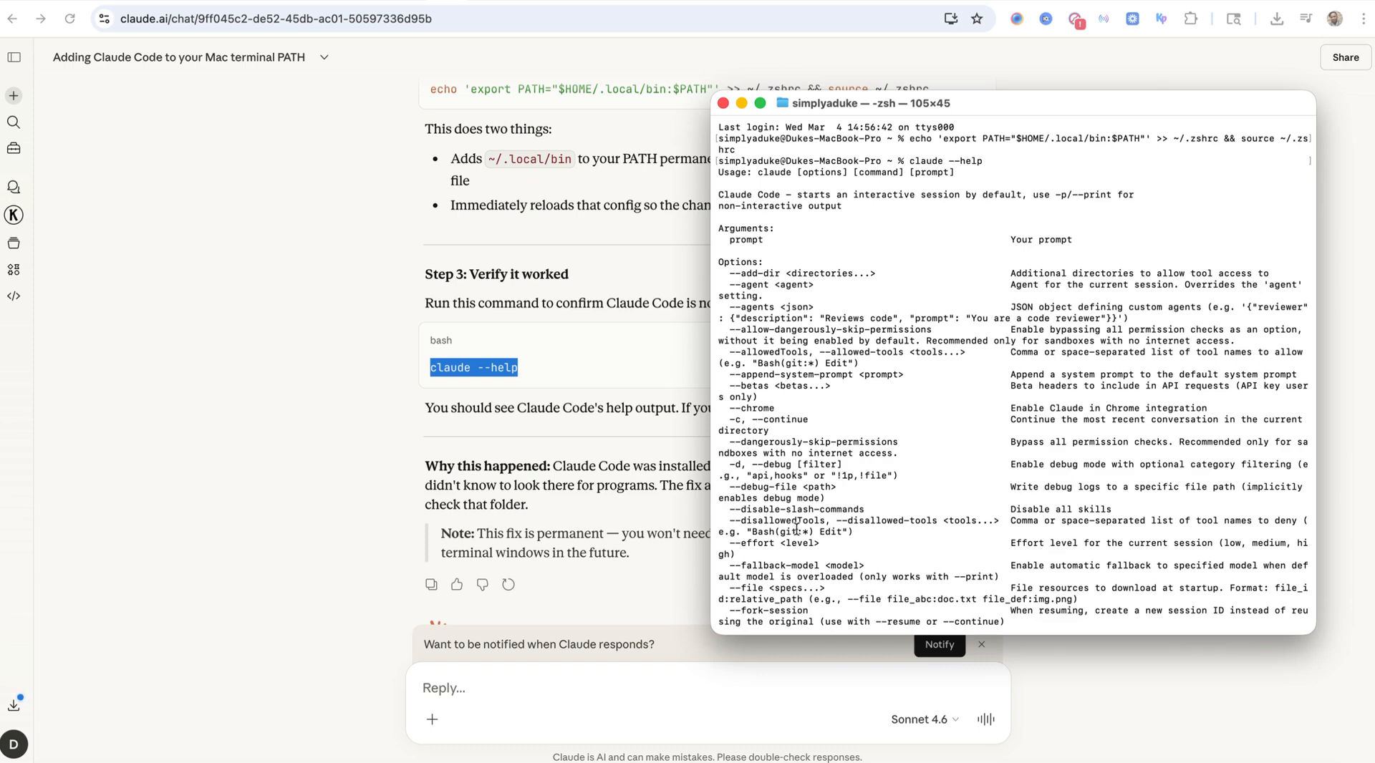
scroll(835, 517, "down", 1)
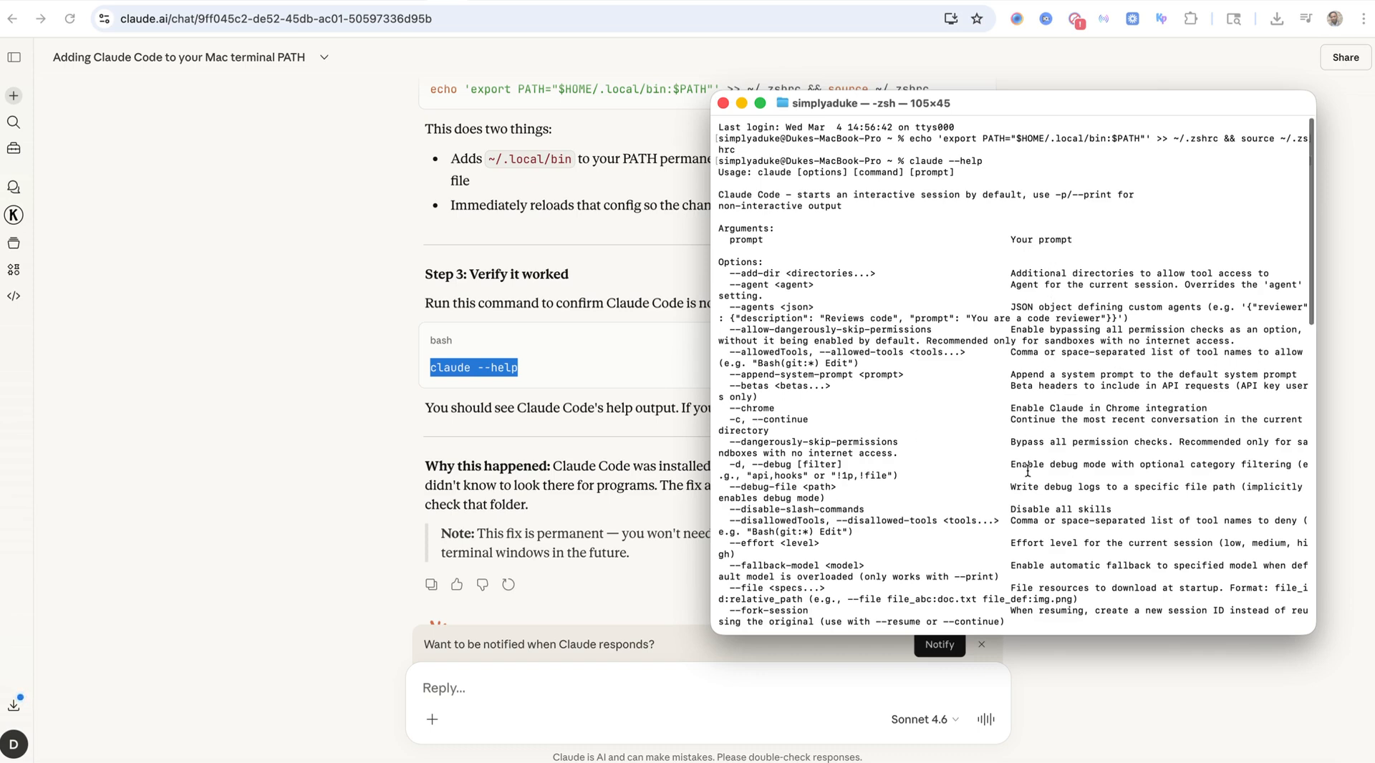
scroll(1026, 470, "down", 10)
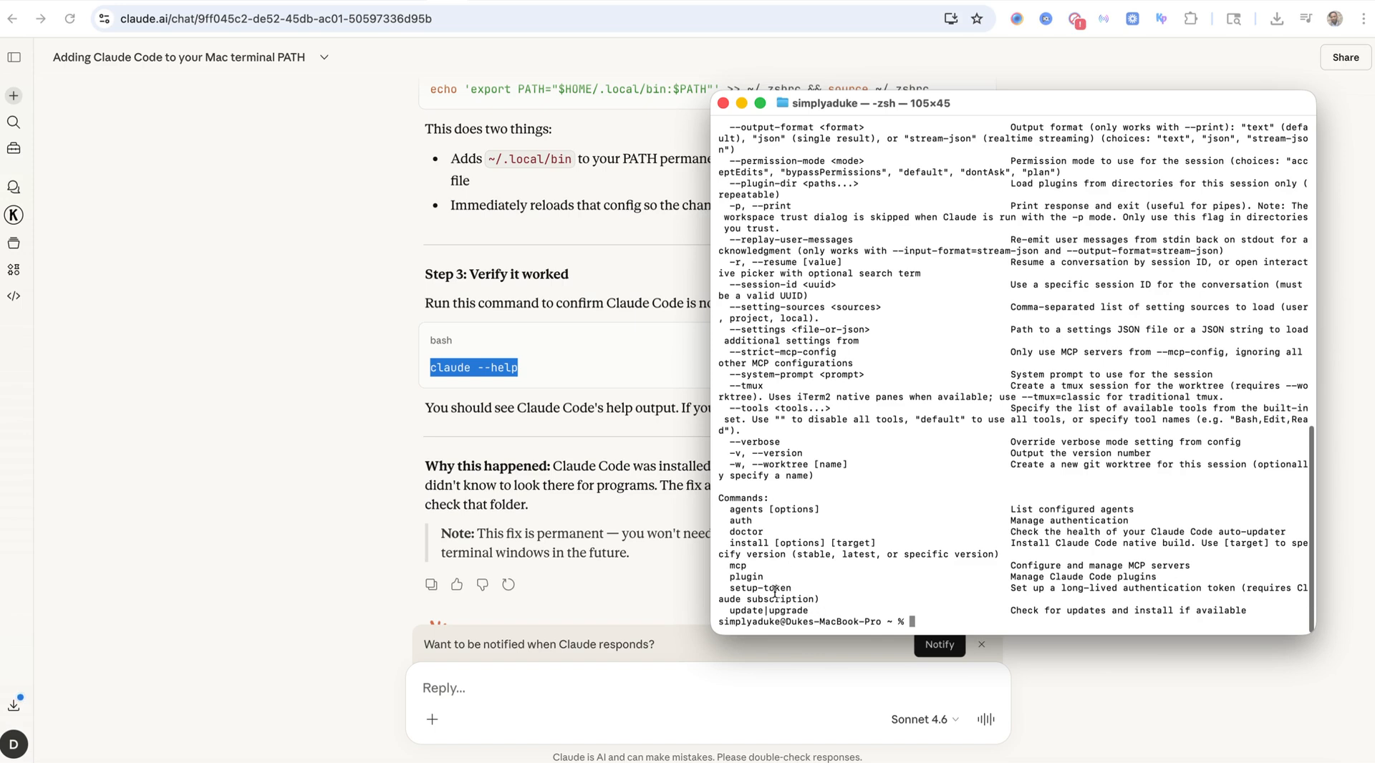
scroll(577, 426, "down", 3)
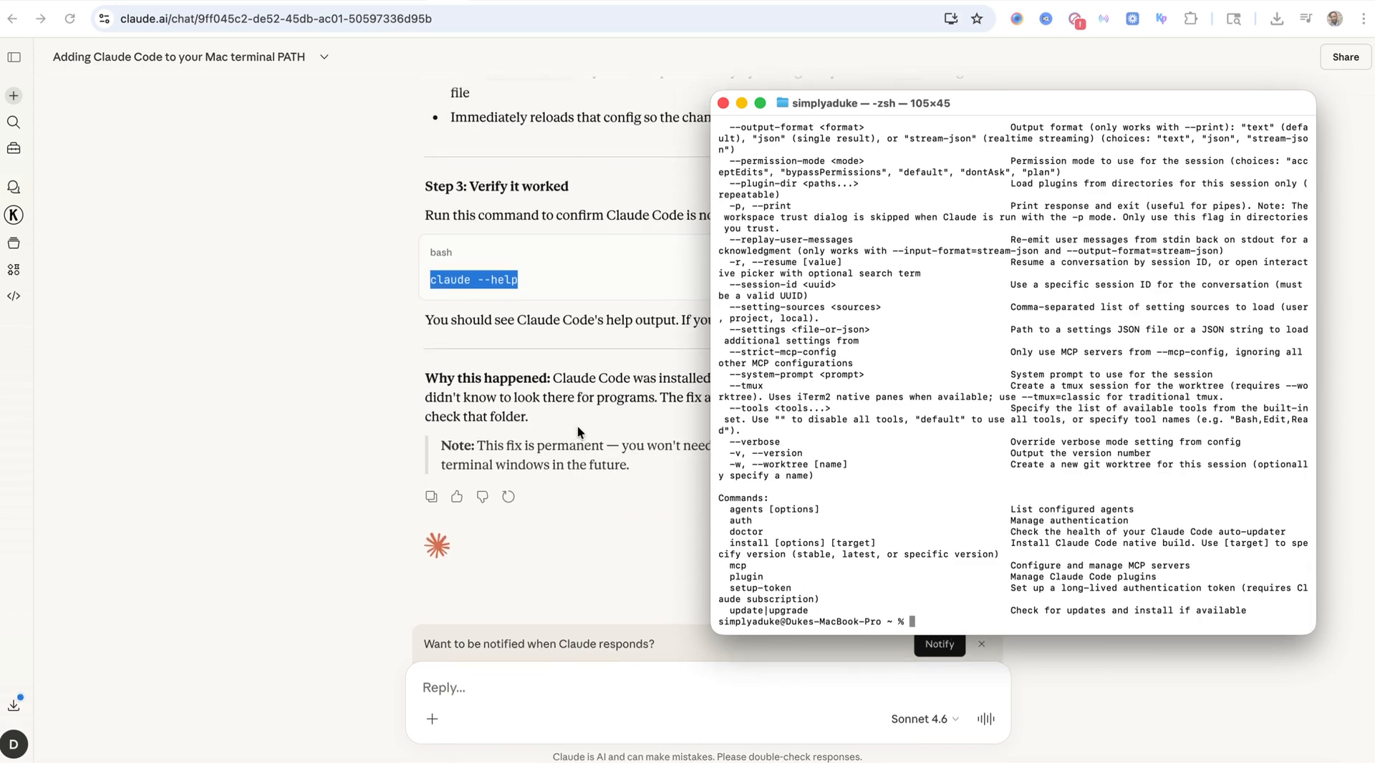
left_click(560, 333)
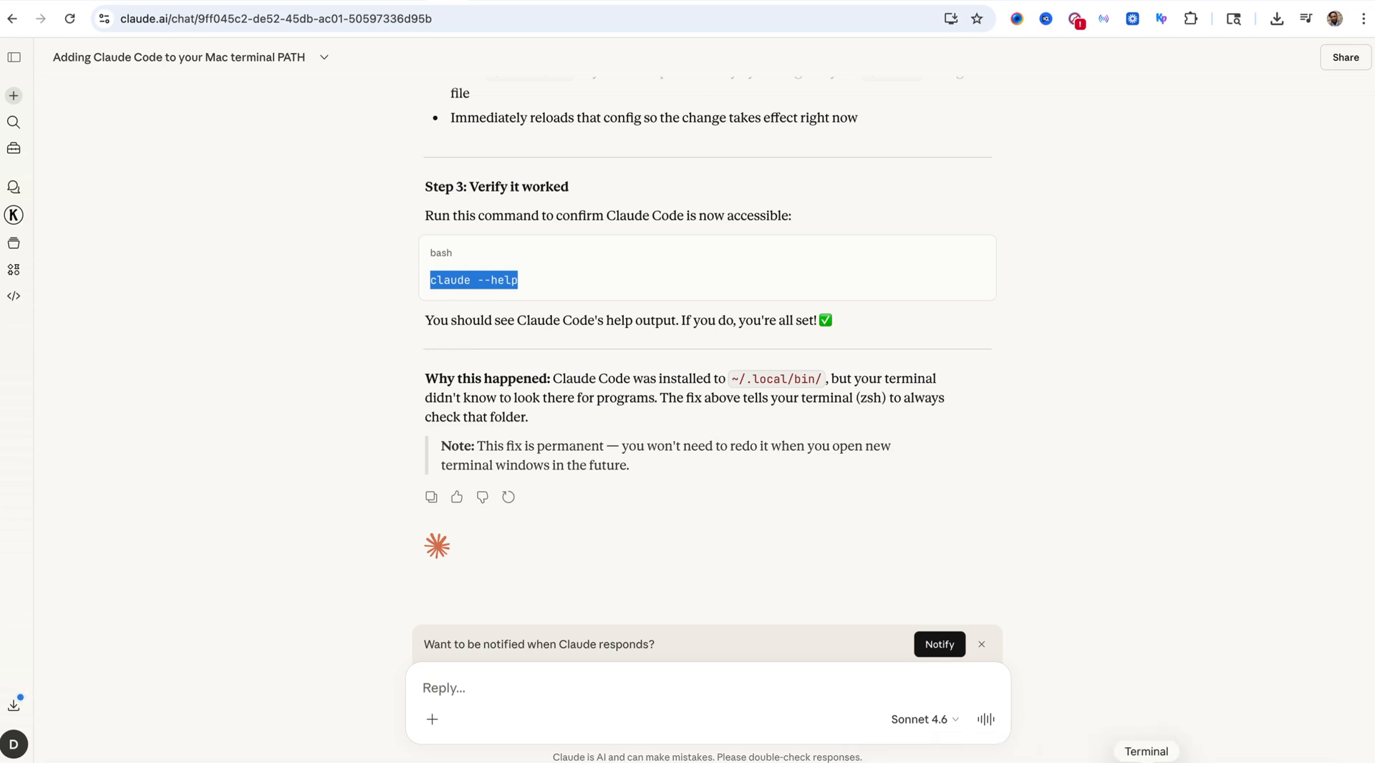
left_click(1145, 759)
scroll(958, 252, "up", 10)
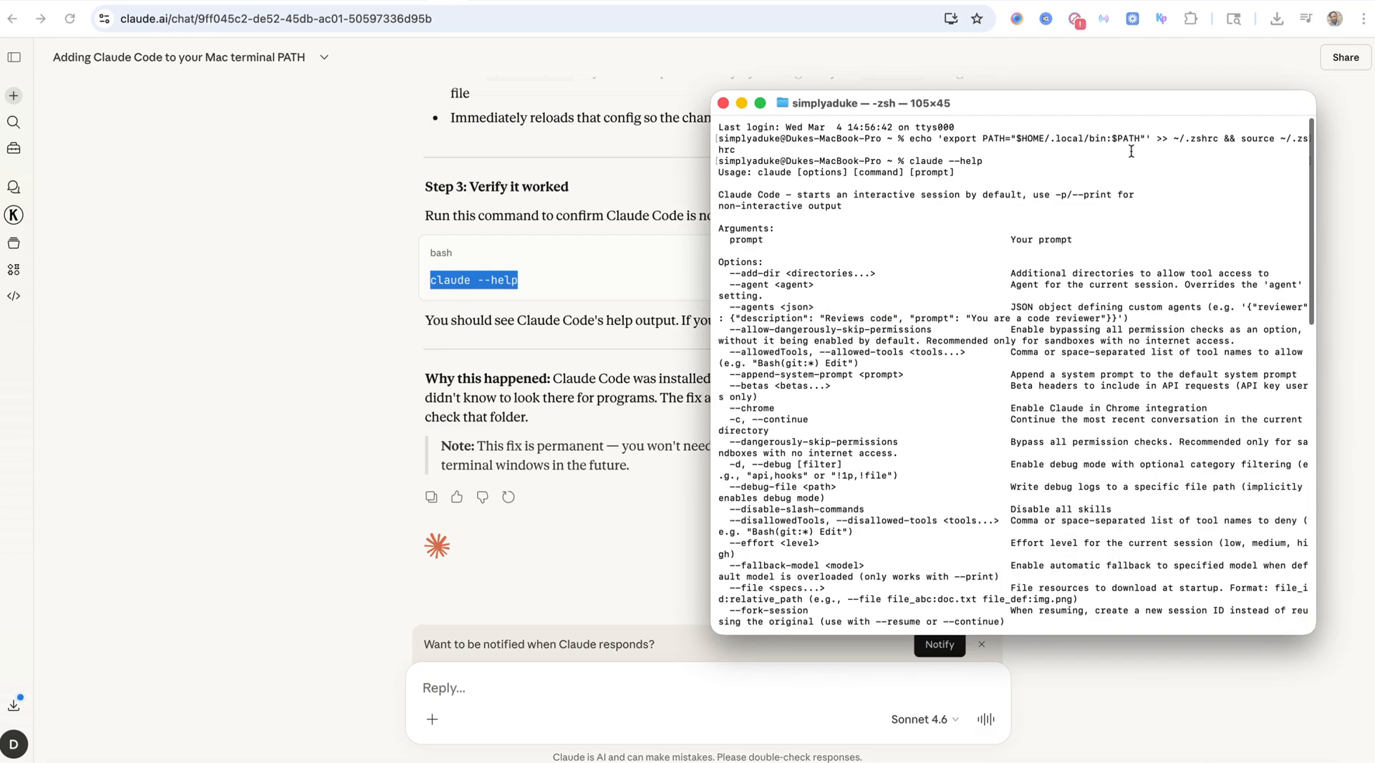
- Widen the Terminal window to about 117×45 characters, reposition it over the chat, and go to the prompt below the help output
left_click_drag(1080, 102, 959, 529)
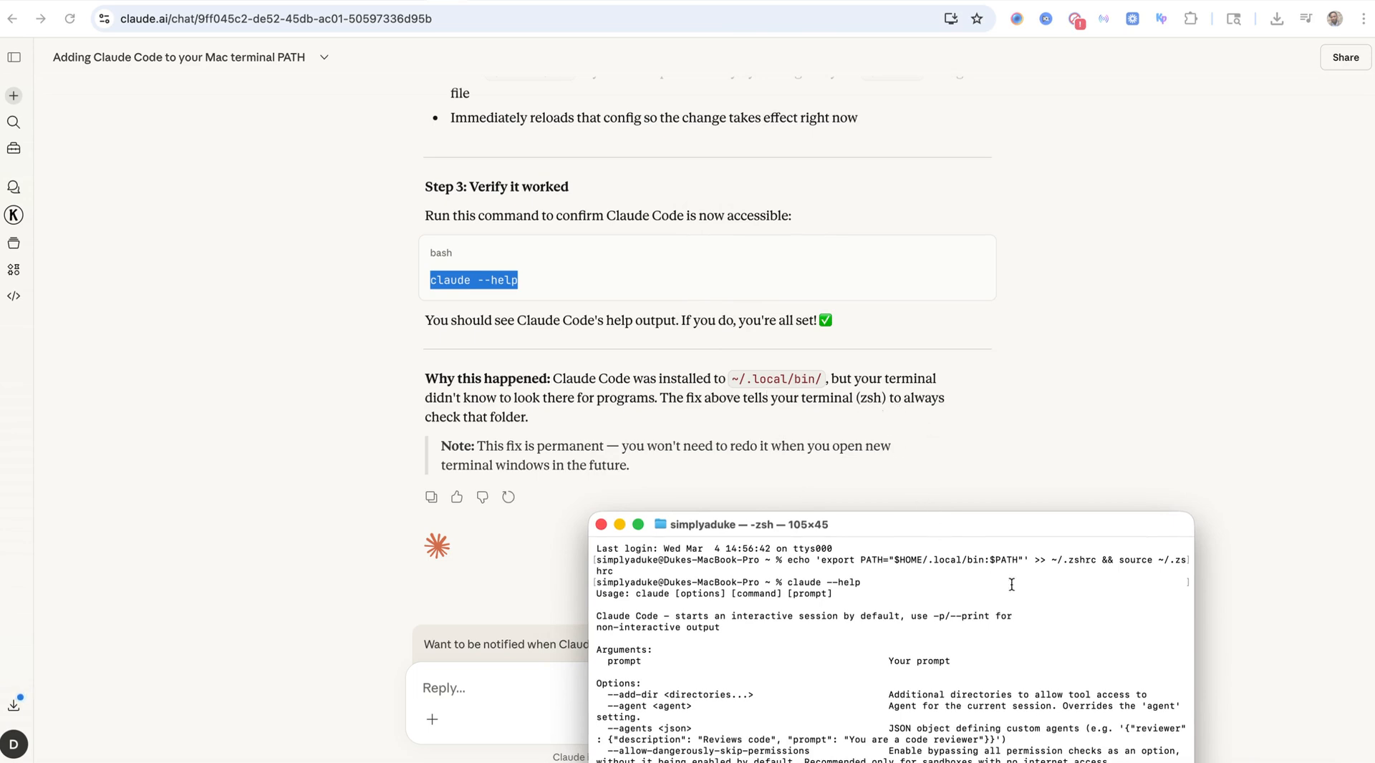
left_click_drag(1193, 567, 1261, 567)
left_click_drag(1005, 526, 933, 104)
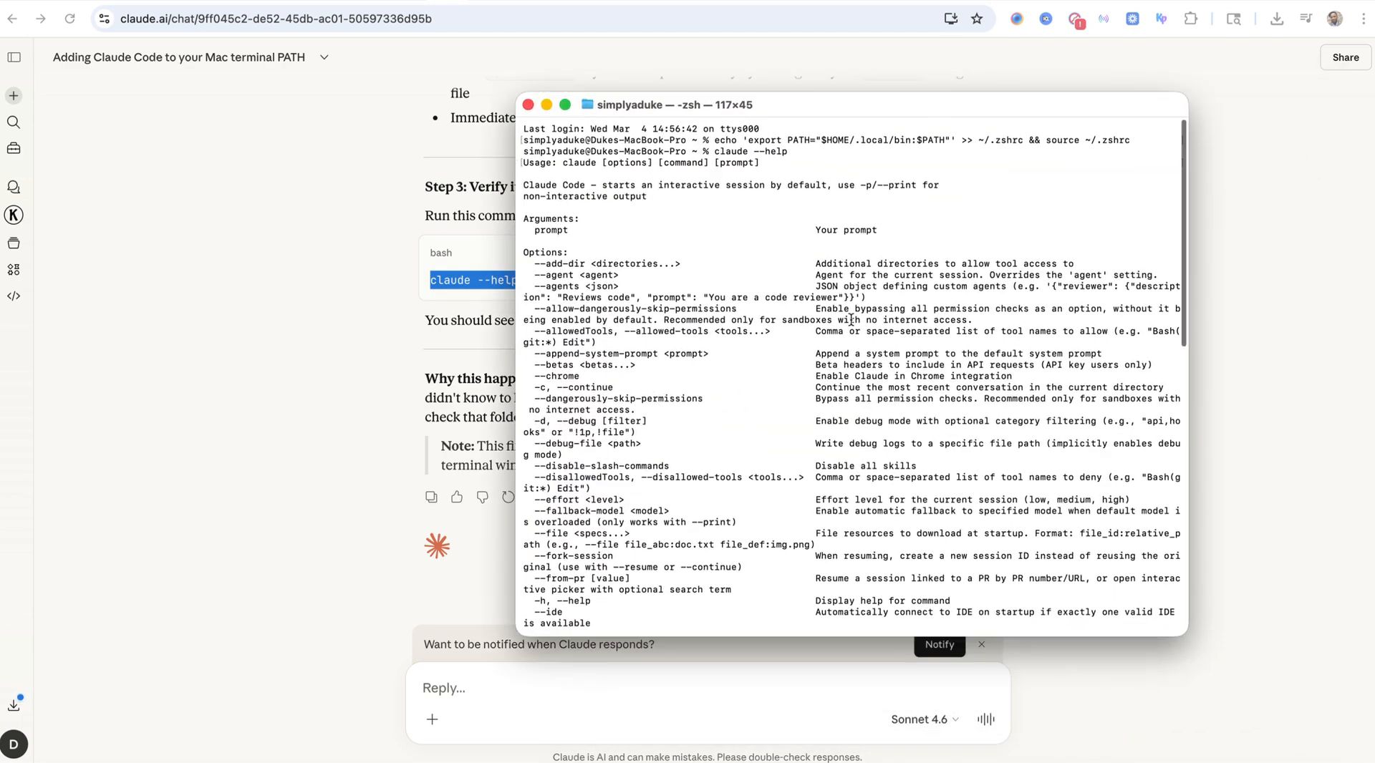
scroll(850, 320, "down", 20)
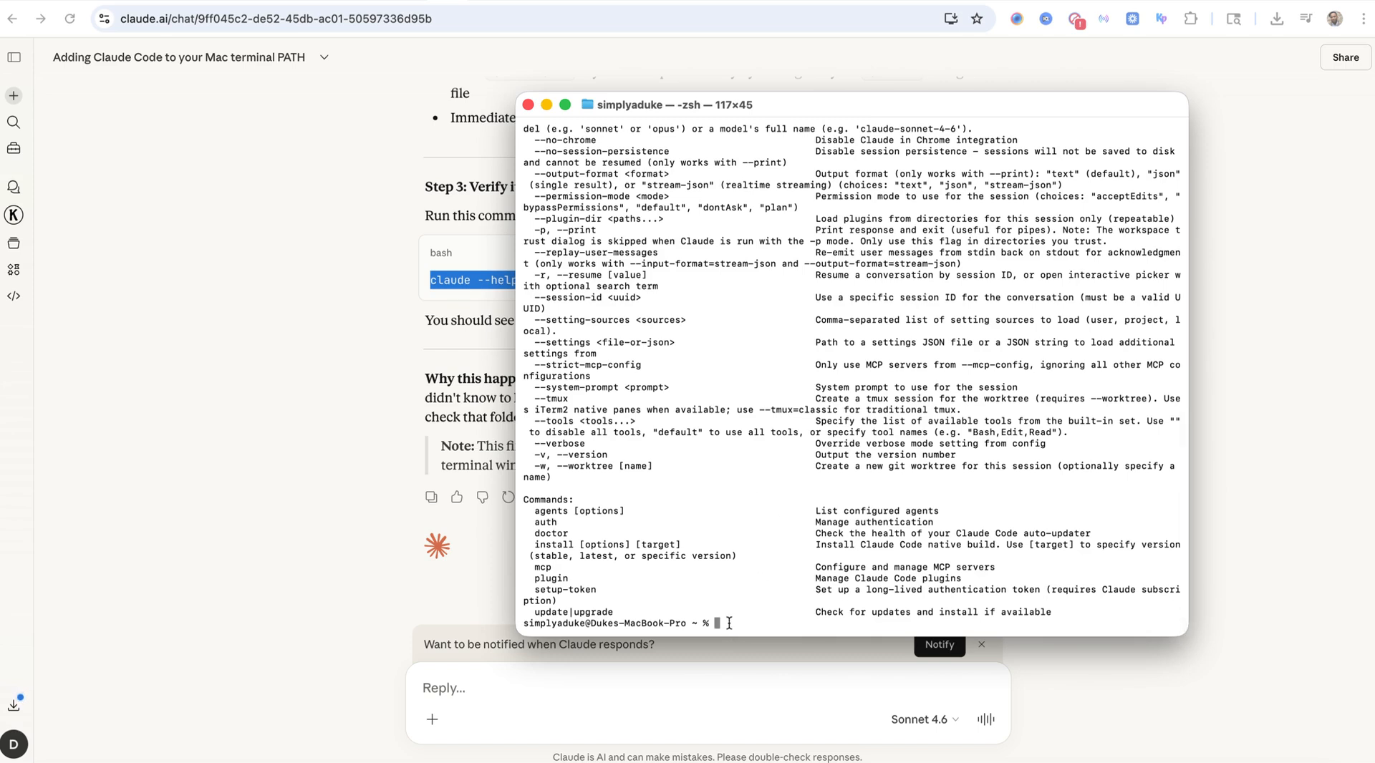
- Start Claude Code with the command claude, and move its Terminal window to the middle of the screen
type("claude")
key("Return")
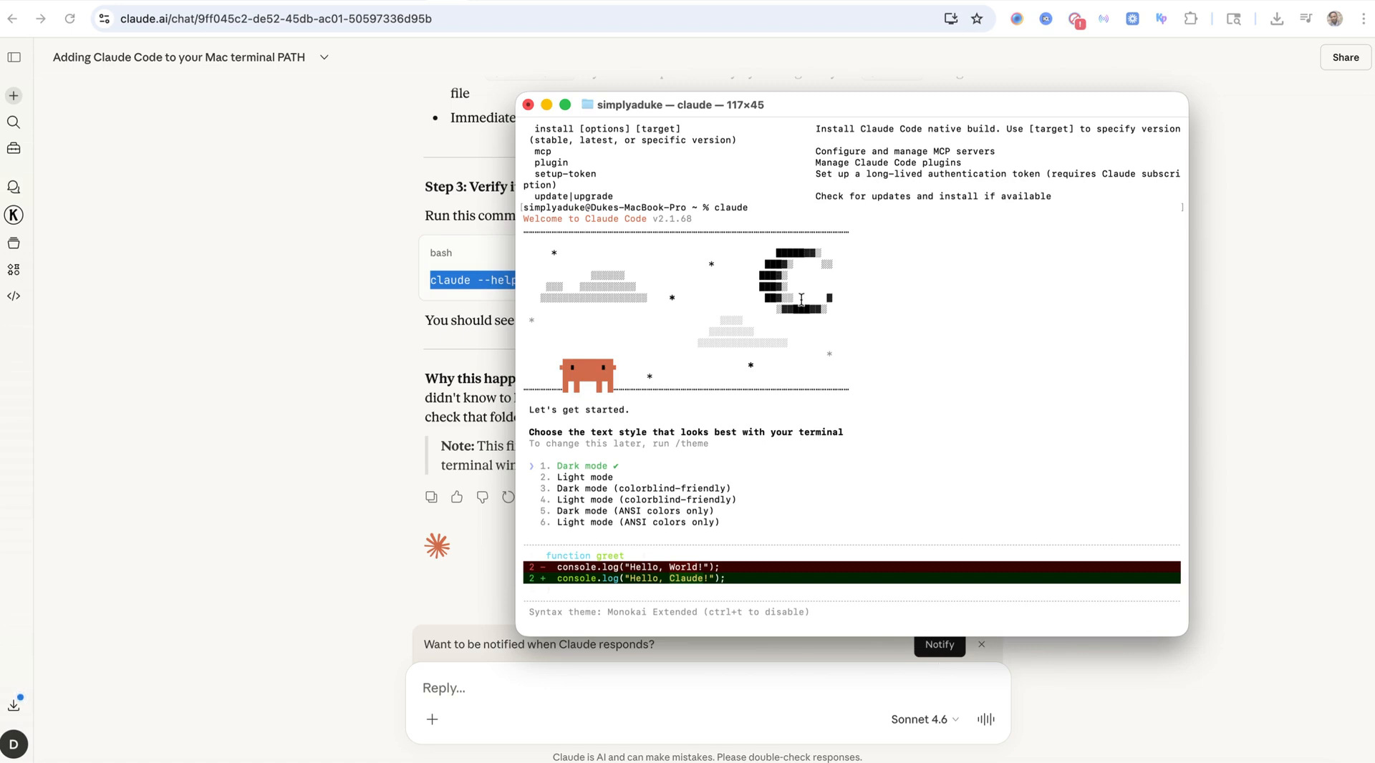
left_click_drag(820, 98, 692, 92)
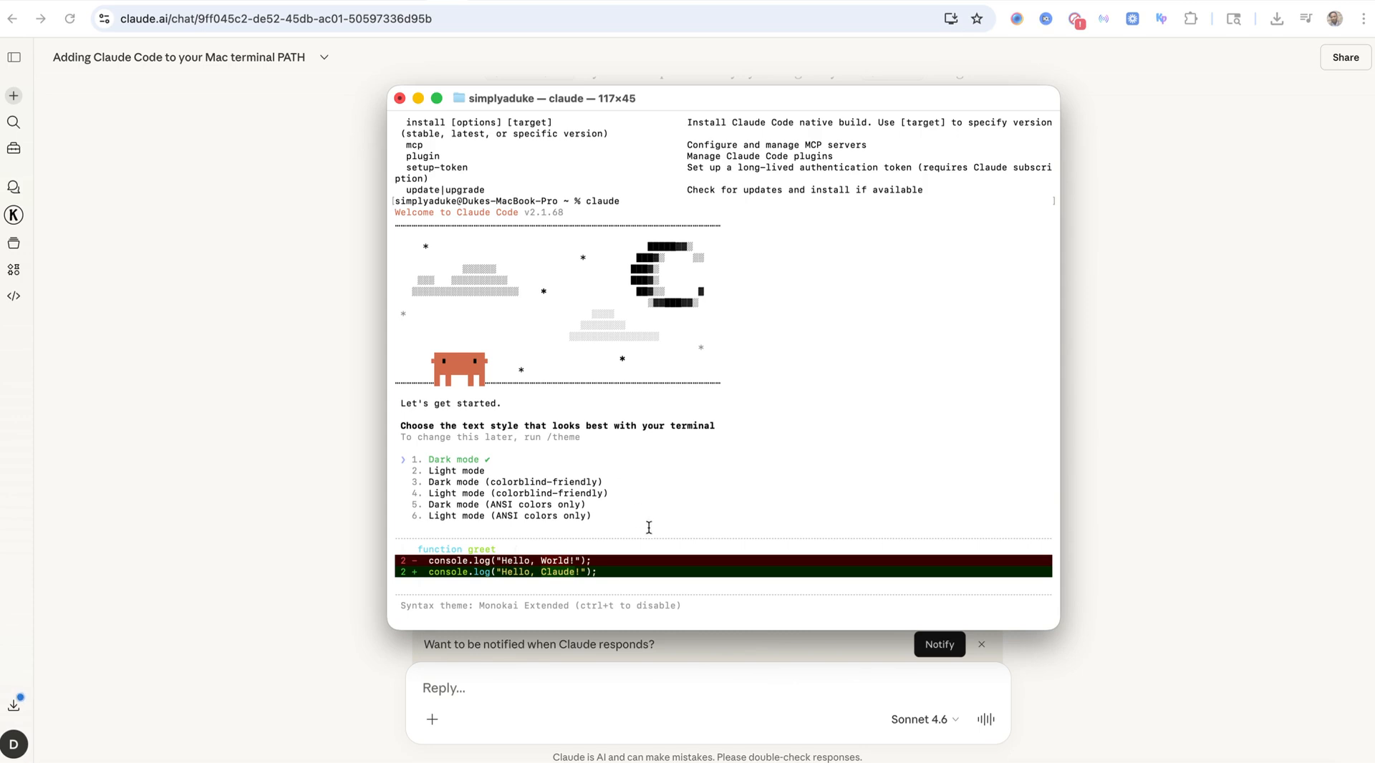
- Switch back to the Claude chat and expand the sent prompt to examine its full text
left_click(335, 427)
scroll(335, 415, "up", 10)
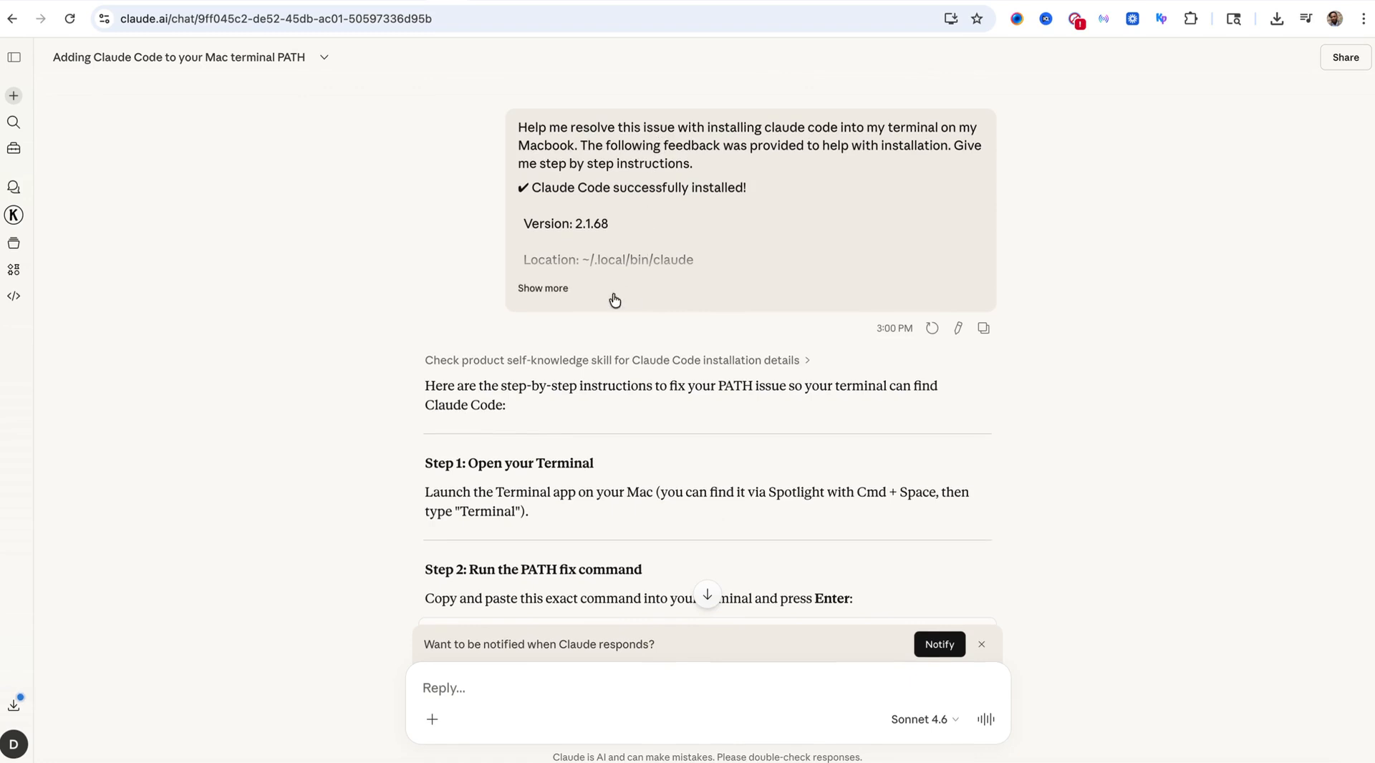
left_click(556, 287)
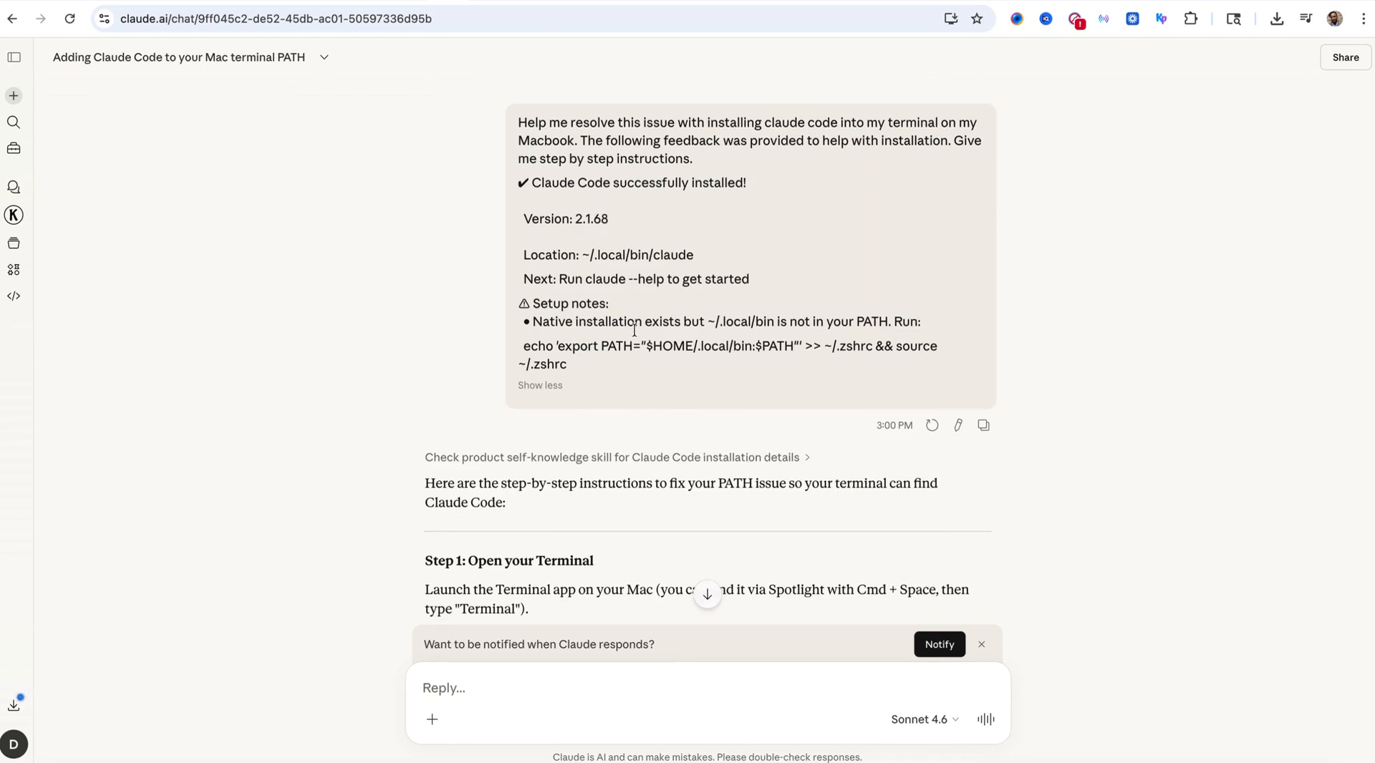
- Review the rest of Claude's step-by-step PATH fix instructions, including the explanation of why the issue happened
scroll(616, 287, "down", 1)
scroll(593, 358, "down", 8)
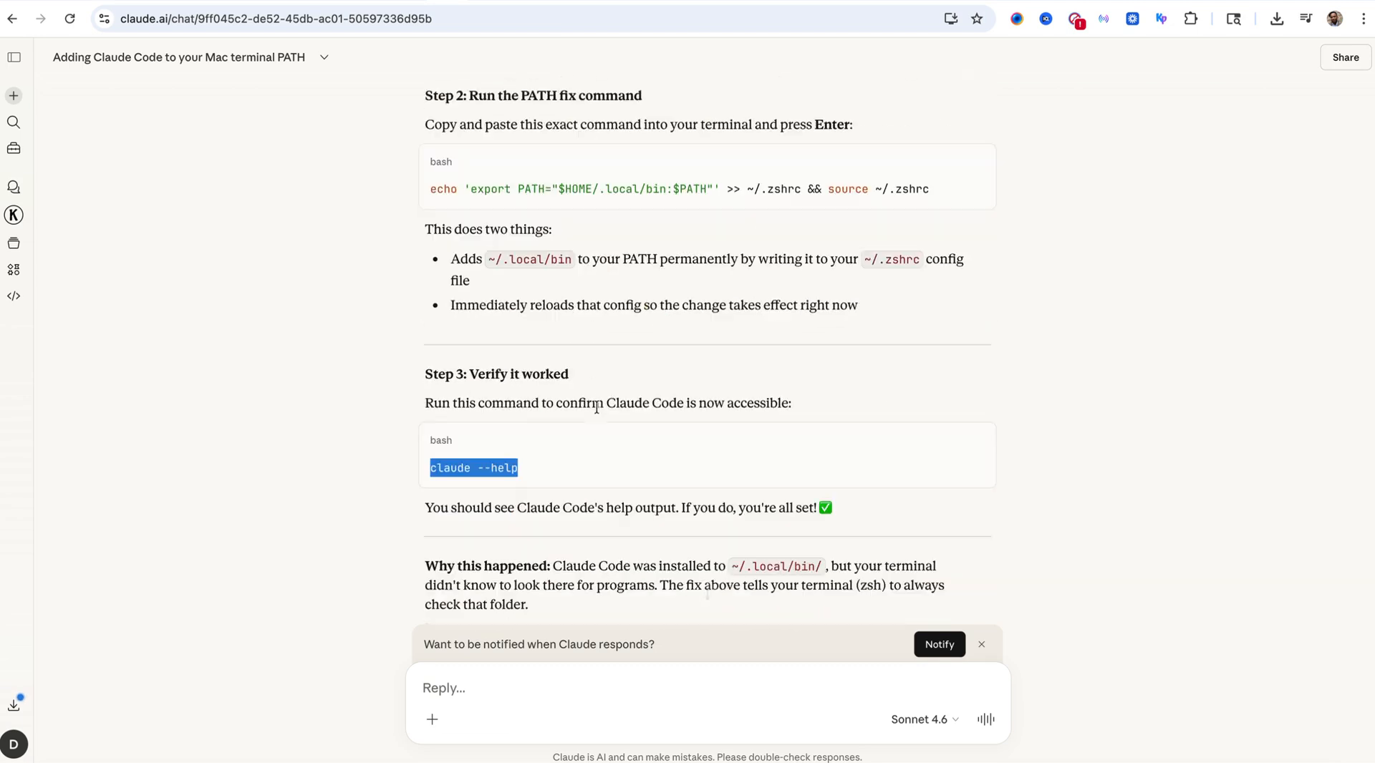
scroll(636, 567, "down", 3)
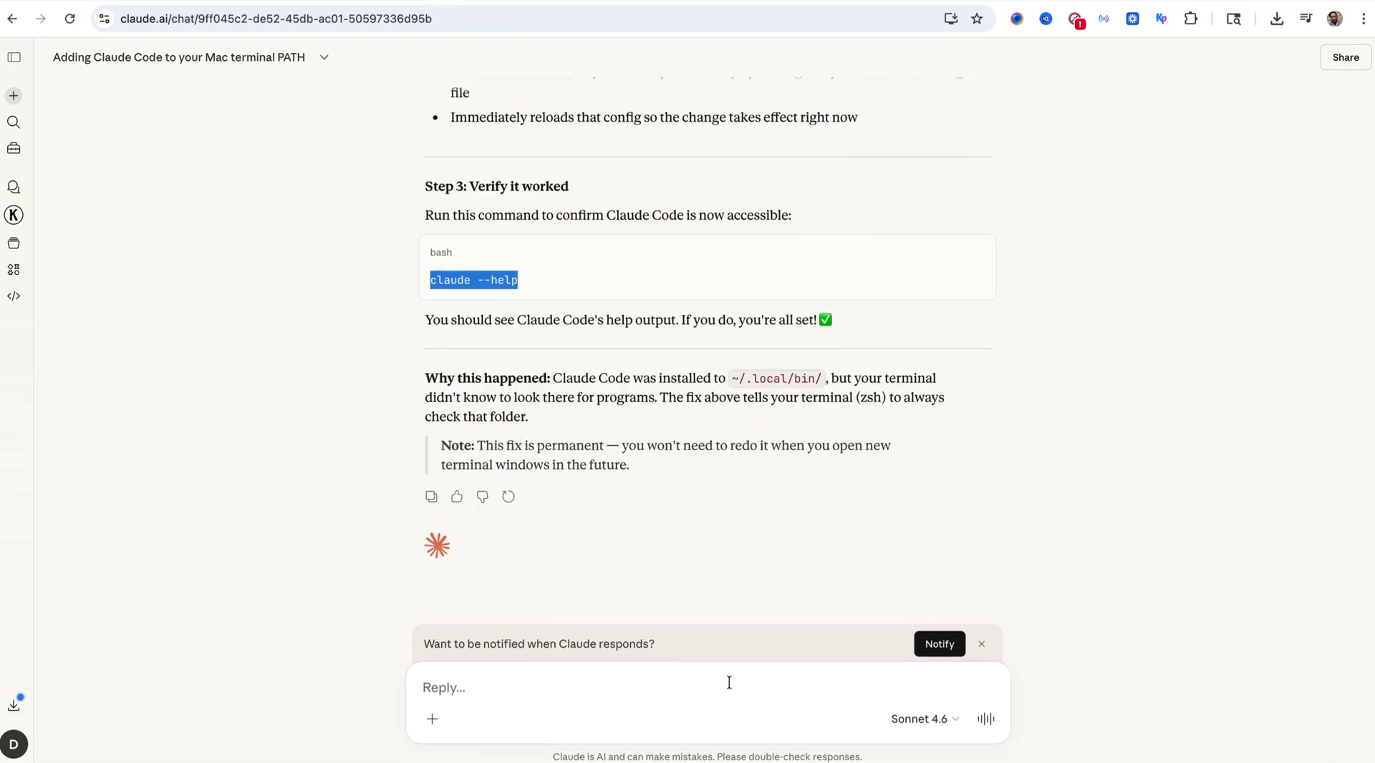
- Switch to Terminal, accept the Dark mode text style, and choose Claude account with subscription as the login method
key("super+Tab")
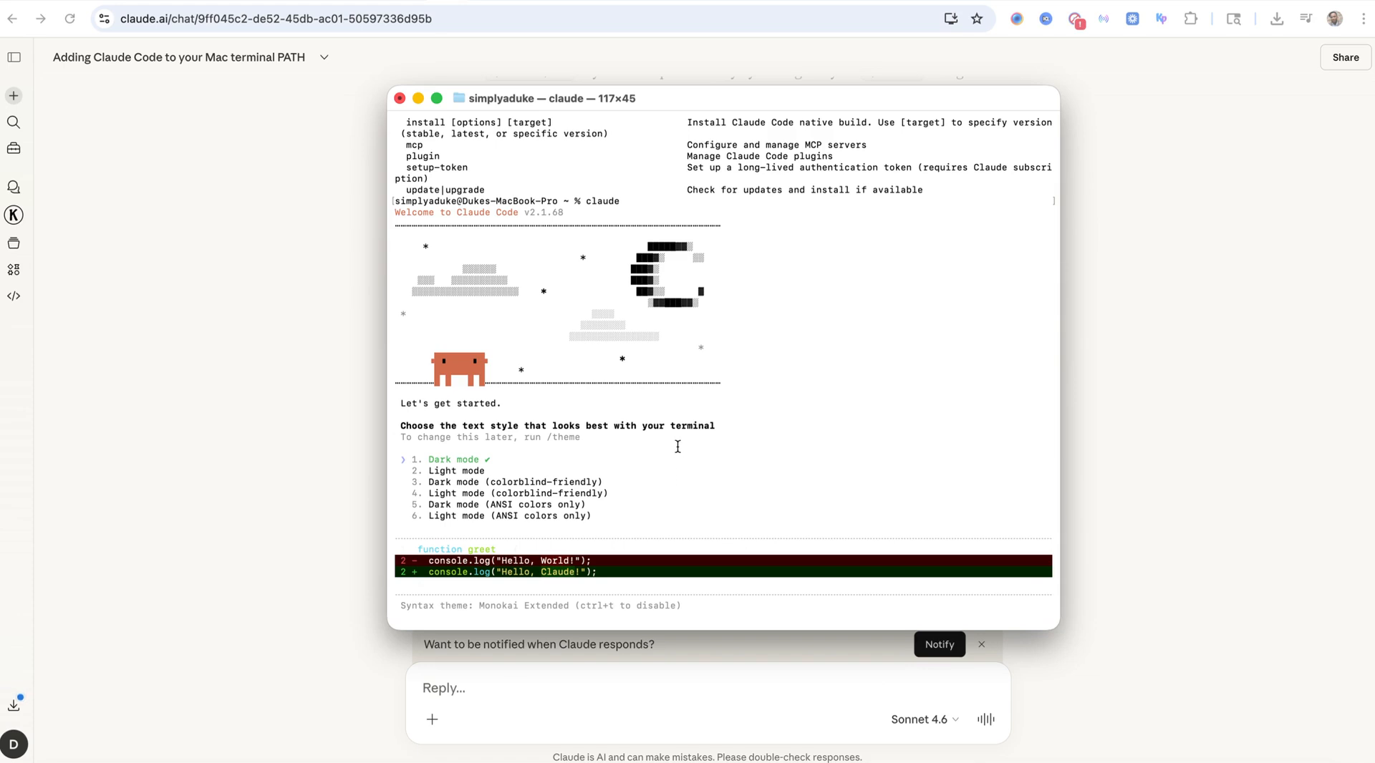
scroll(564, 324, "down", 1)
scroll(696, 543, "down", 1)
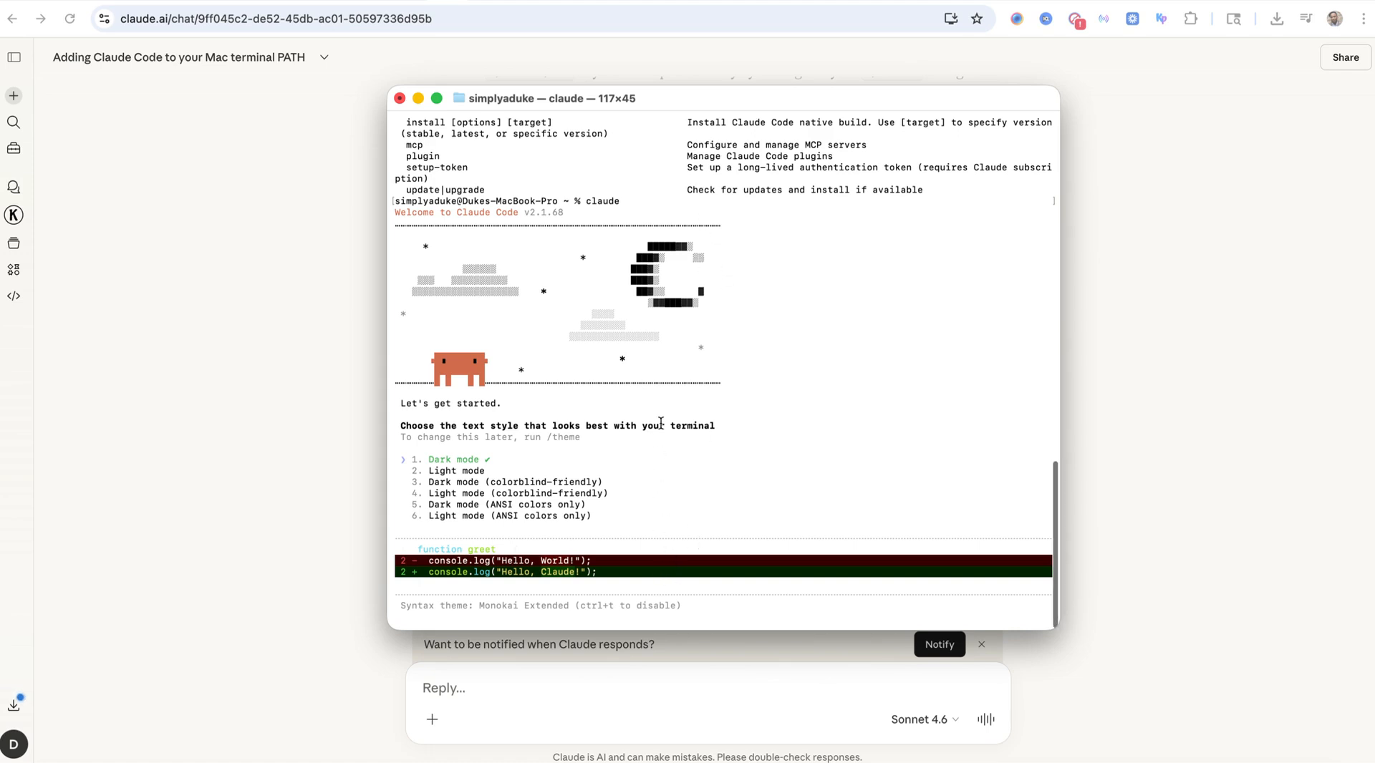
left_click_drag(686, 121, 788, 191)
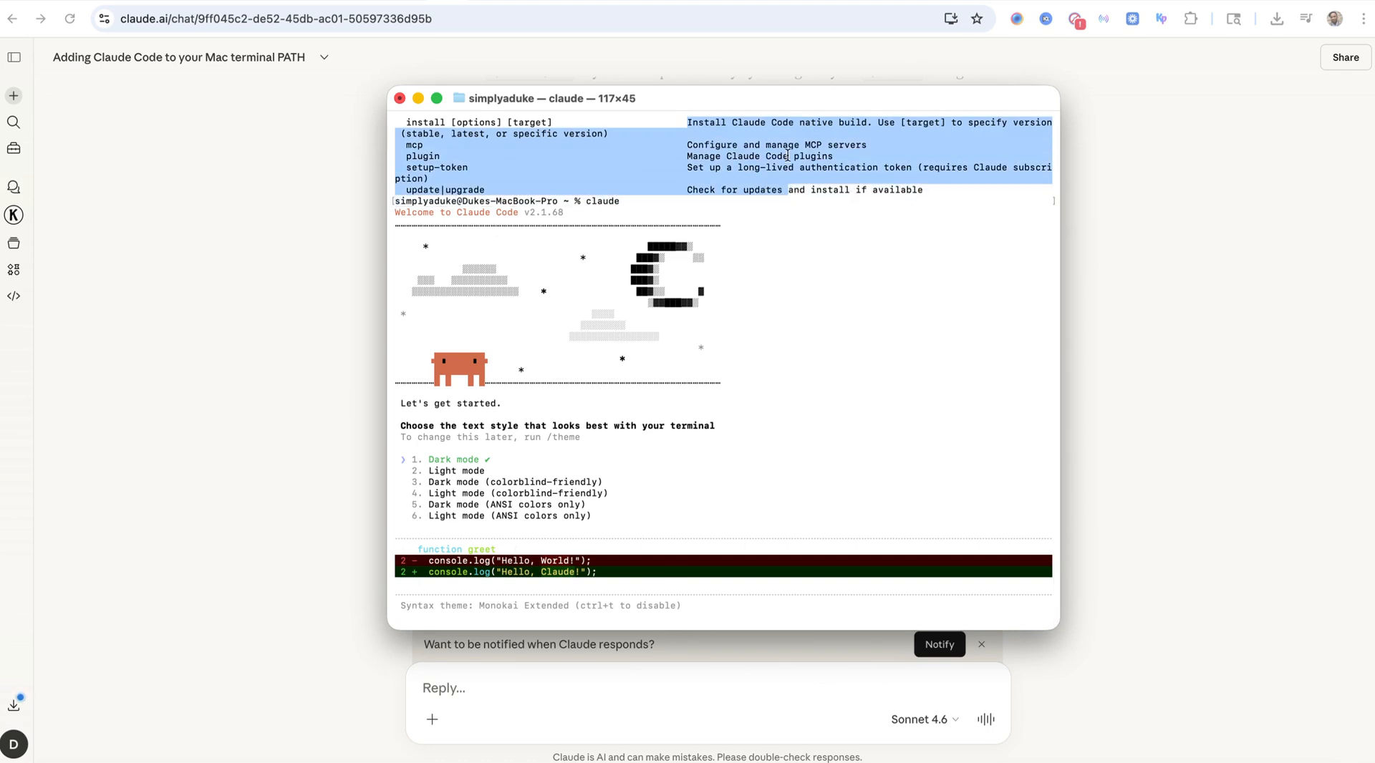
left_click(794, 314)
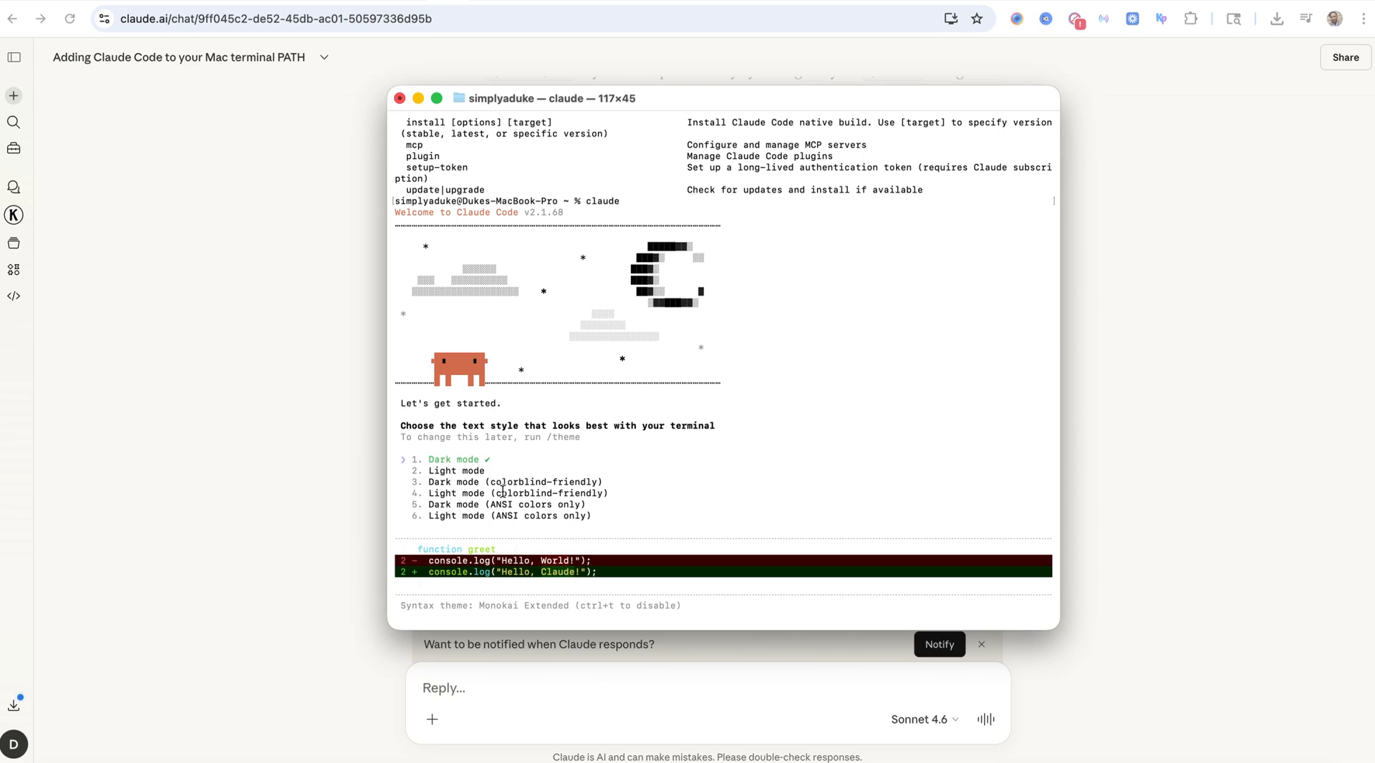
key("Return")
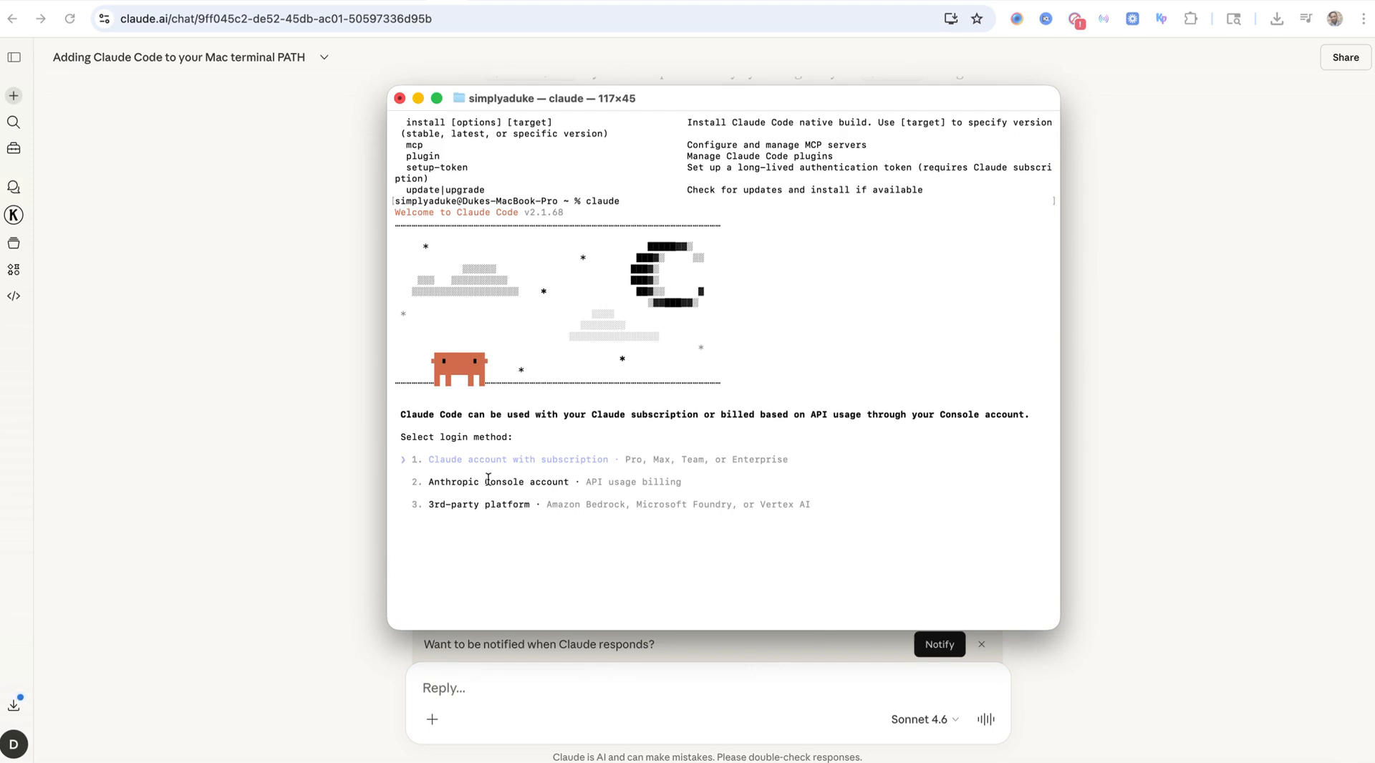
key("Return")
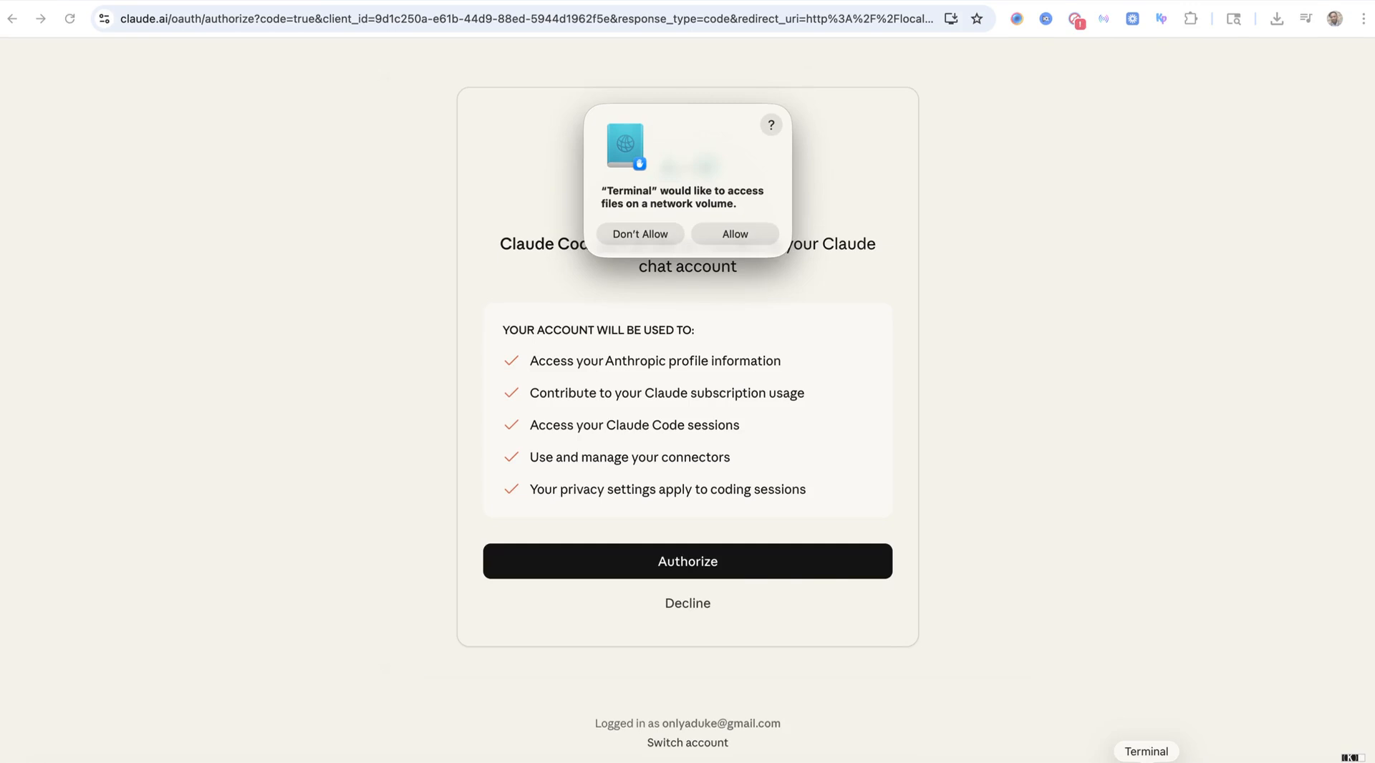
- Allow Terminal to access files on a network volume, and authorize Claude Code's connection to the Claude chat account in the browser
left_click(1146, 760)
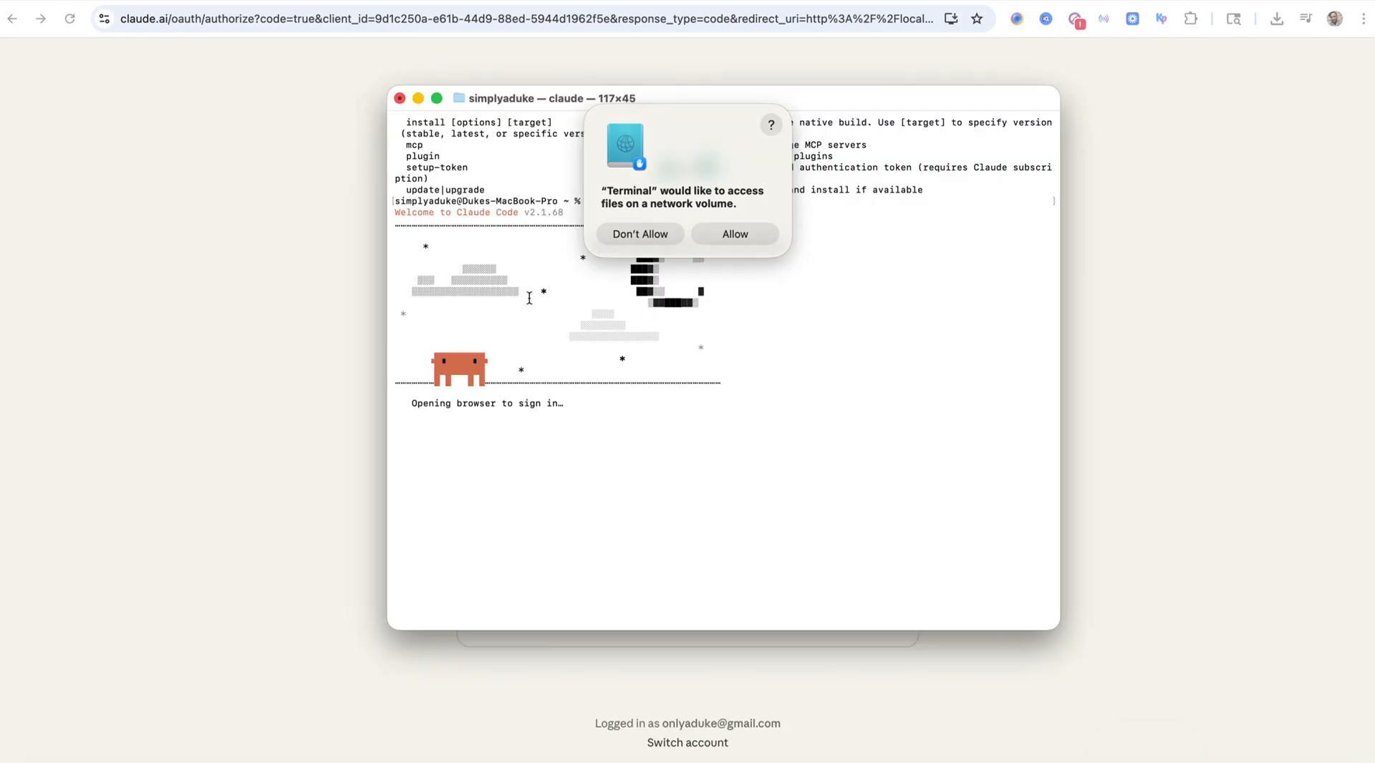
left_click(724, 233)
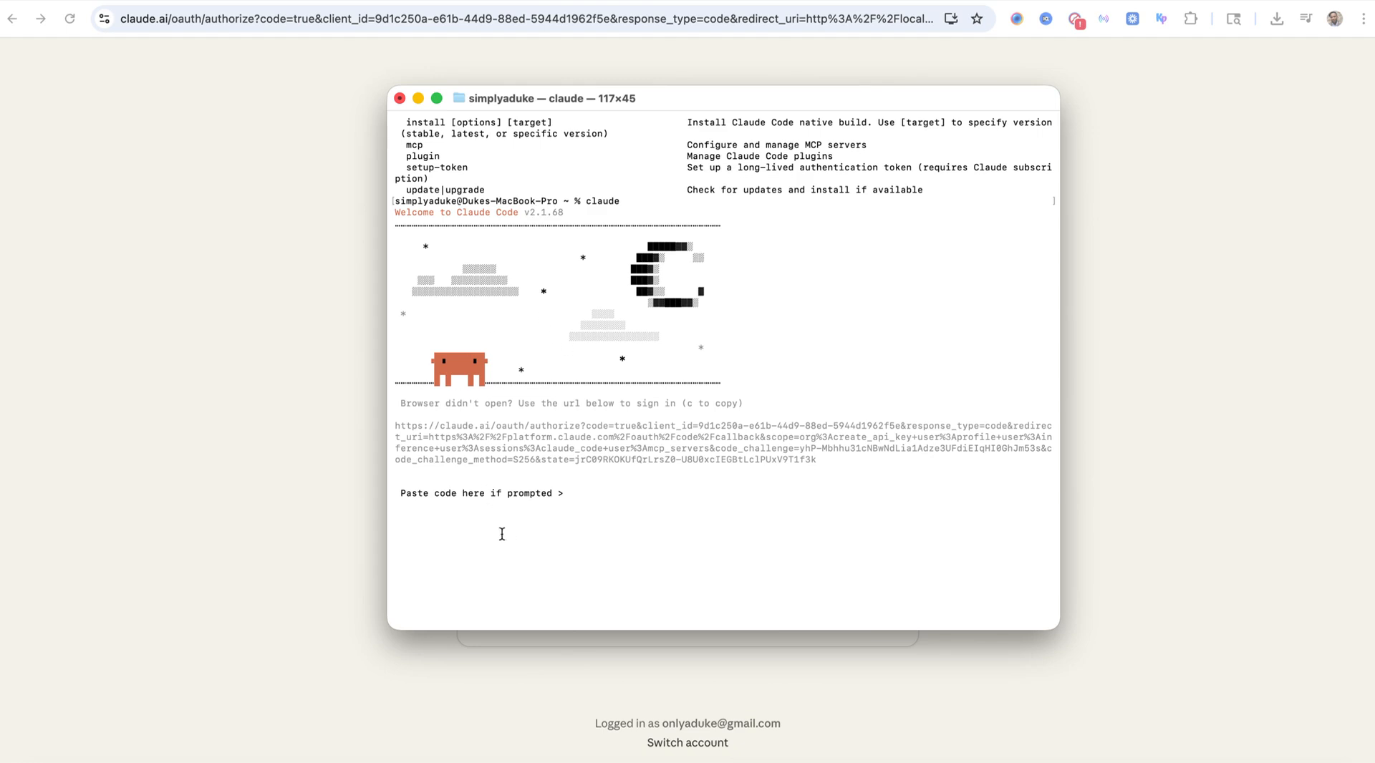
left_click(1132, 459)
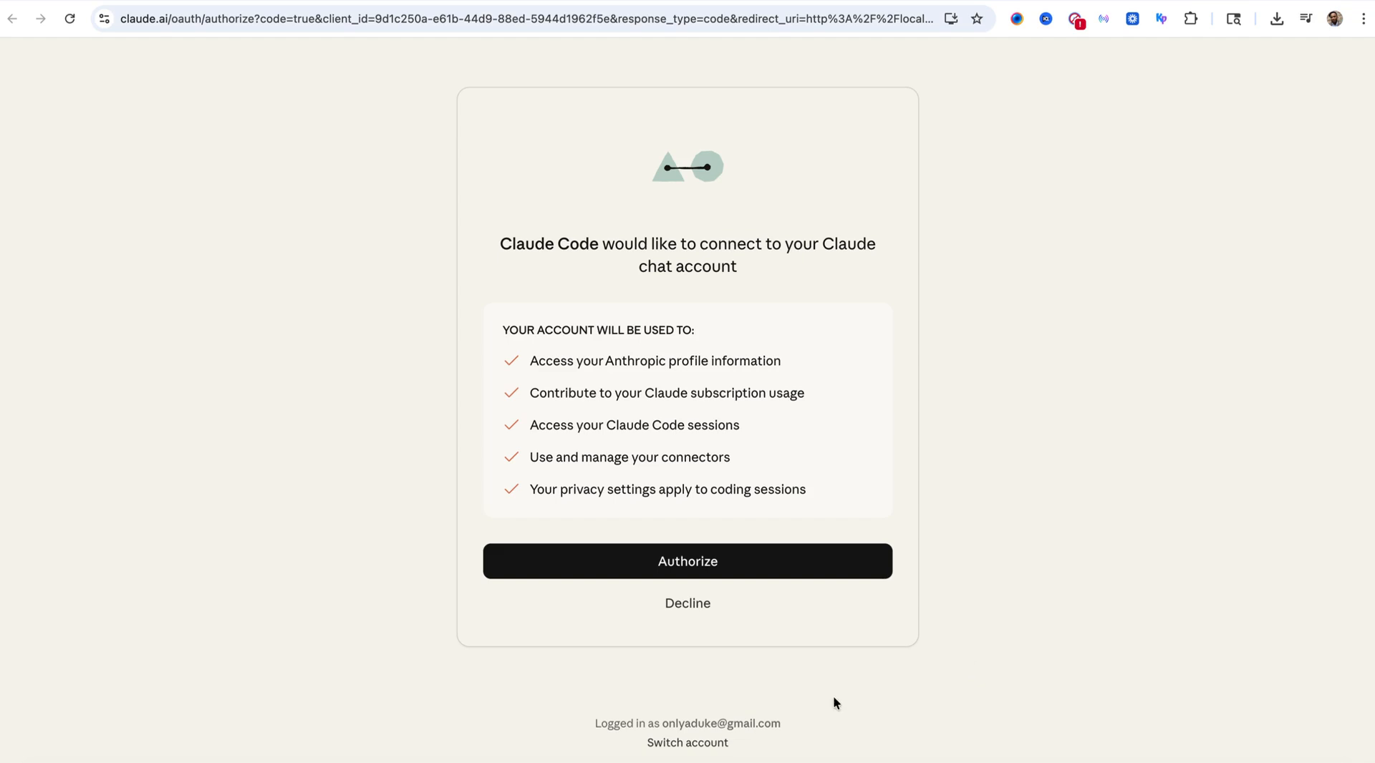
left_click(777, 567)
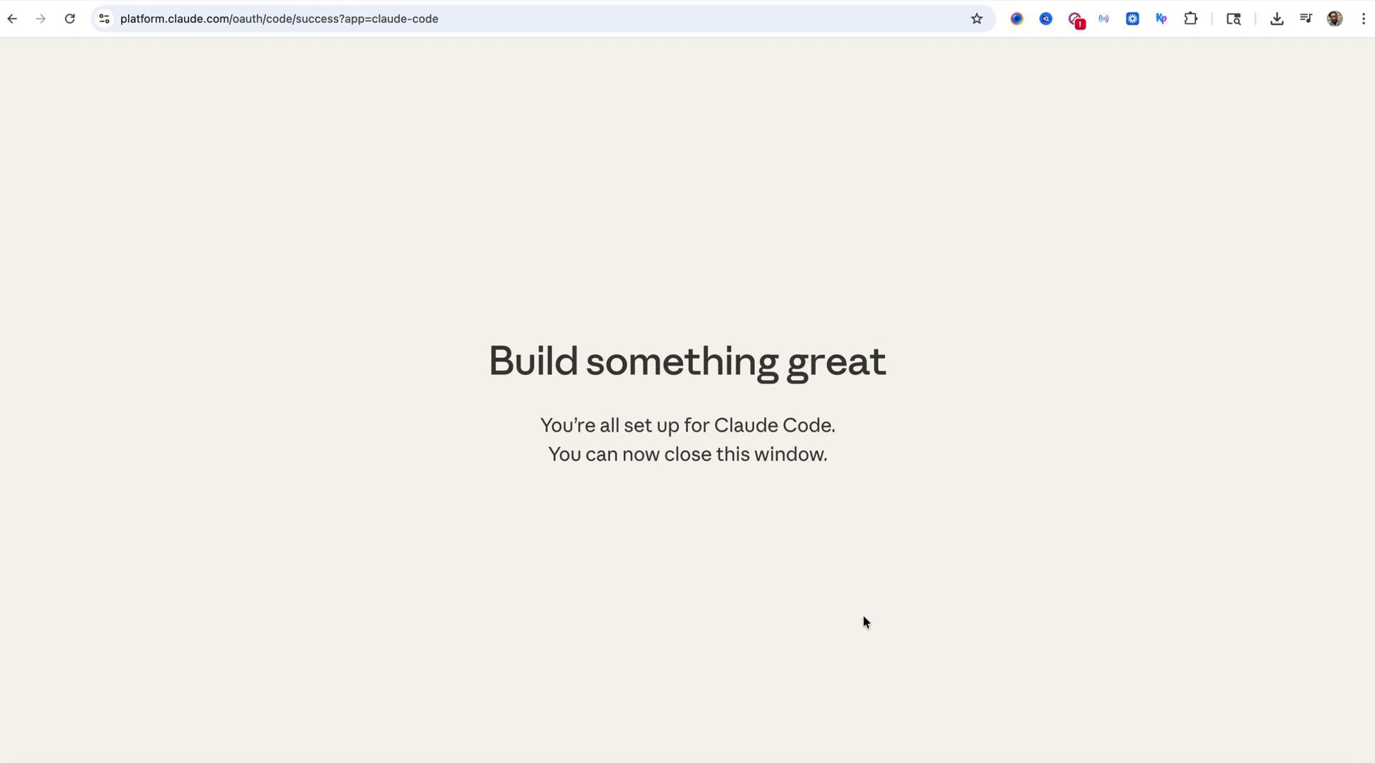
- Back in Terminal, continue past the login and security notes, accept the recommended terminal settings, and trust the home folder as workspace
key("super+Tab")
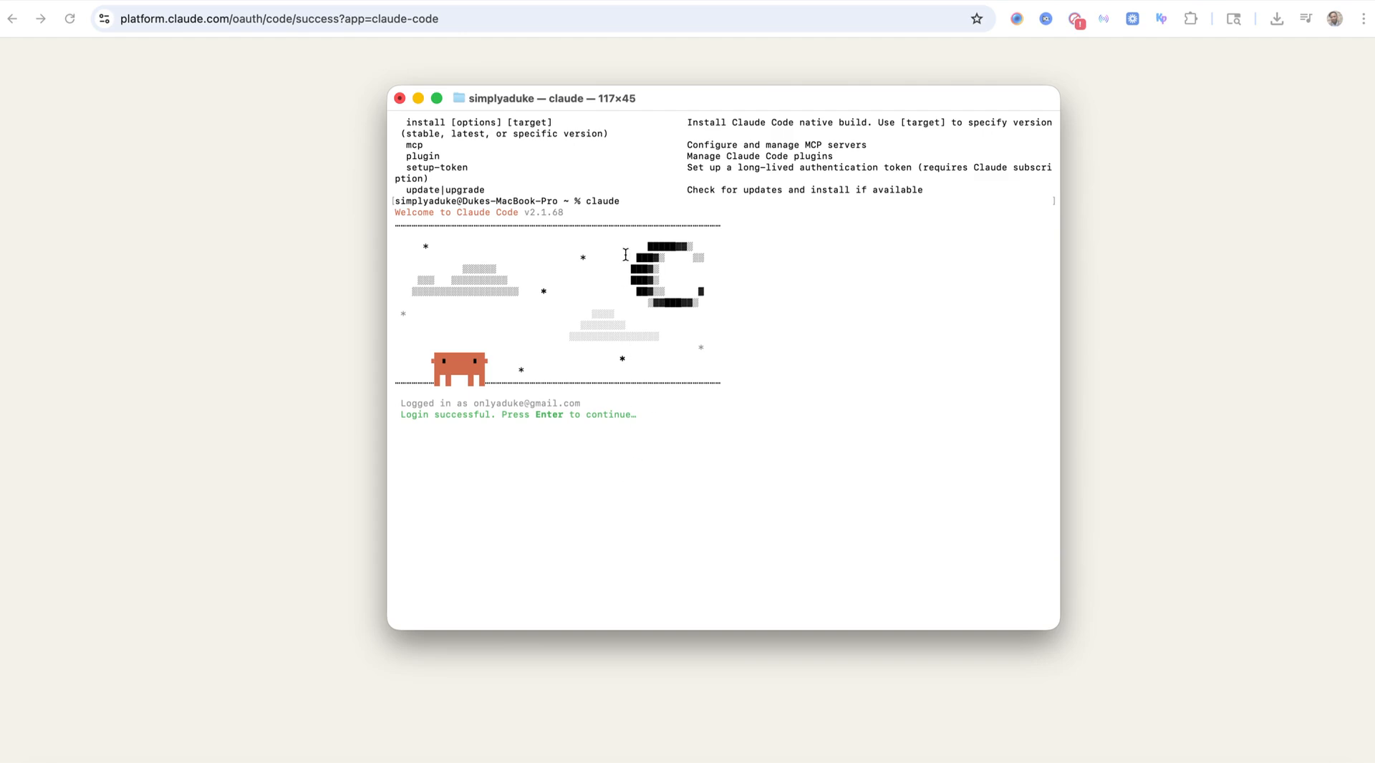
left_click(219, 112)
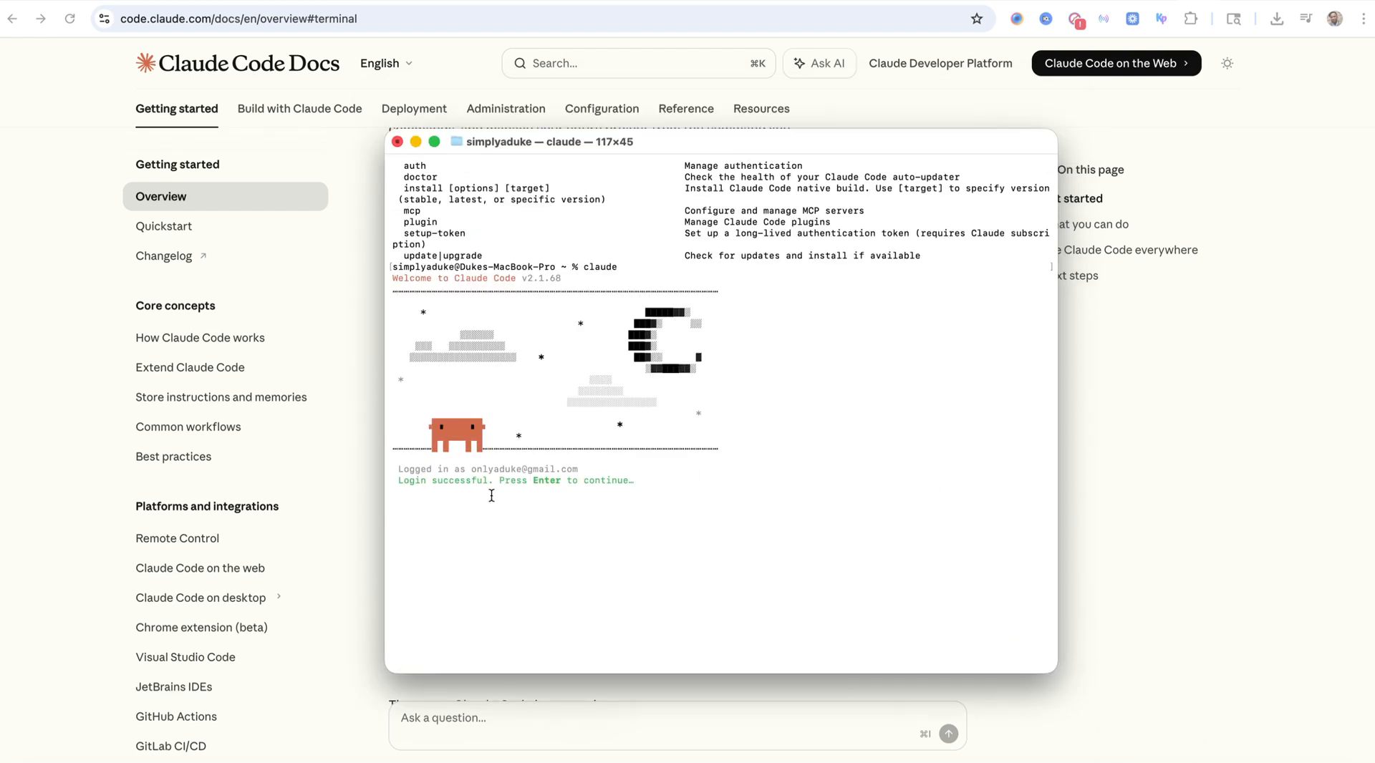
key("Return")
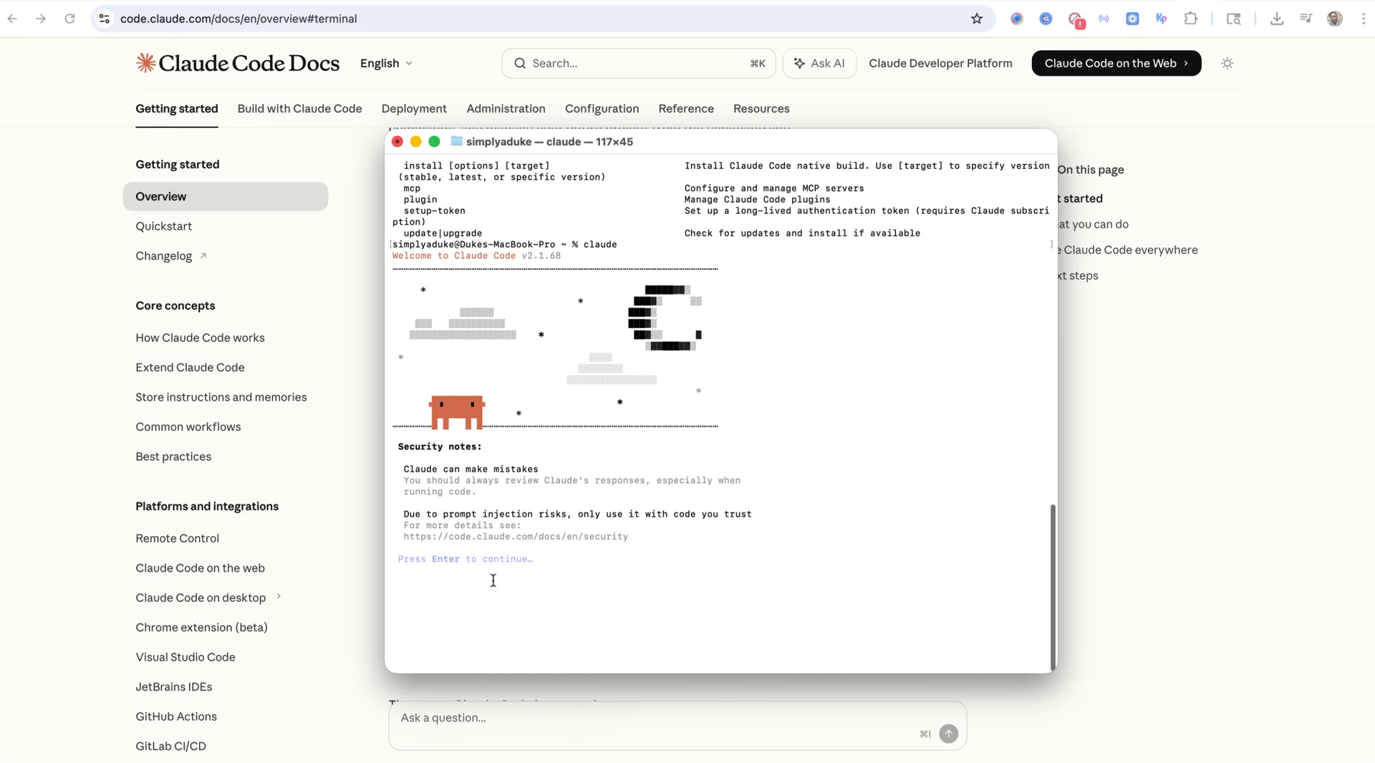
key("Return")
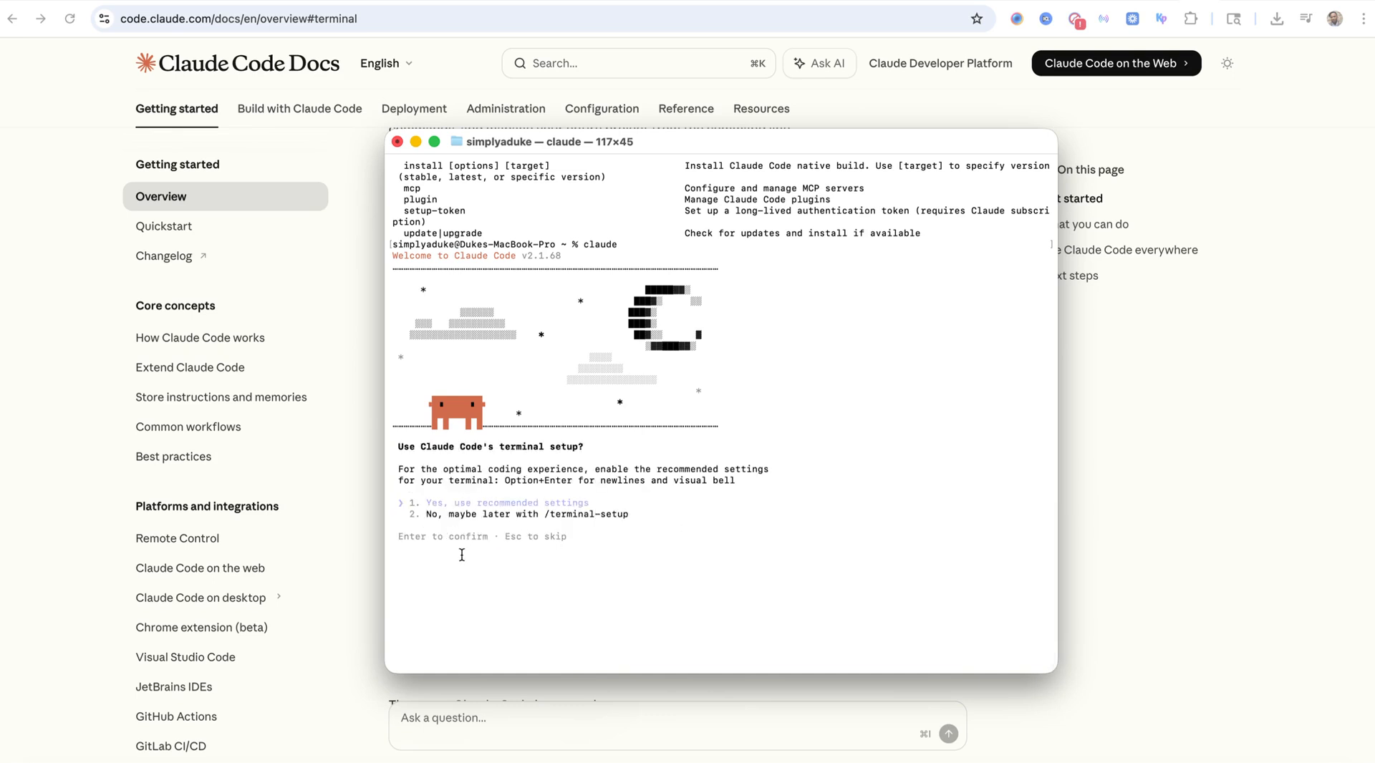
key("Return")
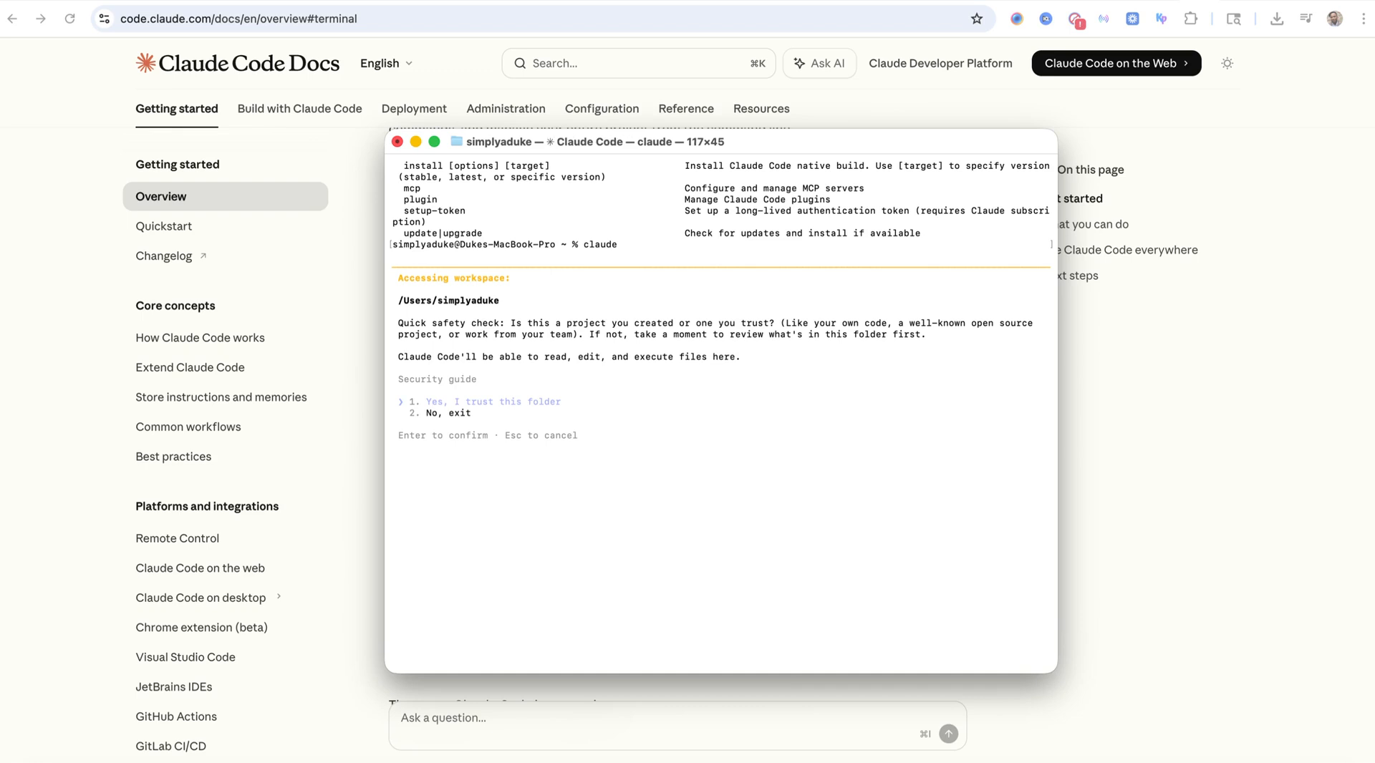
key("Return")
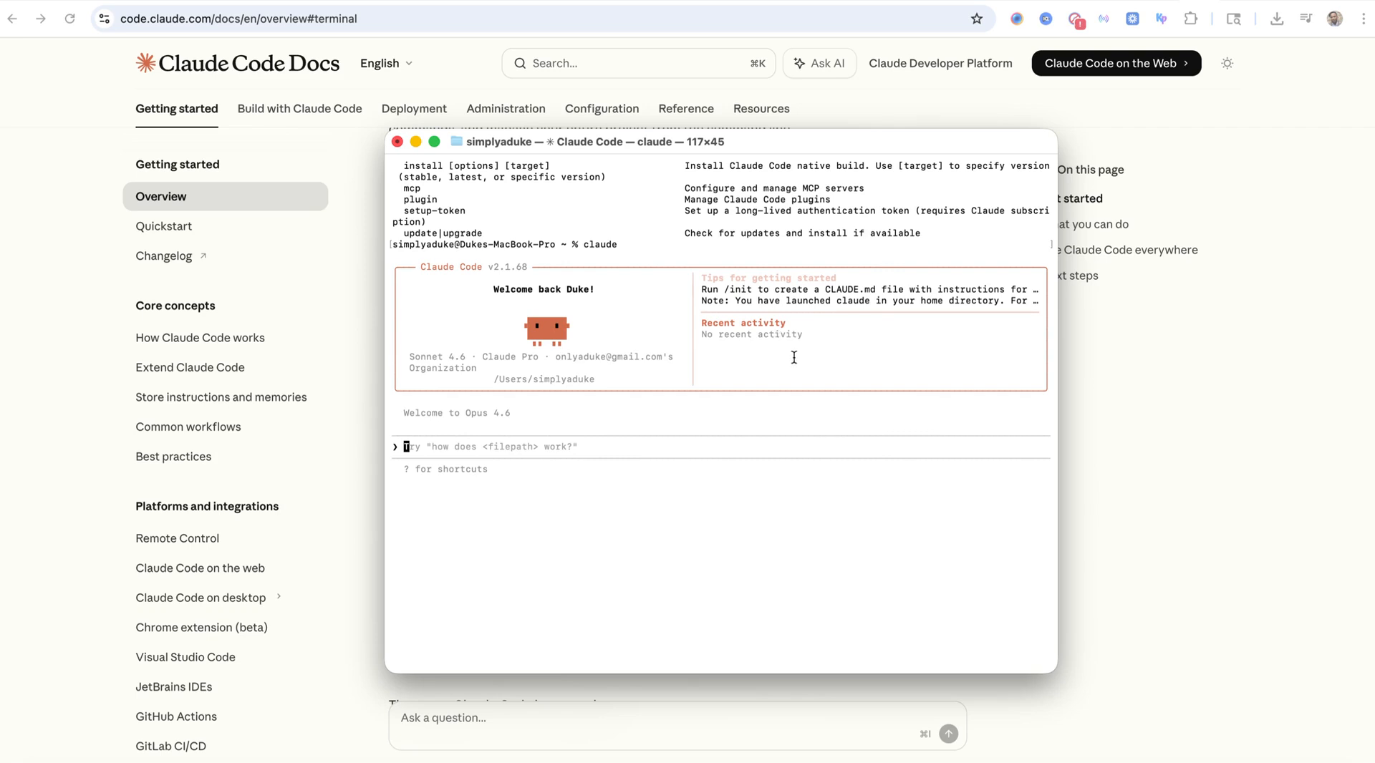
- Change Claude Code's working directory with the command cd ~/Documents/claudecodeprojs
type("cd ~")
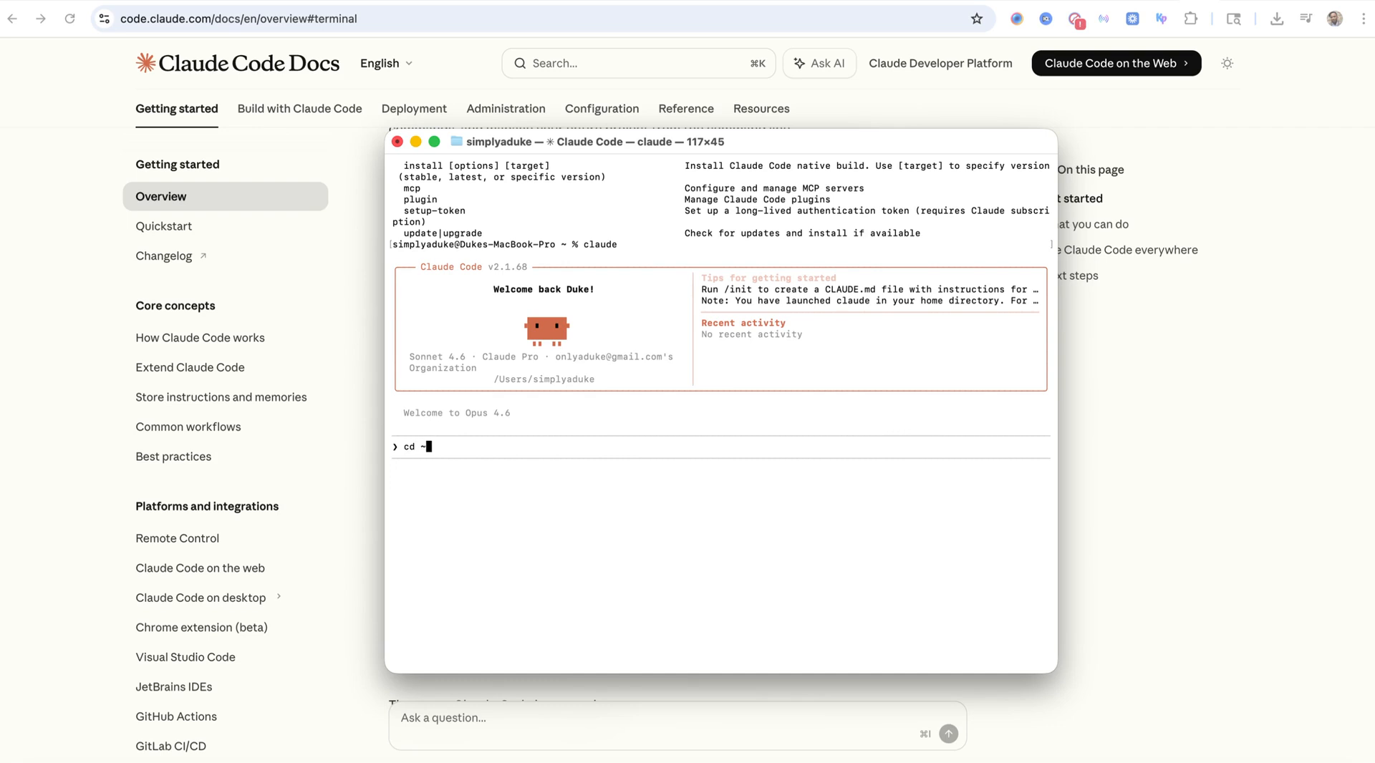
type("/Documents/")
key("Tab")
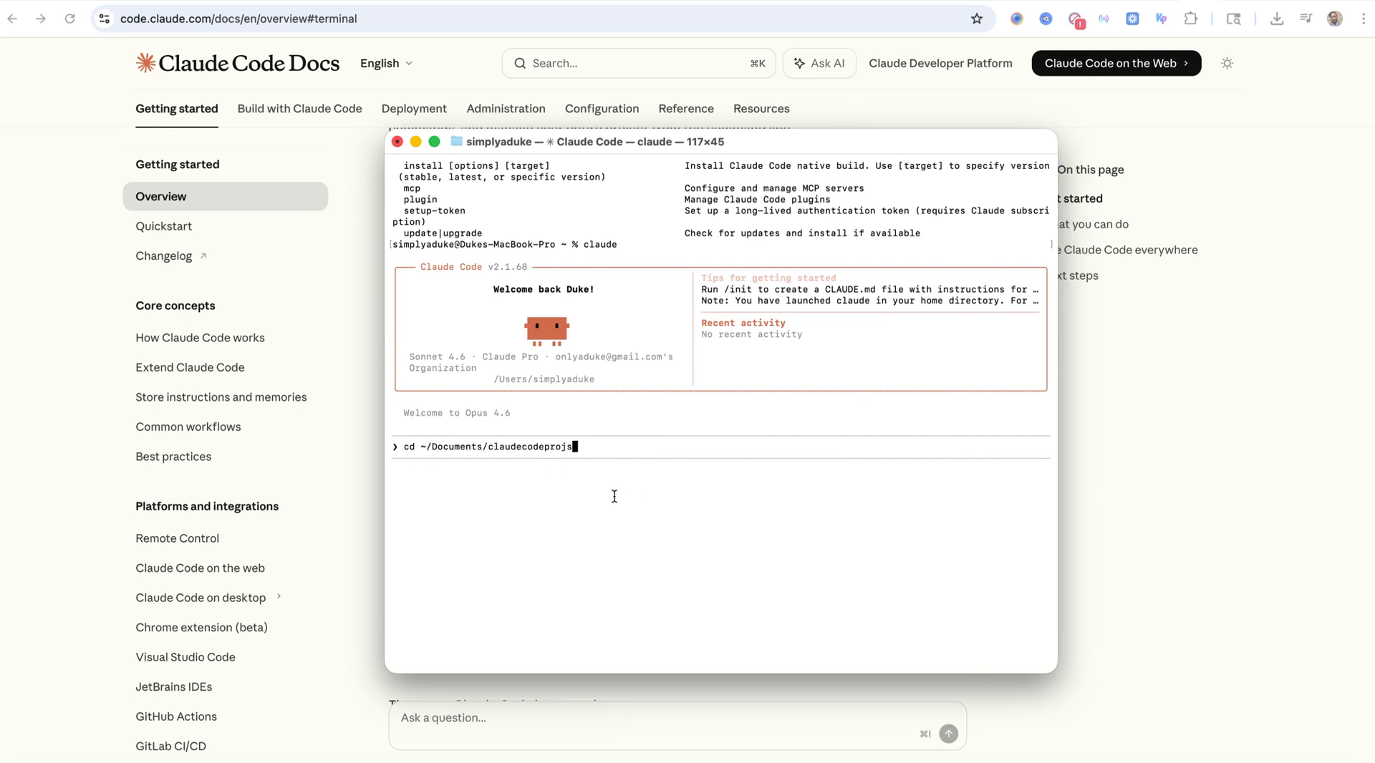
key("Return")
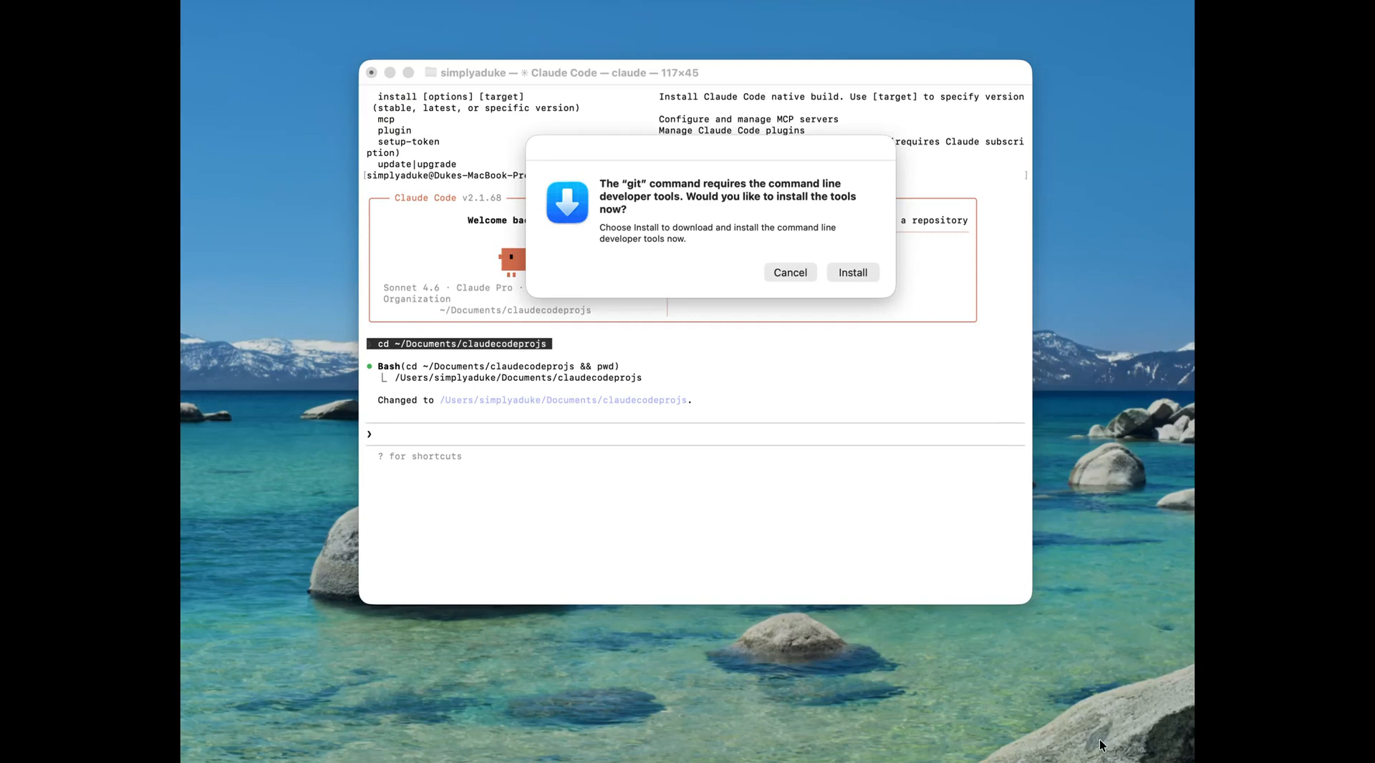
- Install the Command Line Tools, agreeing to their license agreement and continuing on battery power
left_click(850, 270)
scroll(783, 306, "down", 10)
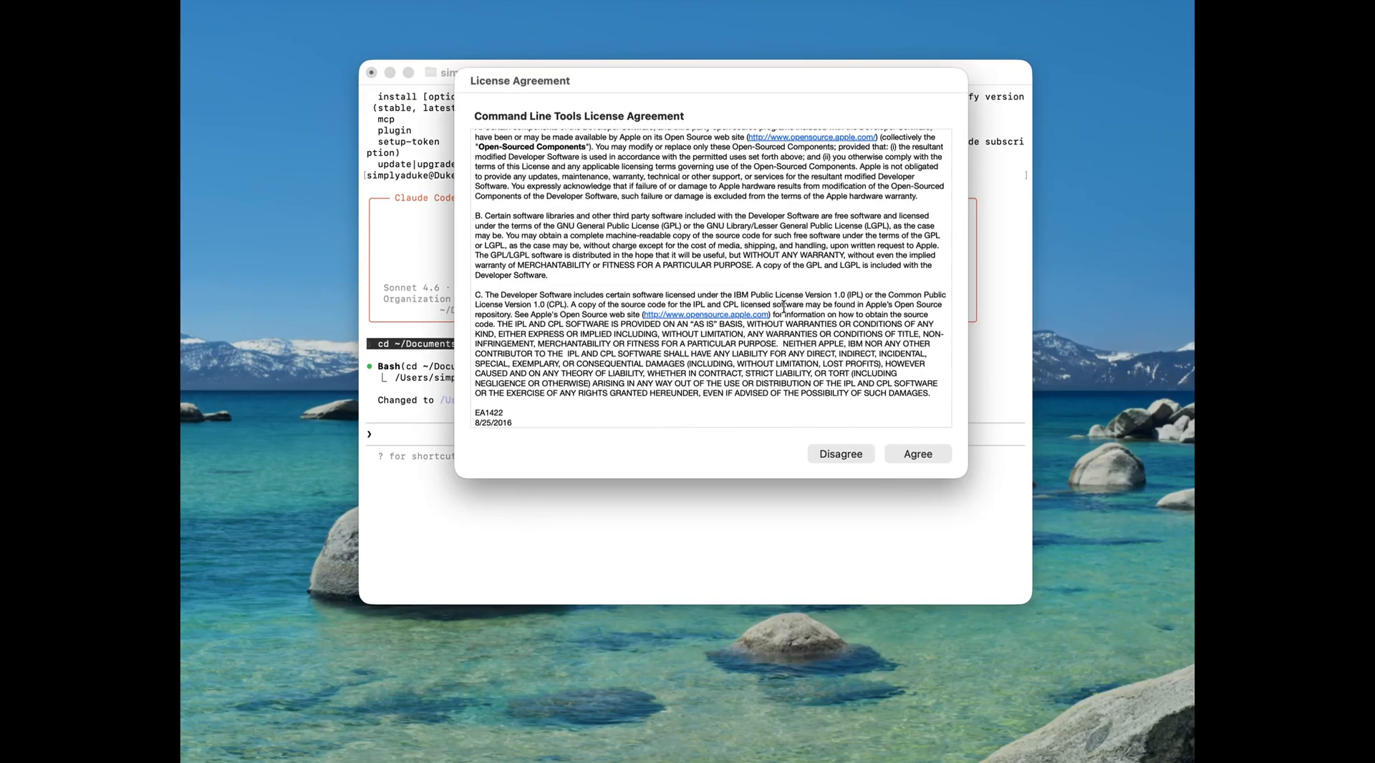
left_click(918, 454)
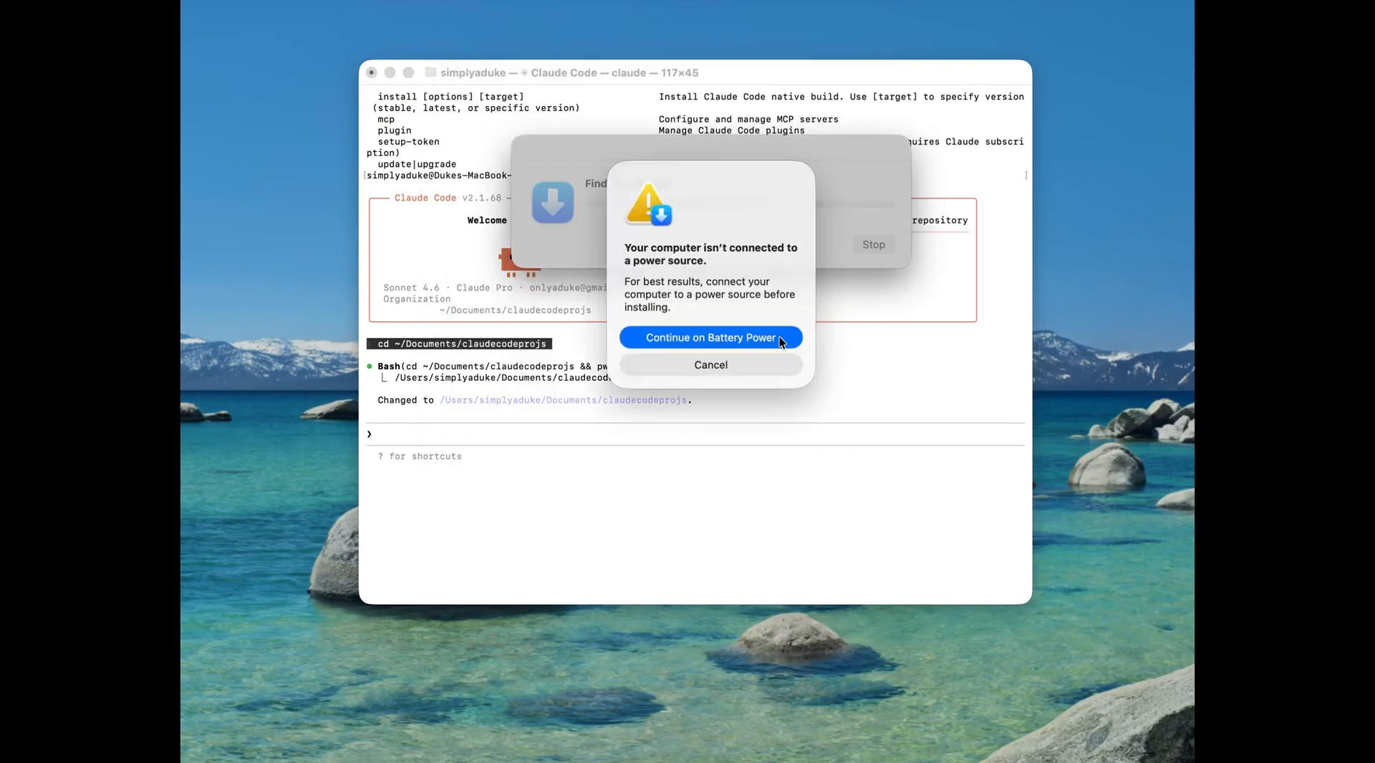
left_click(779, 336)
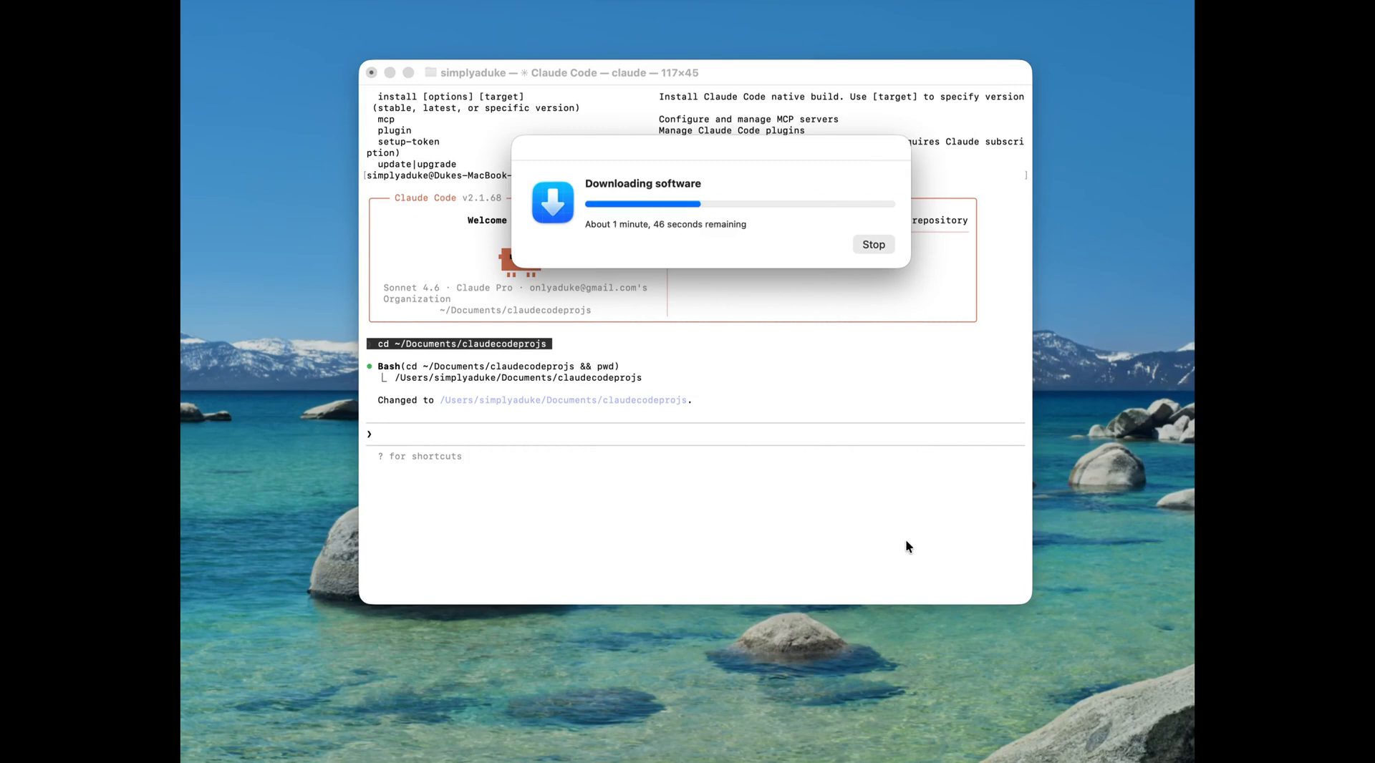
left_click(872, 219)
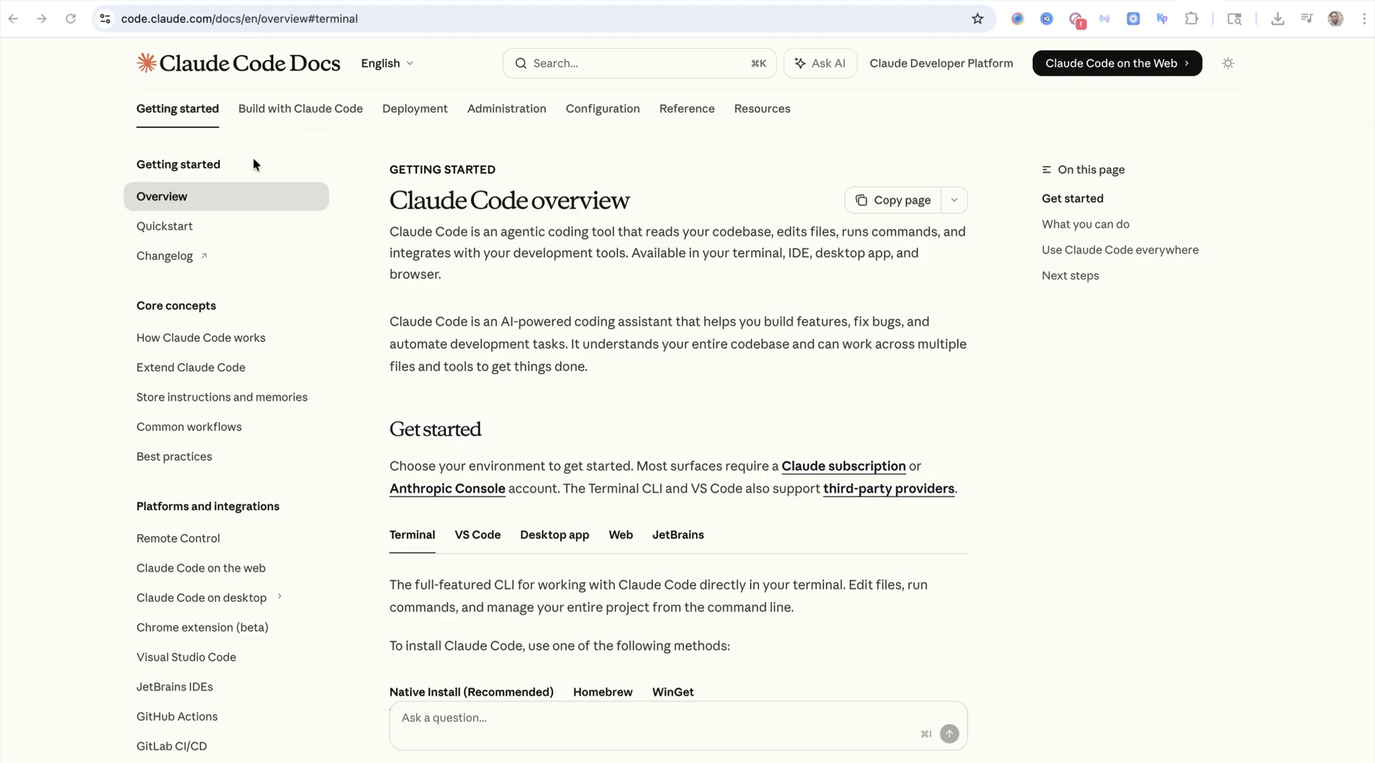
- Look over the terminal install section of the Claude Code Docs overview and check the Claude Code session in Terminal
scroll(560, 414, "down", 3)
scroll(560, 407, "down", 4)
scroll(595, 412, "up", 1)
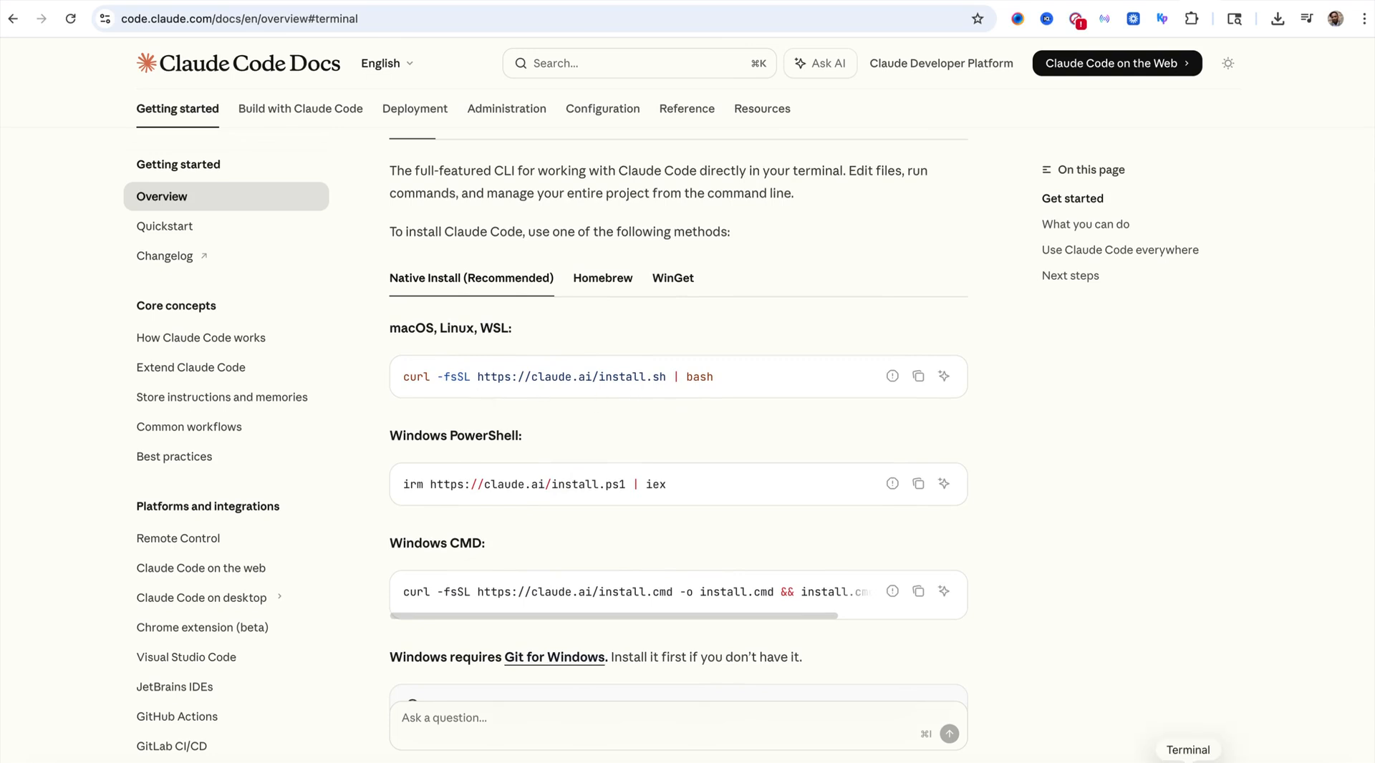
left_click(1188, 759)
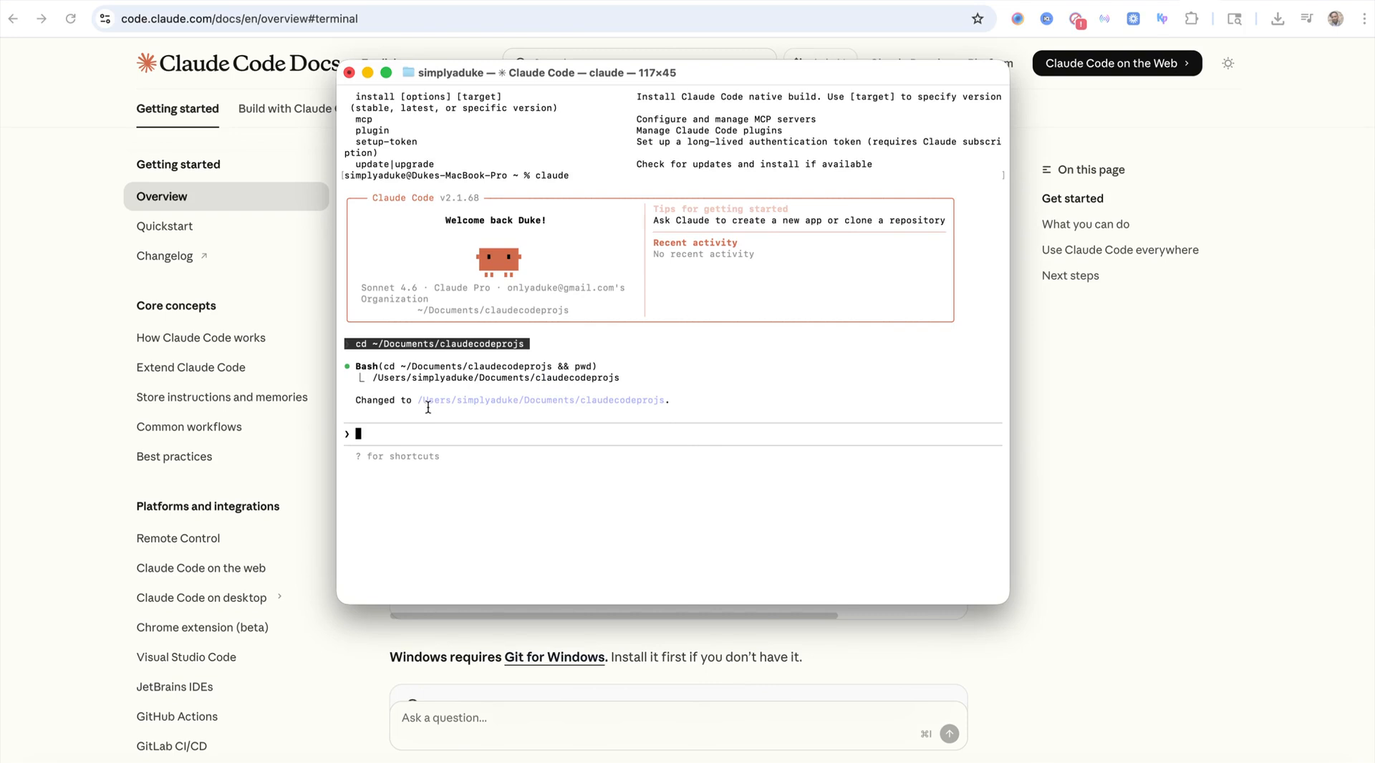
left_click(1178, 491)
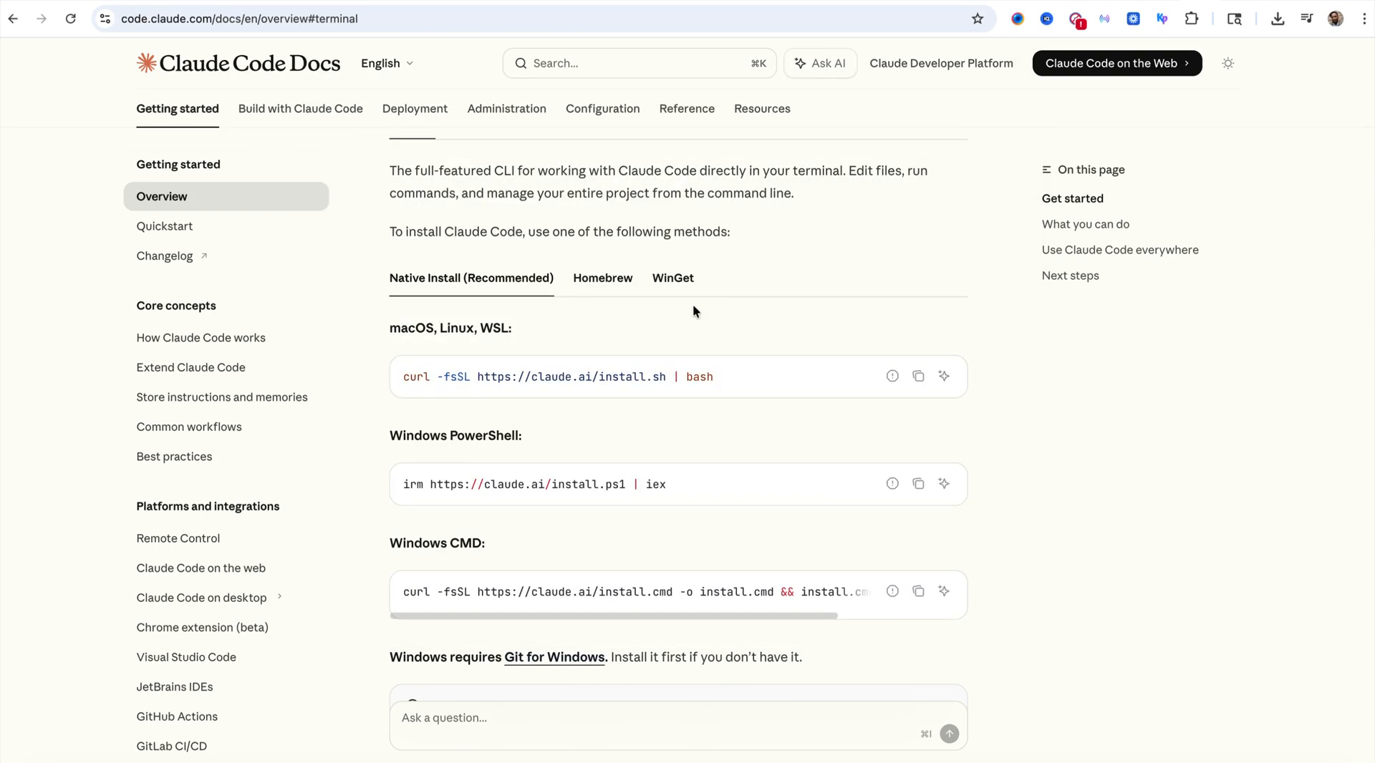
- Open the Build with Claude Code section of the docs and skim the Create custom subagents page
left_click(290, 115)
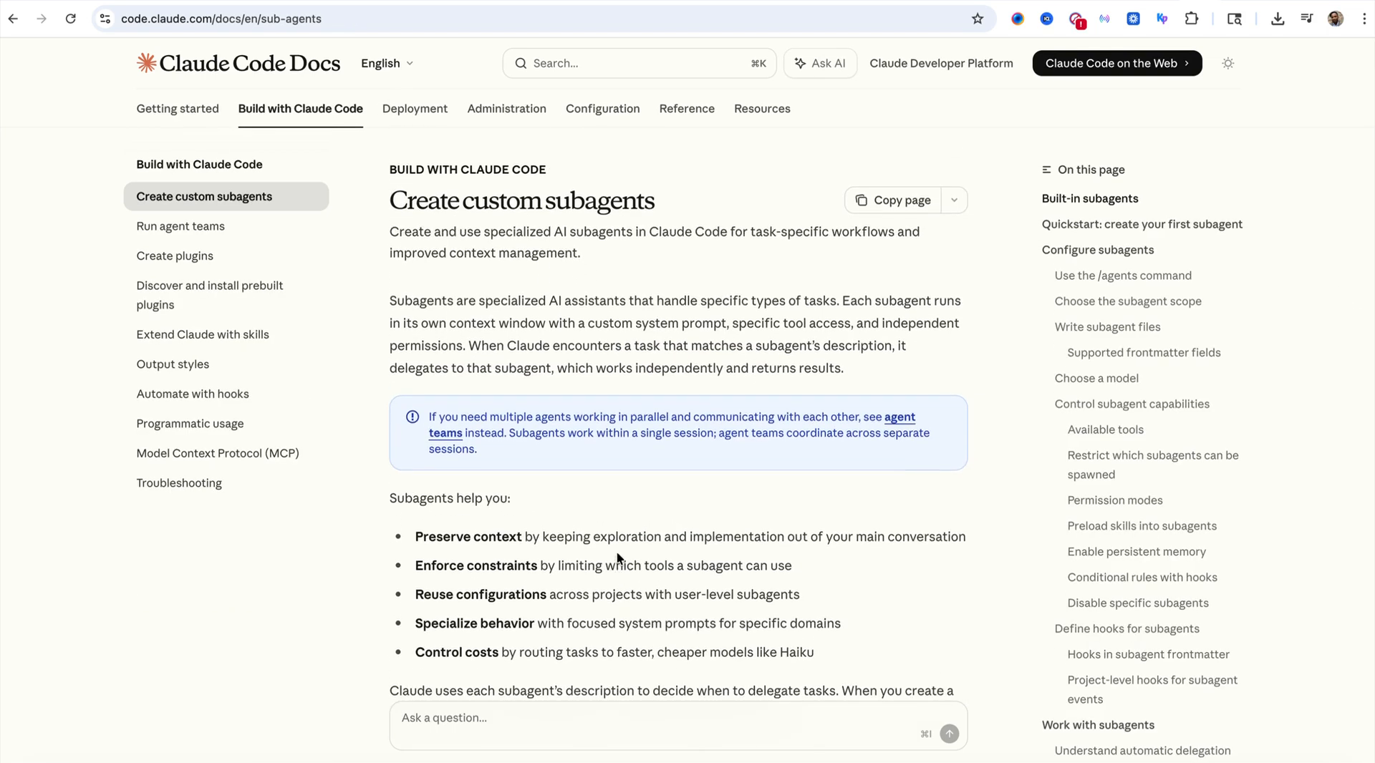
scroll(569, 601, "down", 8)
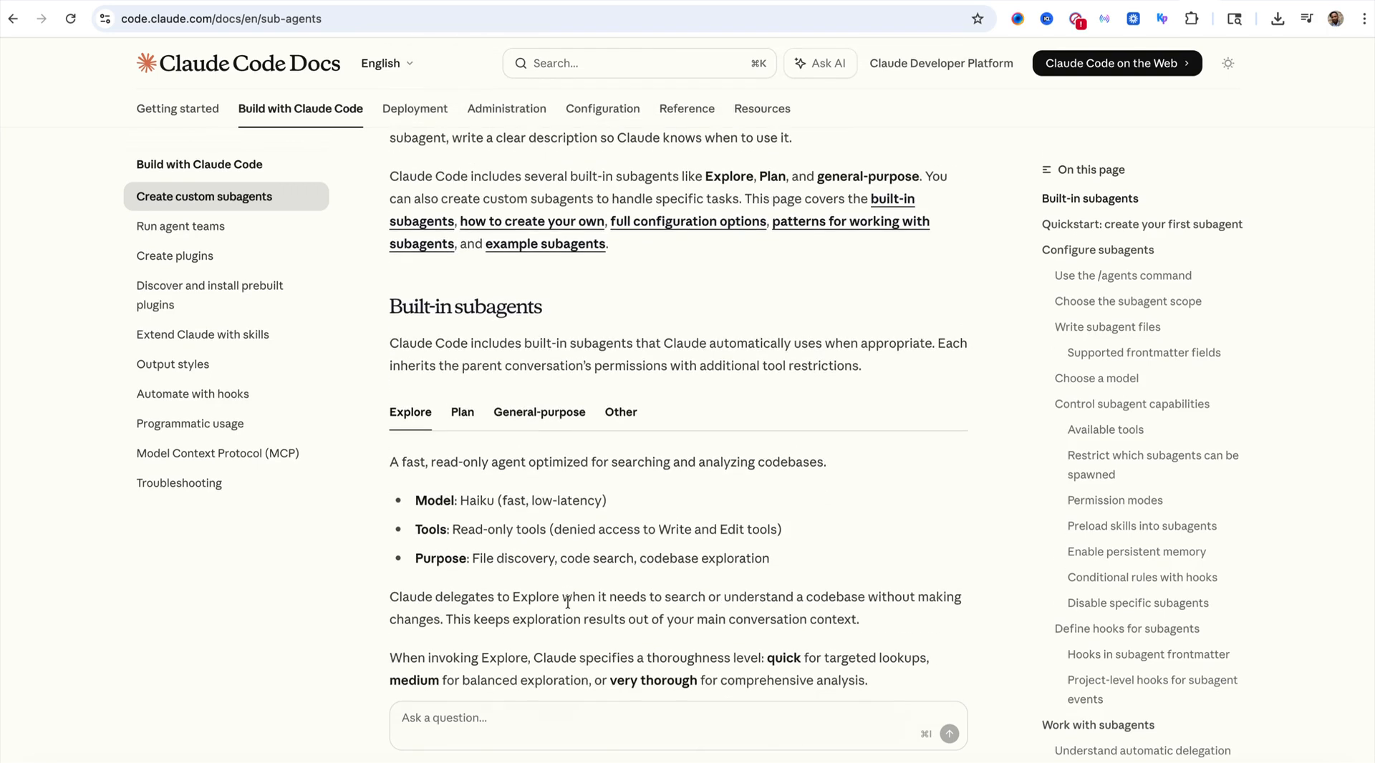
scroll(588, 513, "up", 10)
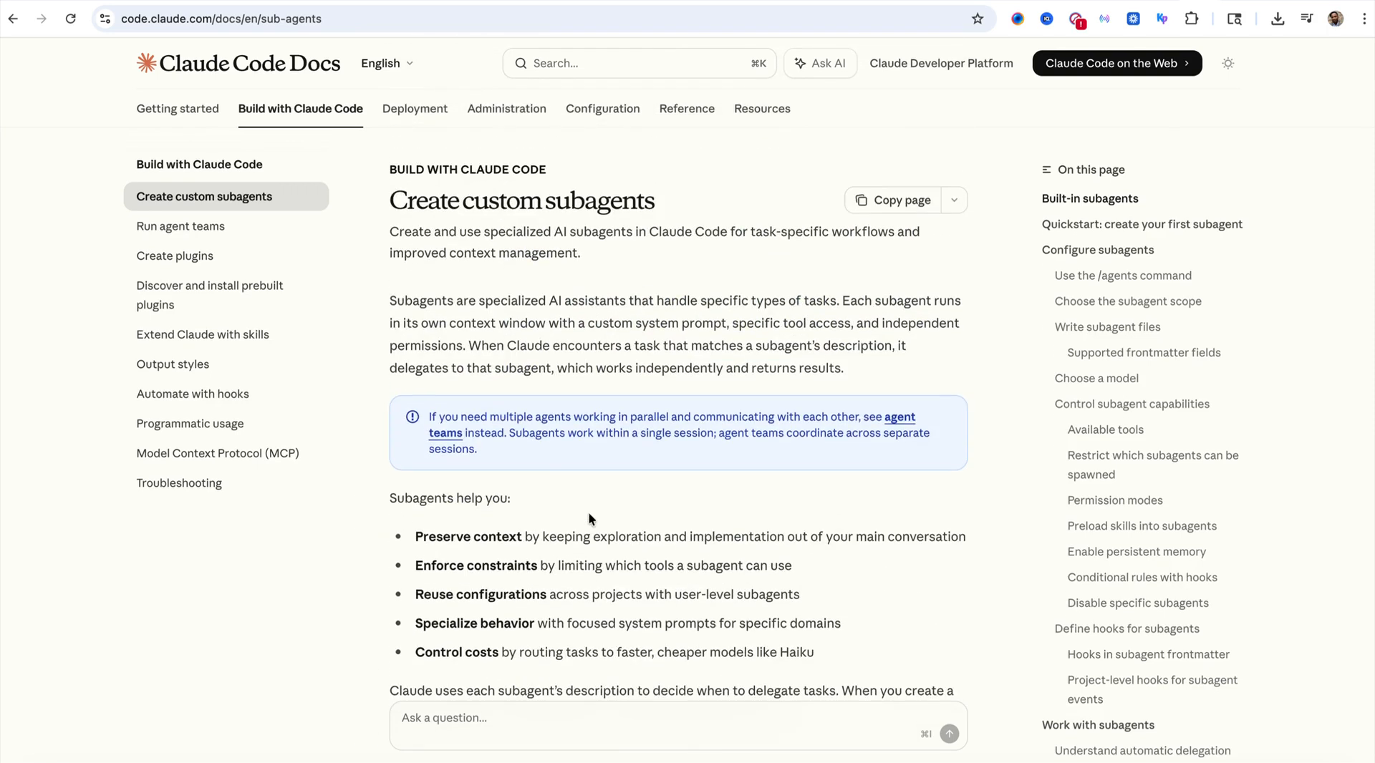
- Open the Model Context Protocol (MCP) docs page and read what can be done with MCP
left_click(193, 461)
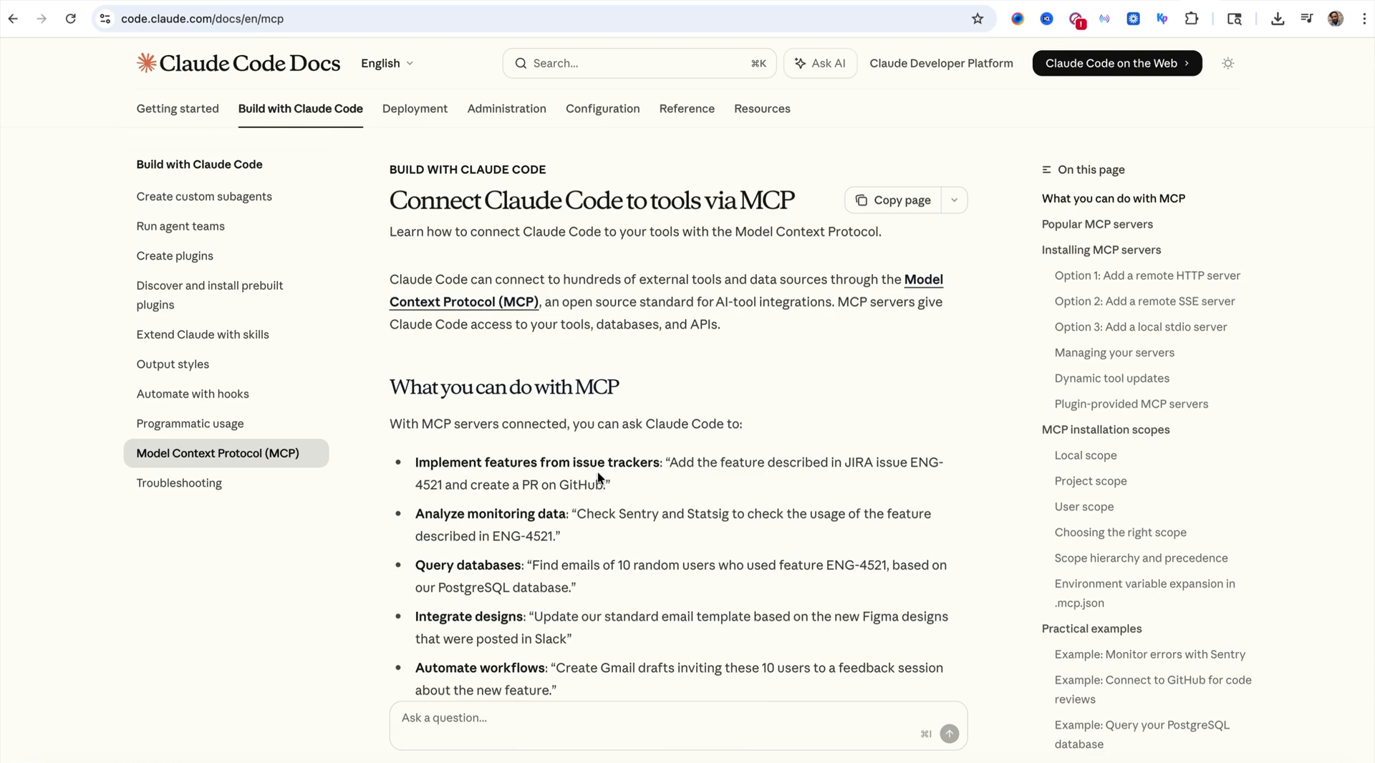
scroll(598, 477, "down", 1)
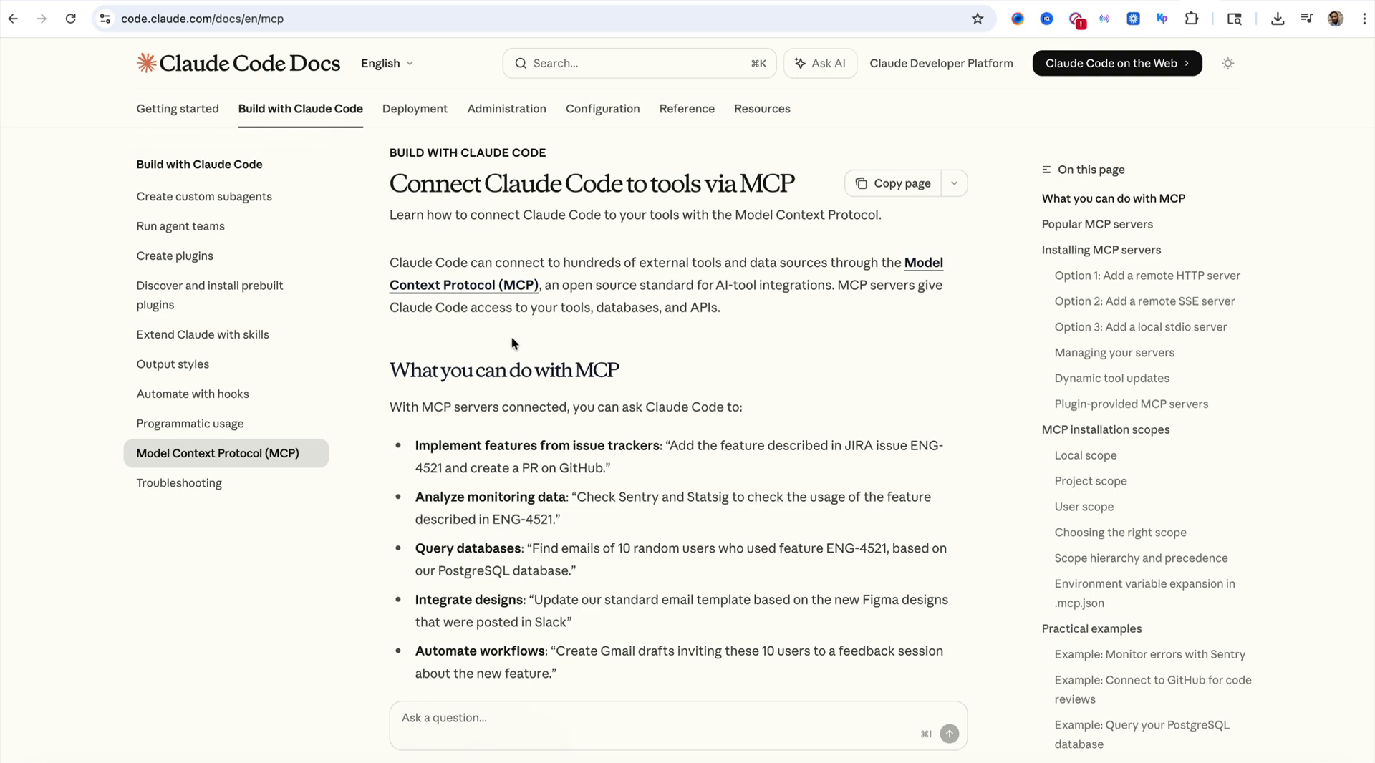
scroll(705, 469, "down", 1)
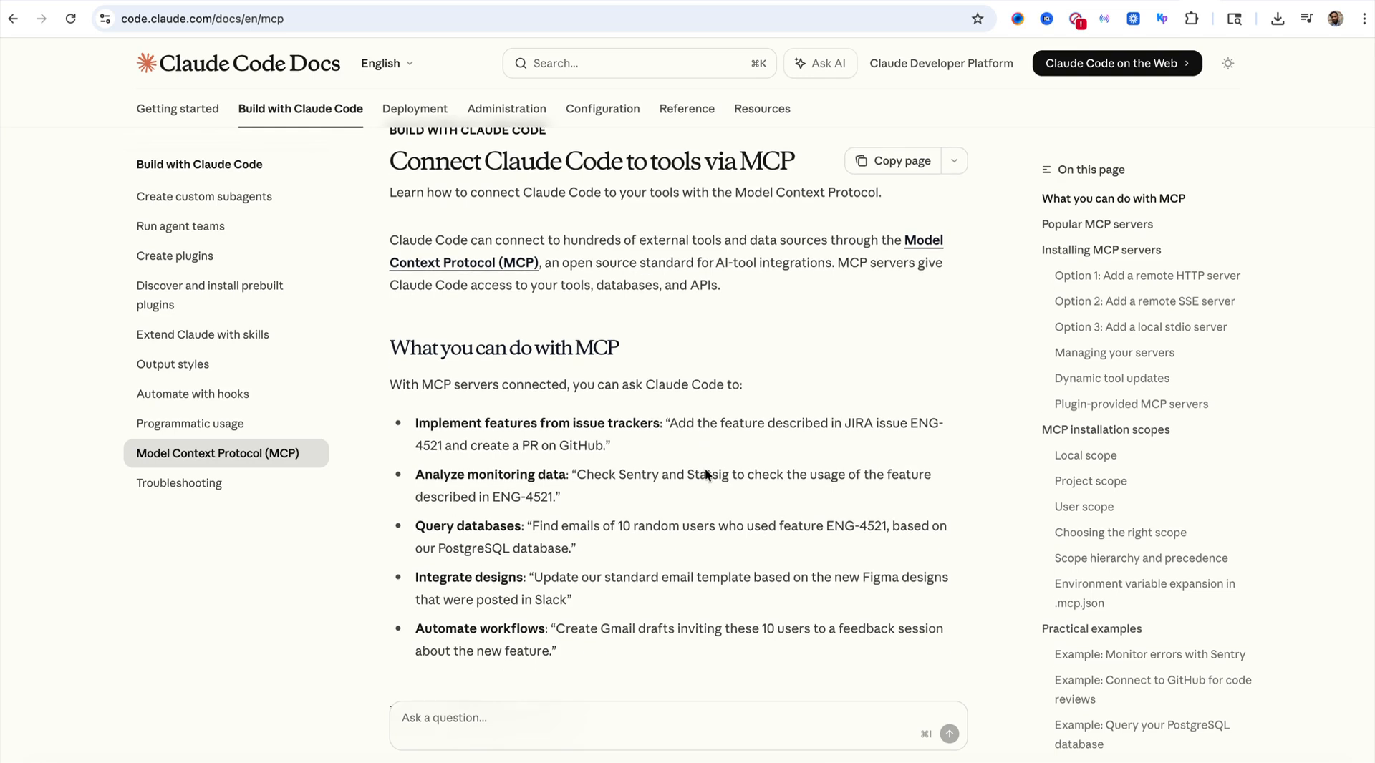
scroll(707, 475, "down", 1)
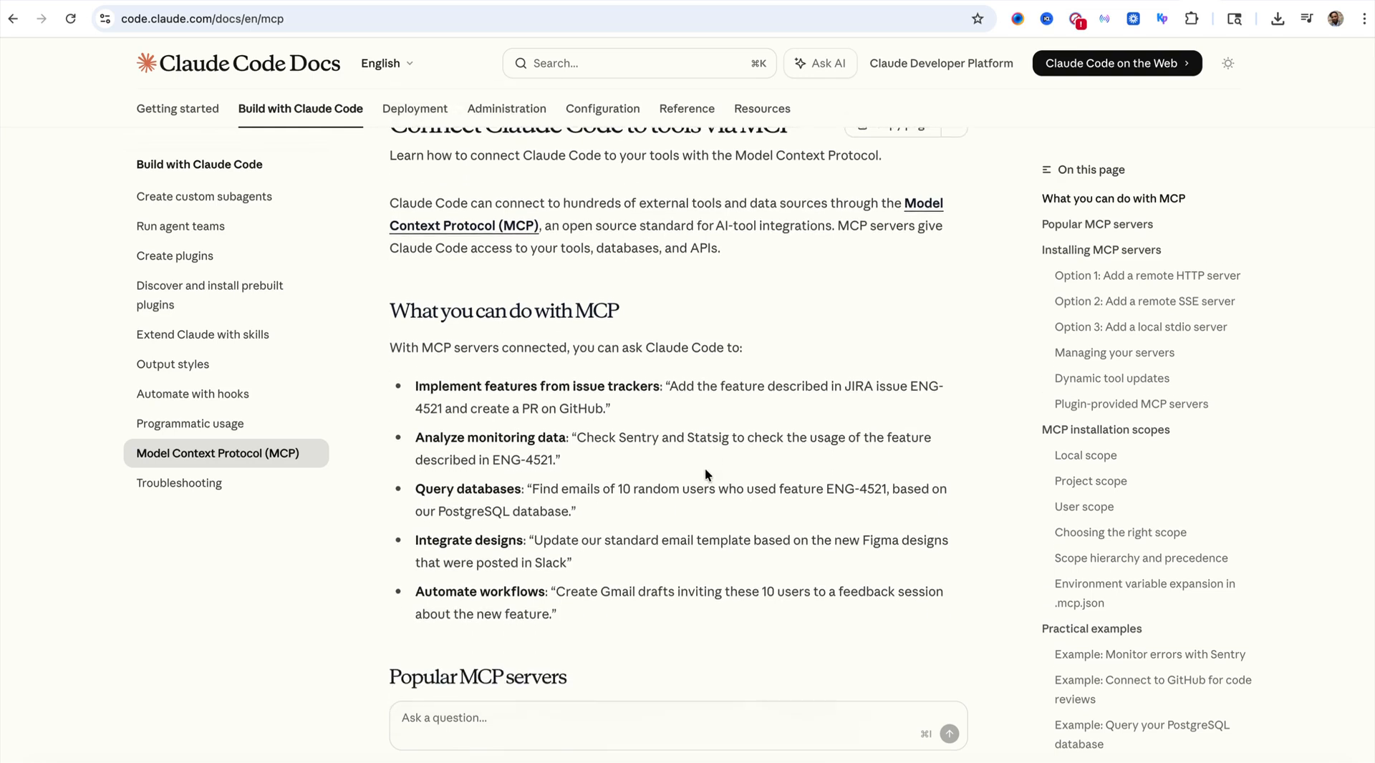
- Look through the Popular MCP servers on the MCP docs page and copy the Figma server's command
scroll(706, 474, "down", 7)
scroll(704, 467, "down", 1)
scroll(638, 412, "up", 2)
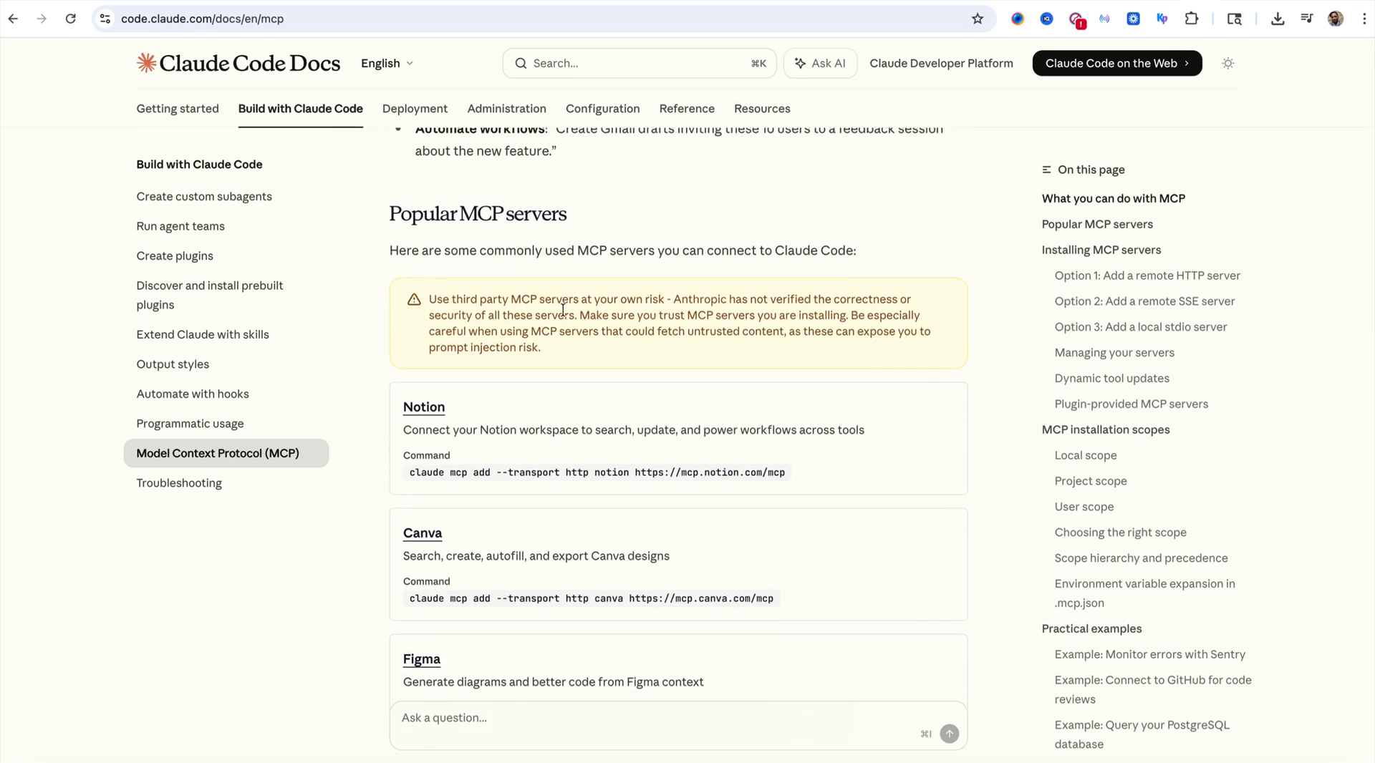
scroll(577, 473, "down", 5)
scroll(577, 473, "up", 1)
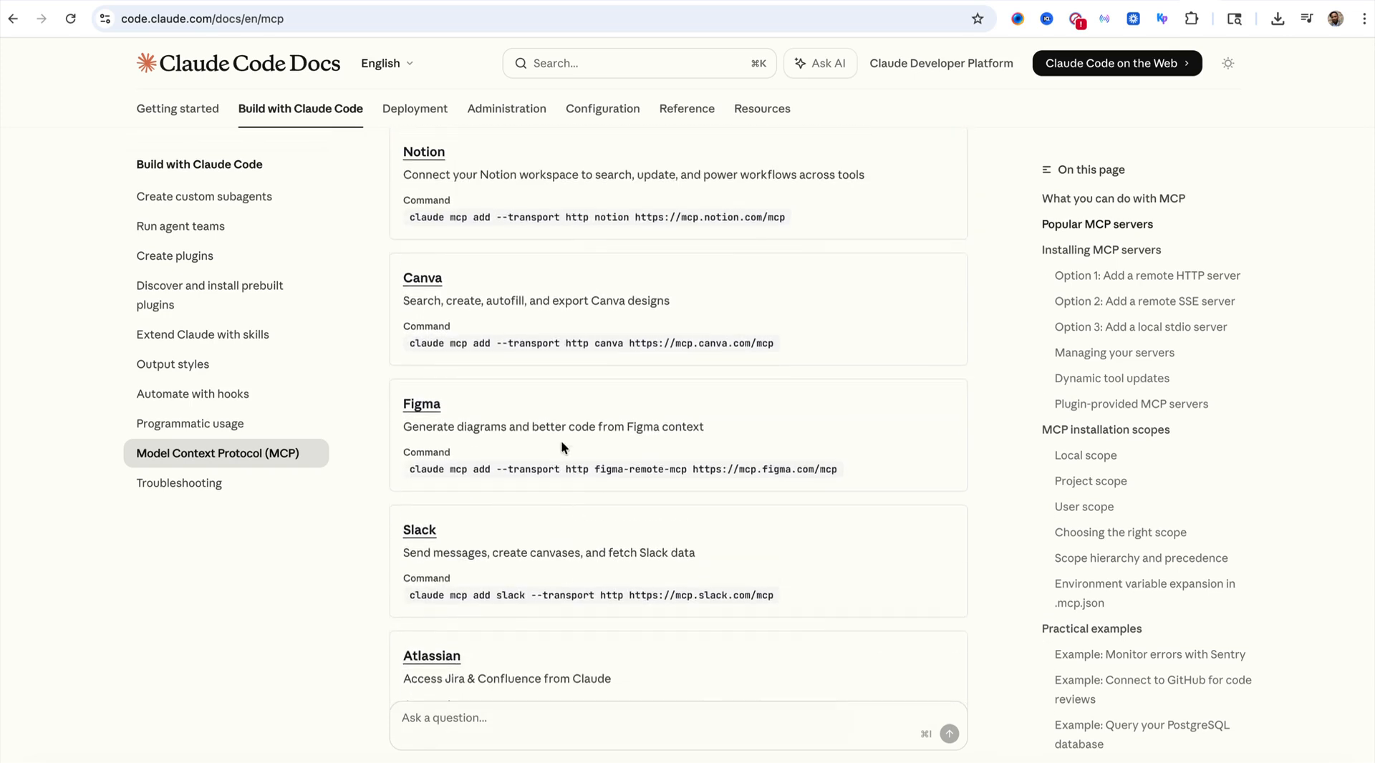
scroll(504, 446, "down", 3)
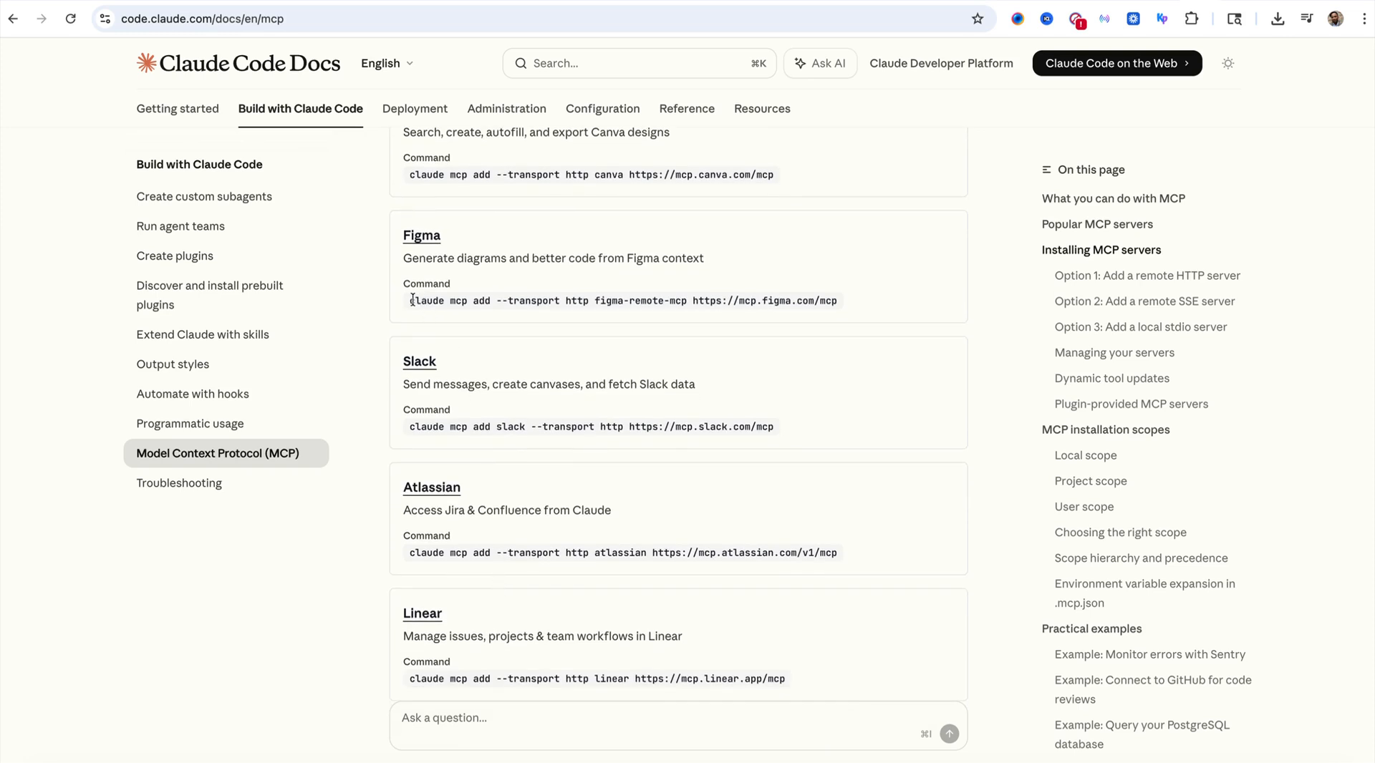
left_click_drag(411, 297, 839, 298)
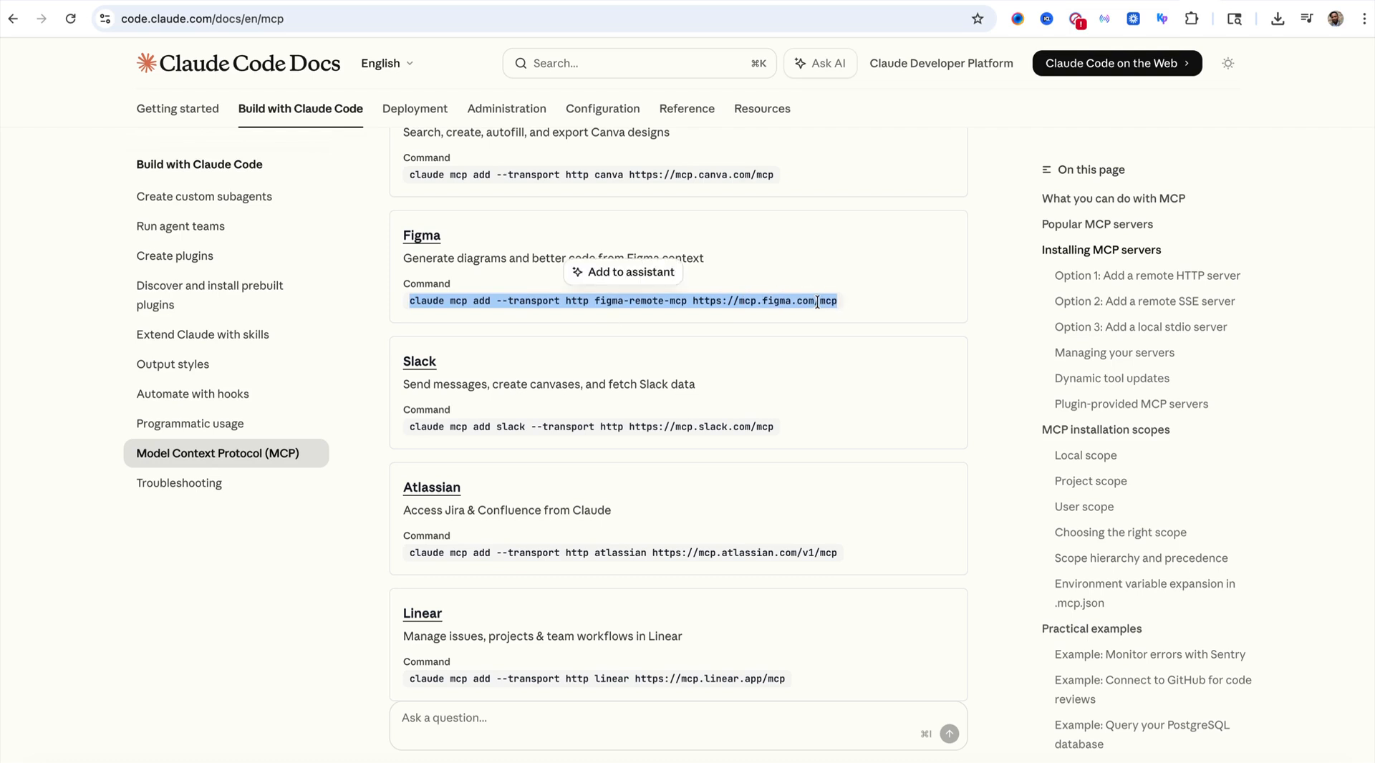
left_click(1182, 758)
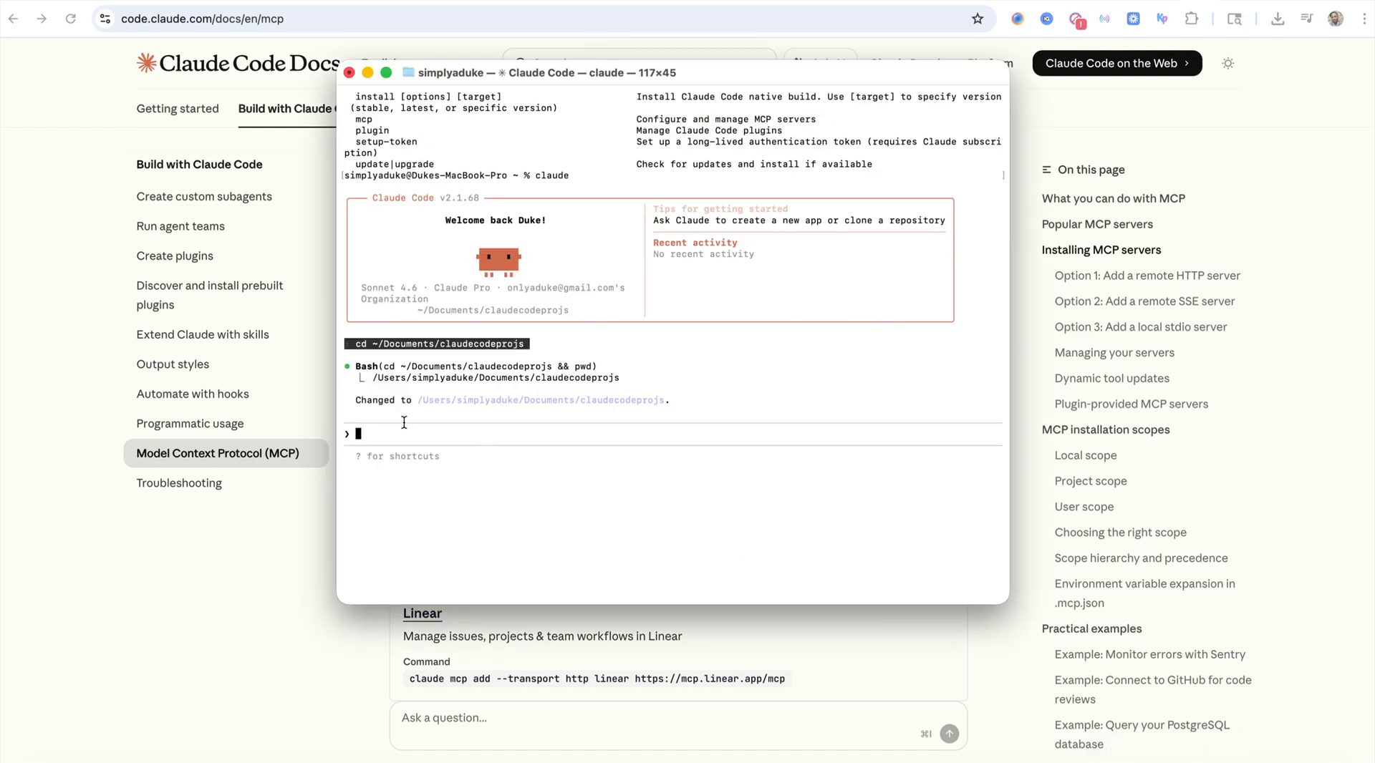
key("super+v")
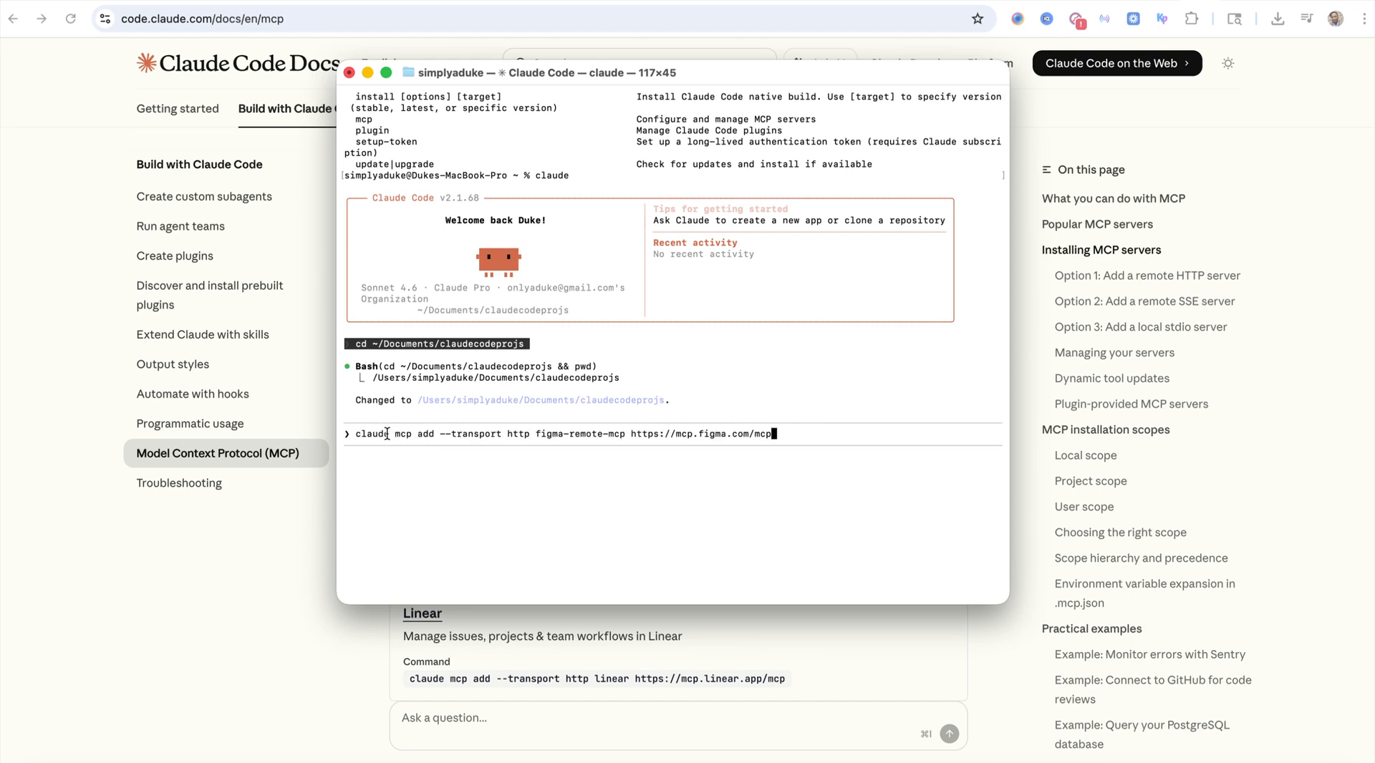
key("Return")
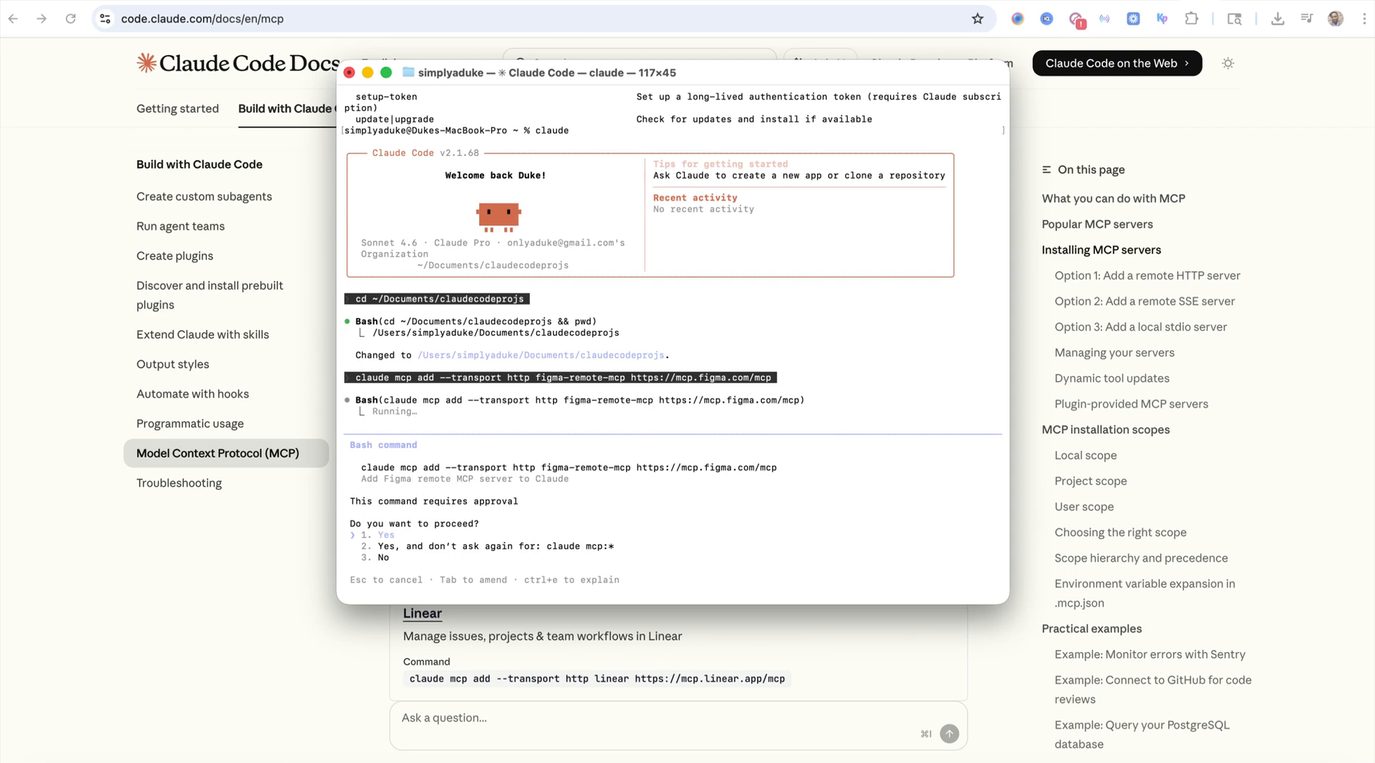
key("Return")
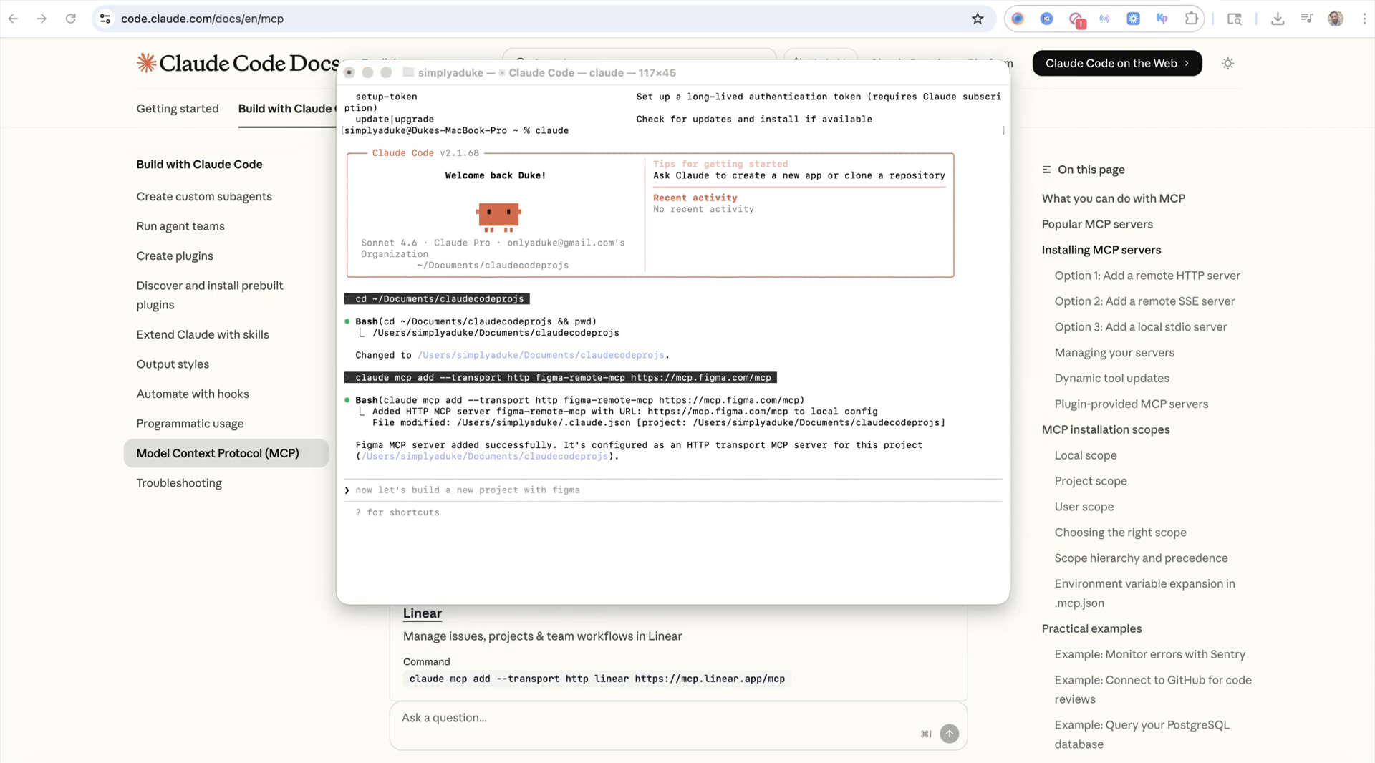
- Switch to the browser and open Figma's Remote server installation page, checking the Claude Code session in Terminal
key("super+t")
type("https://developers.figma.com/docs/figma-mcp-server/remote-server-installation/")
key("Return")
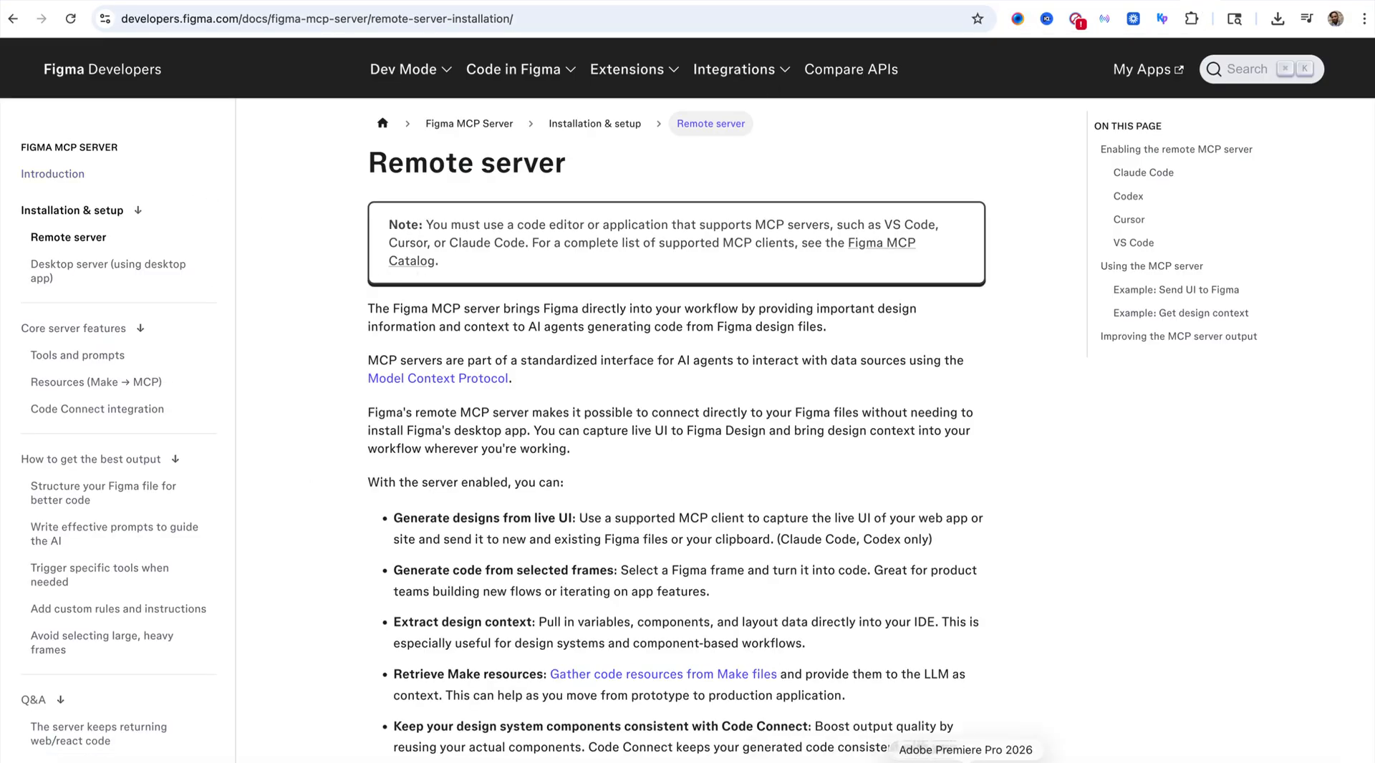
left_click(1188, 762)
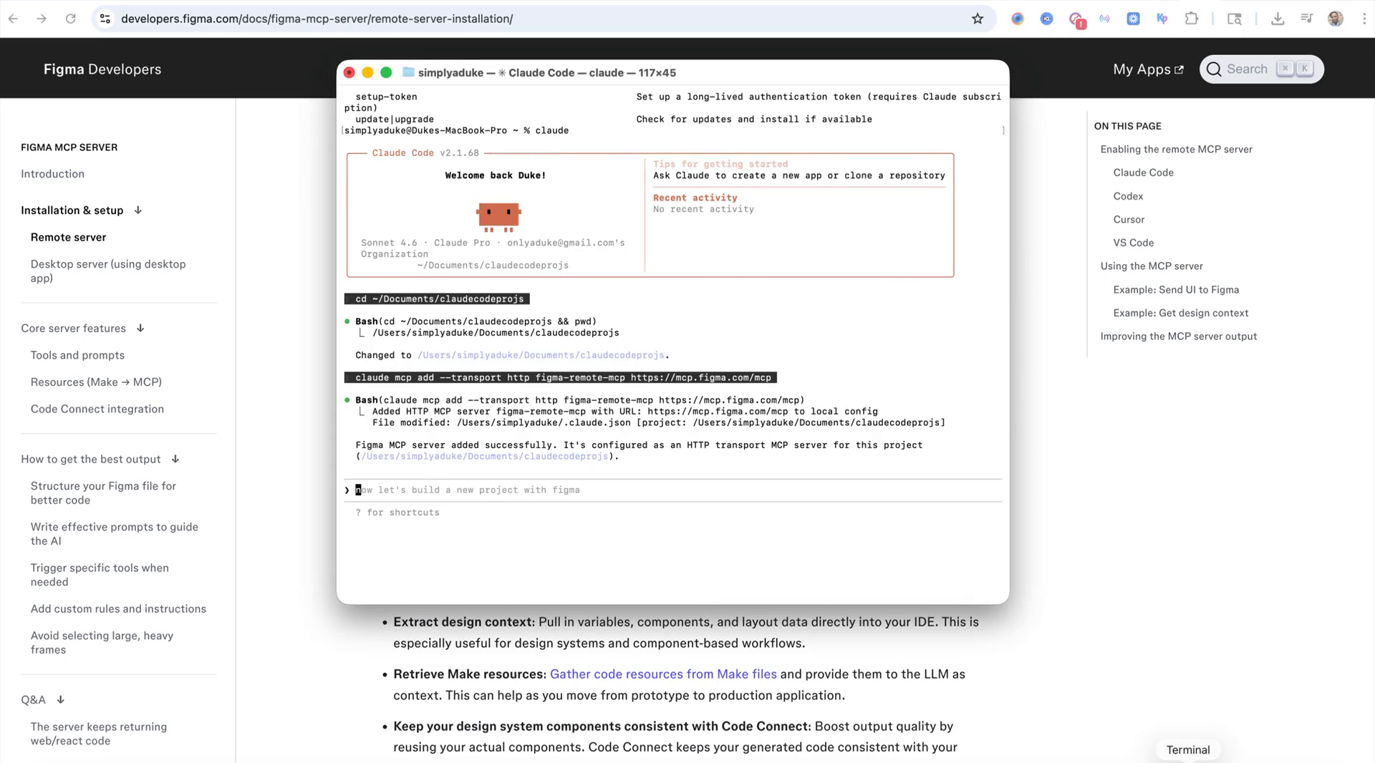
left_click(940, 640)
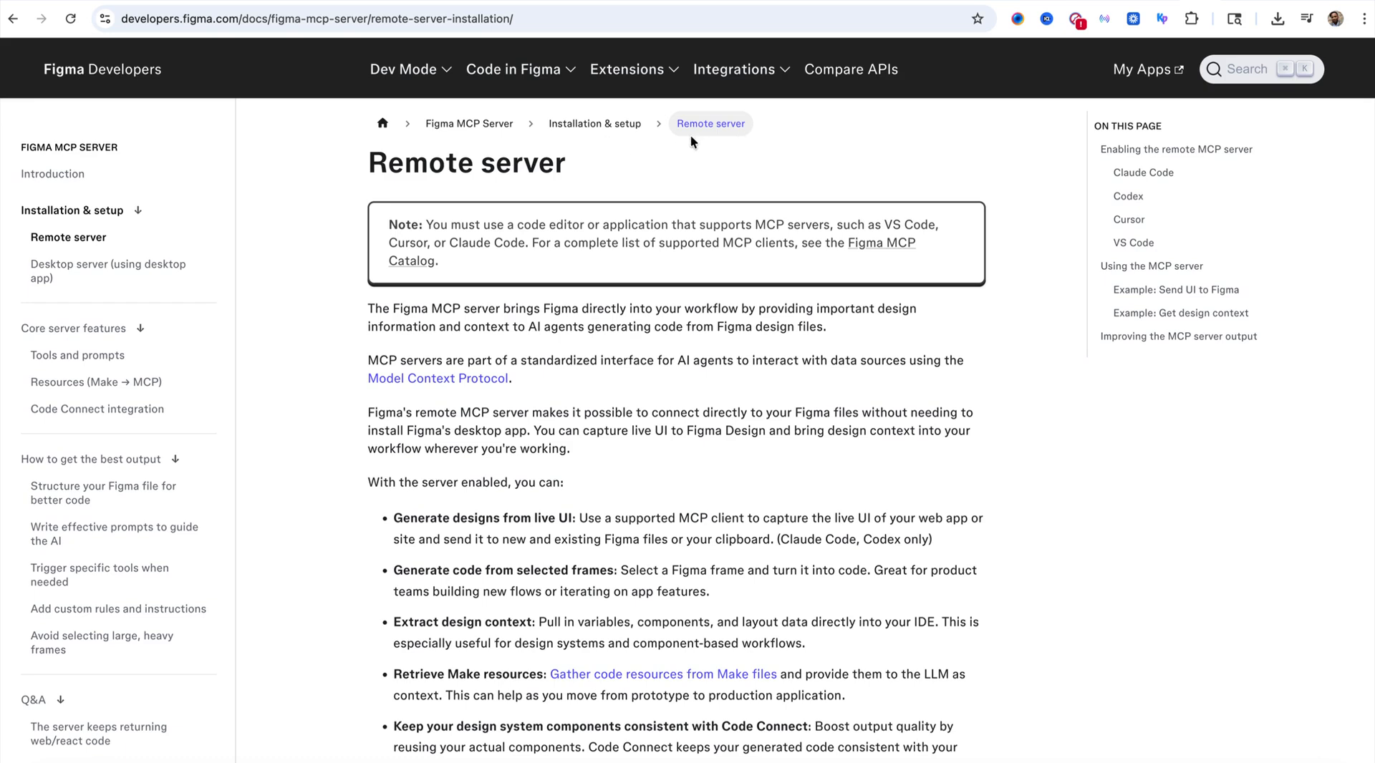
- Read the Claude Code steps for enabling Figma's remote MCP server and compare the documented add command with the one run in Terminal
scroll(599, 572, "down", 6)
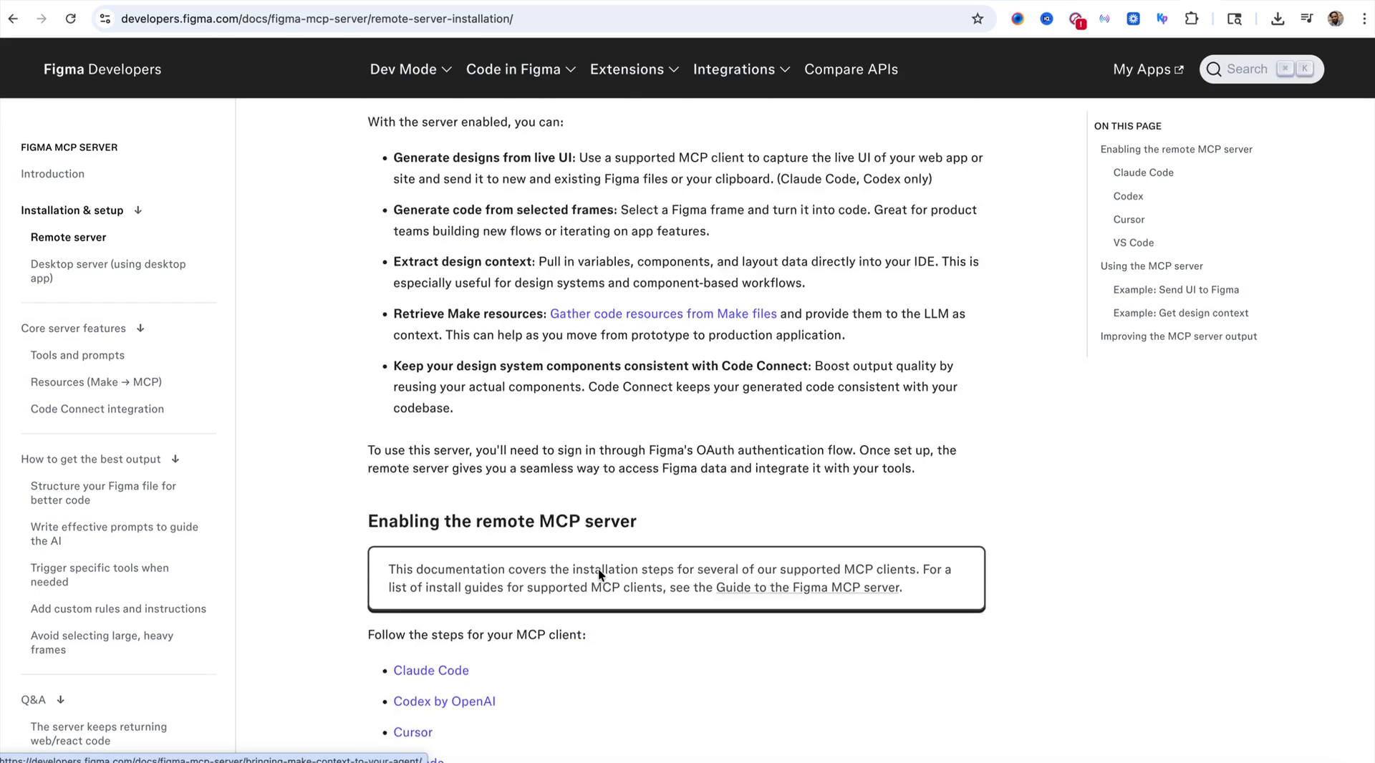
scroll(599, 571, "down", 5)
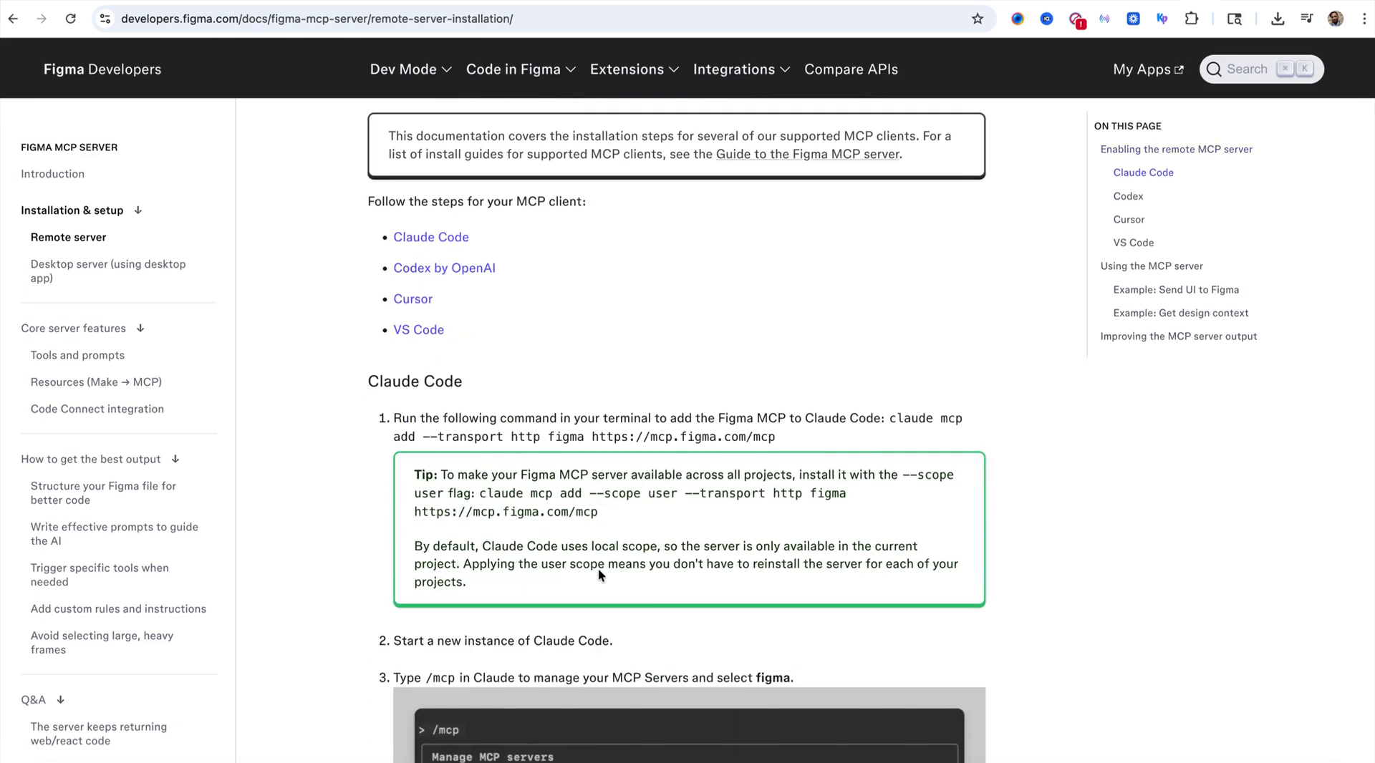
scroll(598, 571, "down", 6)
scroll(501, 437, "up", 8)
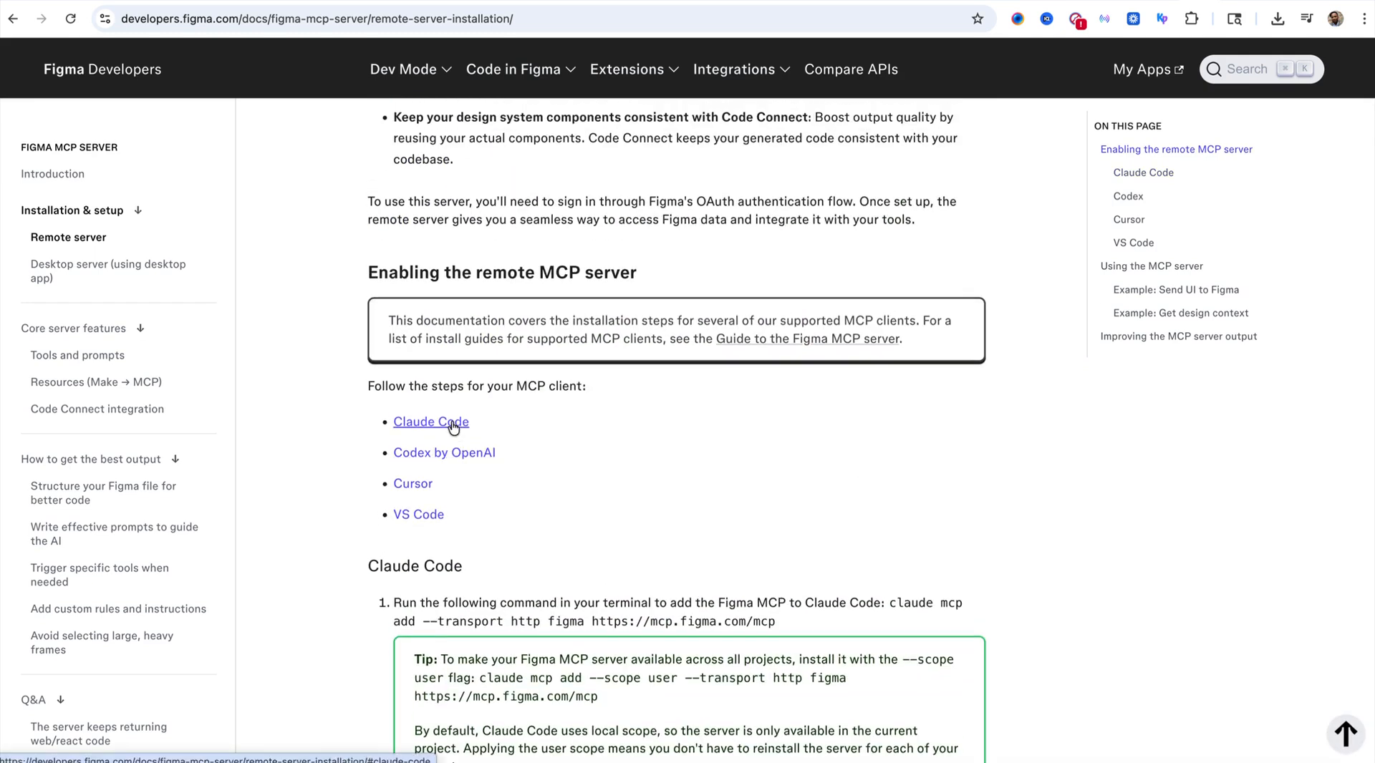
left_click(452, 424)
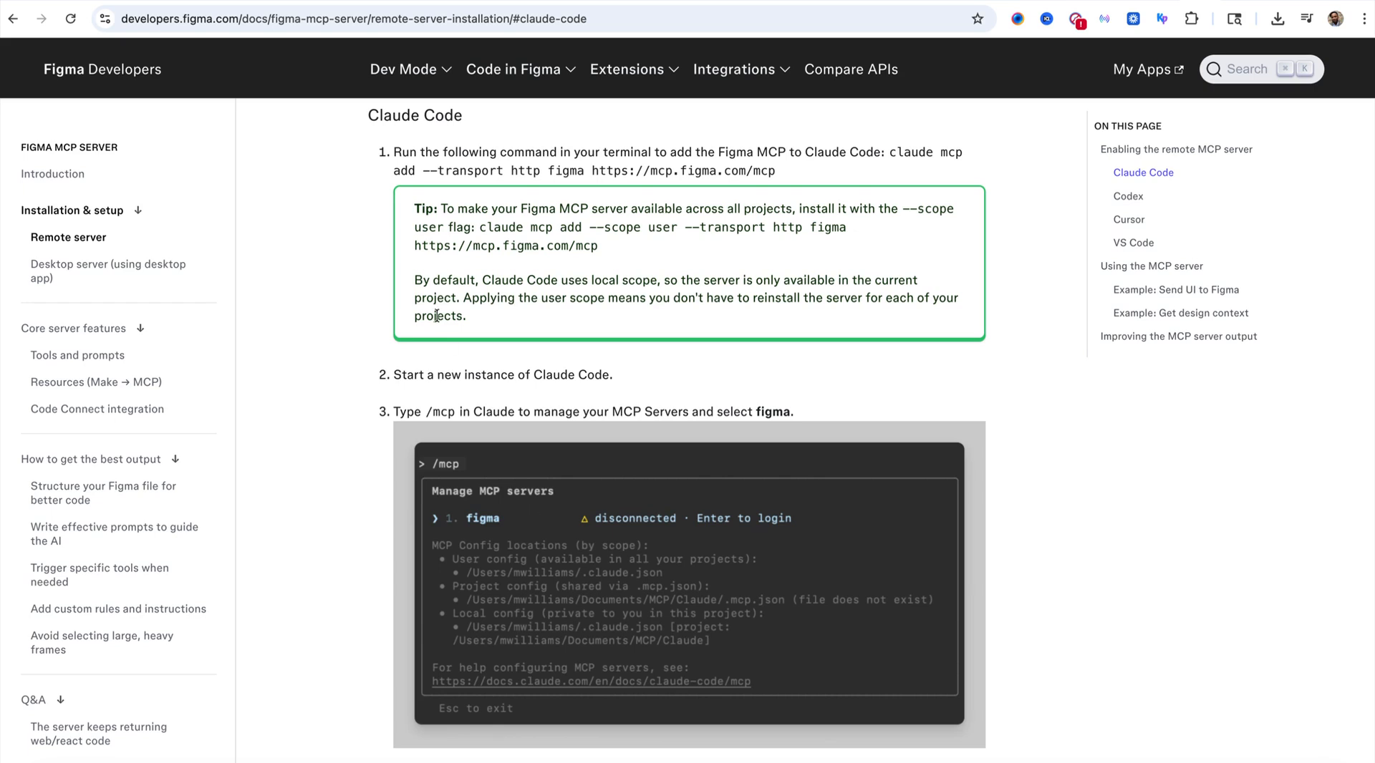
scroll(446, 355, "up", 1)
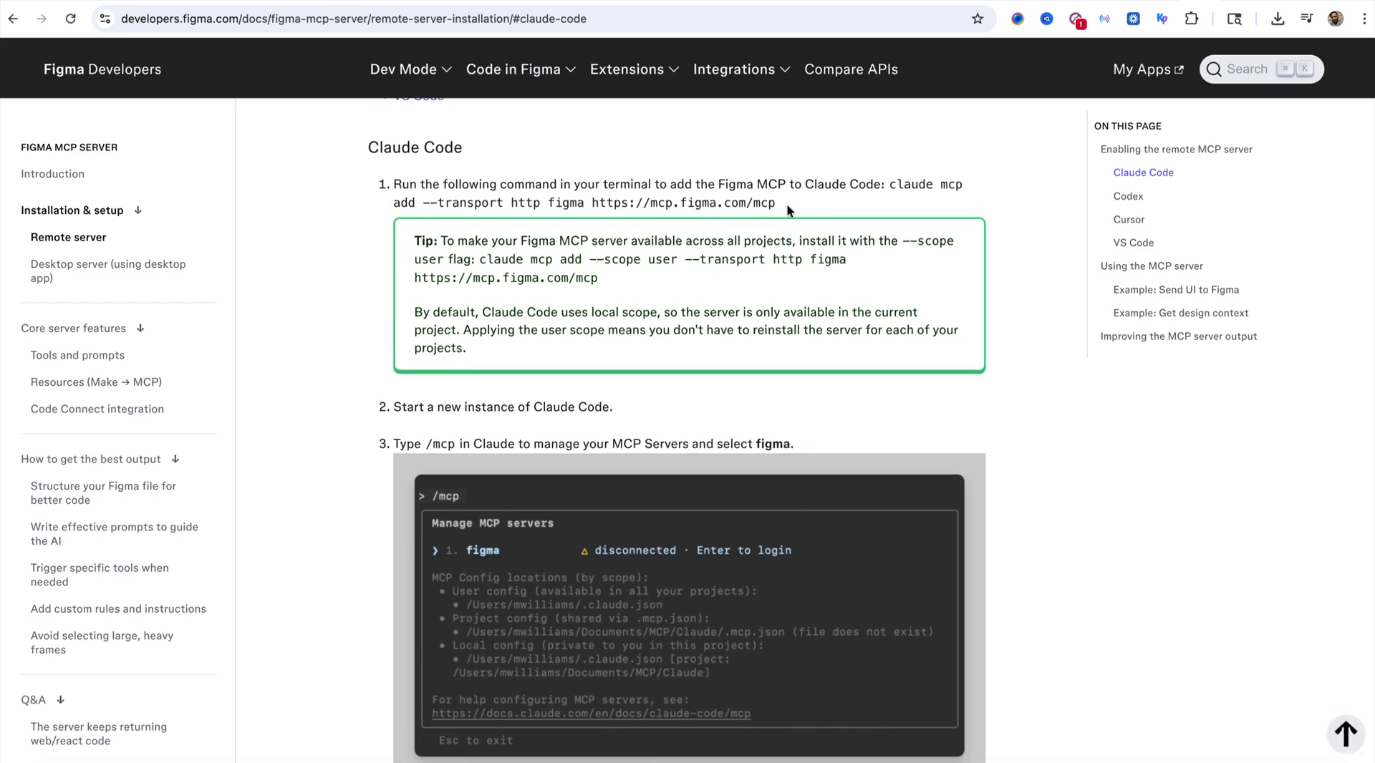
left_click_drag(786, 203, 438, 204)
left_click(1166, 756)
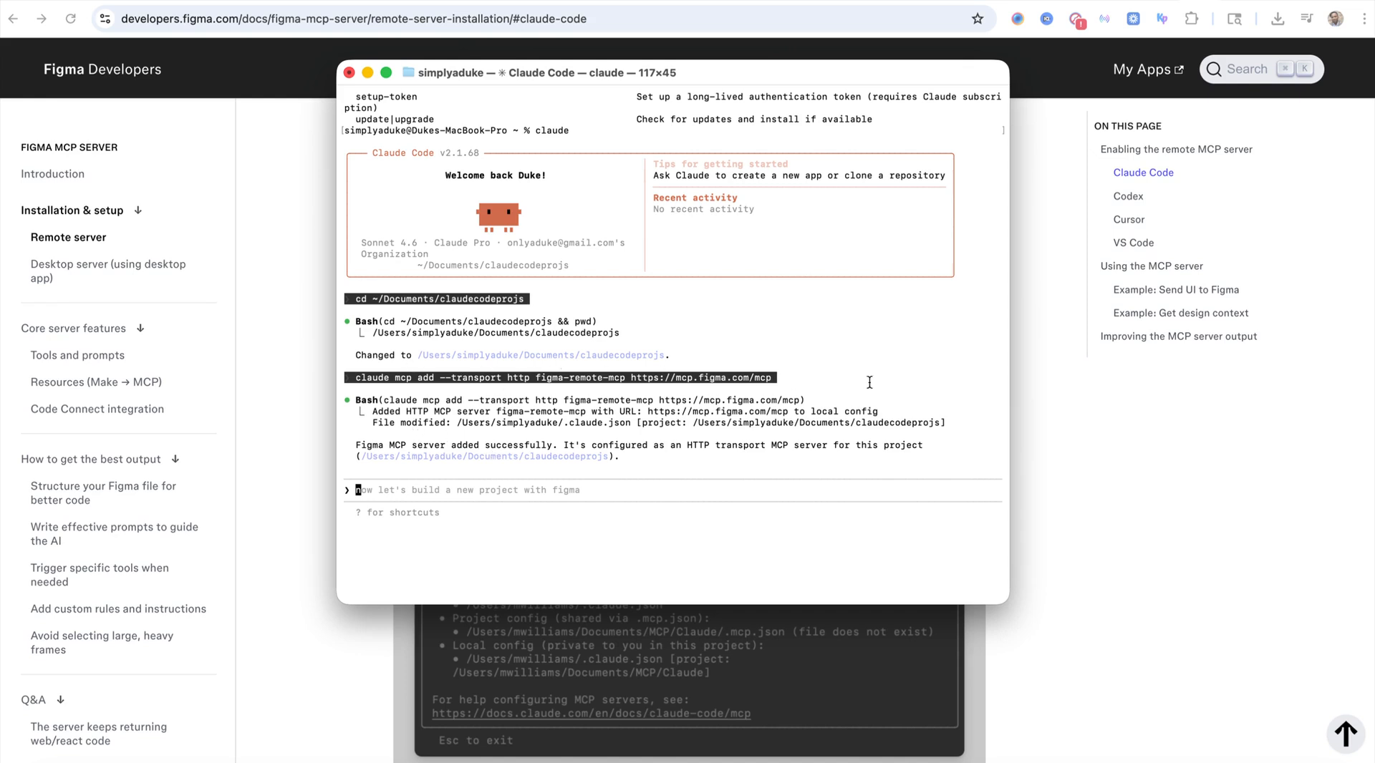
- Copy /mcp from step 3 of Figma's Claude Code instructions and run it in the Claude Code session in Terminal
left_click(1064, 405)
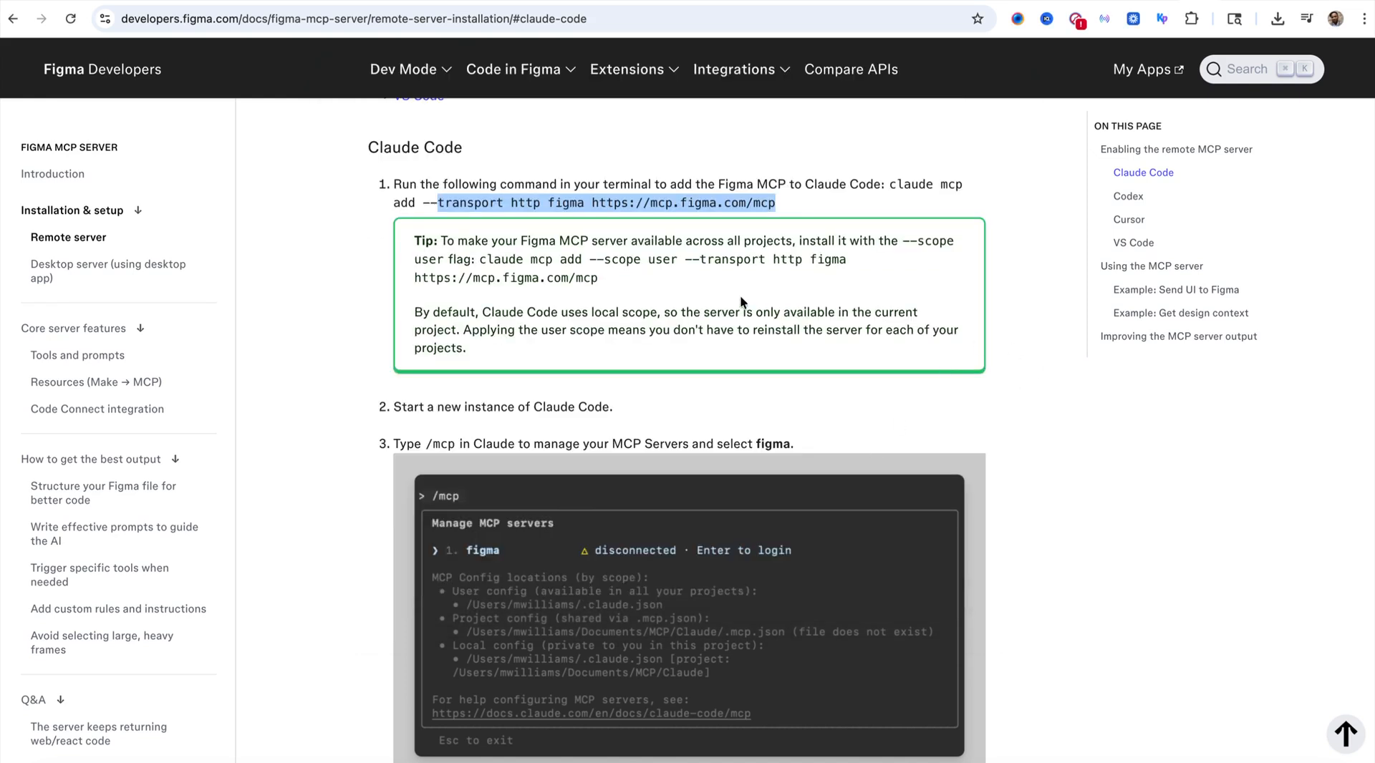
scroll(625, 364, "down", 3)
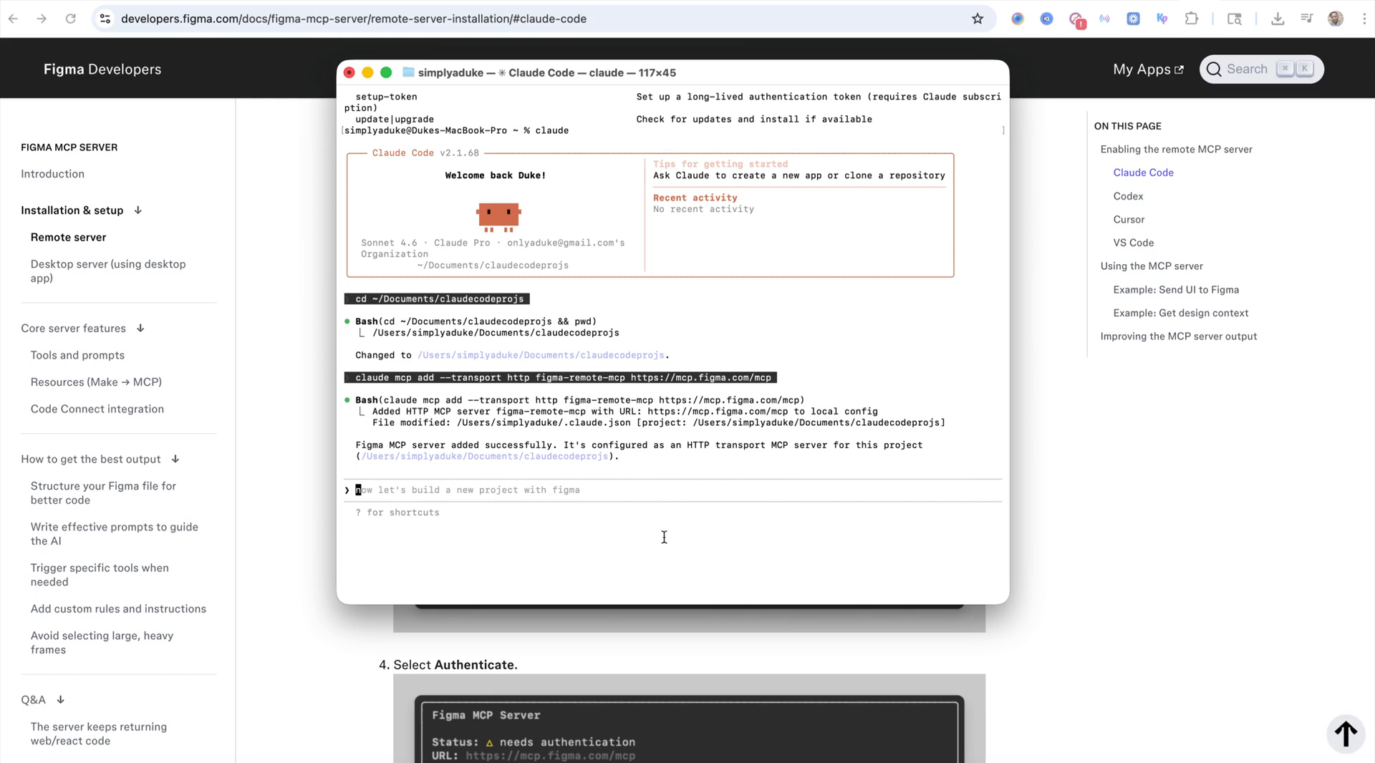
left_click(1089, 529)
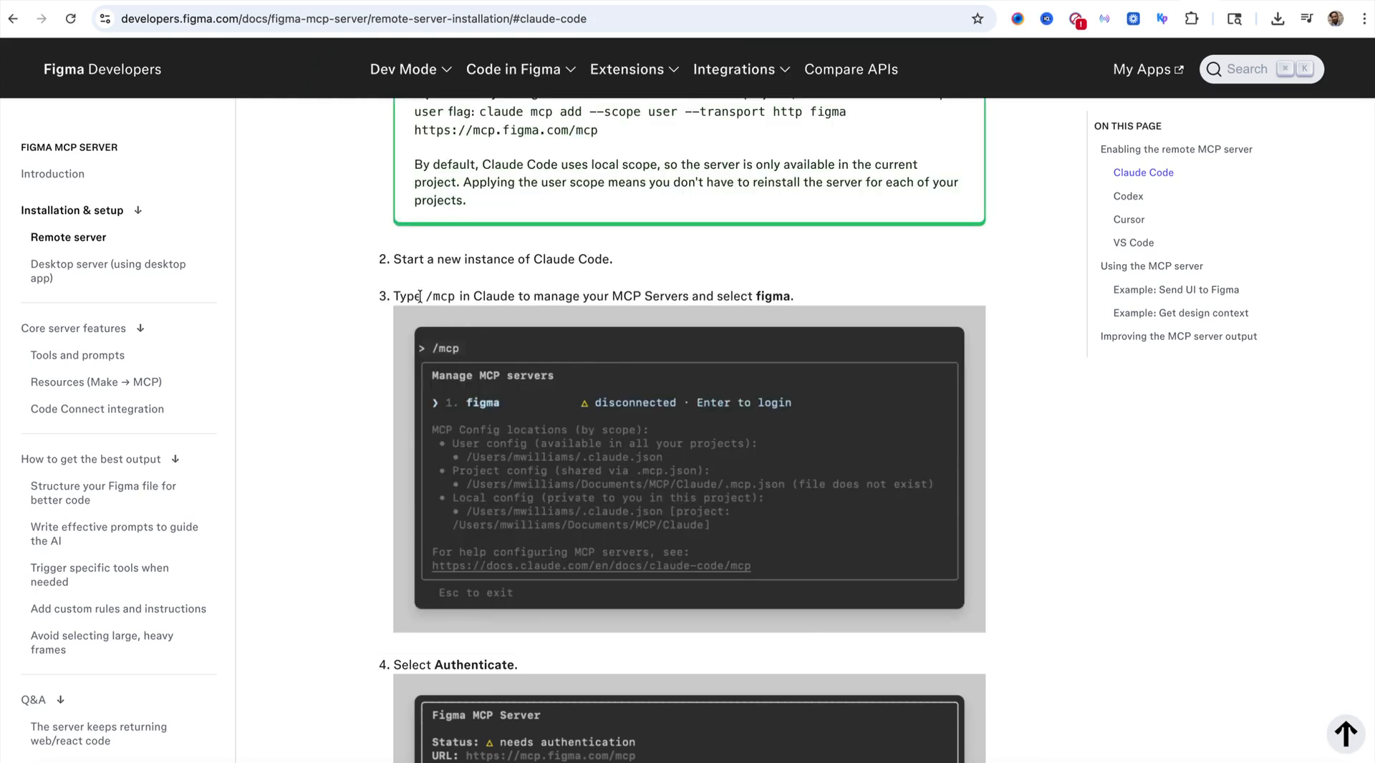
left_click_drag(425, 296, 462, 302)
key("super+Tab")
- Submit claude mcp --run in the Claude Code session and approve the proposed command that lists the configured MCP servers
type("claude ")
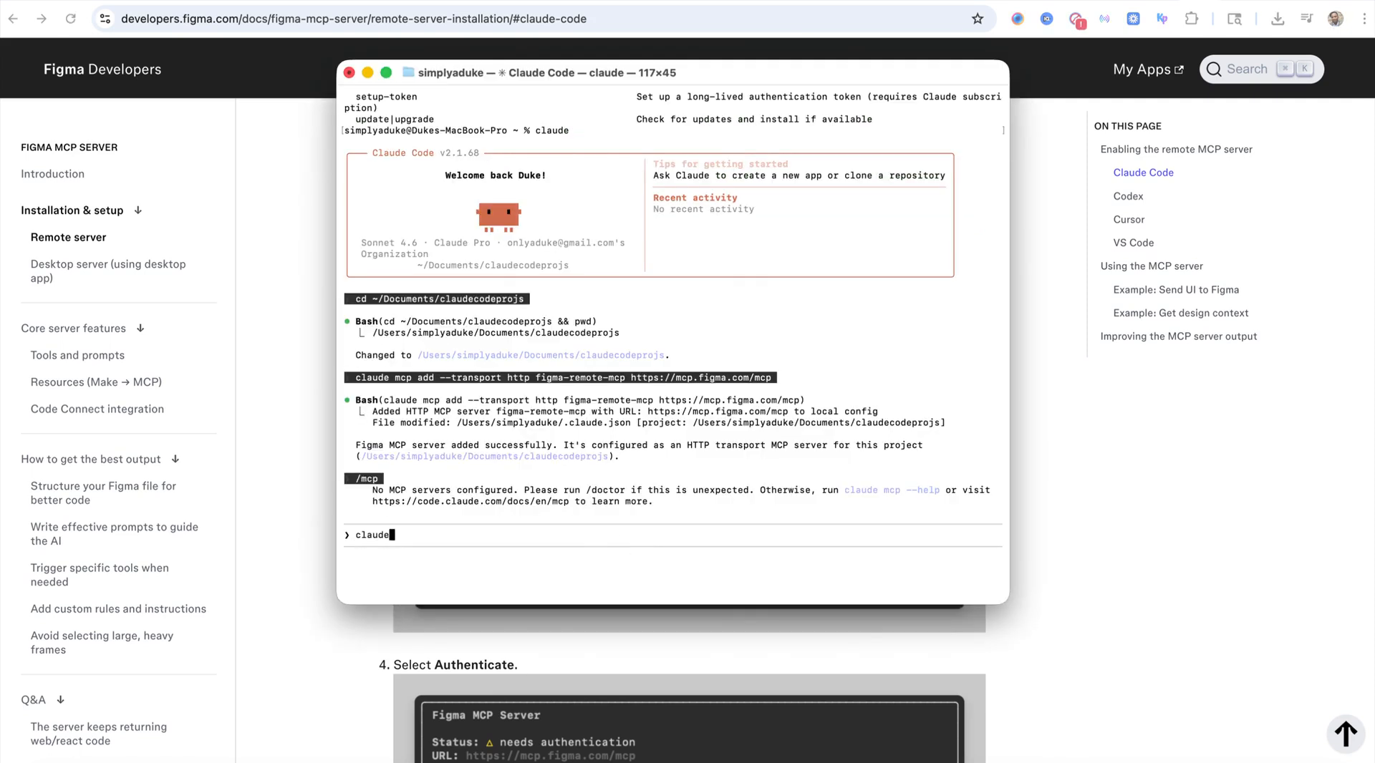
type("mcp --run")
key("Return")
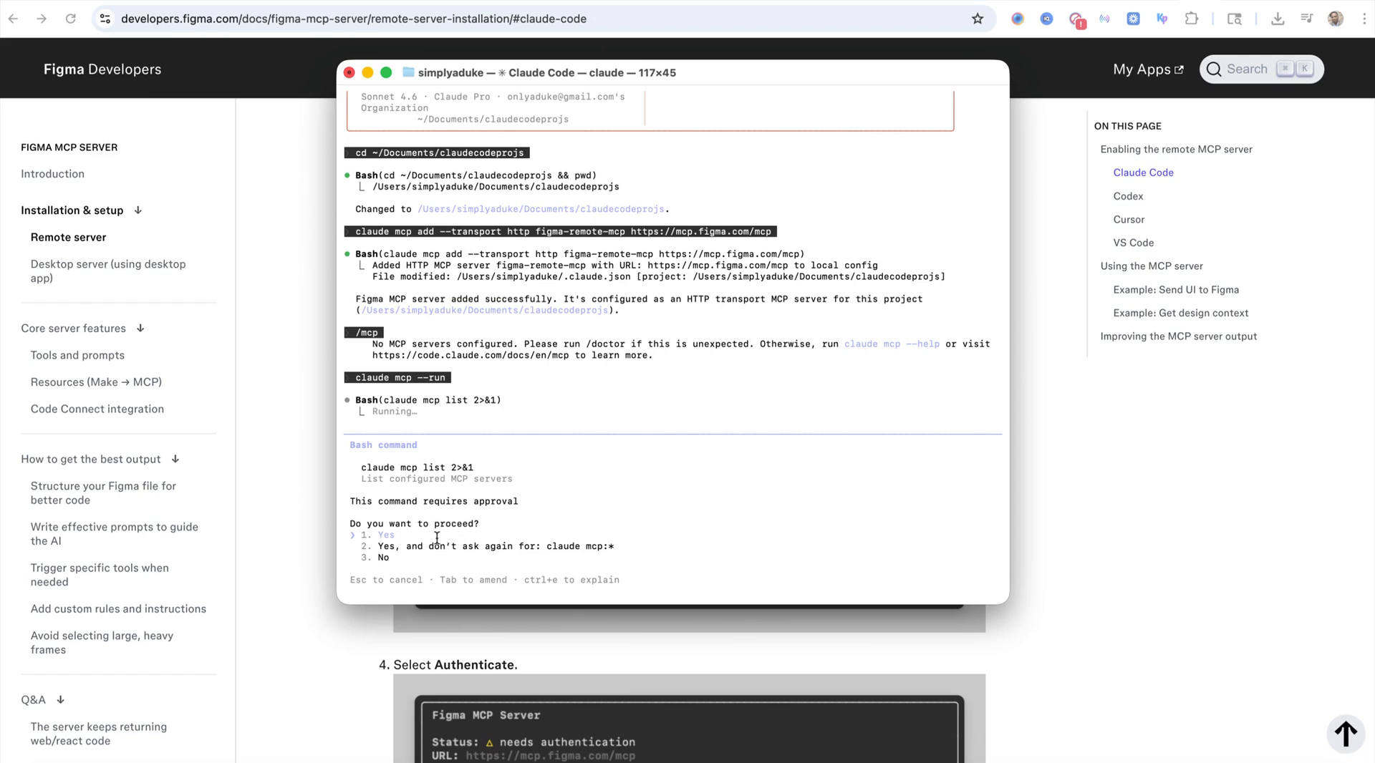
key("Return")
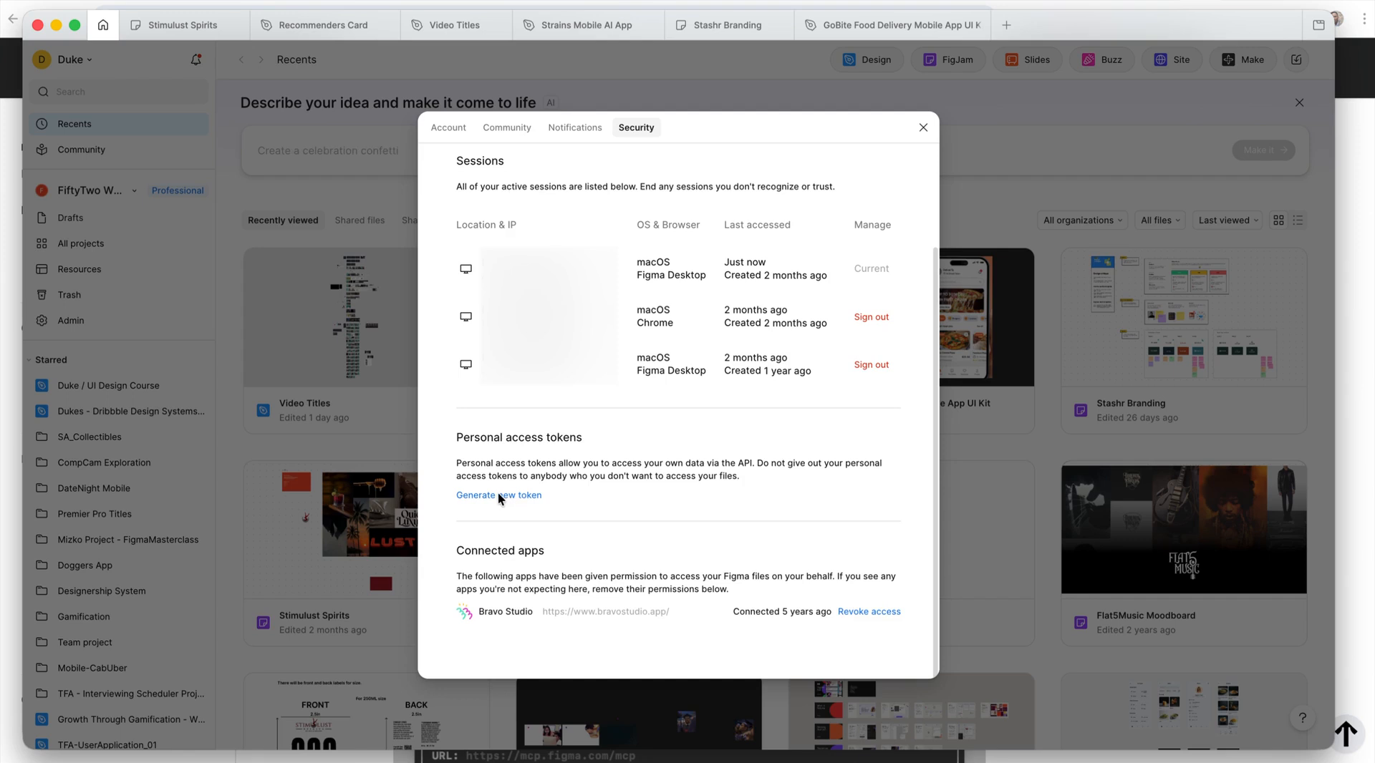
- Switch to Figma's personal access token settings, start generating a new token and set its expiration to 90 days
left_click(500, 495)
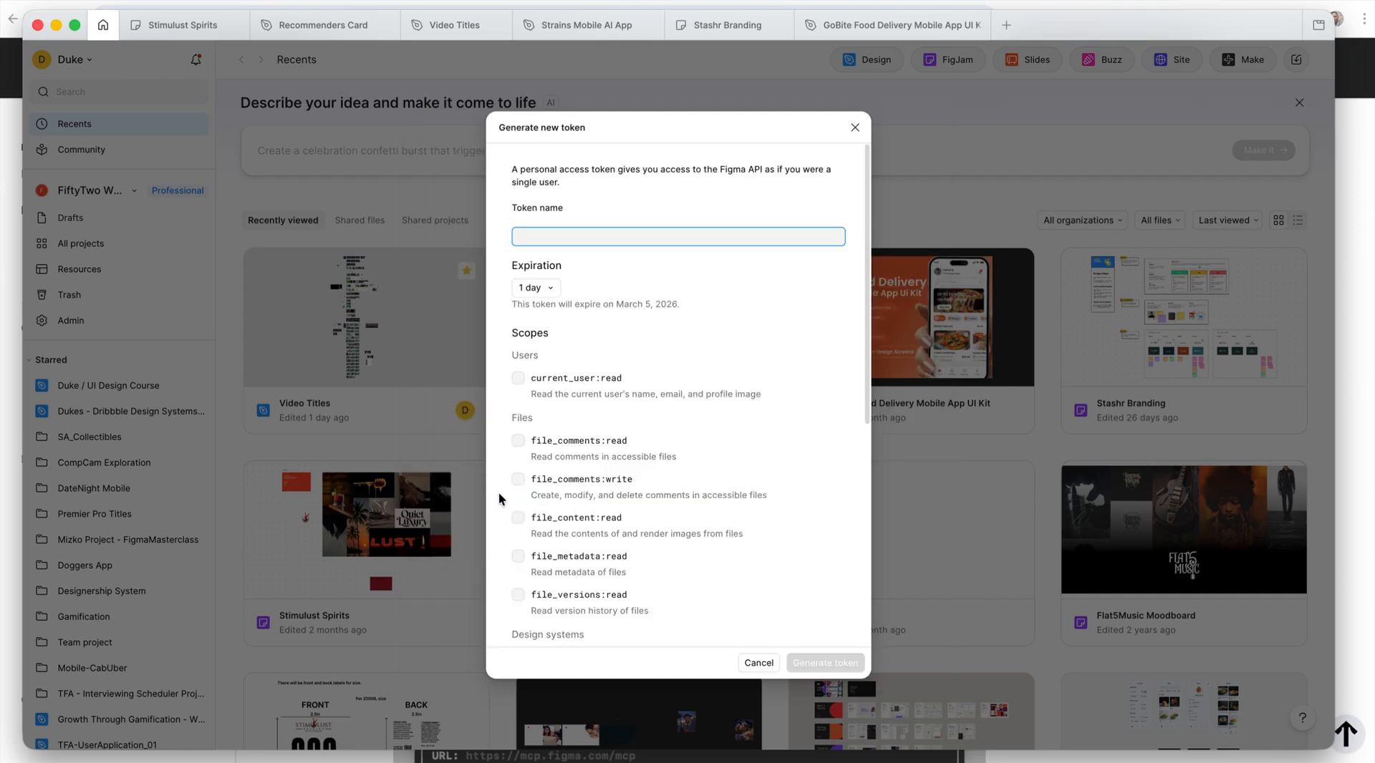
left_click(550, 294)
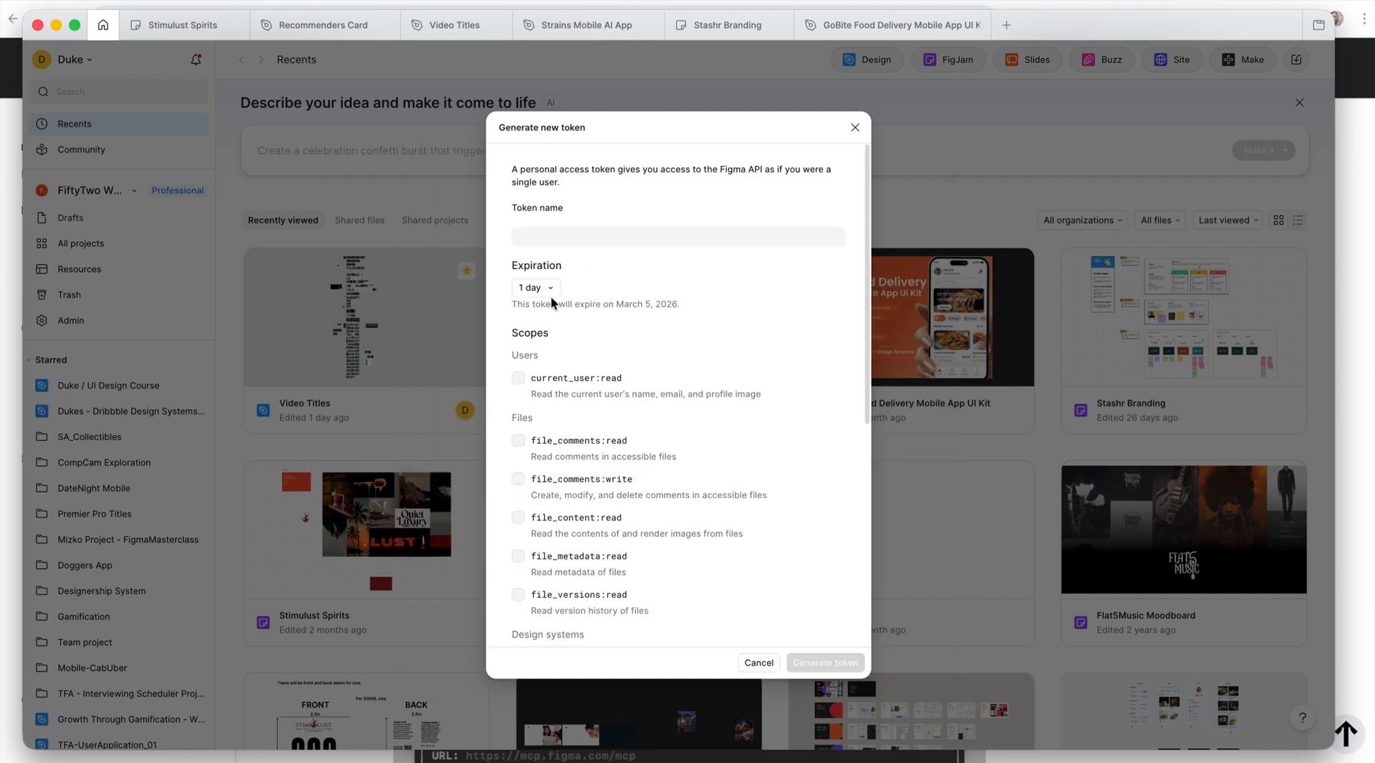
left_click(552, 346)
- Enable every scope under Users, Files and Design systems for the new token
left_click(518, 378)
left_click(518, 441)
left_click(517, 479)
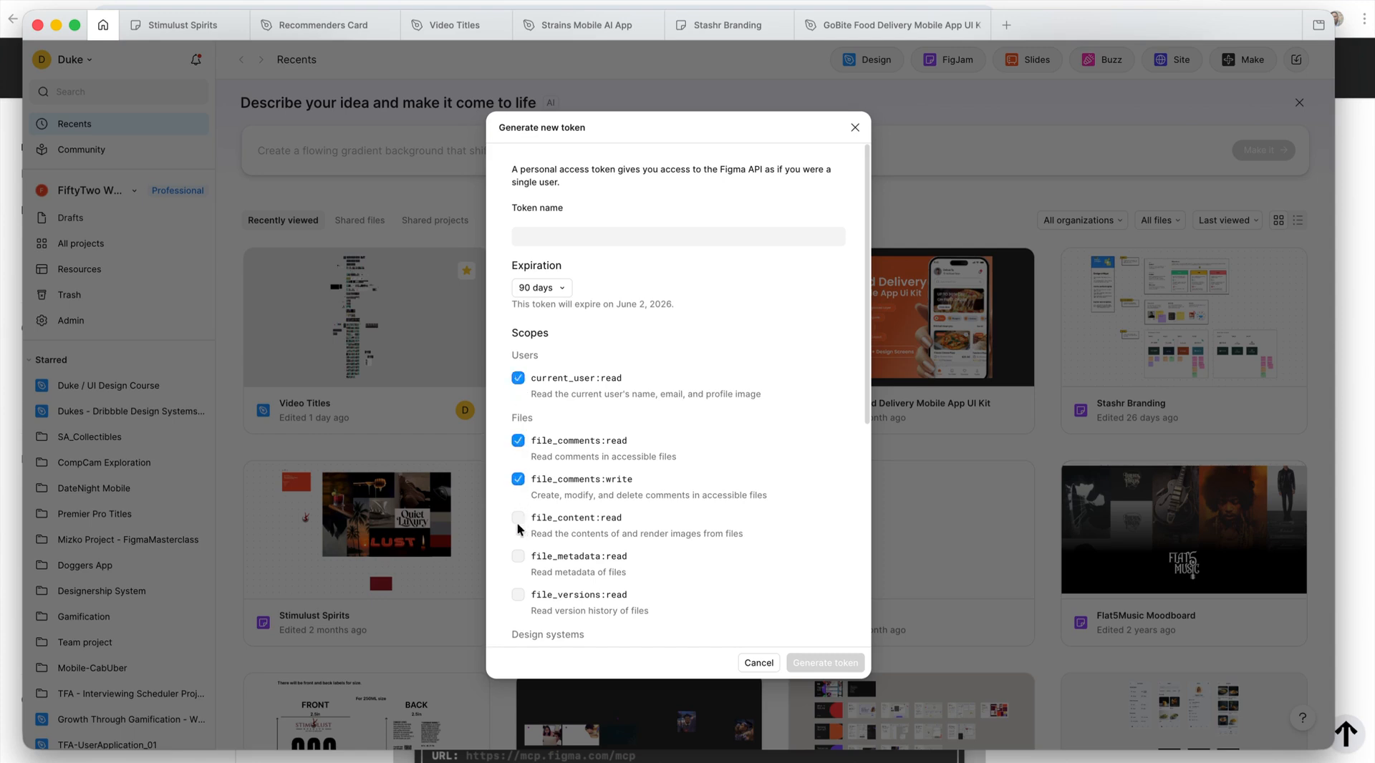
left_click(517, 518)
scroll(514, 517, "down", 1)
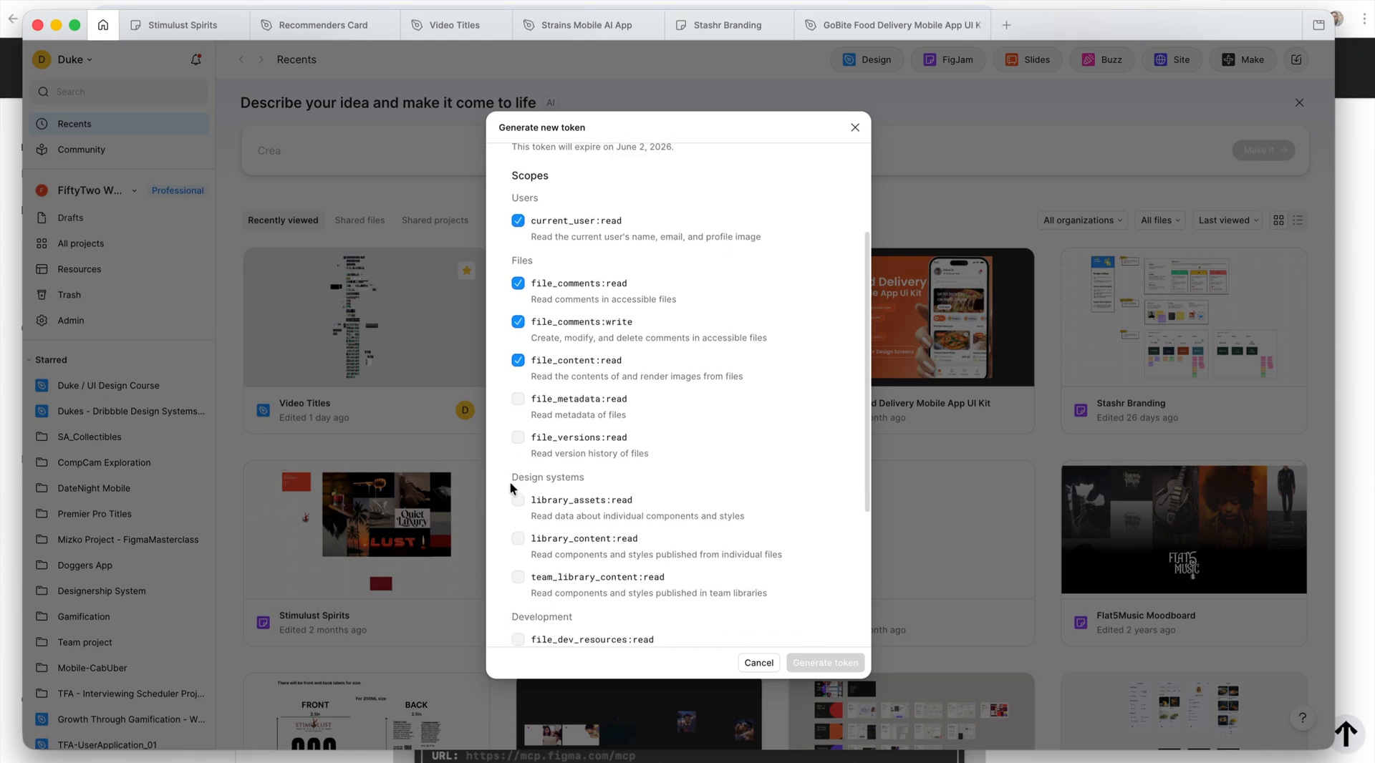
left_click(517, 399)
left_click(517, 438)
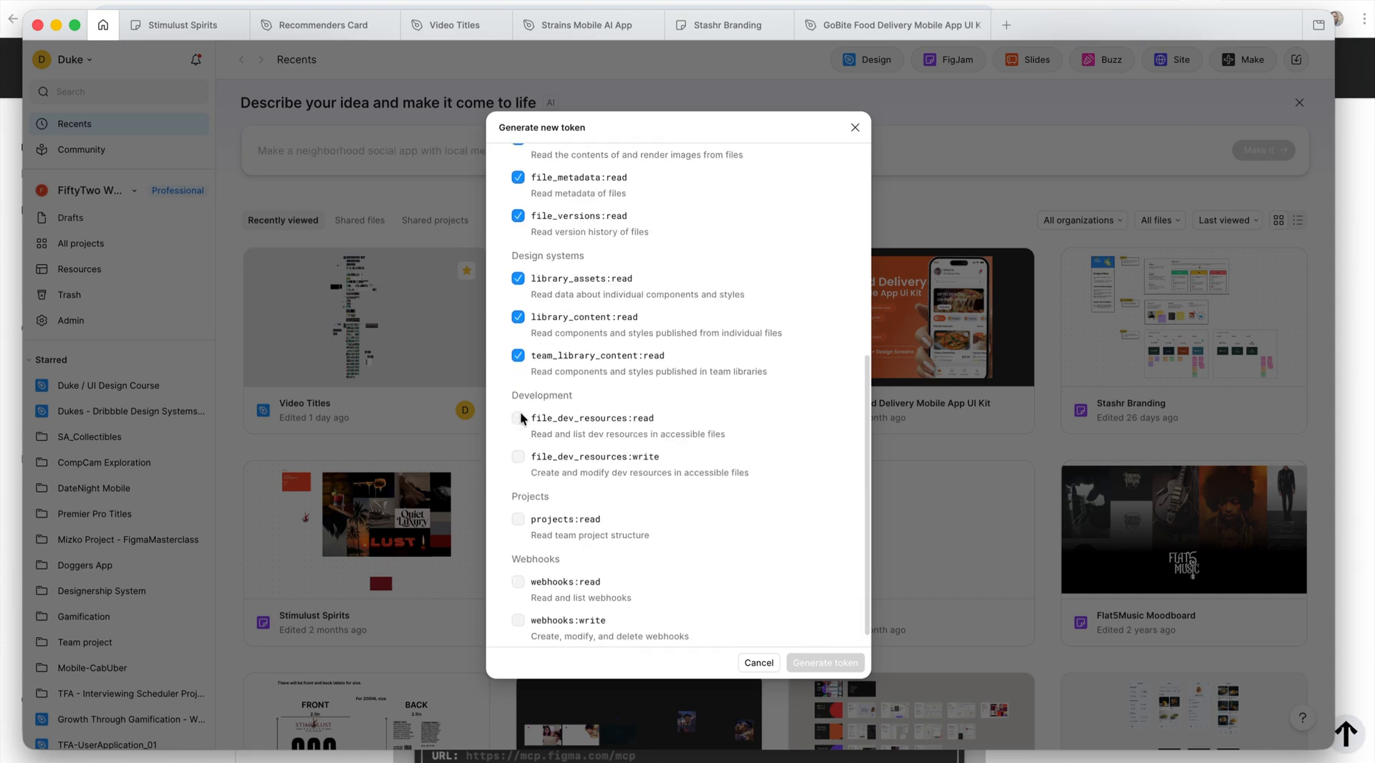
- Enable every scope under Development, Projects and Webhooks for the new token
left_click(518, 457)
left_click(517, 519)
scroll(520, 522, "down", 1)
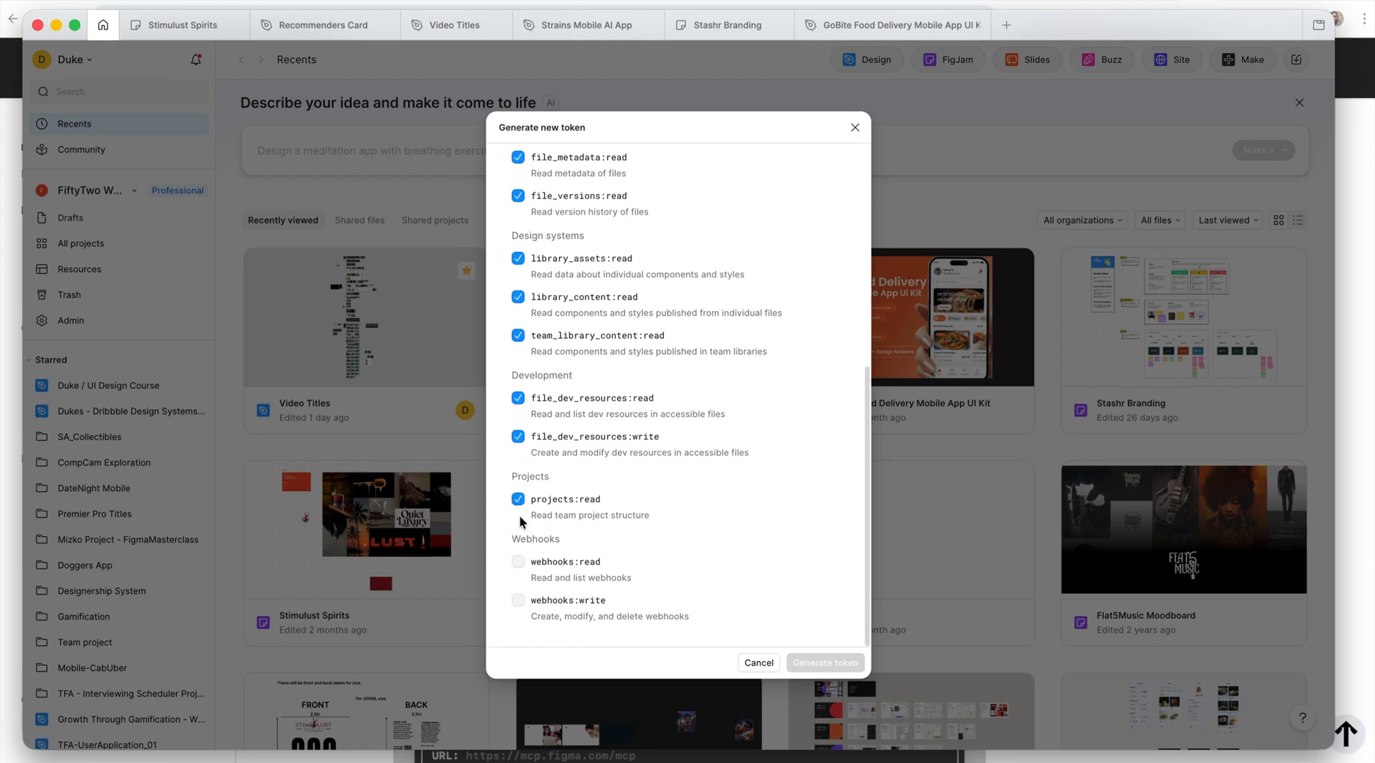
left_click(517, 600)
scroll(560, 537, "up", 10)
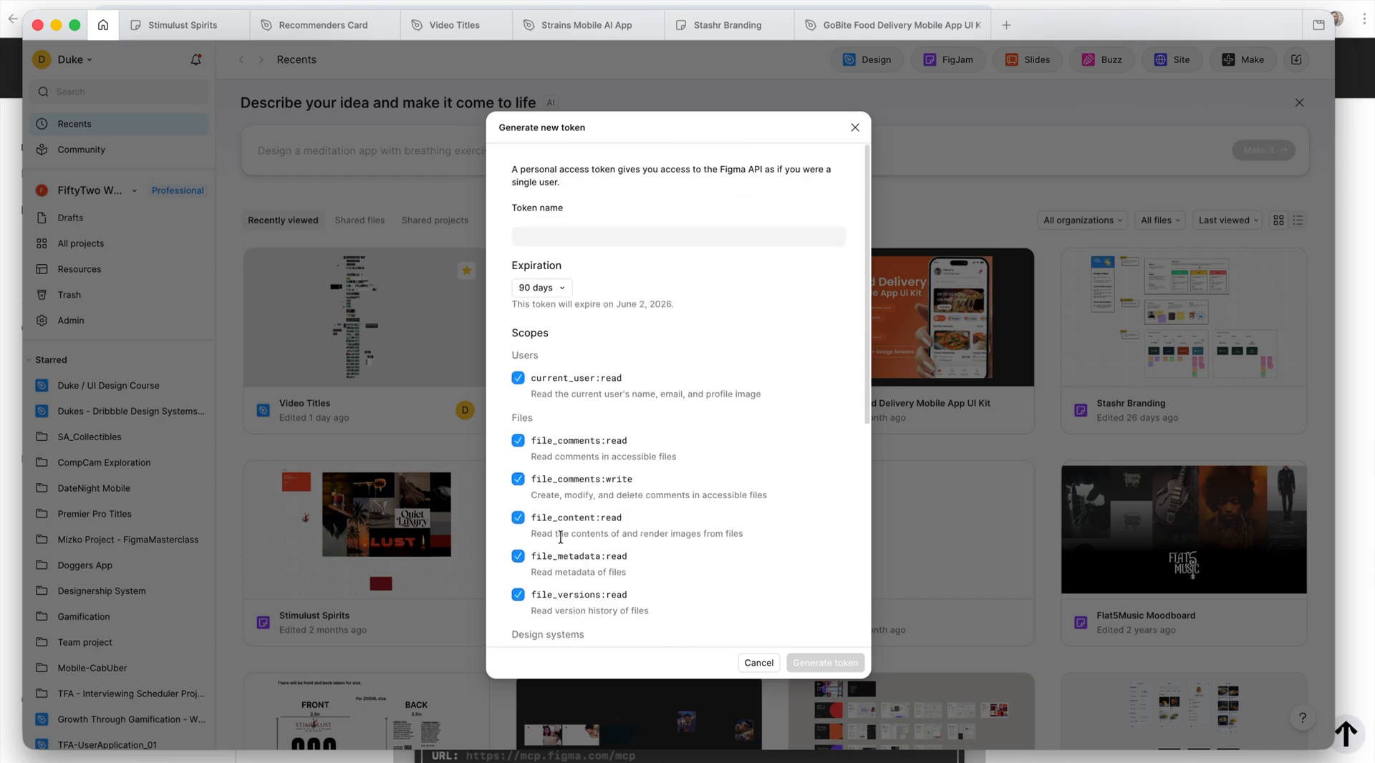
- Generate the token under the name Claude Projects Token and copy it to the clipboard
left_click(545, 237)
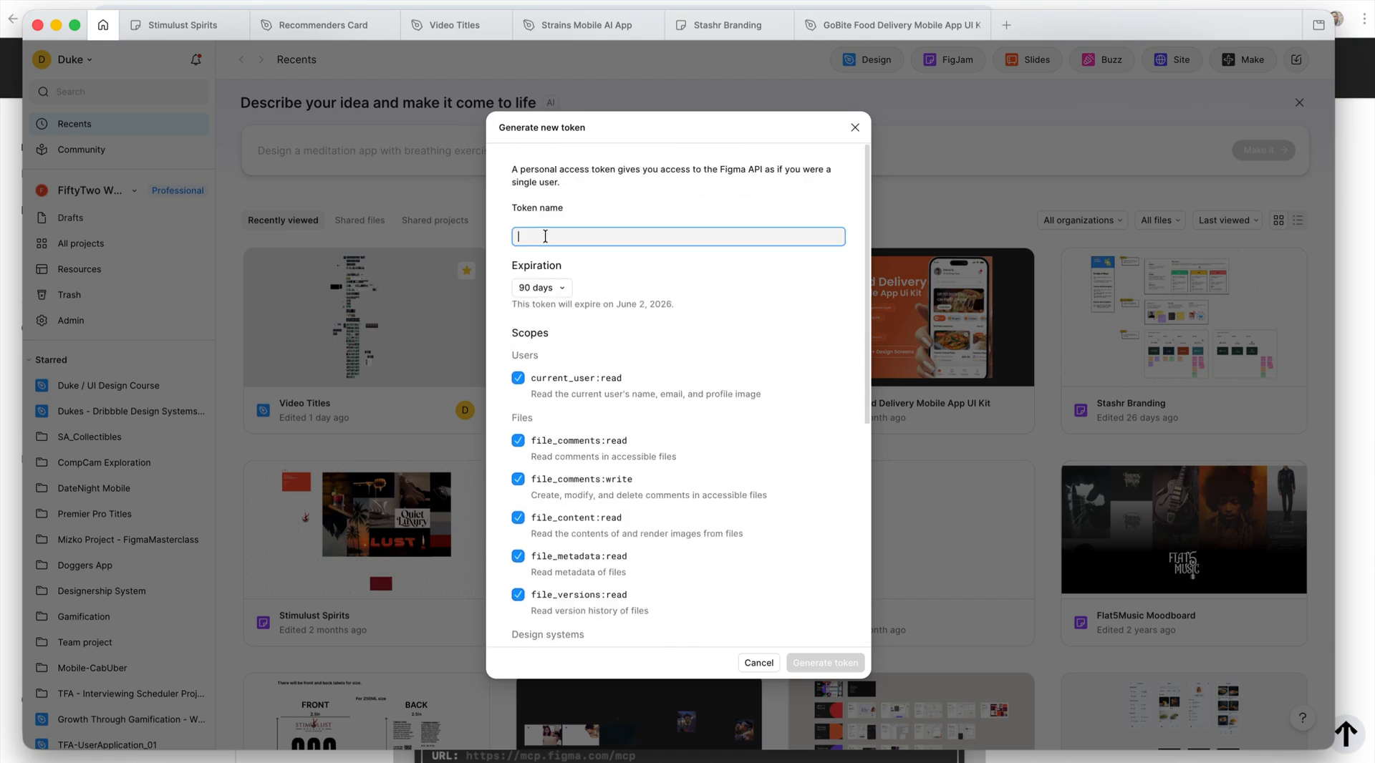
type("Claude Proje")
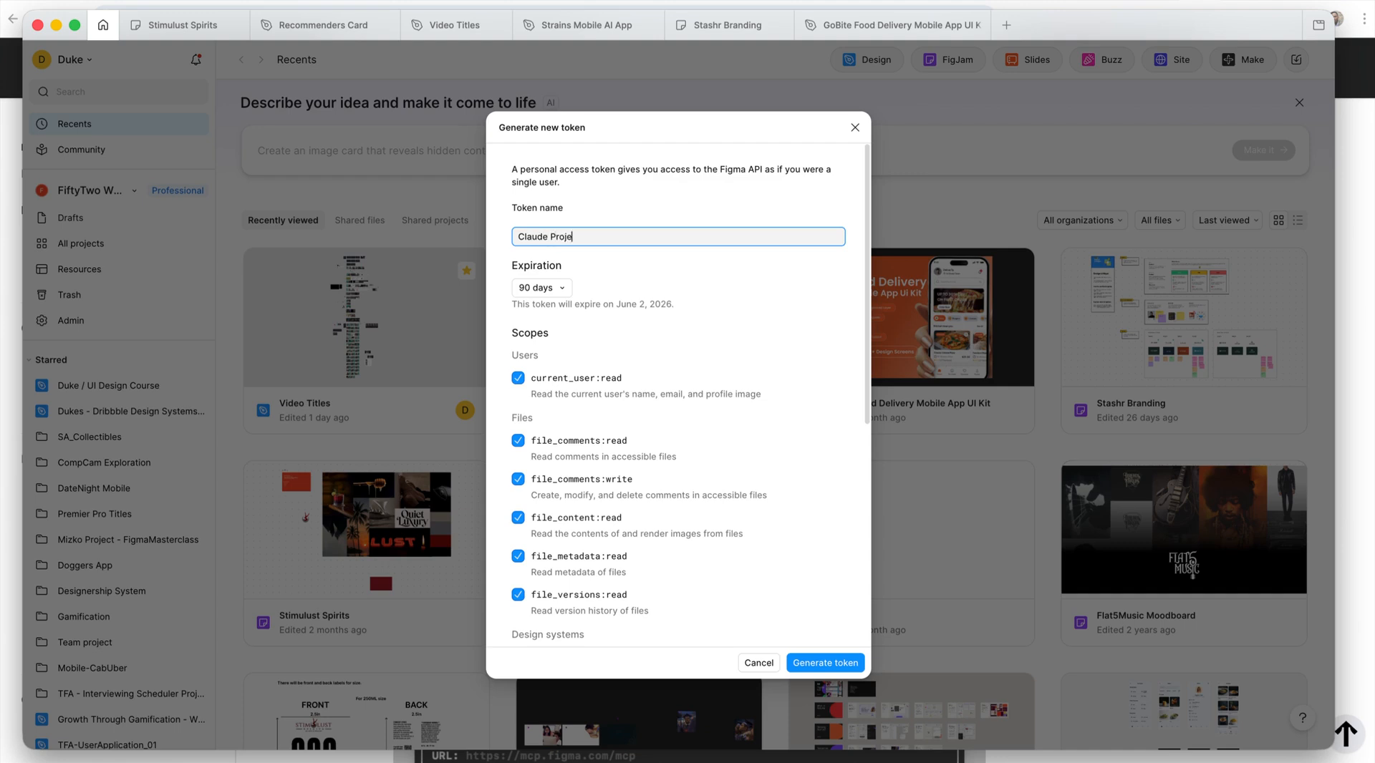
type("ct ")
type("Token")
left_click(614, 241)
left_click(823, 661)
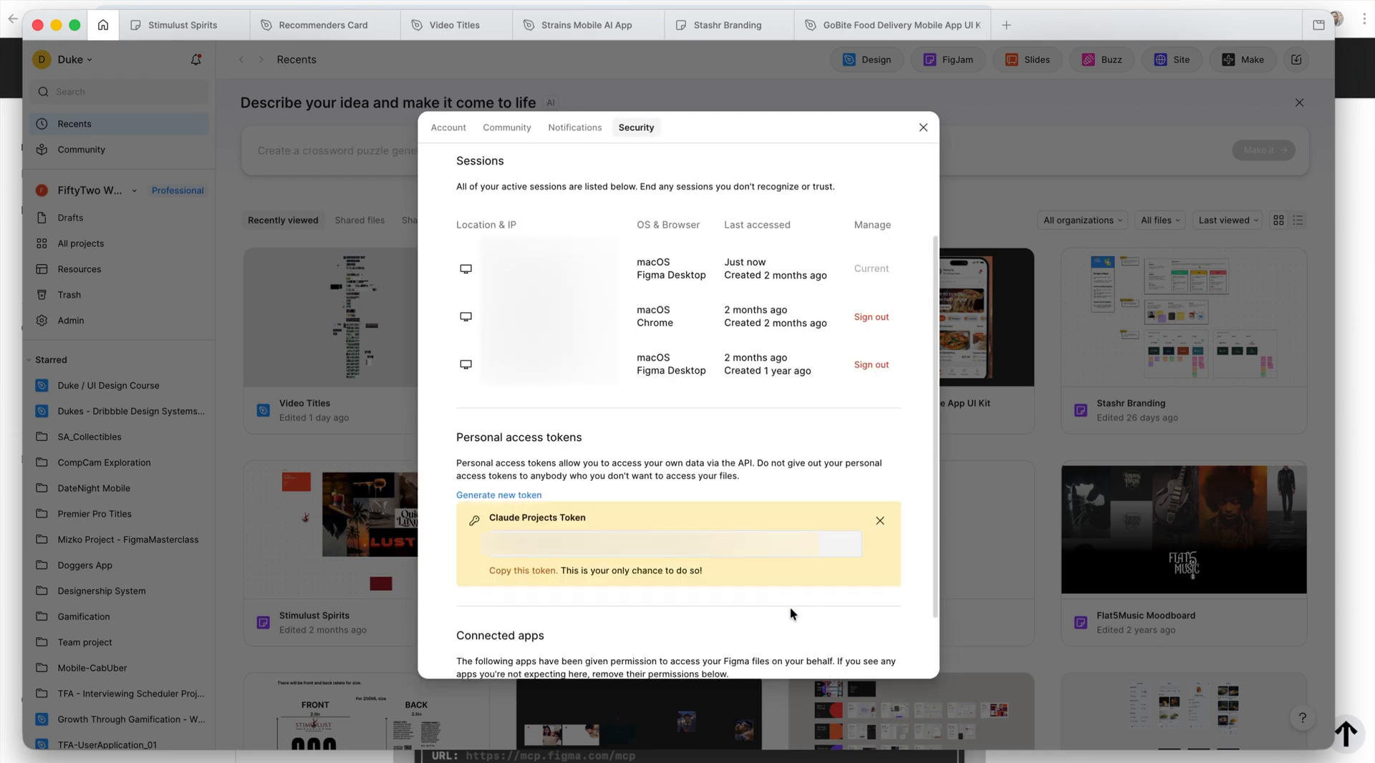
left_click(515, 571)
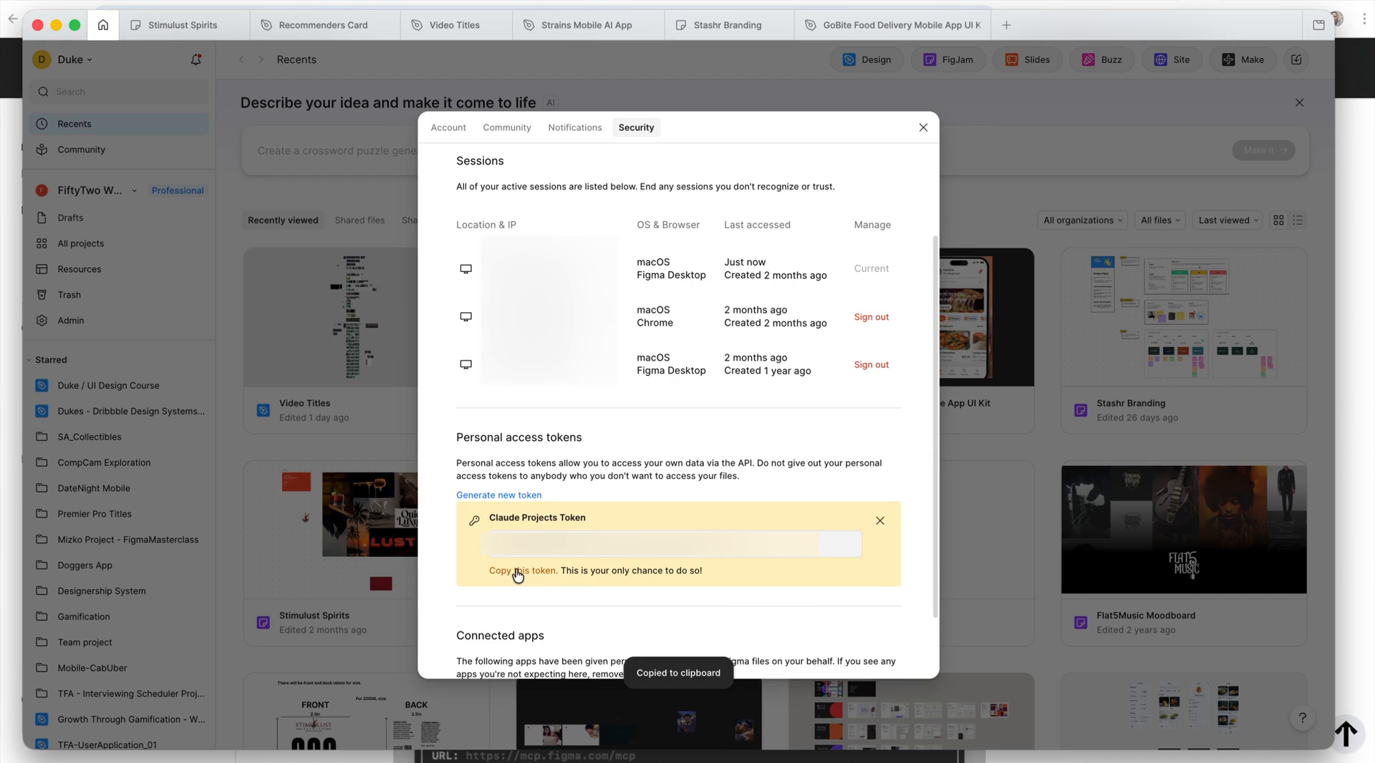
scroll(713, 600, "down", 1)
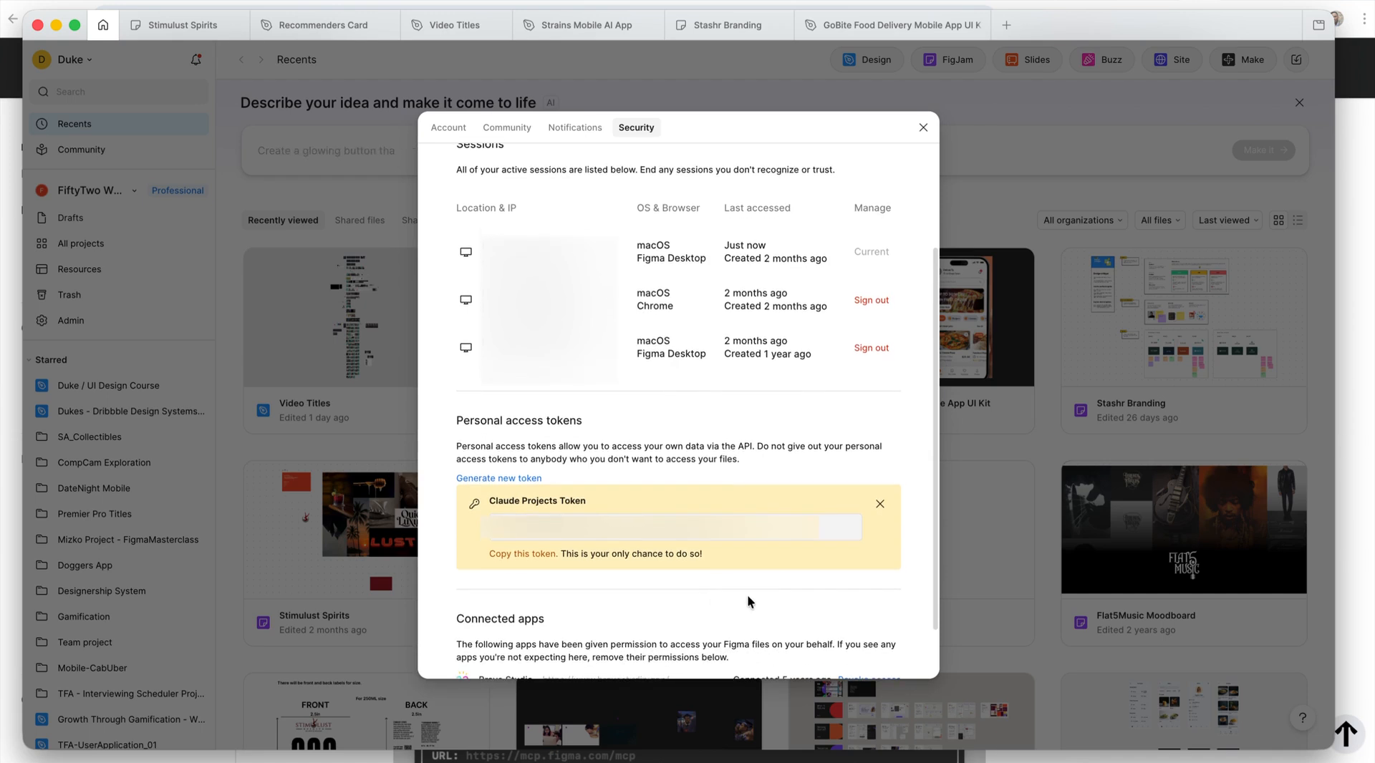
- Minimize Figma, return to the Claude Code session in Terminal and submit the copied Figma personal access token
scroll(748, 596, "down", 2)
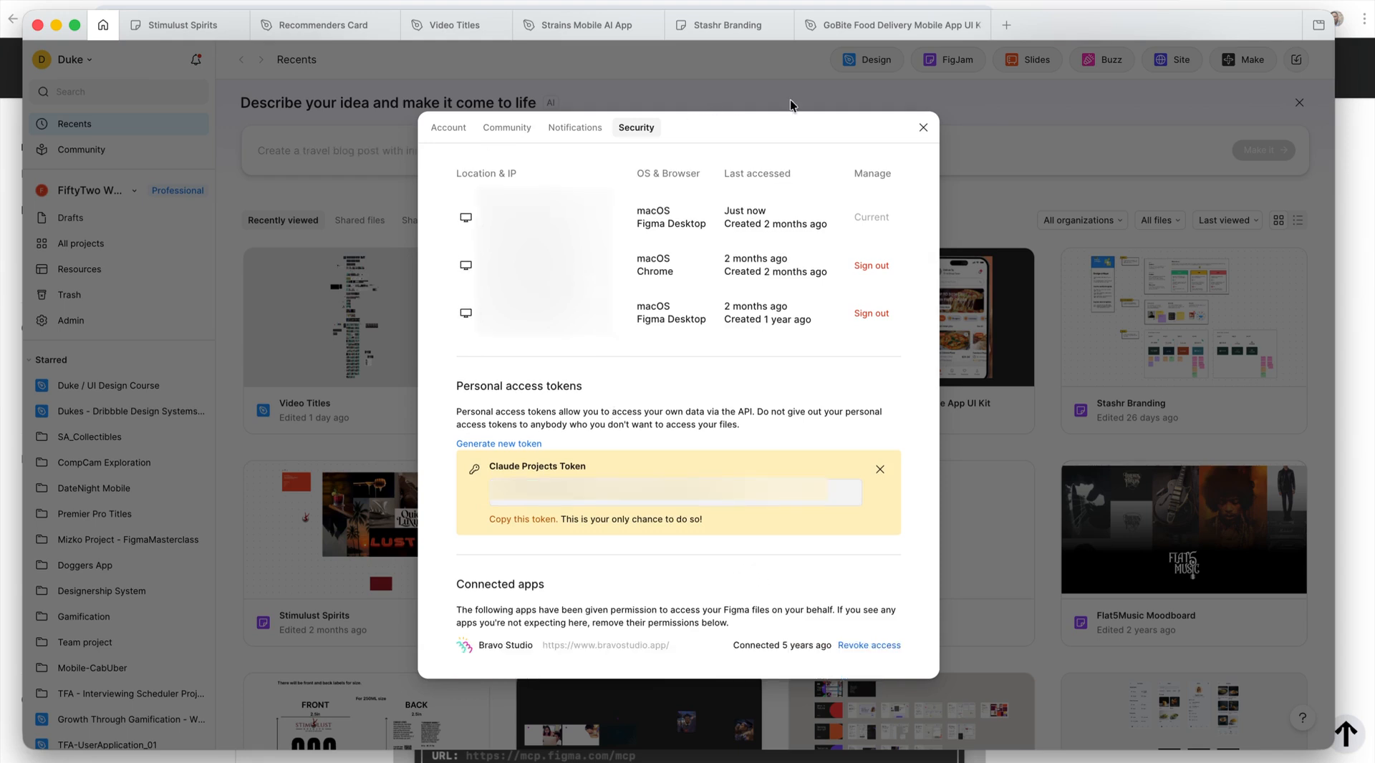
left_click(56, 26)
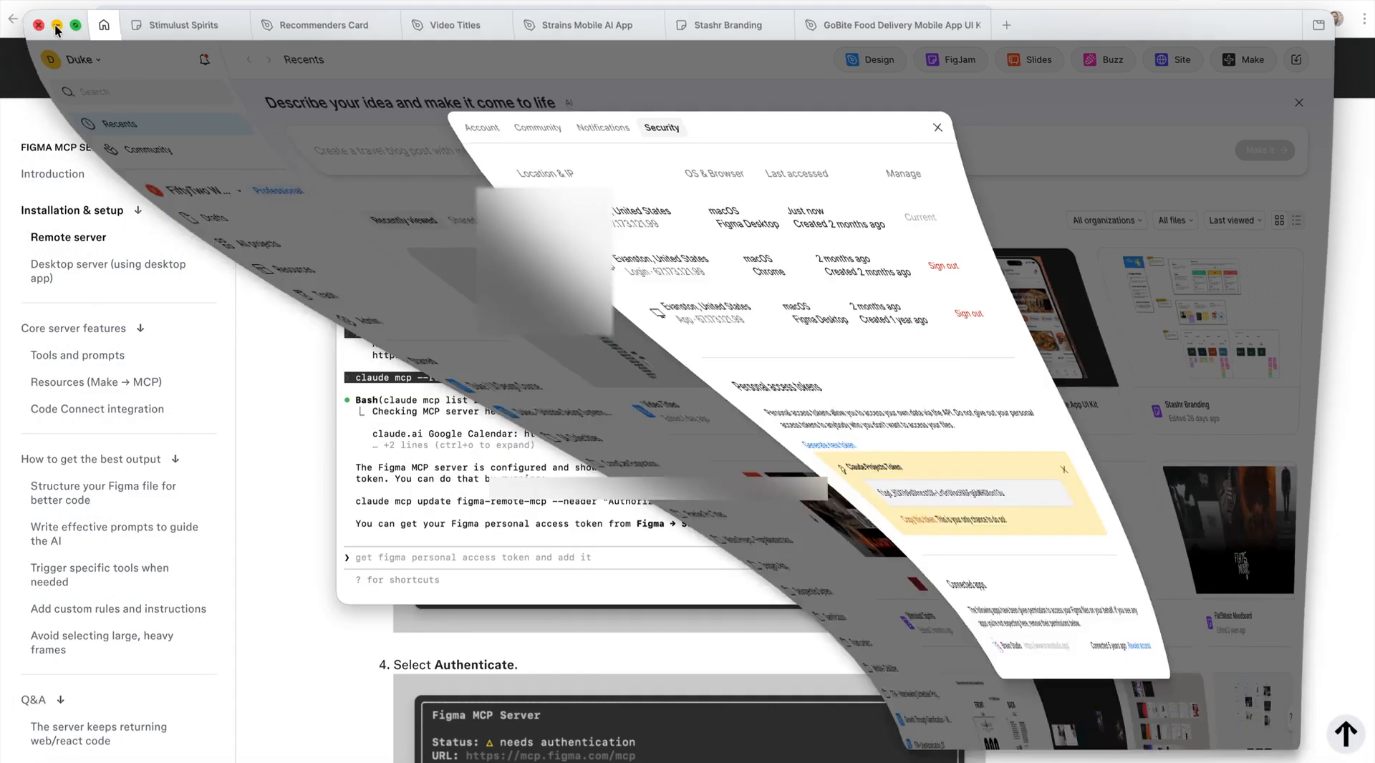
right_click(393, 553)
left_click(363, 557)
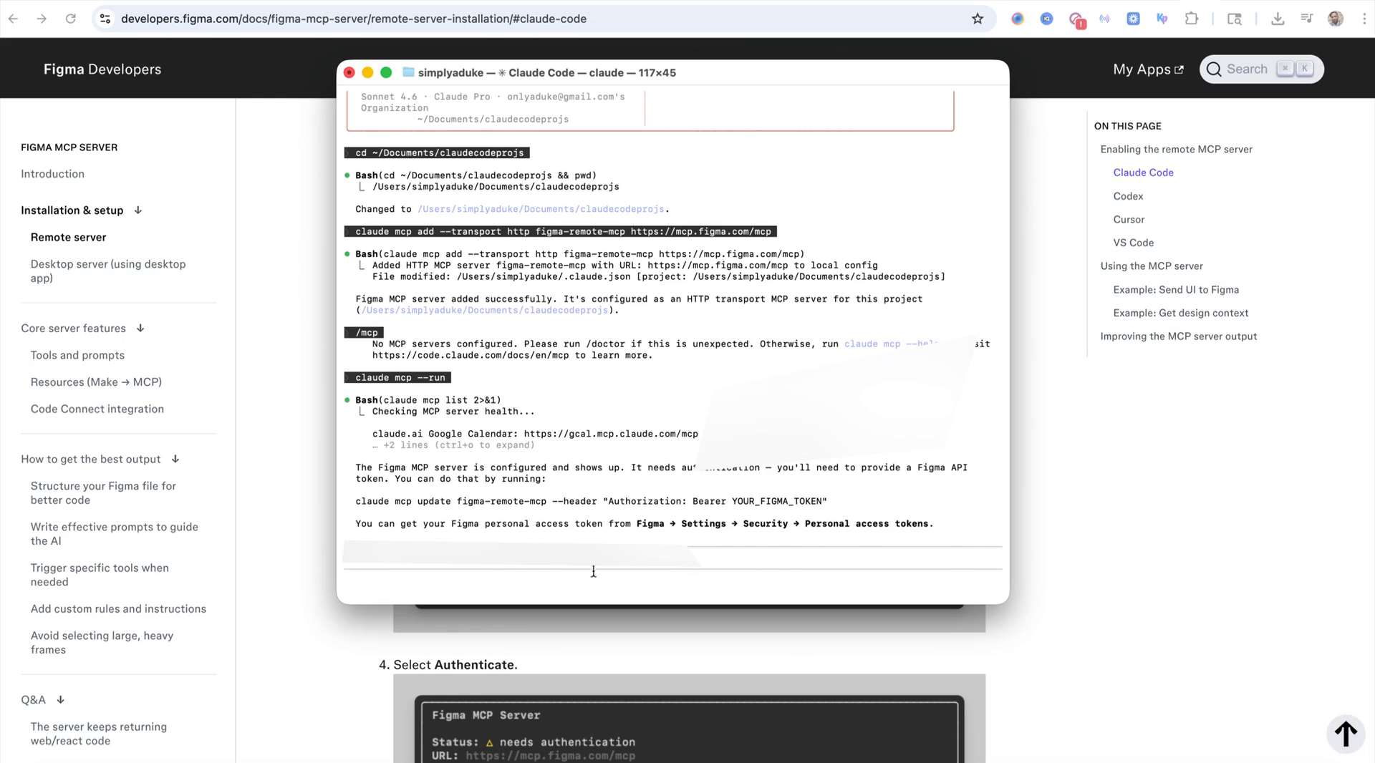
scroll(659, 570, "down", 1)
key("super+v")
key("Return")
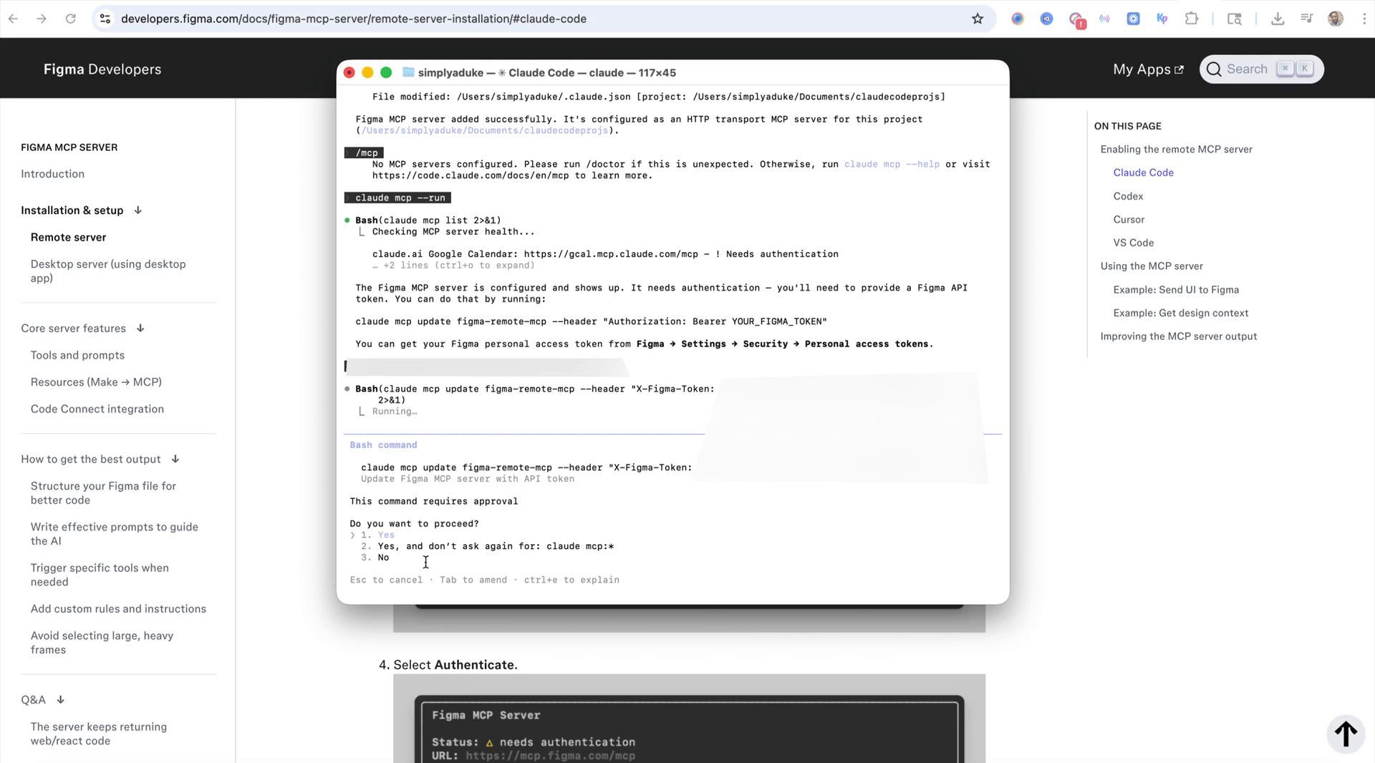
- Approve Claude Code's commands to re-add the figma-remote-mcp server with the token header and check its status
key("Return")
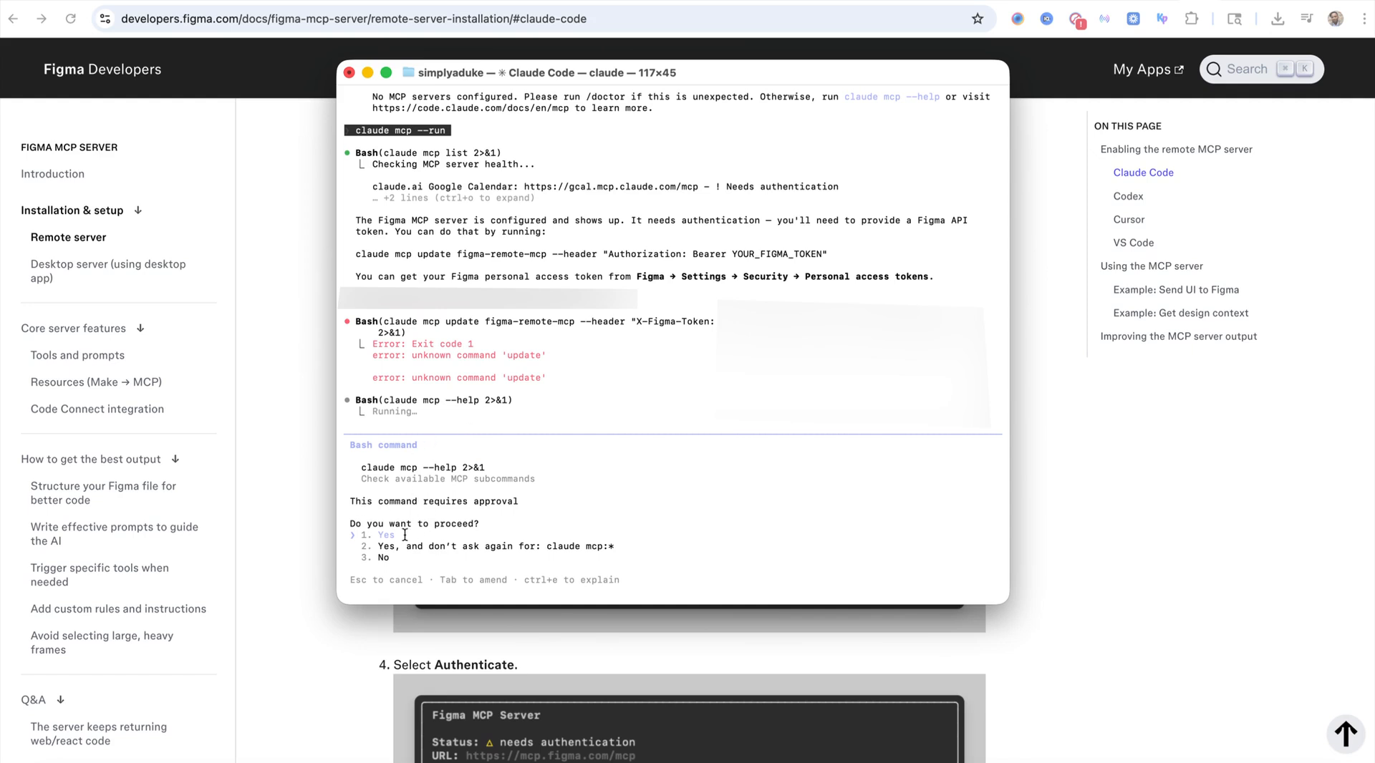
key("Return")
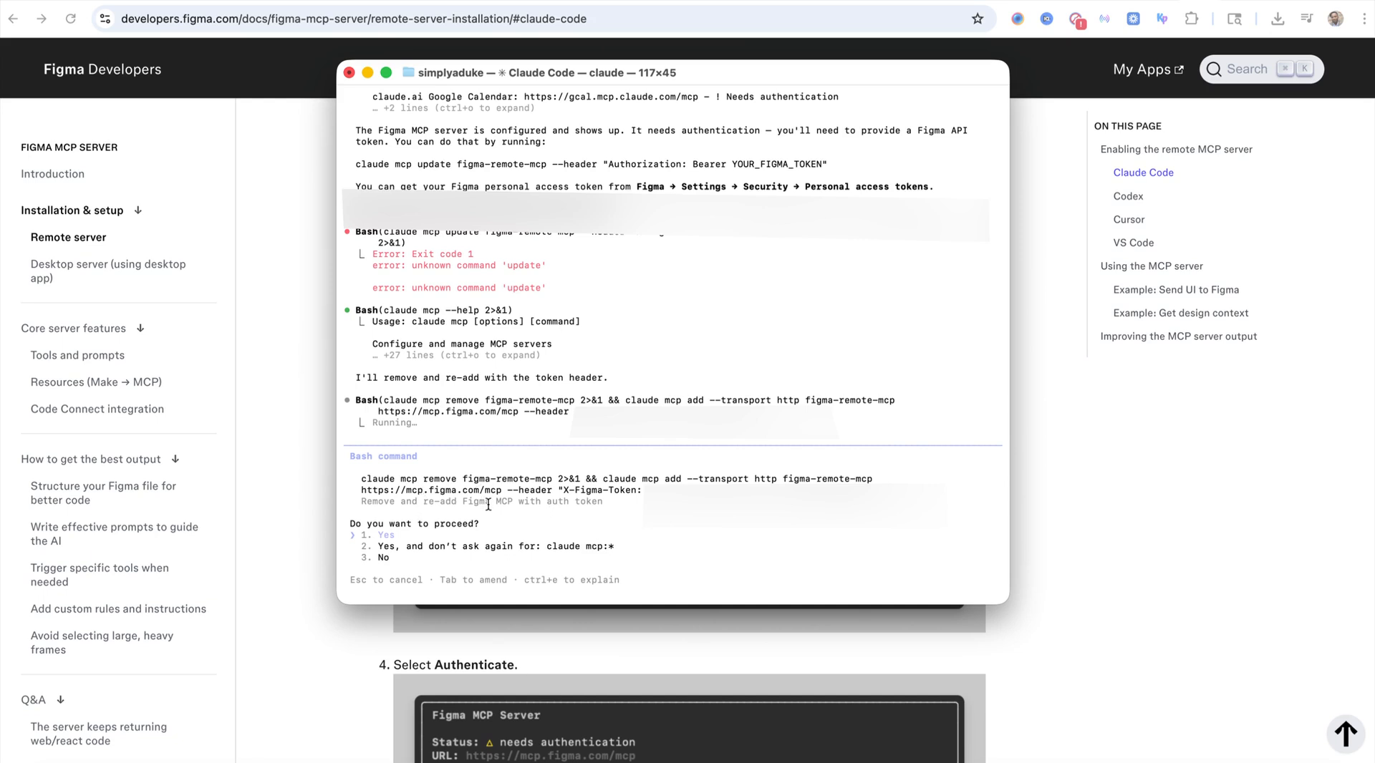
scroll(503, 510, "down", 1)
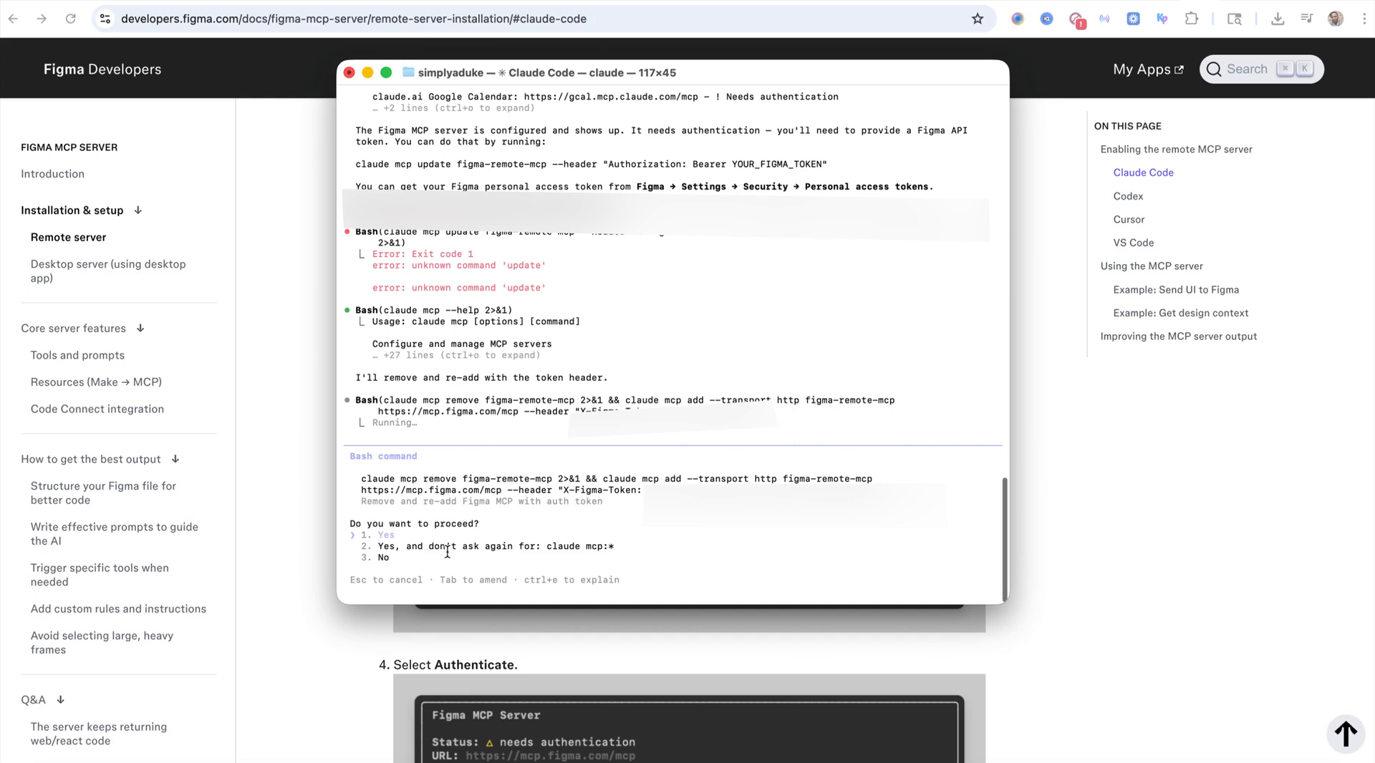
key("Return")
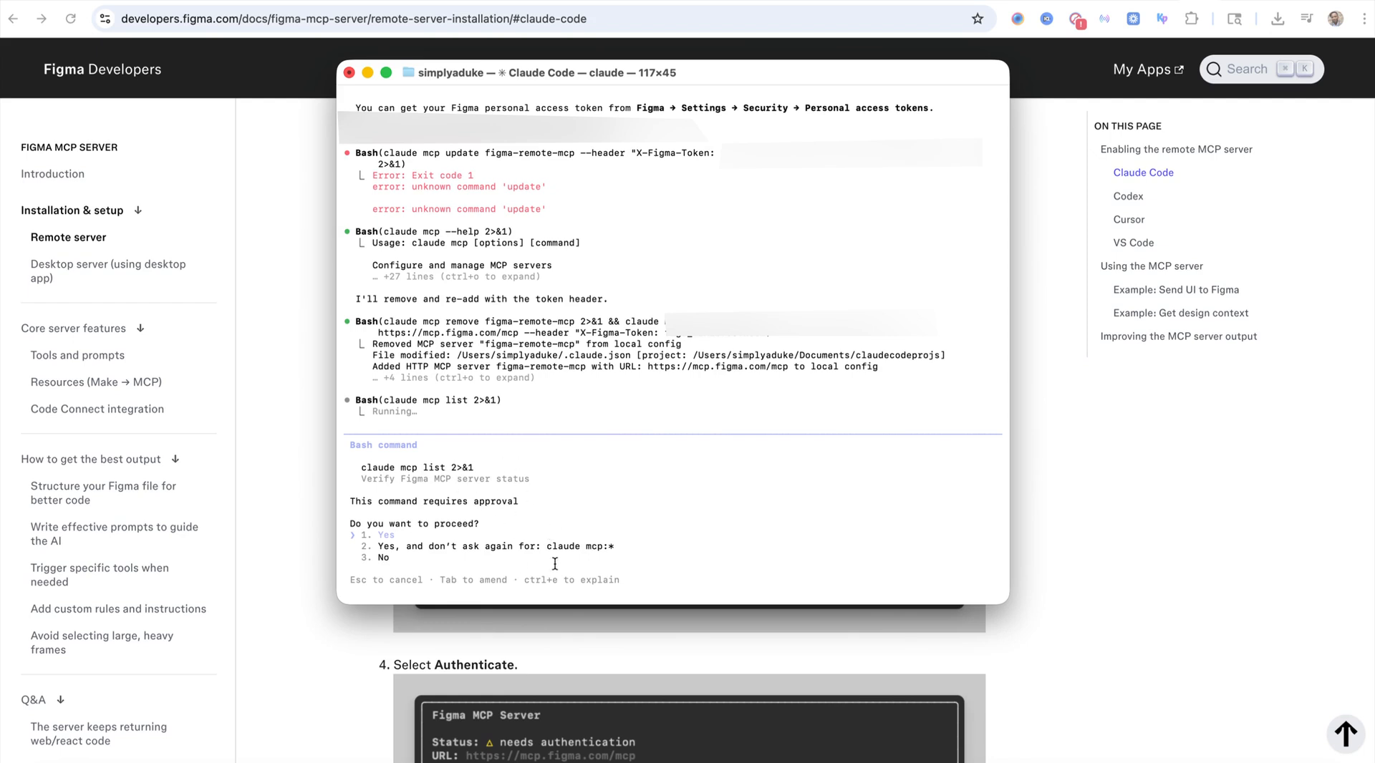
key("Return")
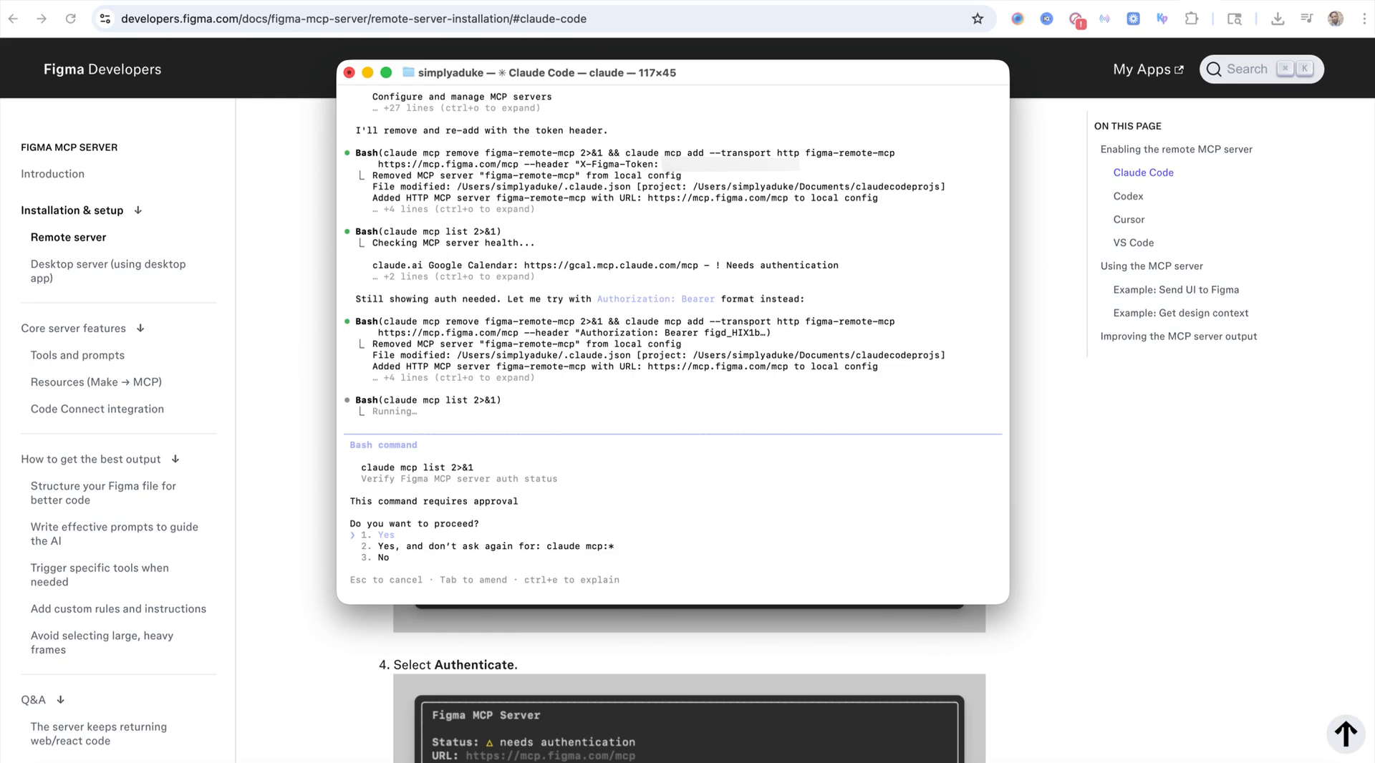
key("Return")
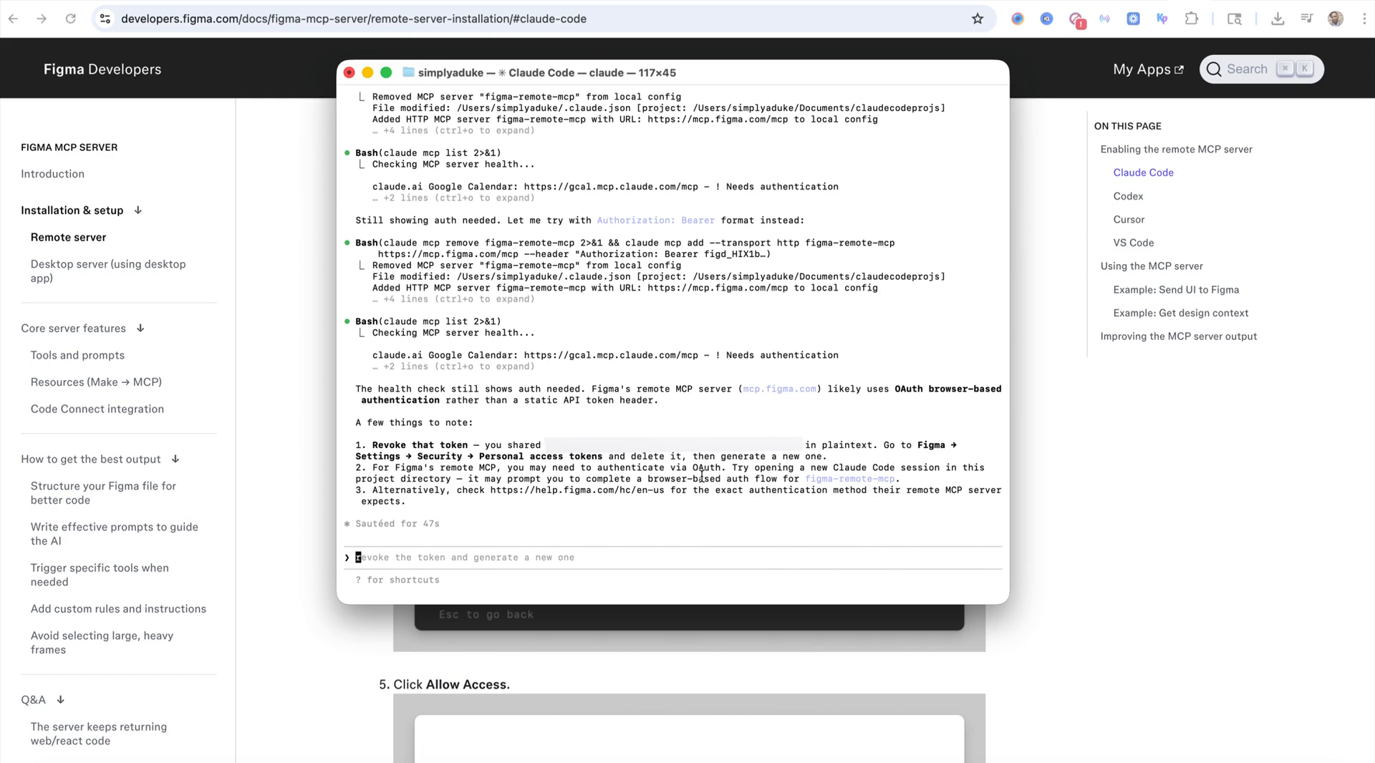
- Switch to Figma's security settings and start enabling two-factor authentication with an authenticator app
left_click_drag(721, 468, 688, 469)
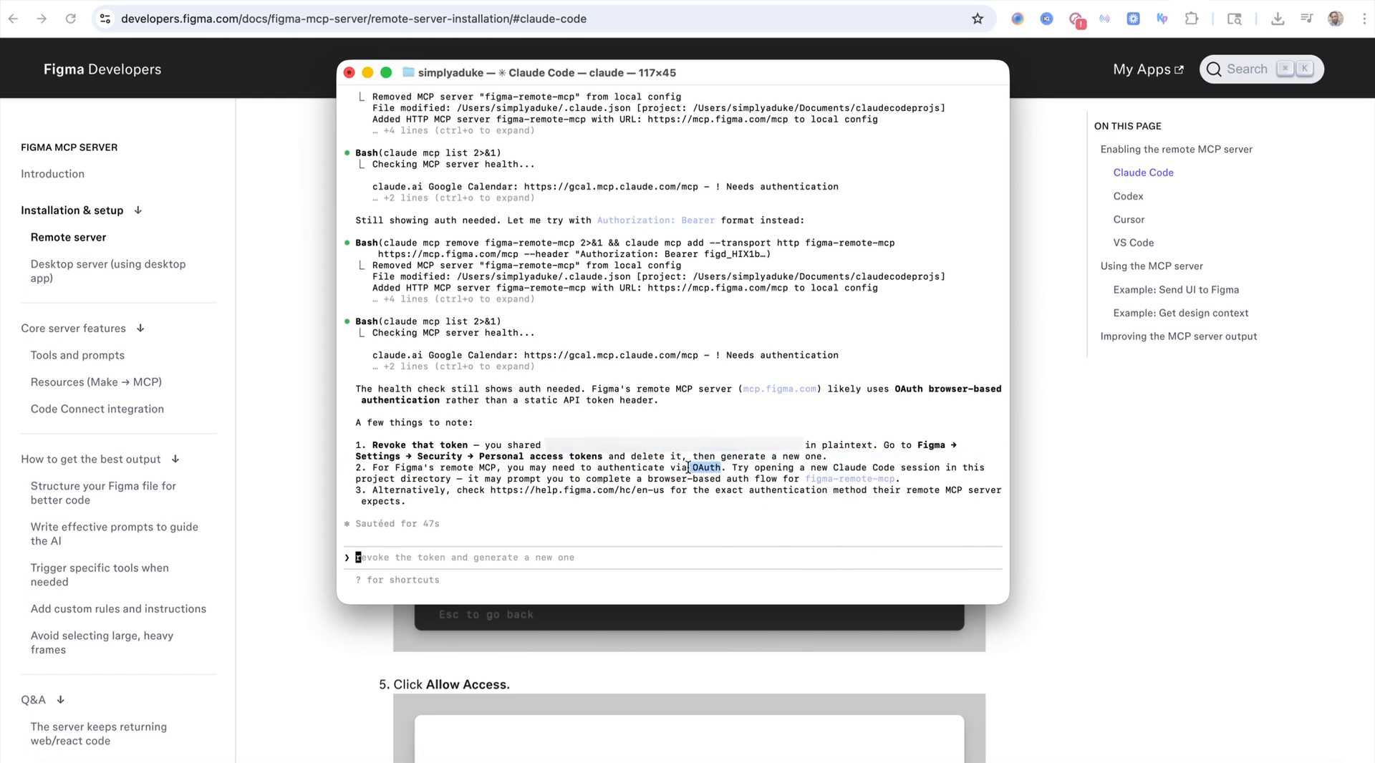
left_click(762, 516)
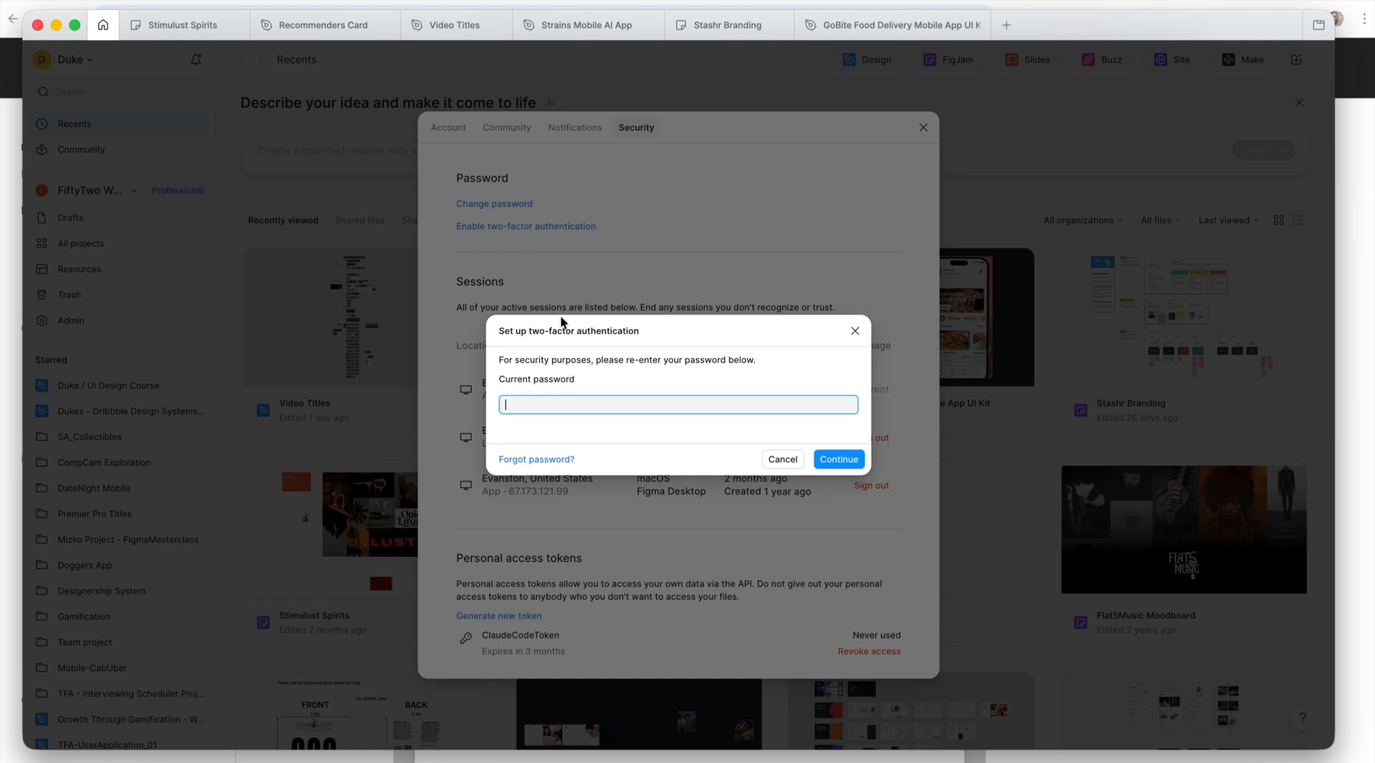
left_click(564, 405)
key("super+v")
left_click(845, 461)
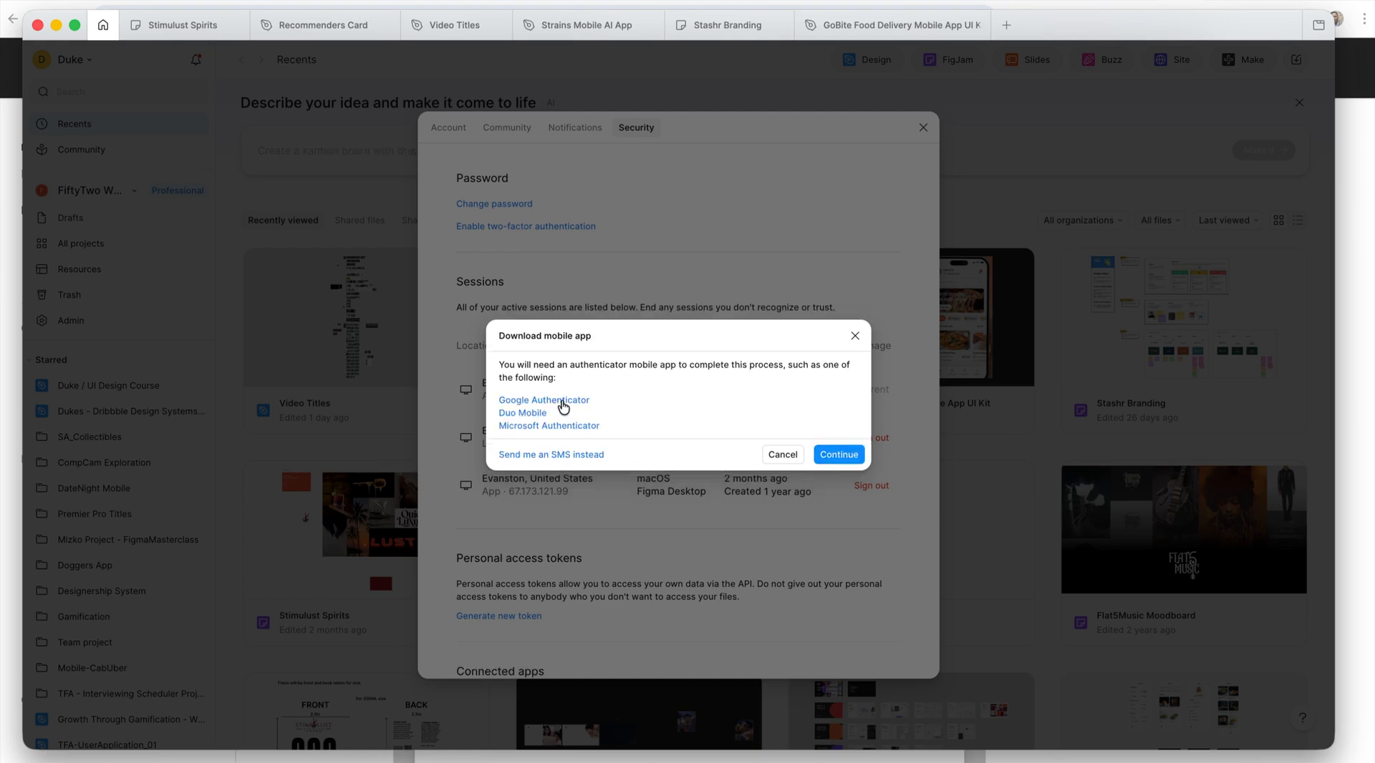
left_click(838, 455)
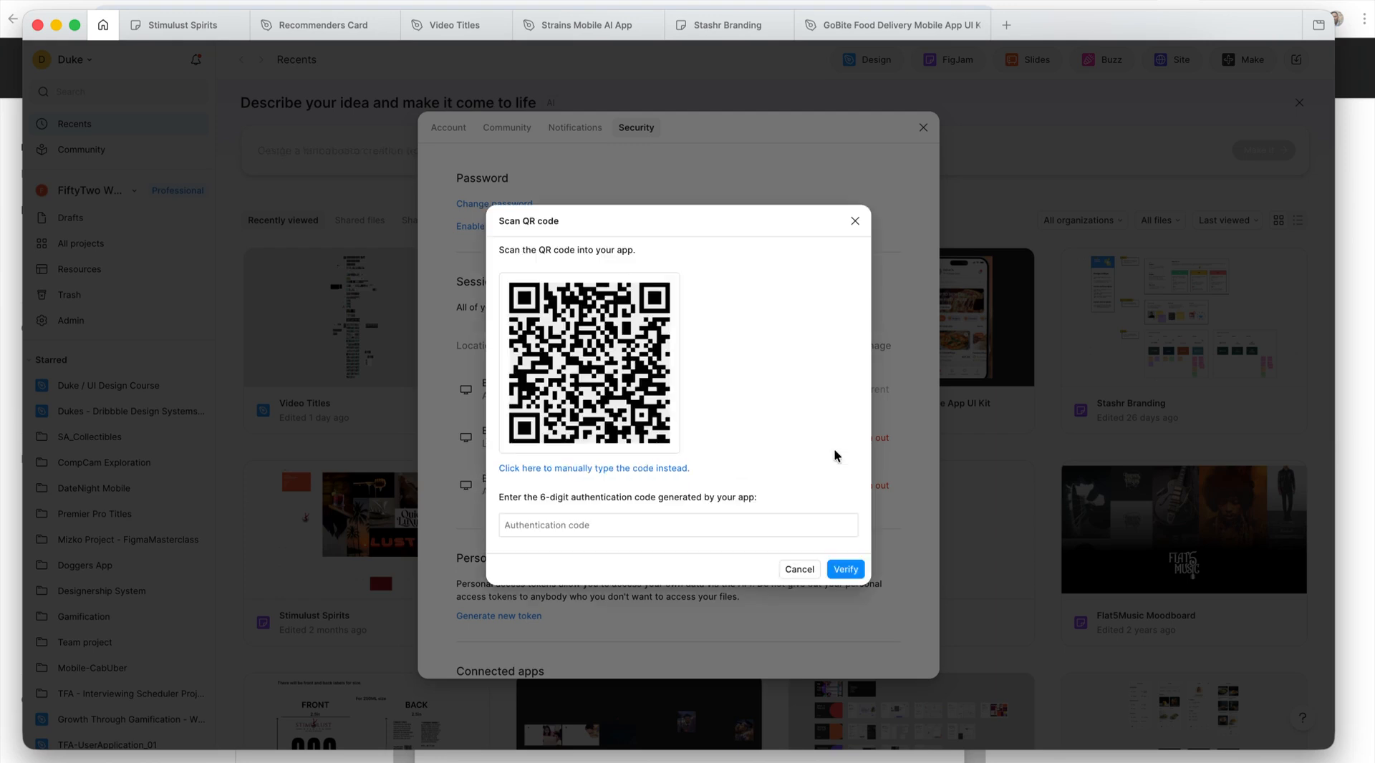
- Enter and verify the six-digit authentication code to enable two-factor authentication, and continue to the recovery codes
left_click(636, 533)
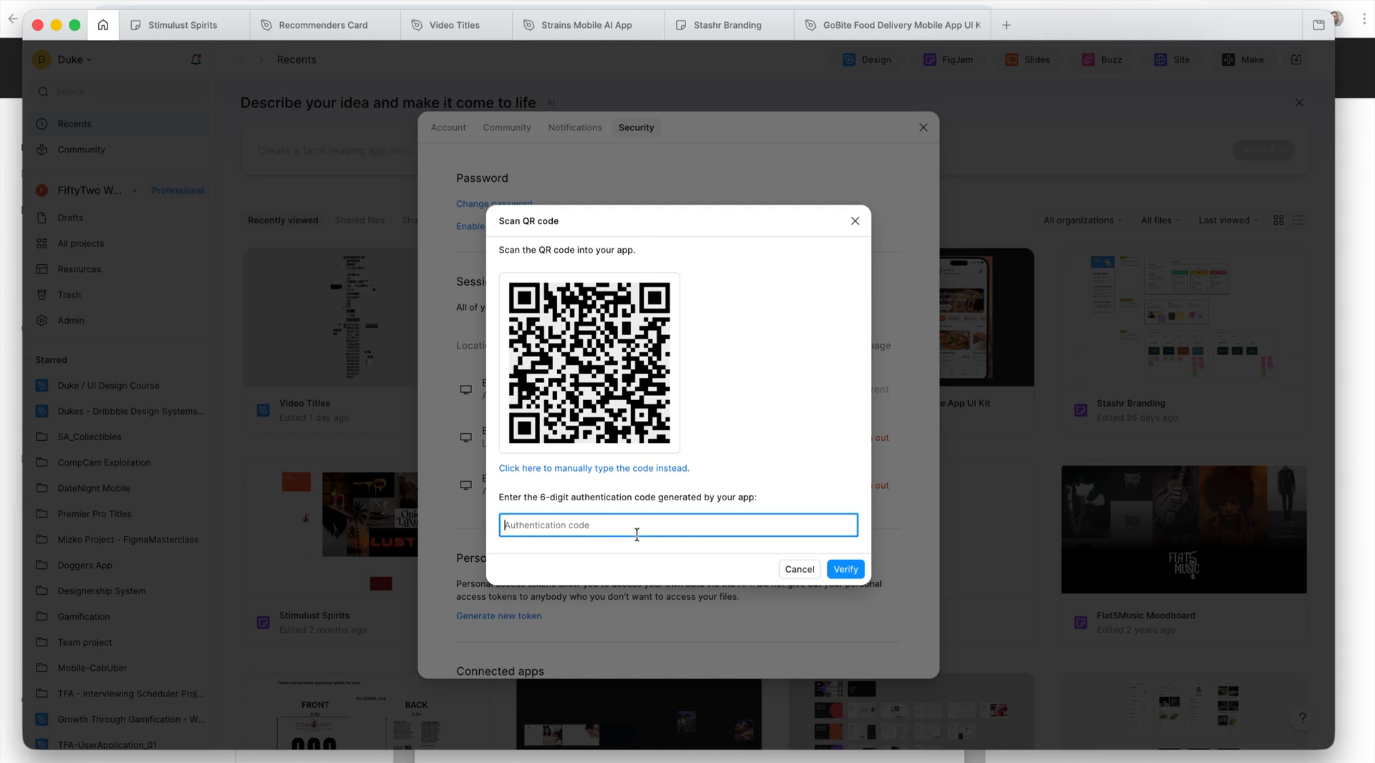
left_click(847, 569)
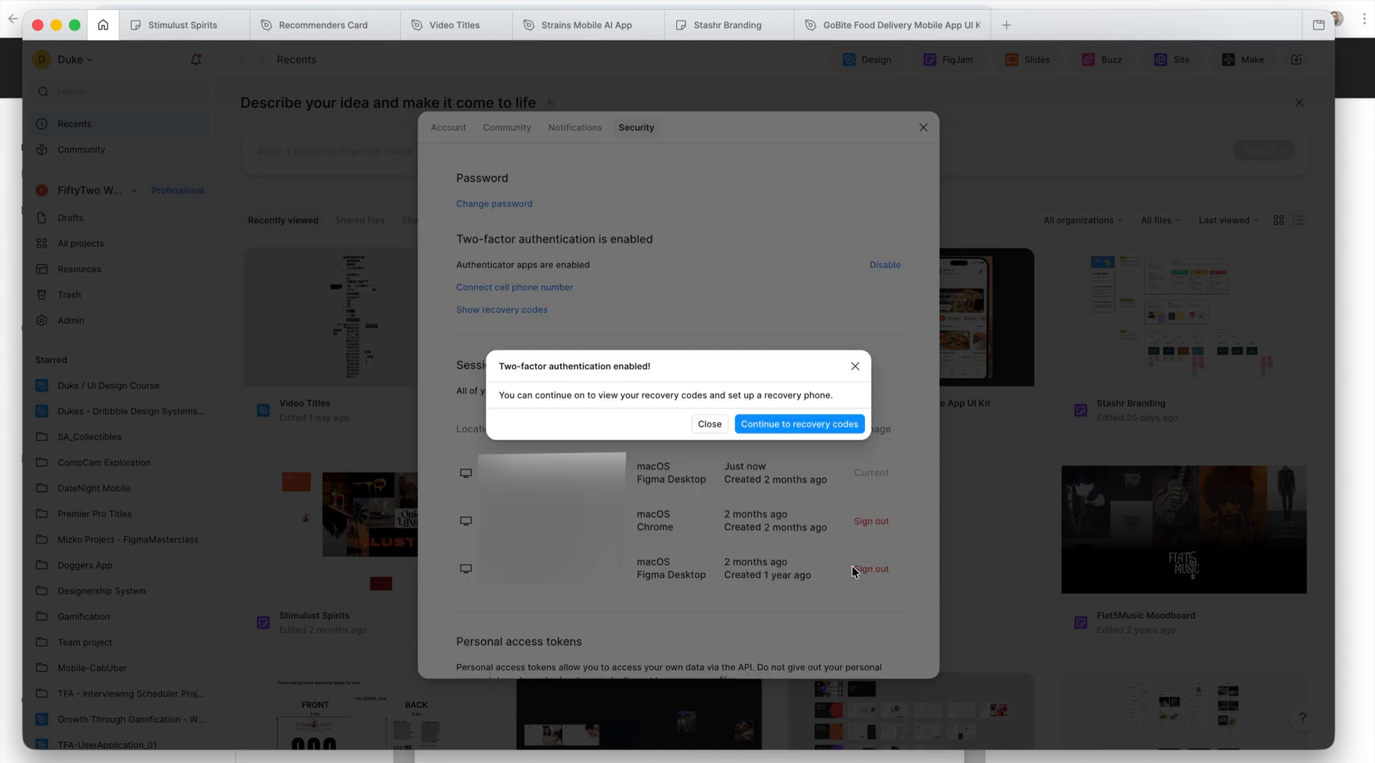
left_click(802, 426)
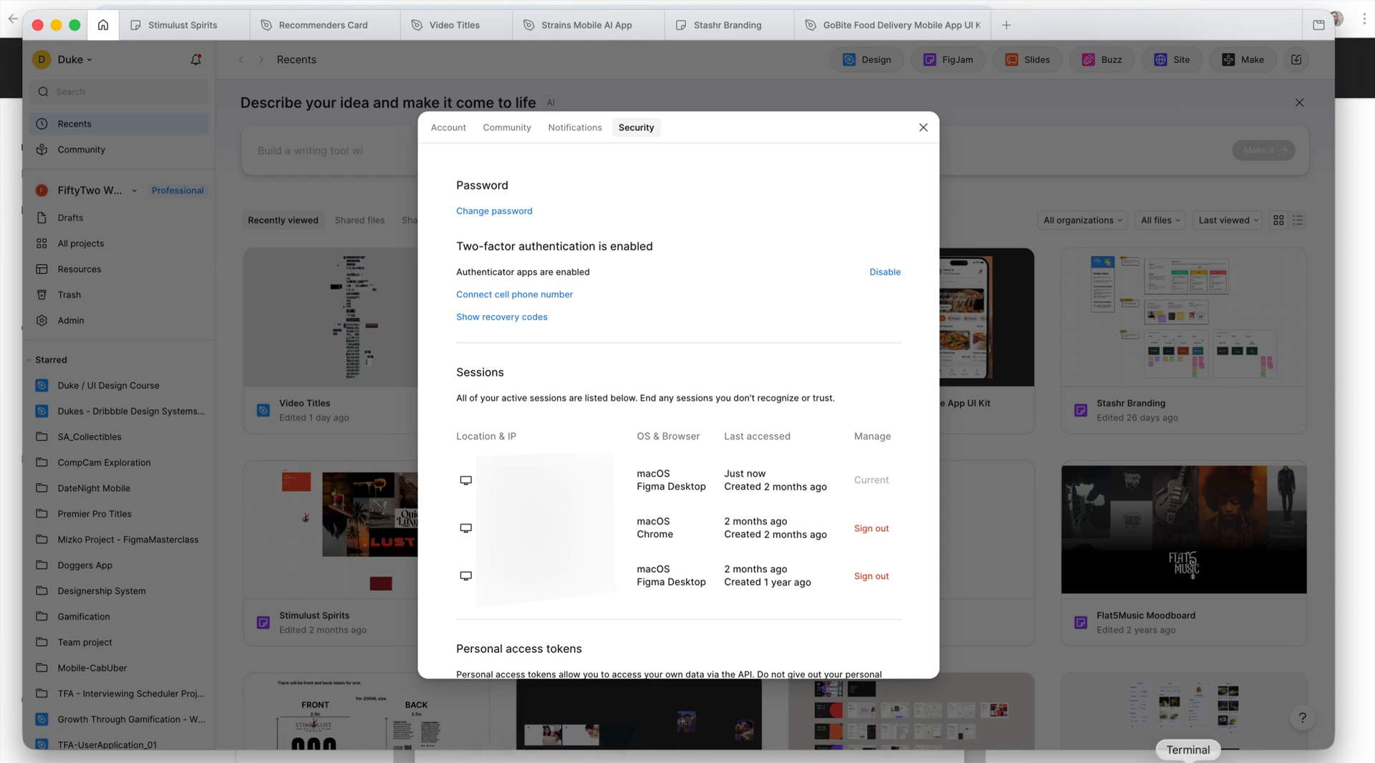
- Switch to Terminal and open a new window with the Basic profile
left_click(1191, 760)
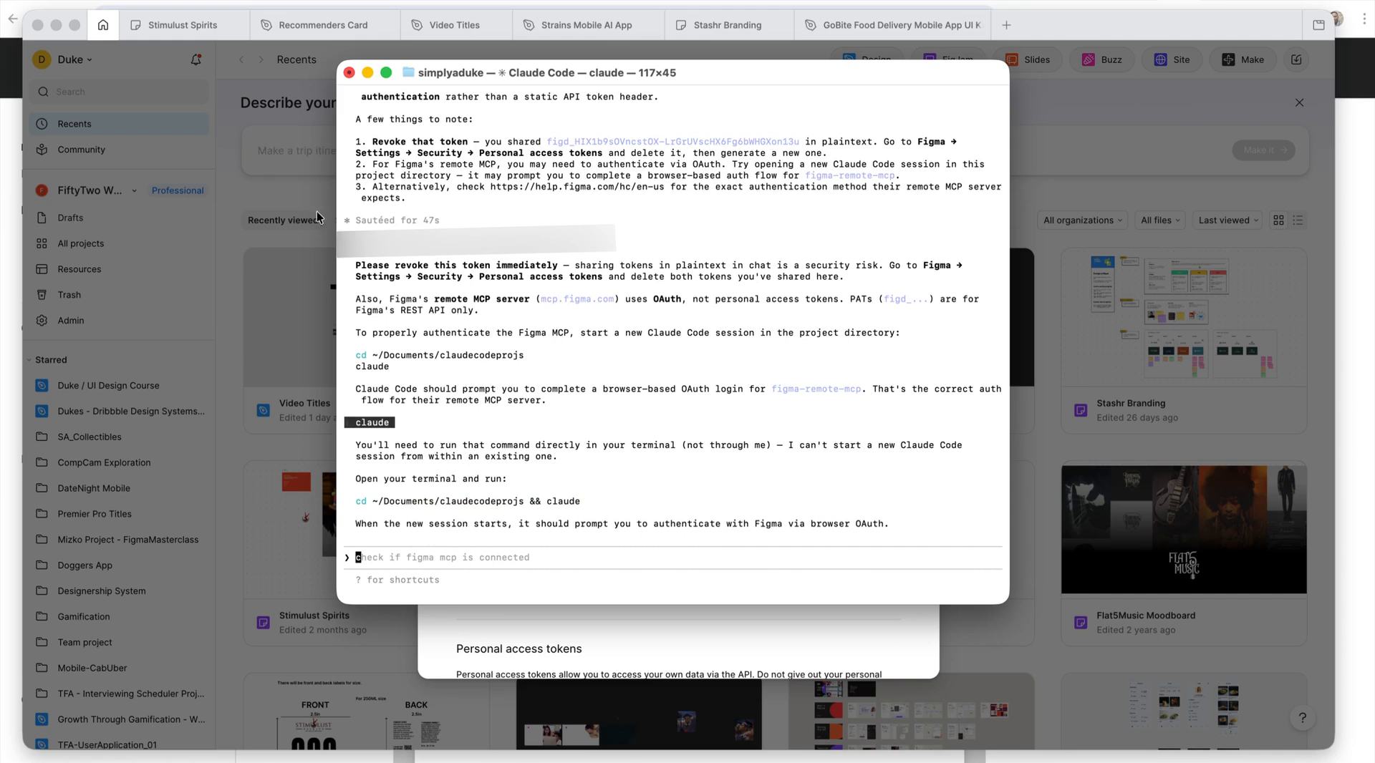
left_click(109, 0)
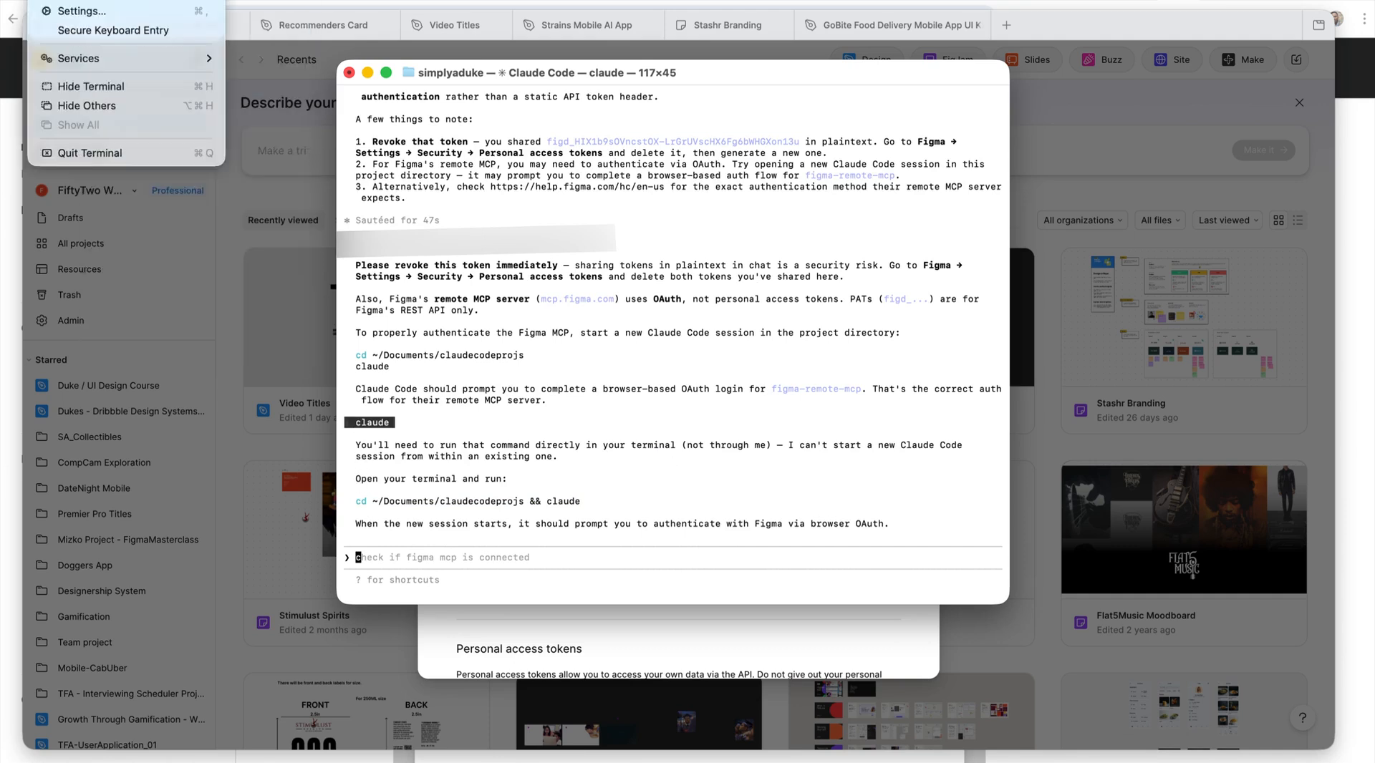
mouse_move(143, 3)
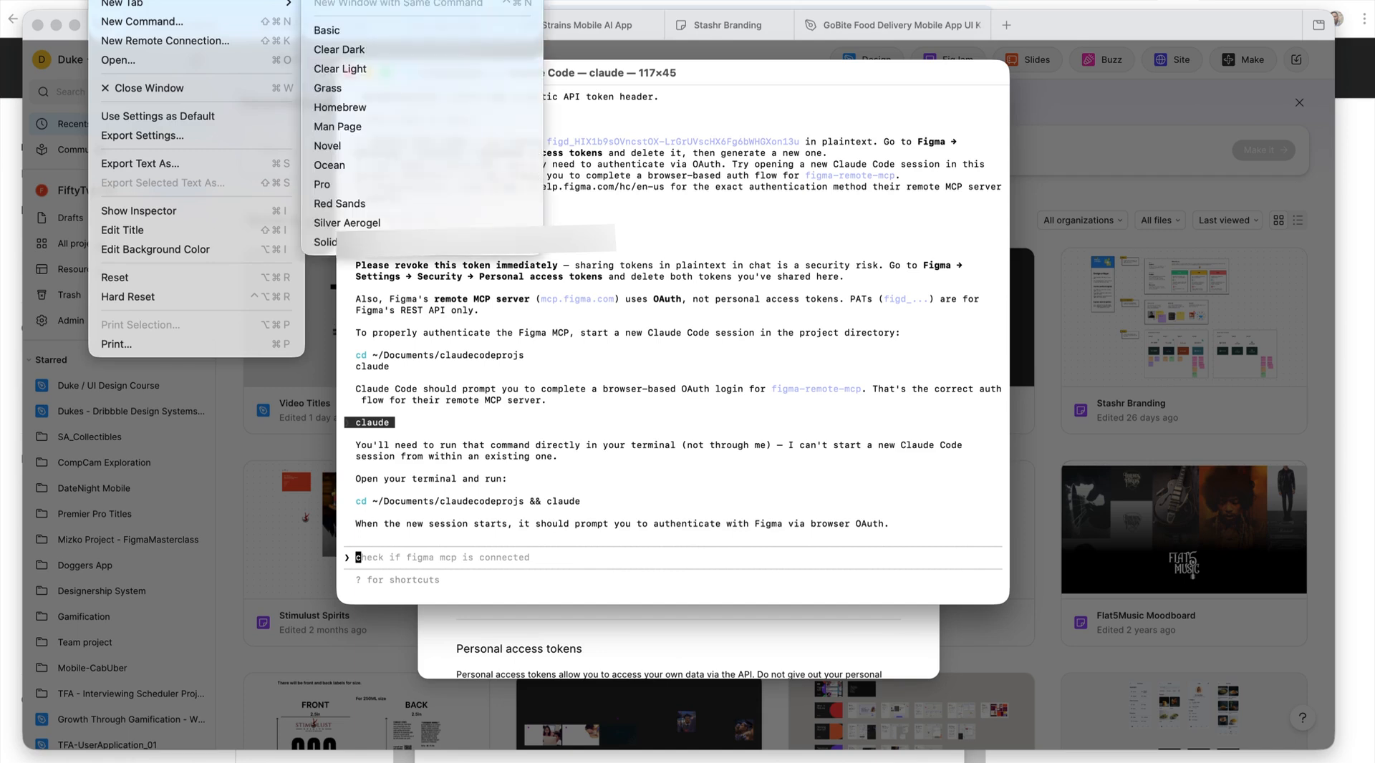
left_click(326, 30)
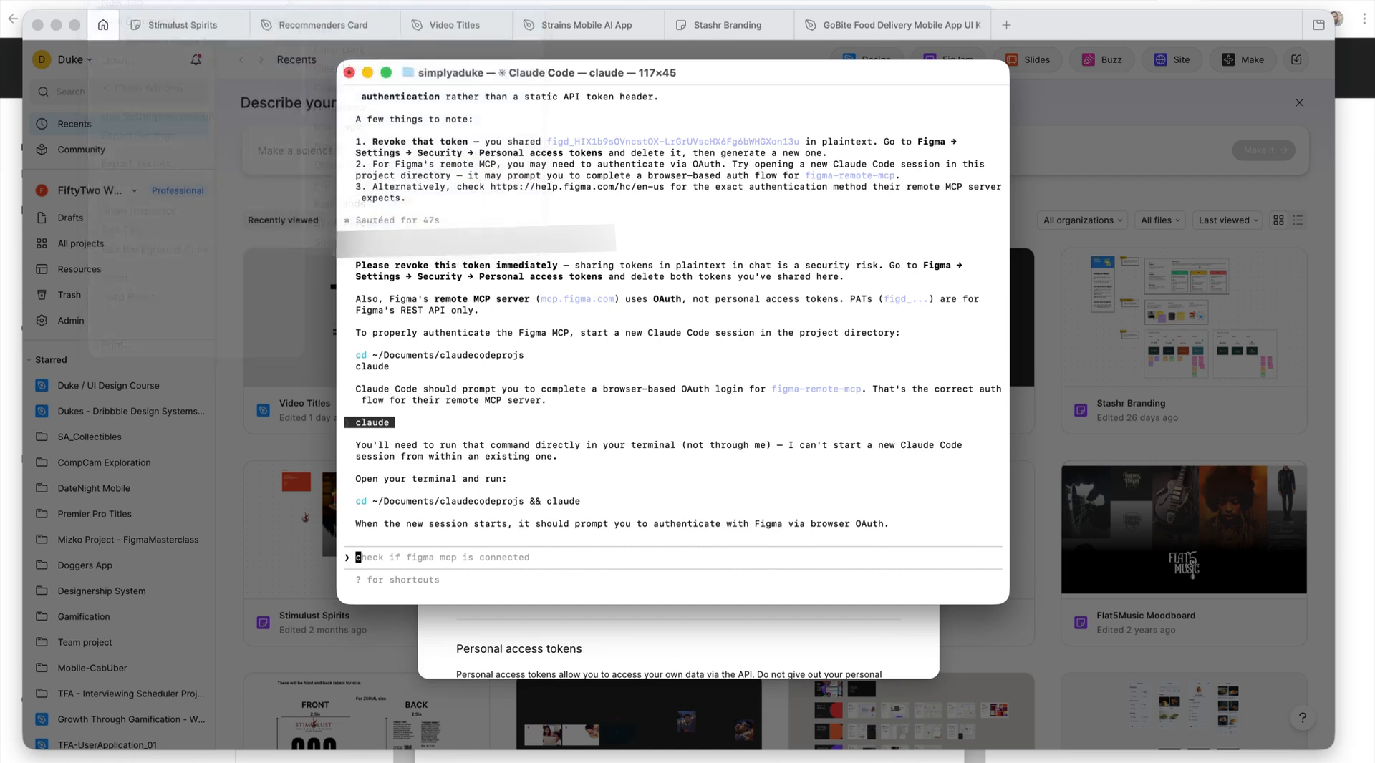
left_click_drag(600, 182, 787, 108)
left_click_drag(686, 94, 673, 96)
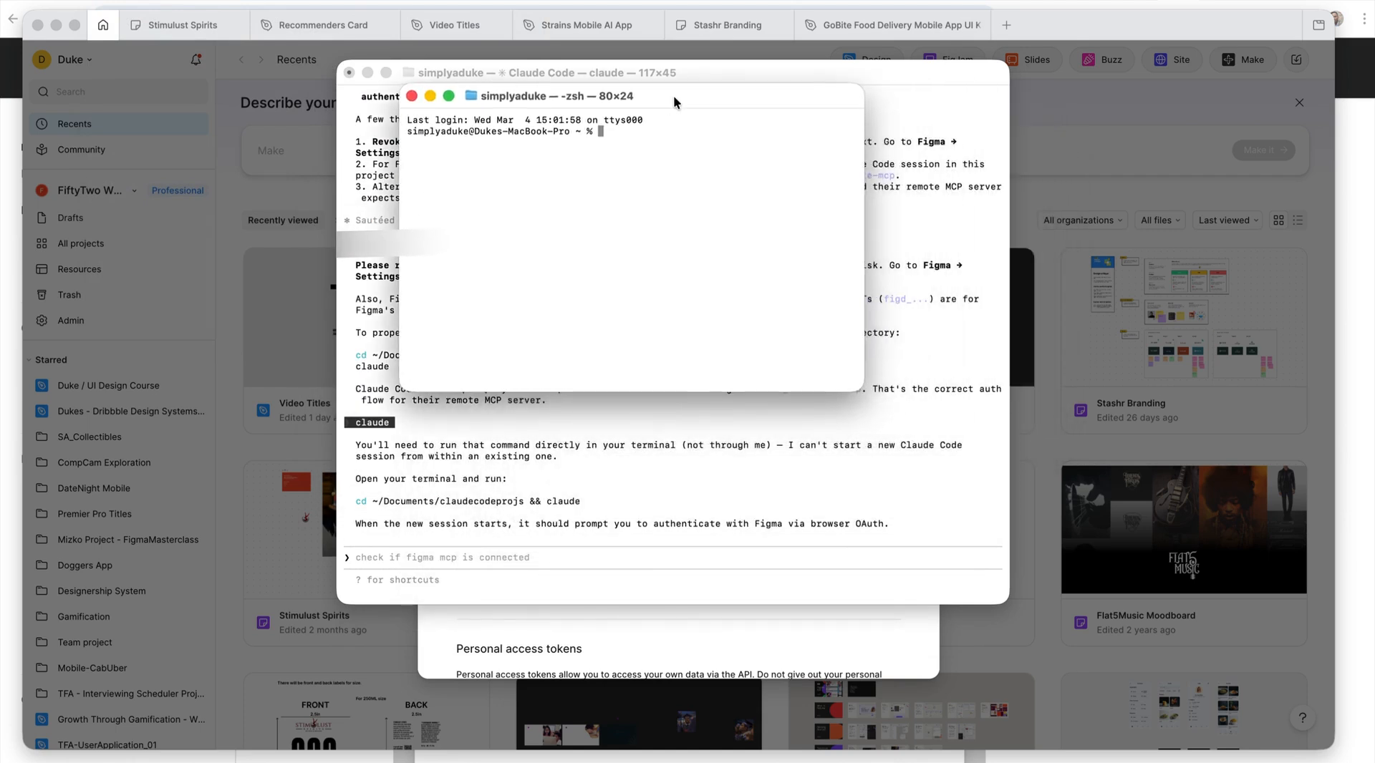
- Run cd ~/Documents/claudecodeprojs && claude in the new window and trust the project folder
type("cd ~/Documents/claudecodeprojs && claude")
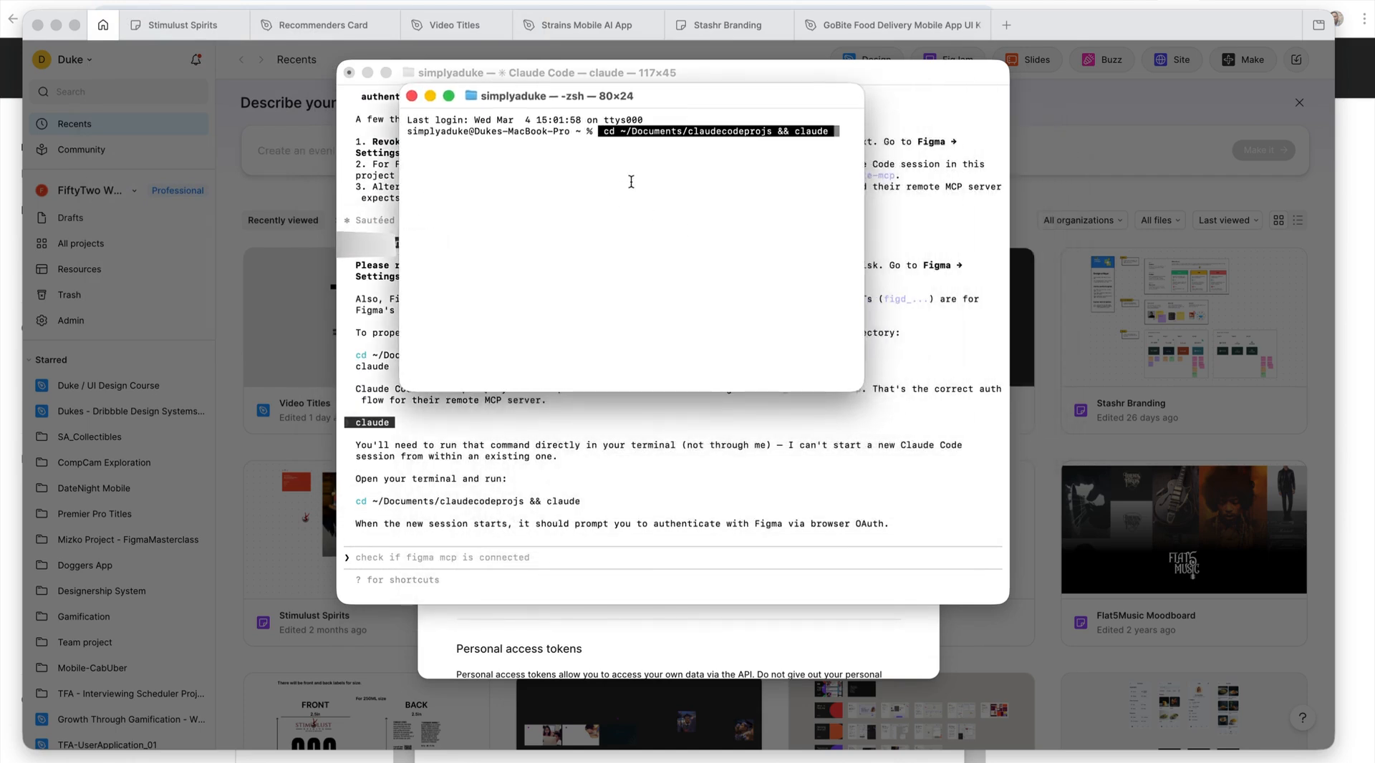
key("Return")
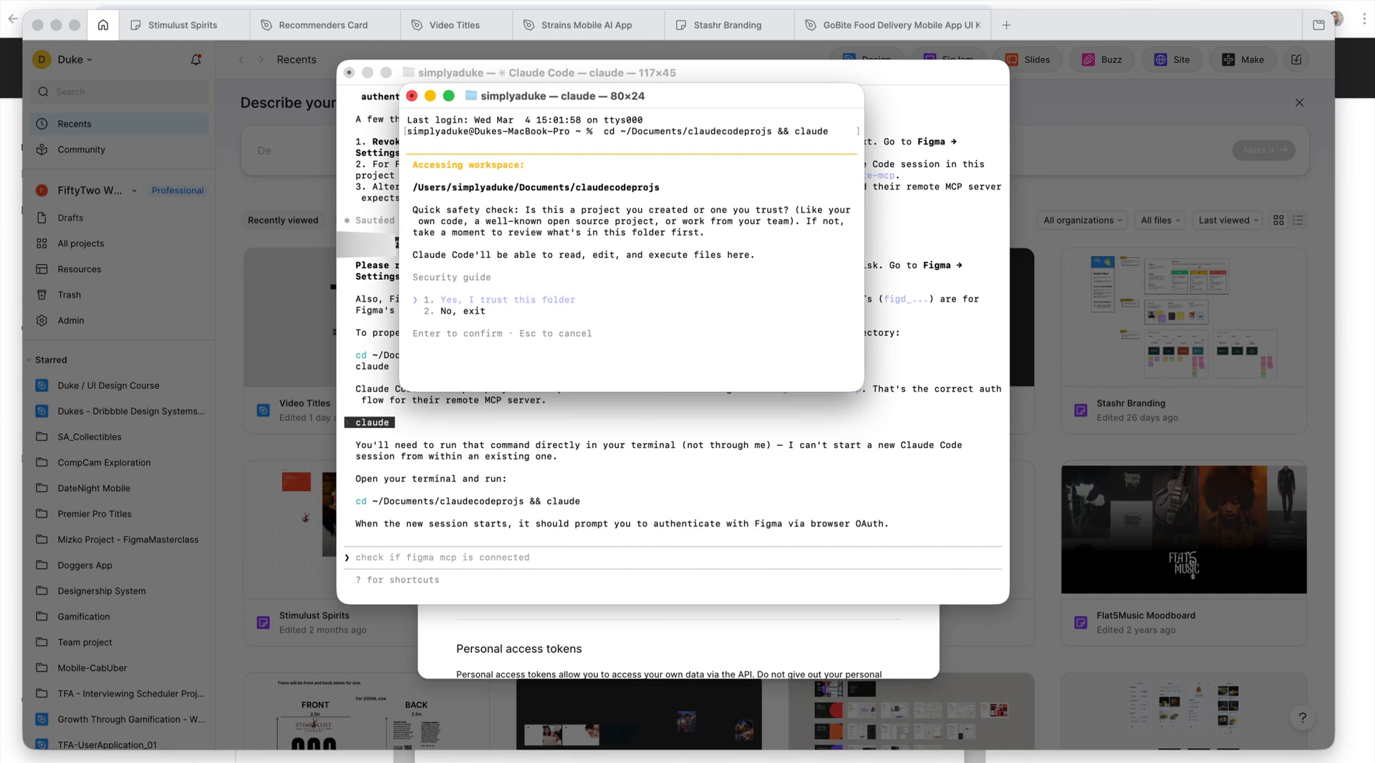
key("Return")
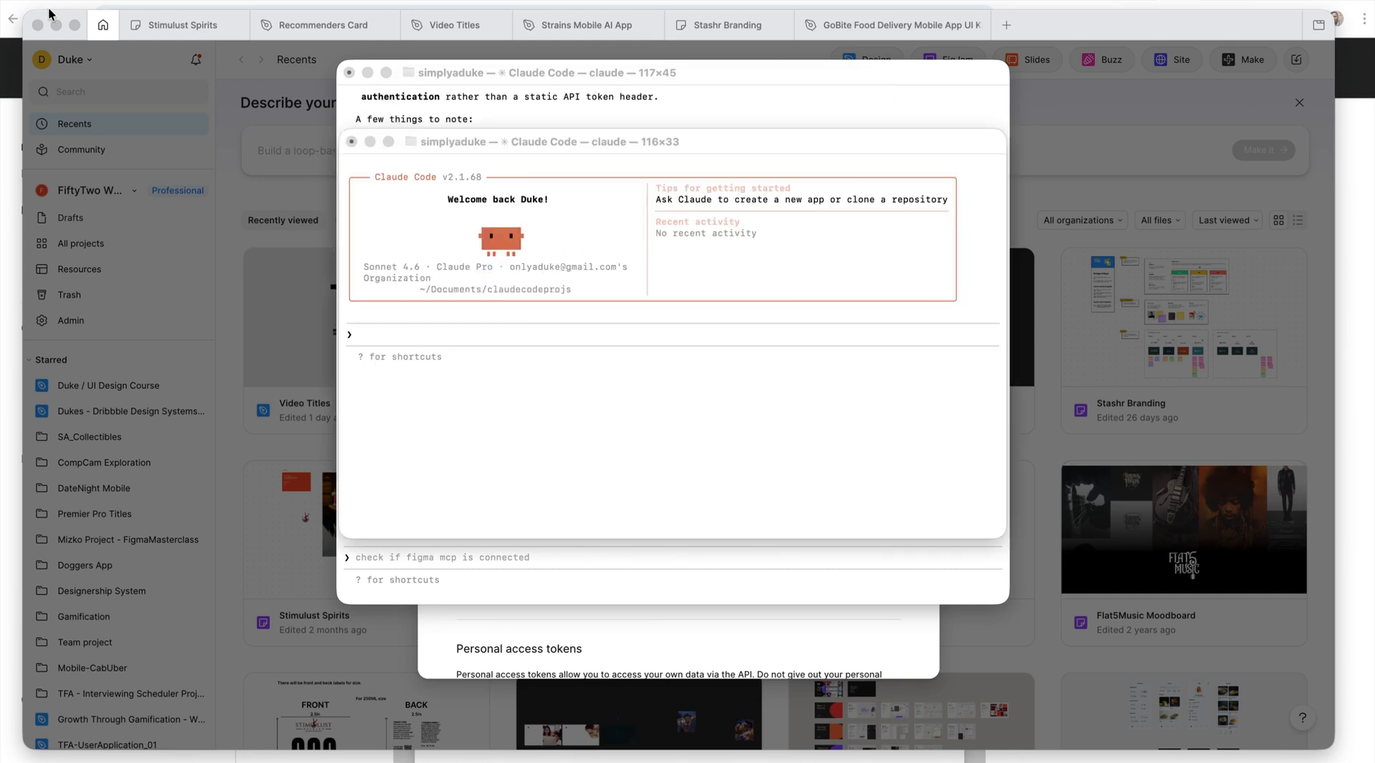
left_click(55, 25)
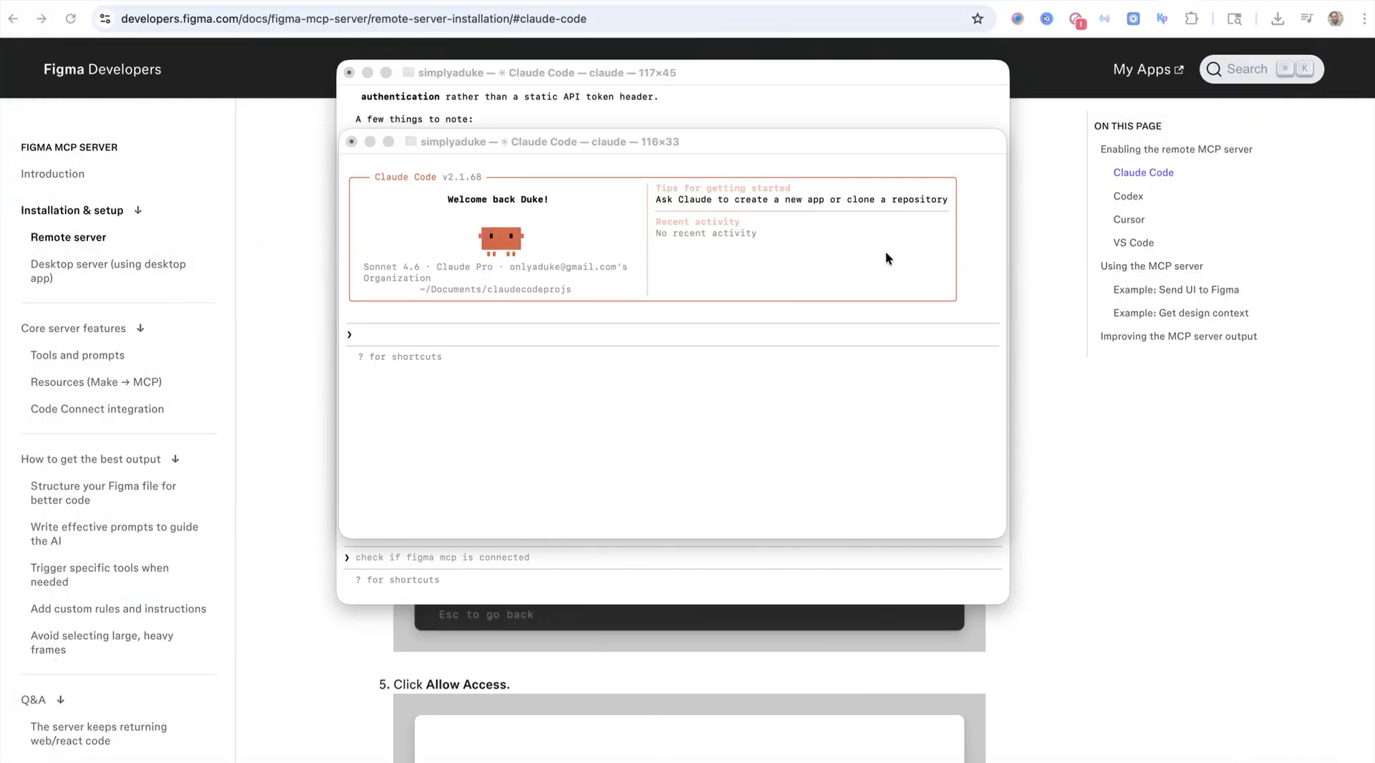
left_click(1063, 327)
scroll(919, 533, "down", 7)
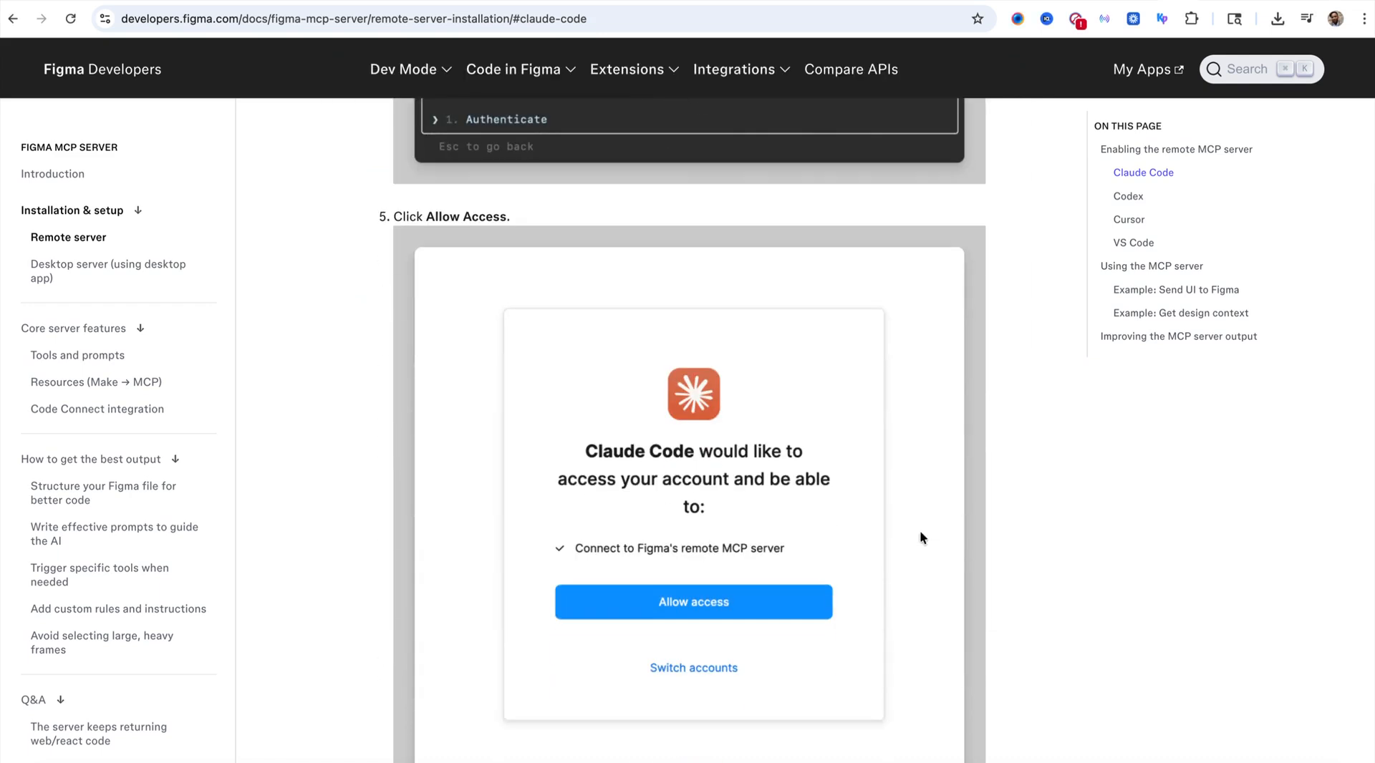
scroll(920, 538, "down", 3)
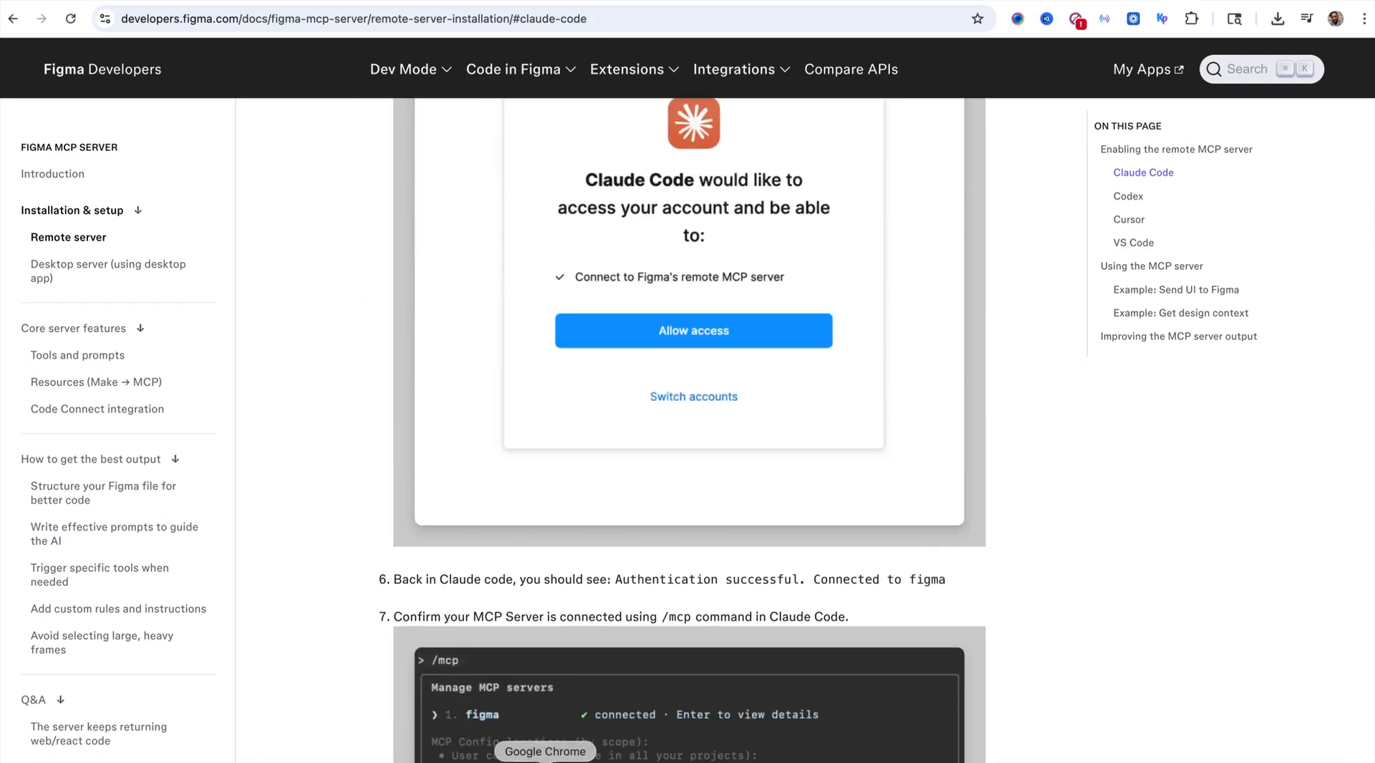
left_click(515, 756)
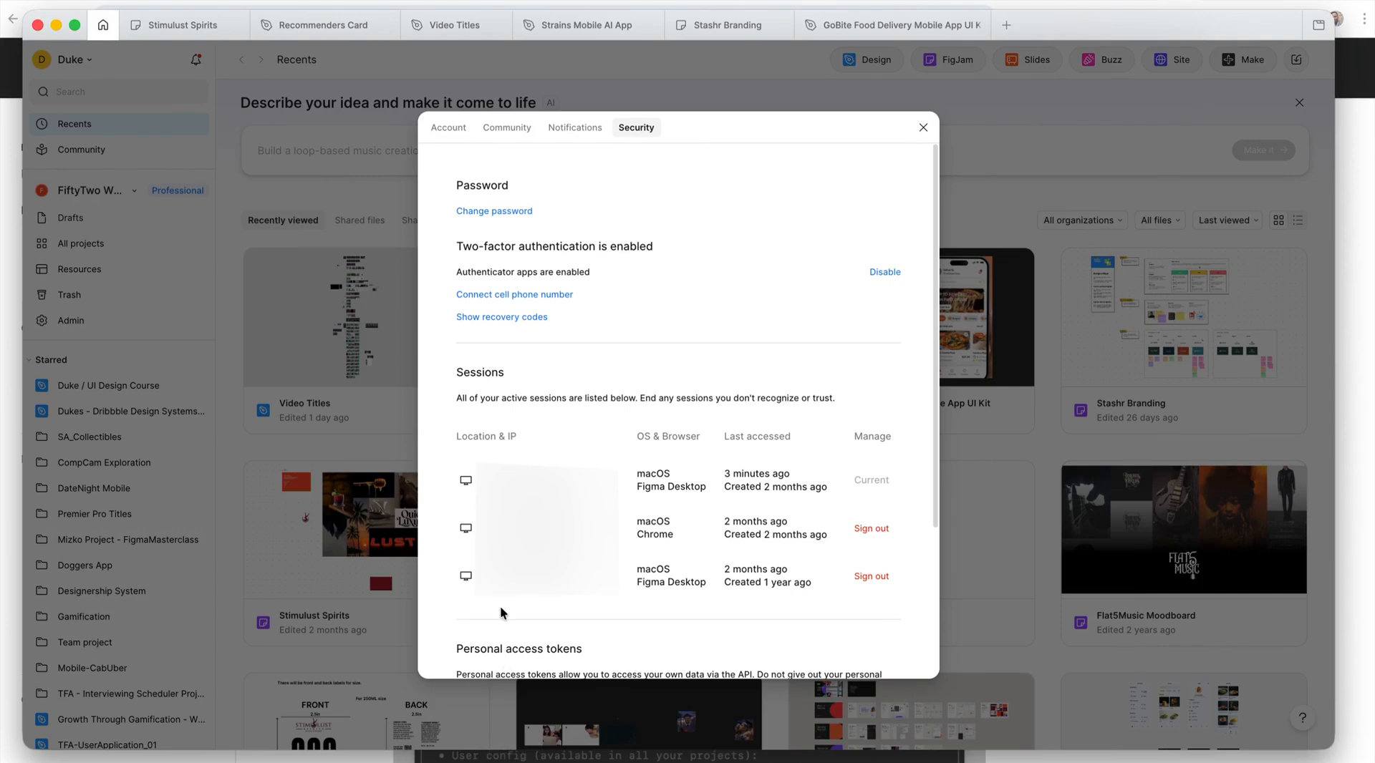
left_click(923, 129)
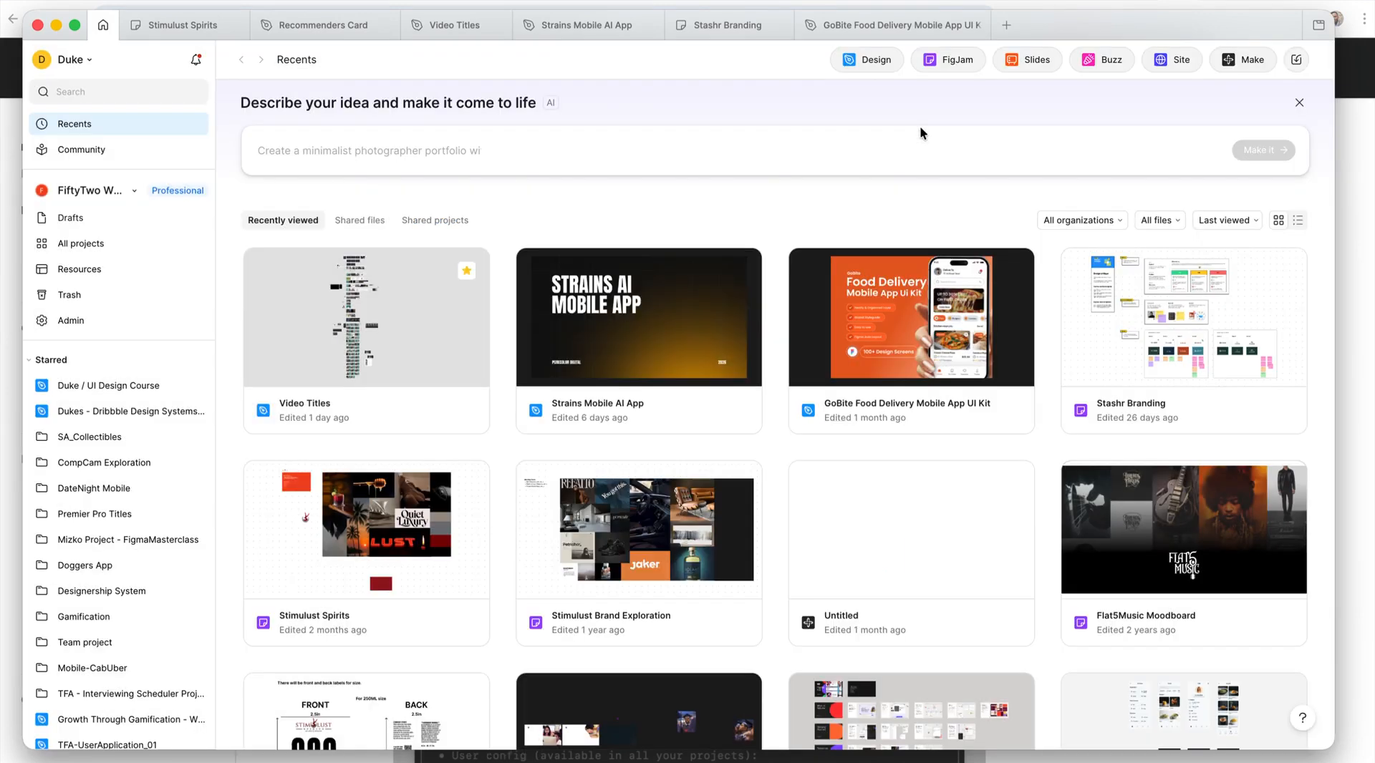
left_click(57, 28)
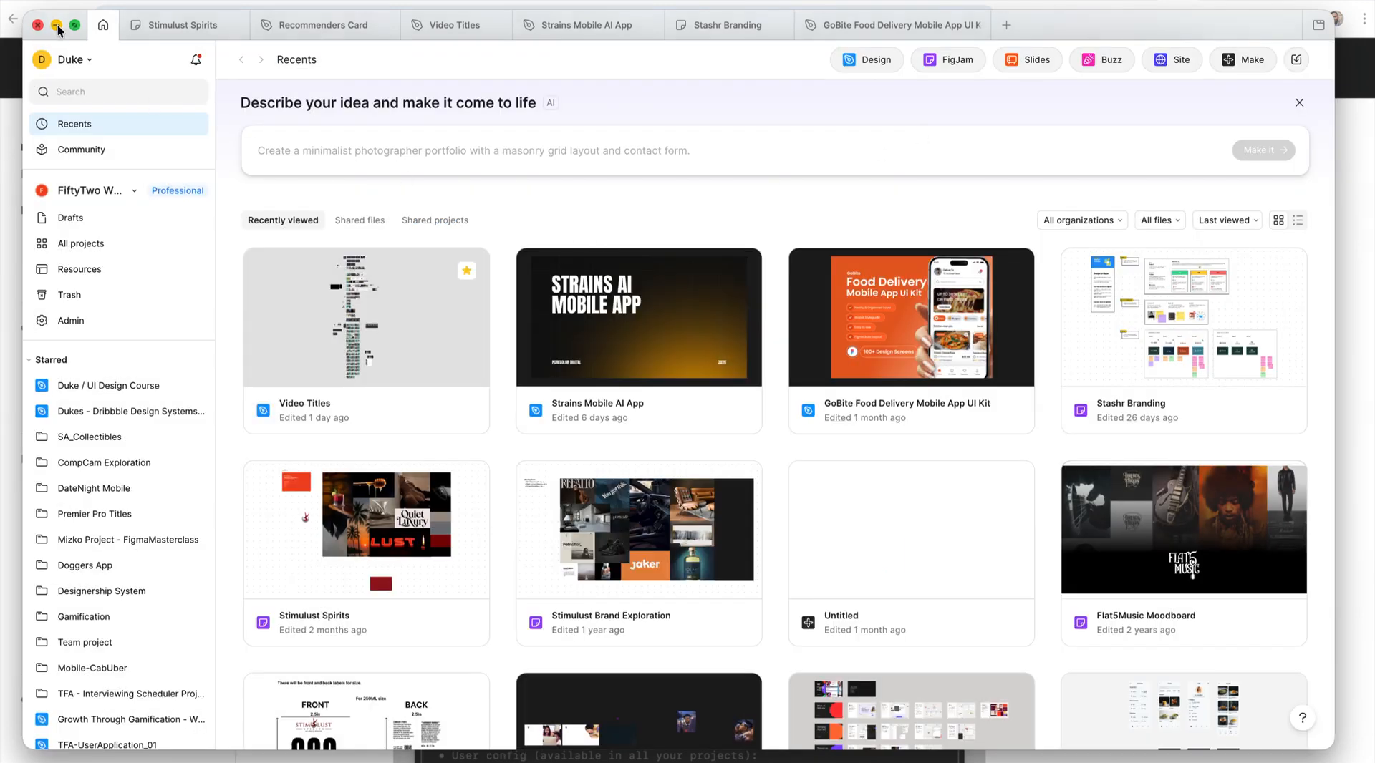
scroll(463, 592, "down", 5)
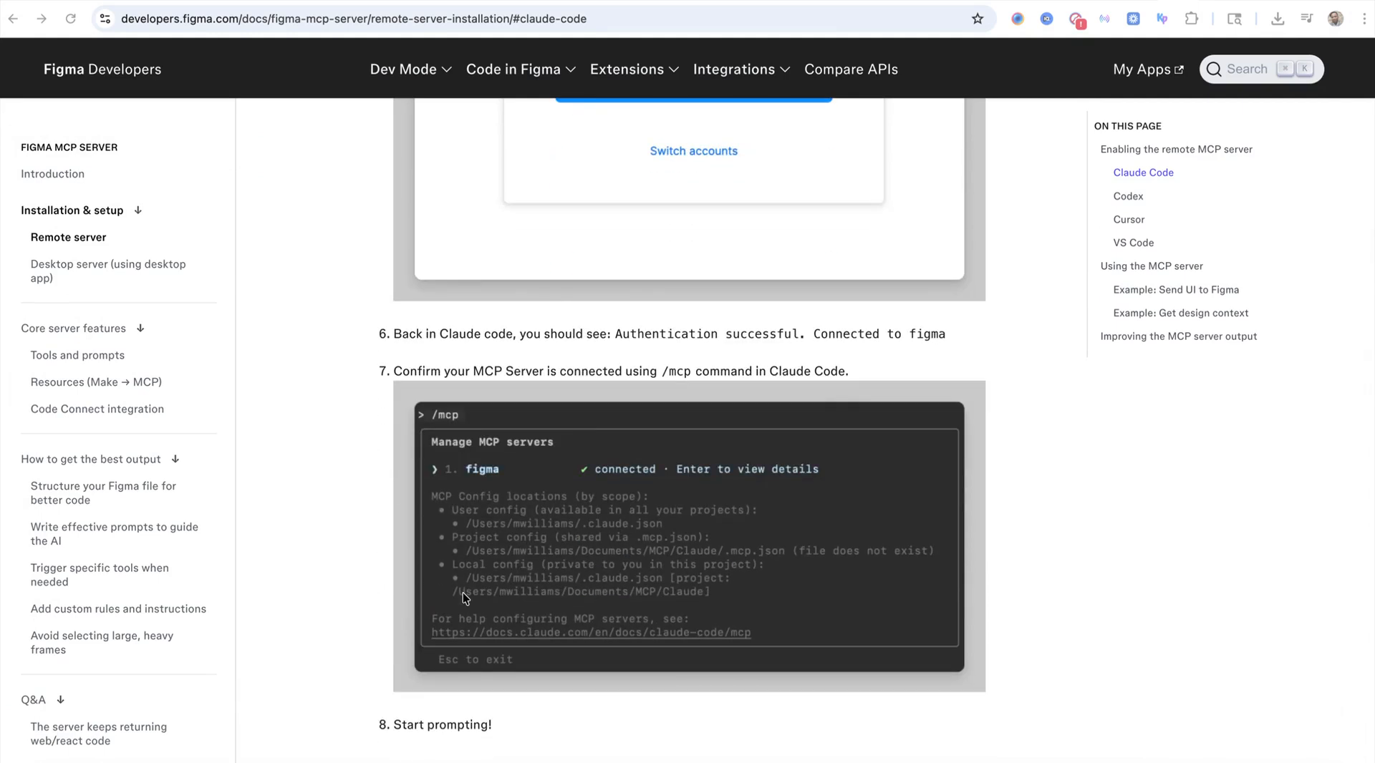
scroll(462, 591, "up", 1)
- Run /mcp in the new Claude Code session in Terminal and start authentication for figma-remote-mcp
left_click(1148, 762)
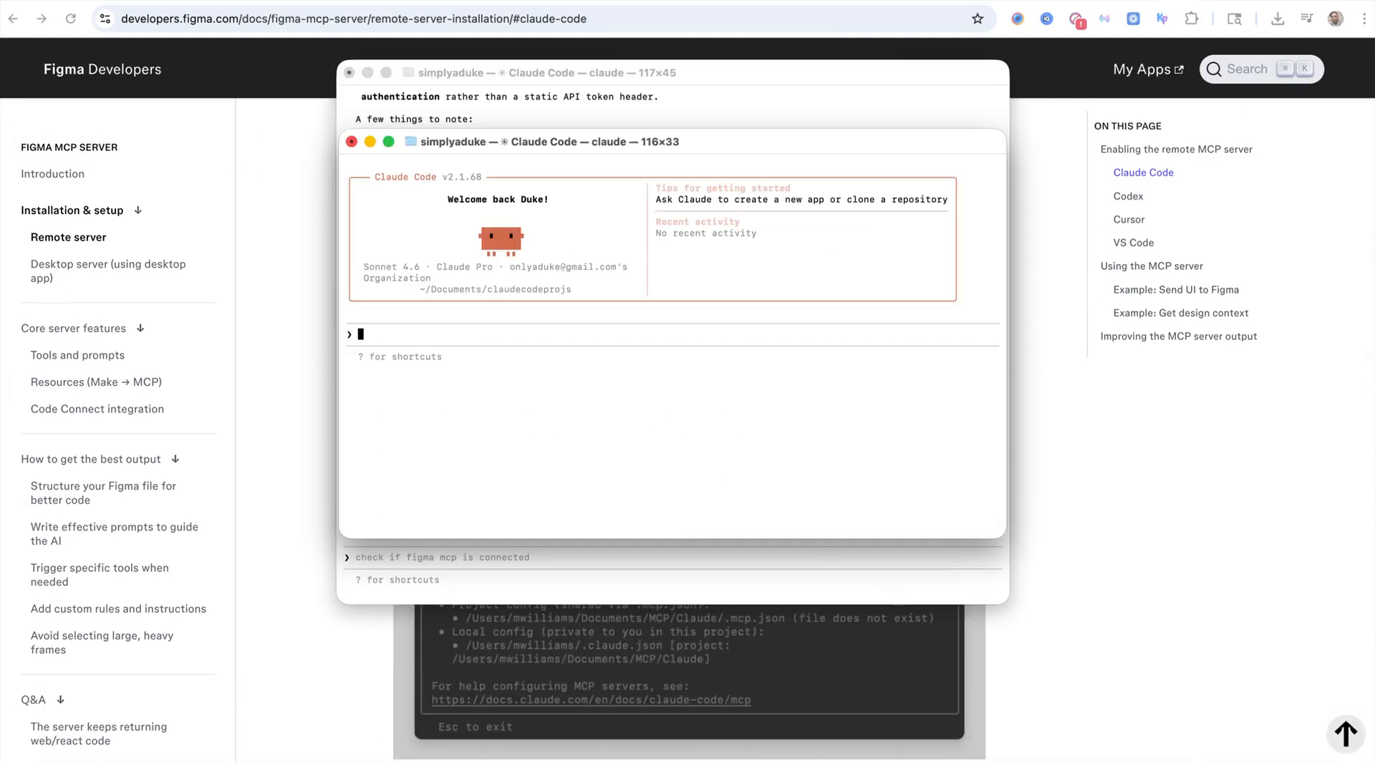
type("/mcp")
key("Return")
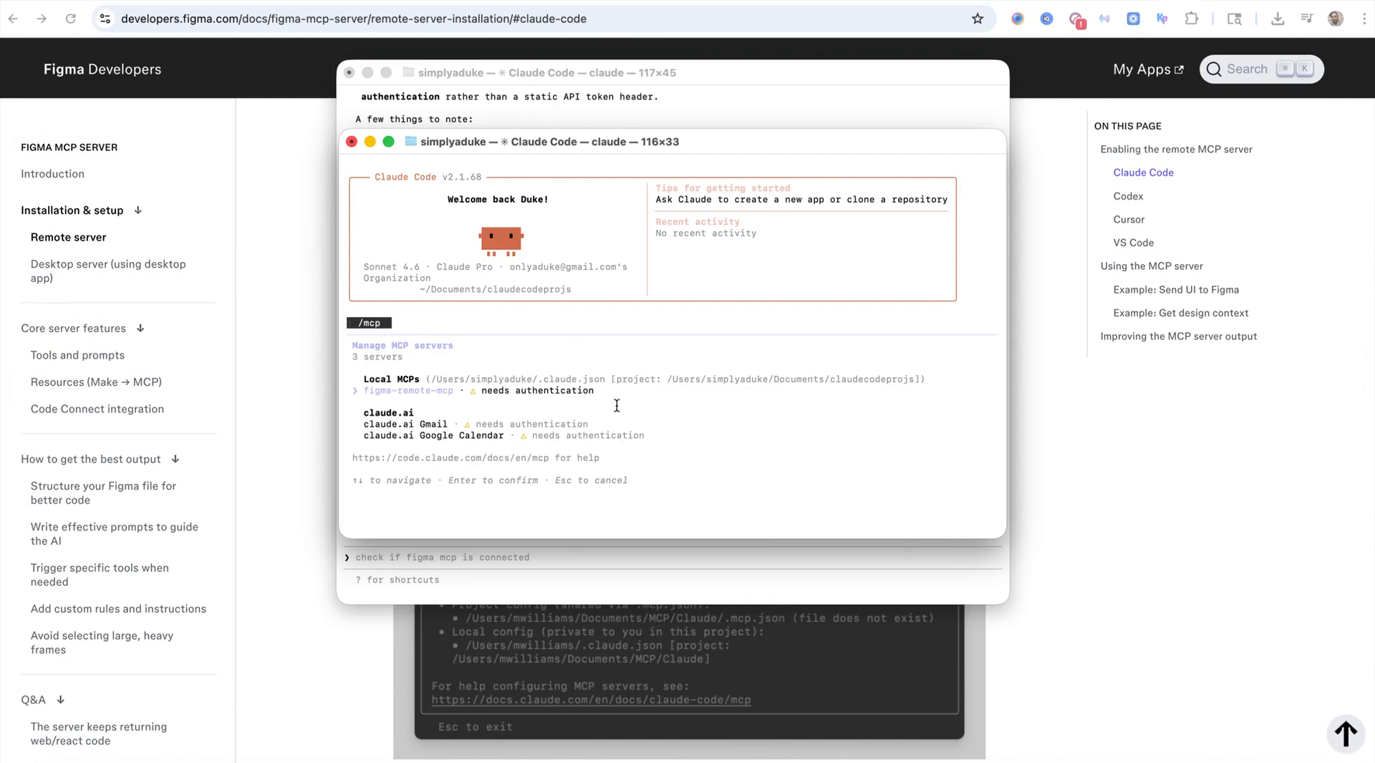
key("Return")
key("Return")
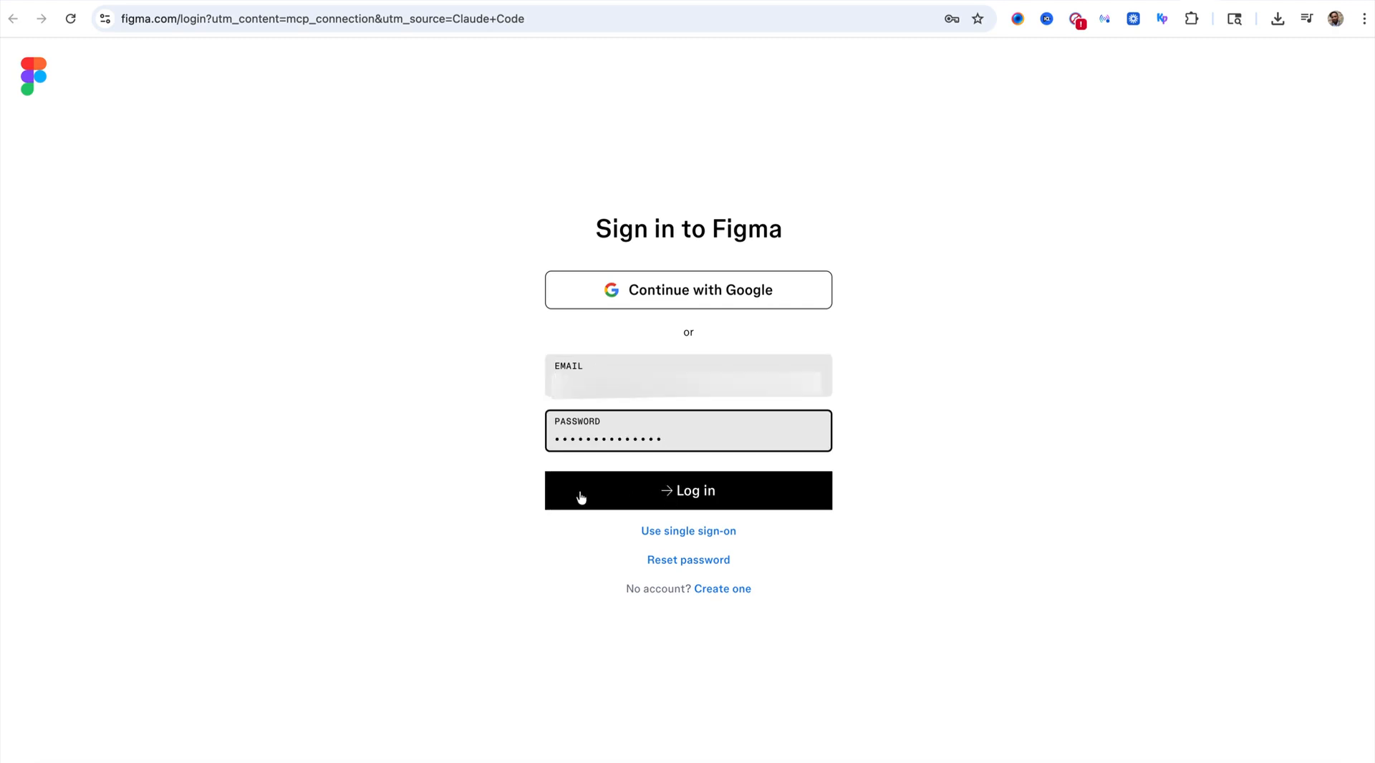
- Sign in to Figma in the browser with the account email, password and authentication code
left_click(561, 545)
left_click(588, 498)
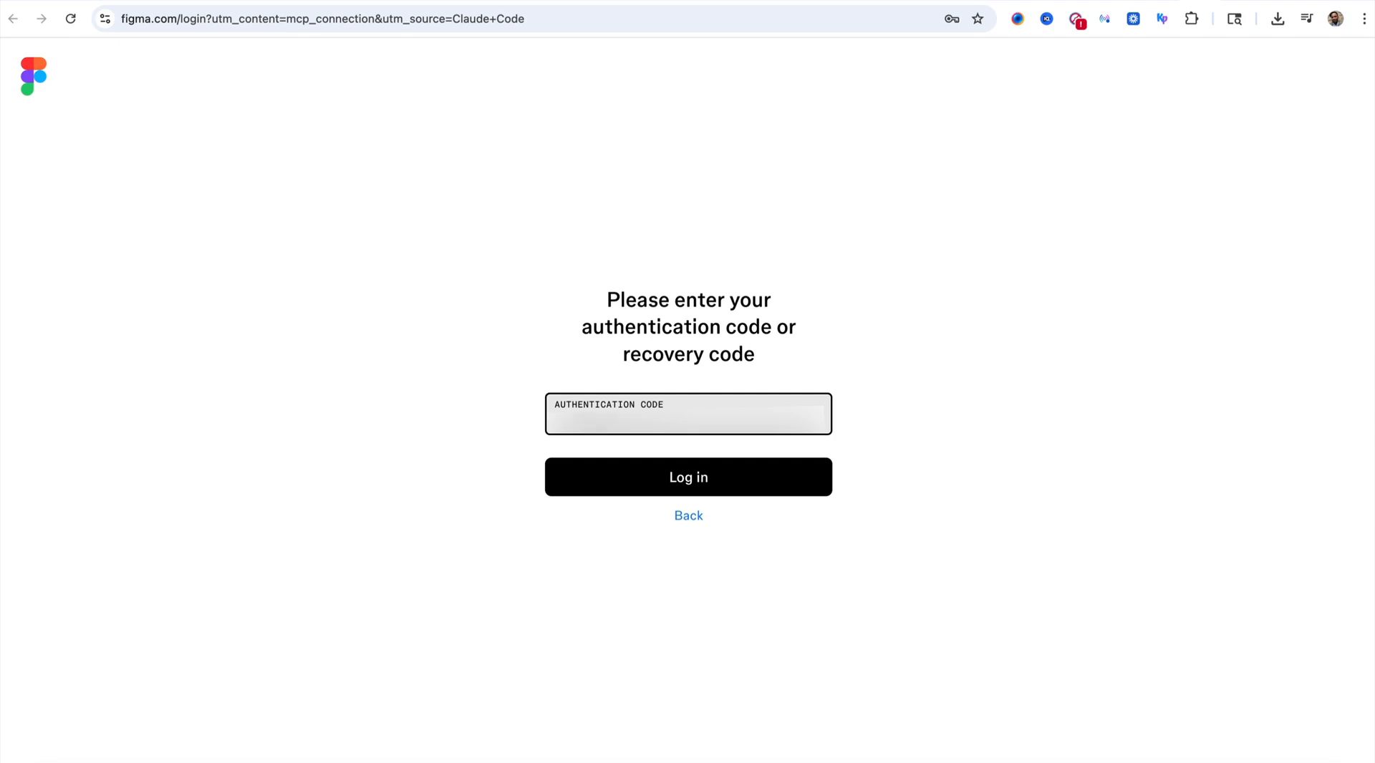
left_click(773, 483)
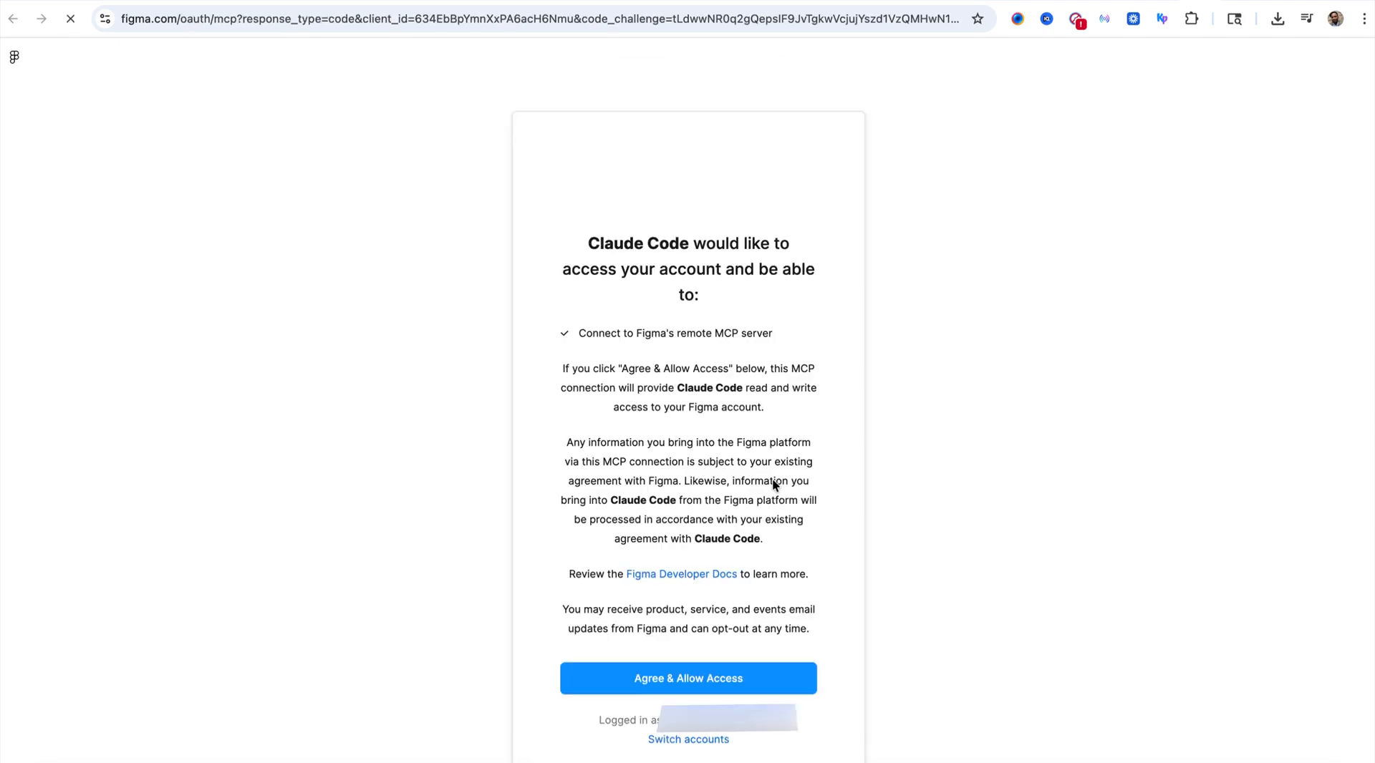
- Grant Claude Code access to the Figma account on the consent page, and switch back to Terminal
scroll(927, 577, "down", 2)
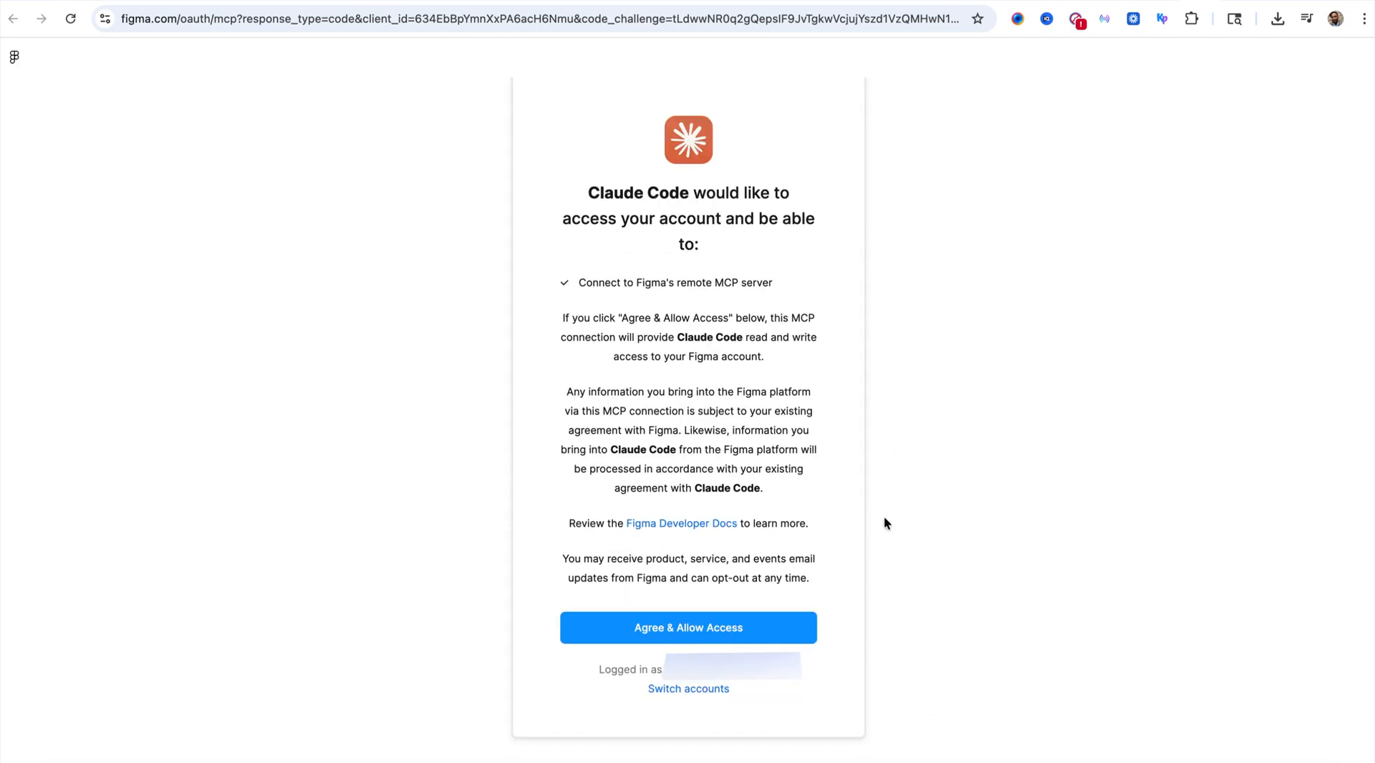
scroll(874, 650, "down", 1)
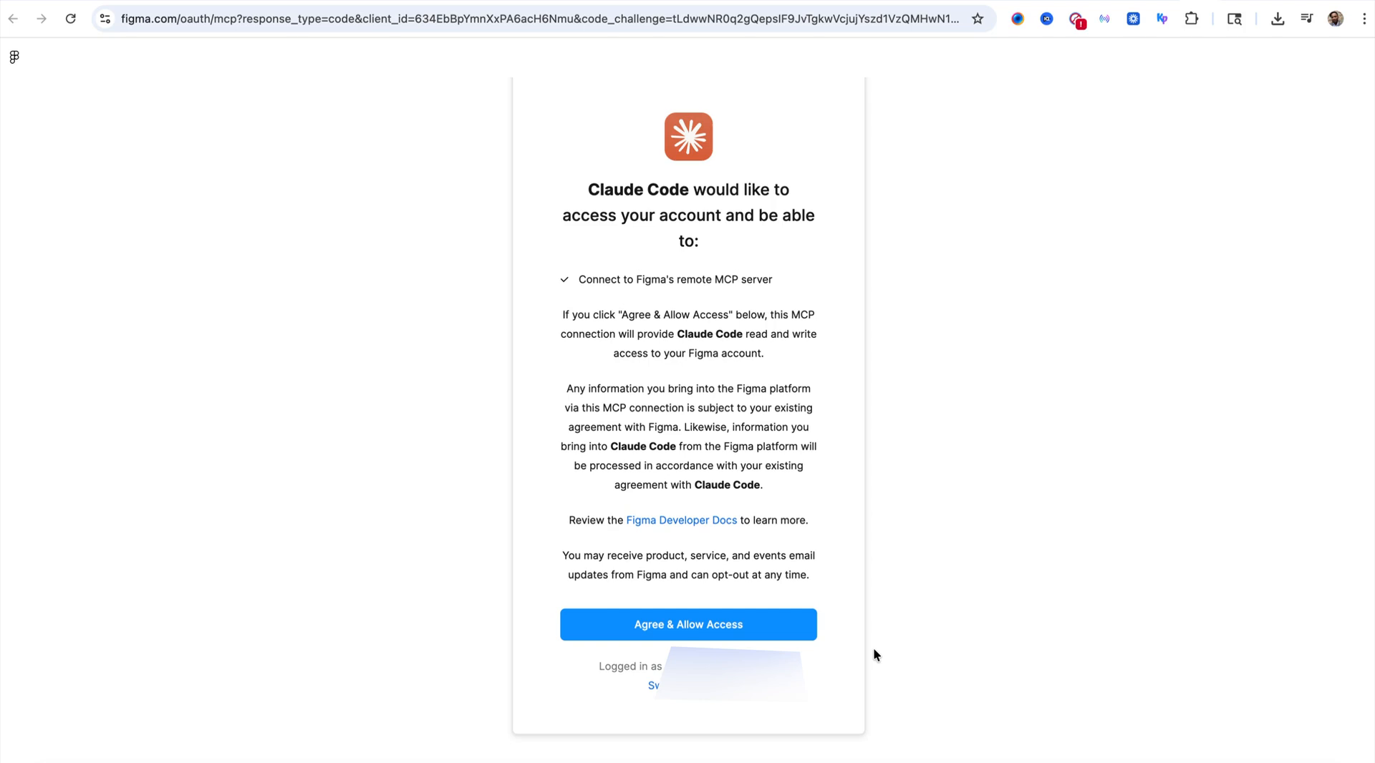
left_click(653, 627)
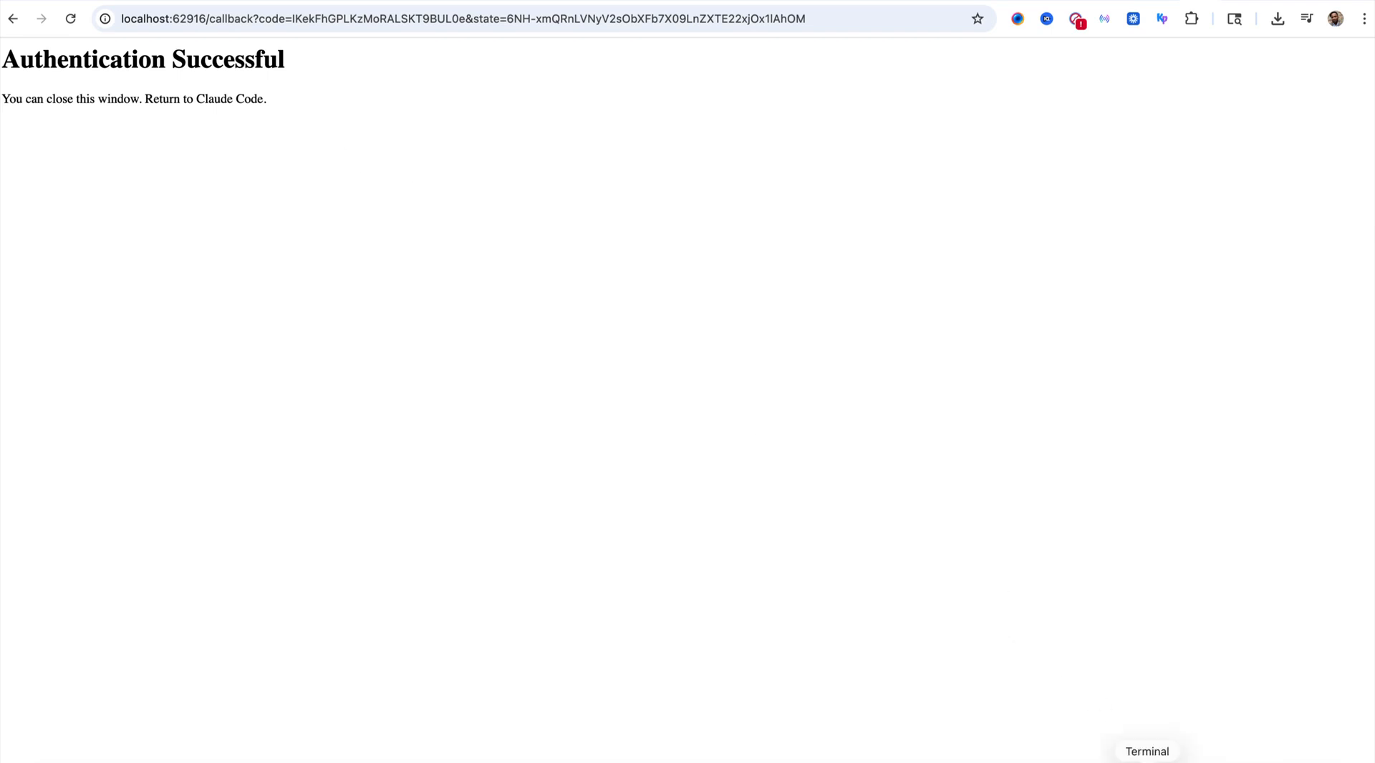
left_click(1146, 762)
left_click(102, 0)
mouse_move(144, 0)
left_click(386, 2)
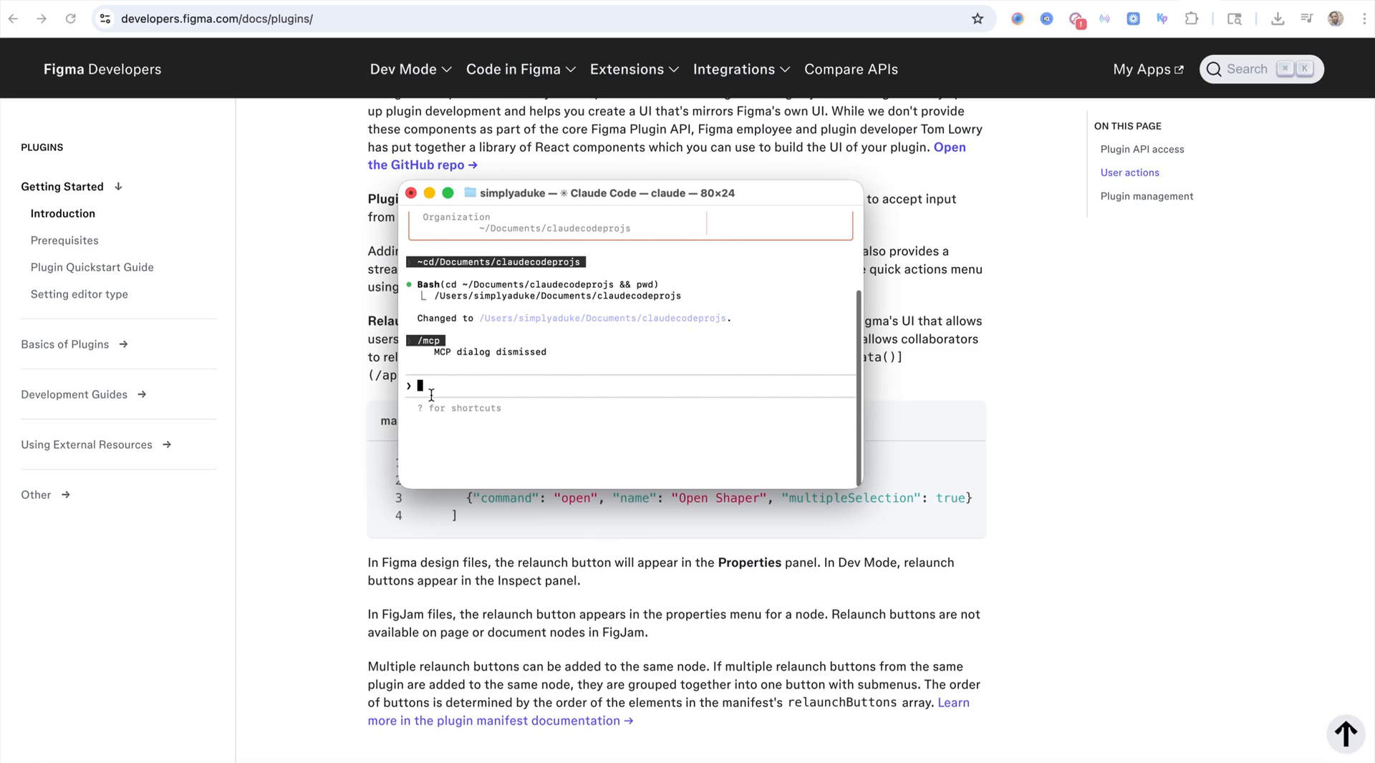
- Try to install the Figma plugin with /plugin install figma@claude-plugins-official, and check the MCP server list with /mcp
key("super+v")
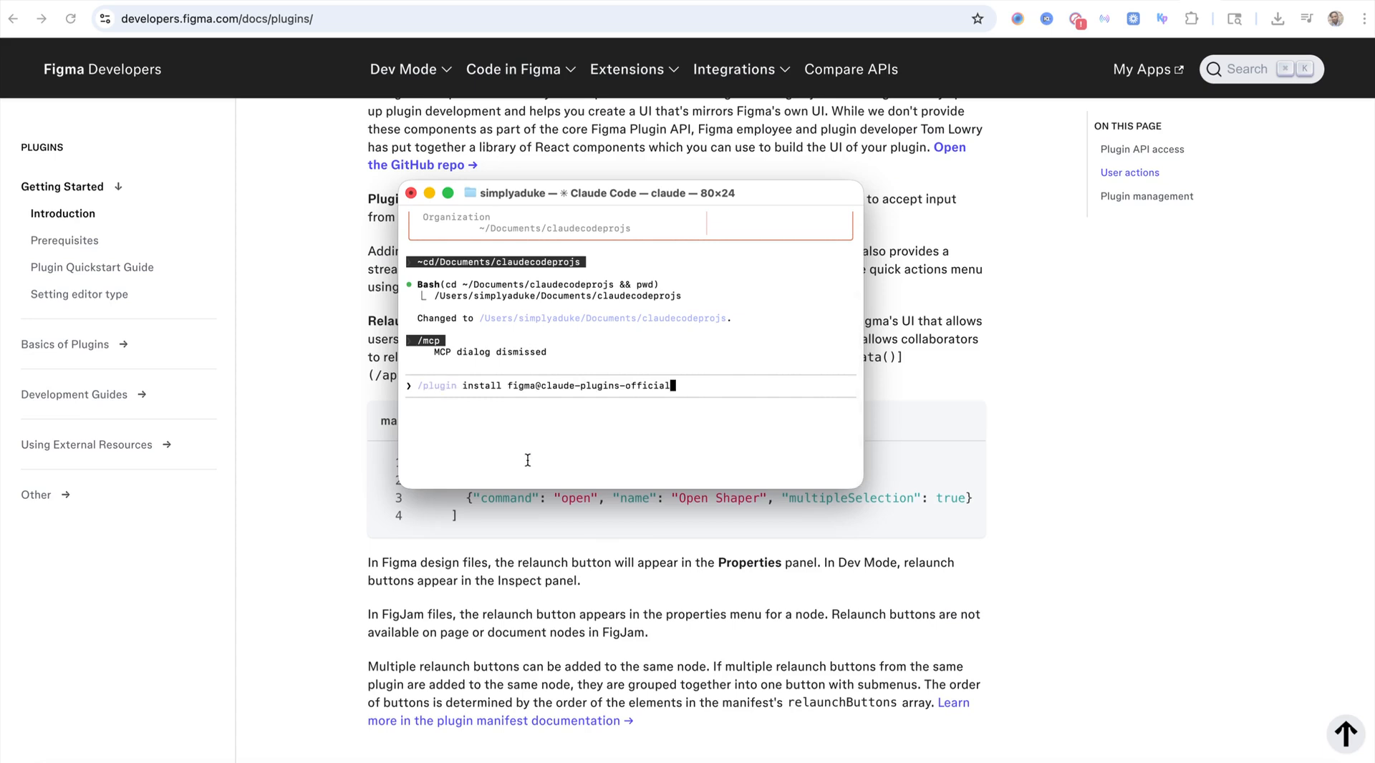
key("Return")
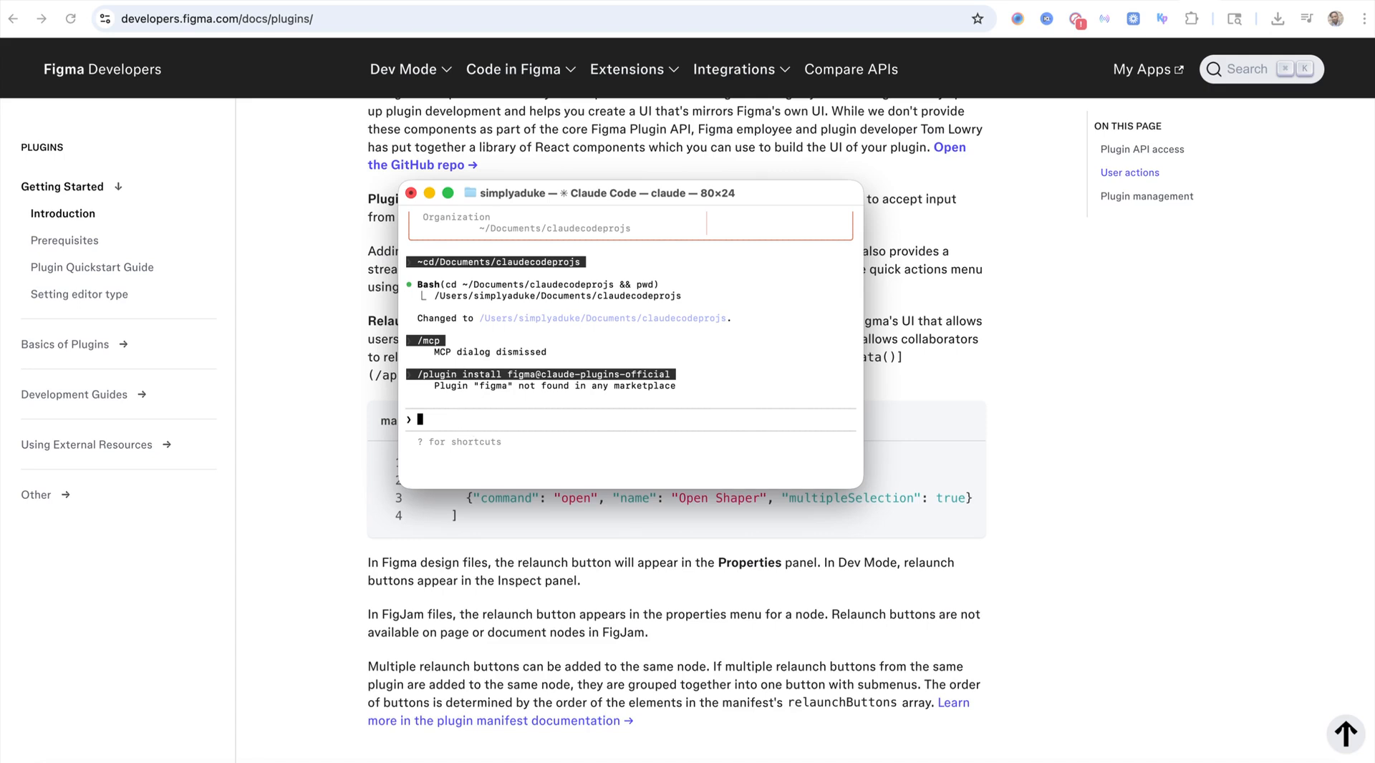
type("/mcp")
key("Return")
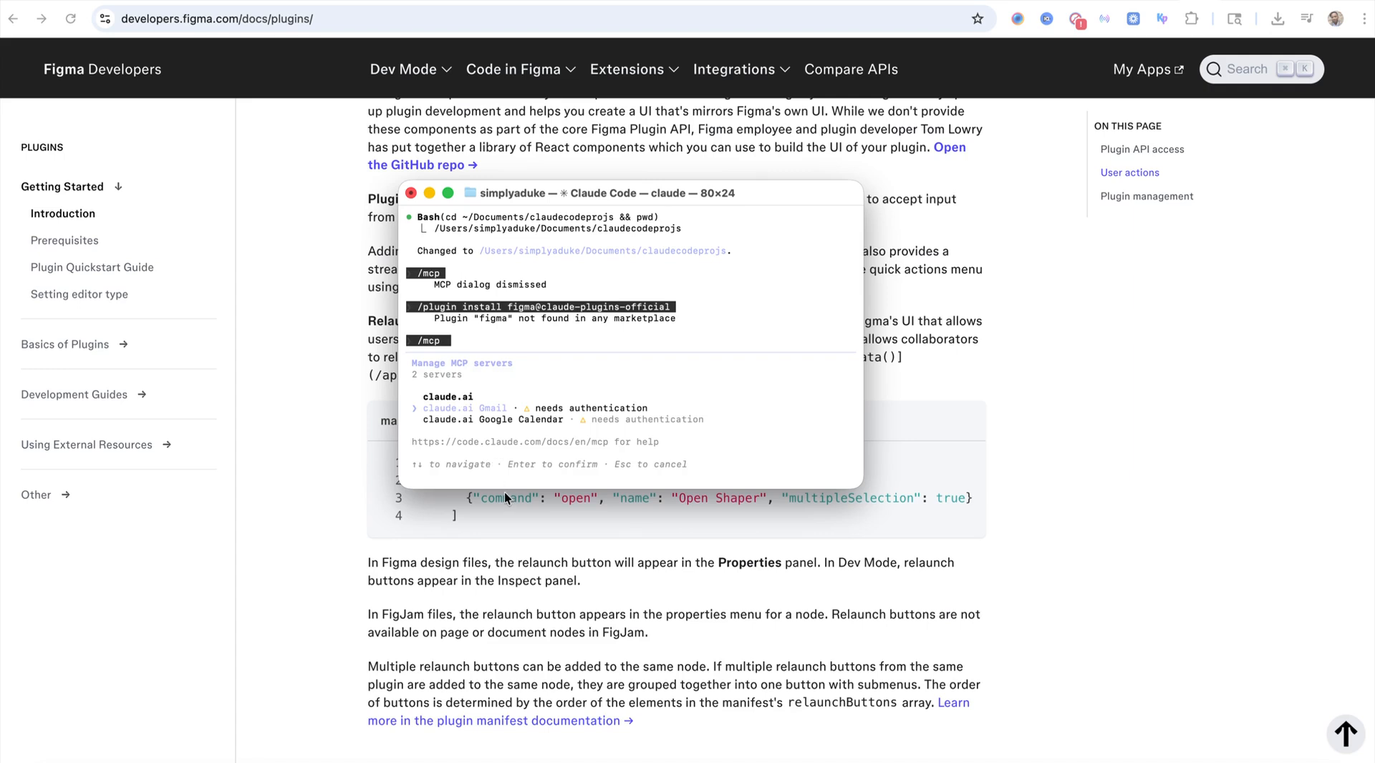
key("Escape")
- Prompt Claude Code with "claude" and "connect figma to claude code via mcp", and run /mcp
type("claude")
key("Return")
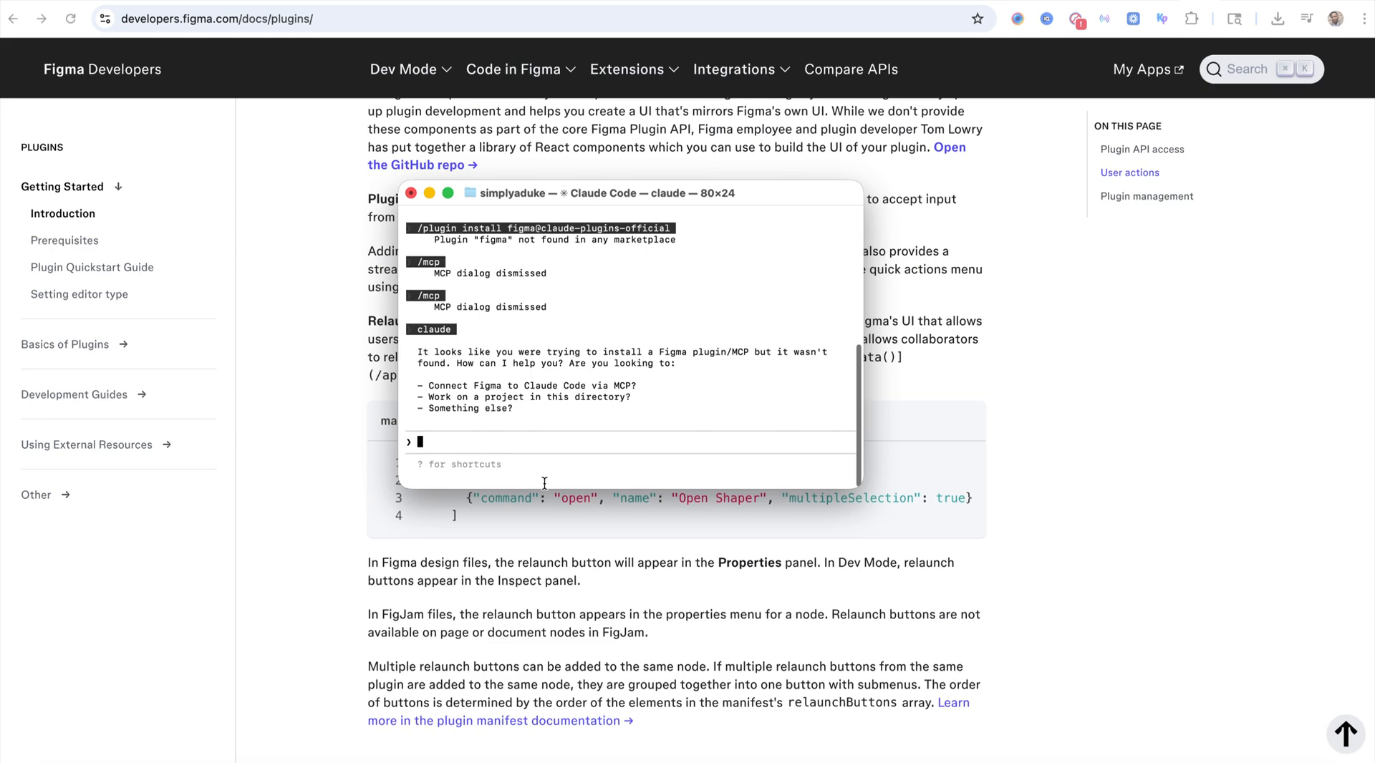
type("connect fig")
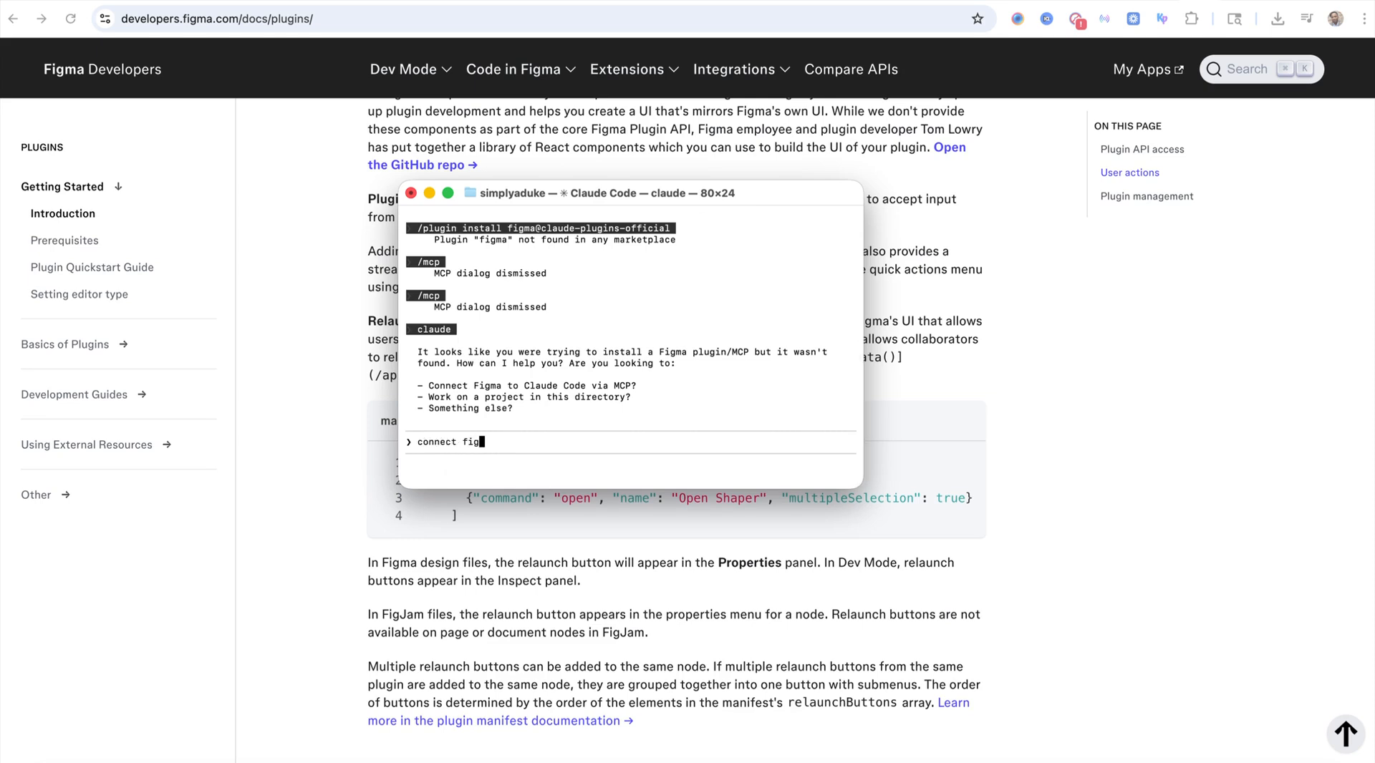
type("ma to claude code via mcp")
key("Return")
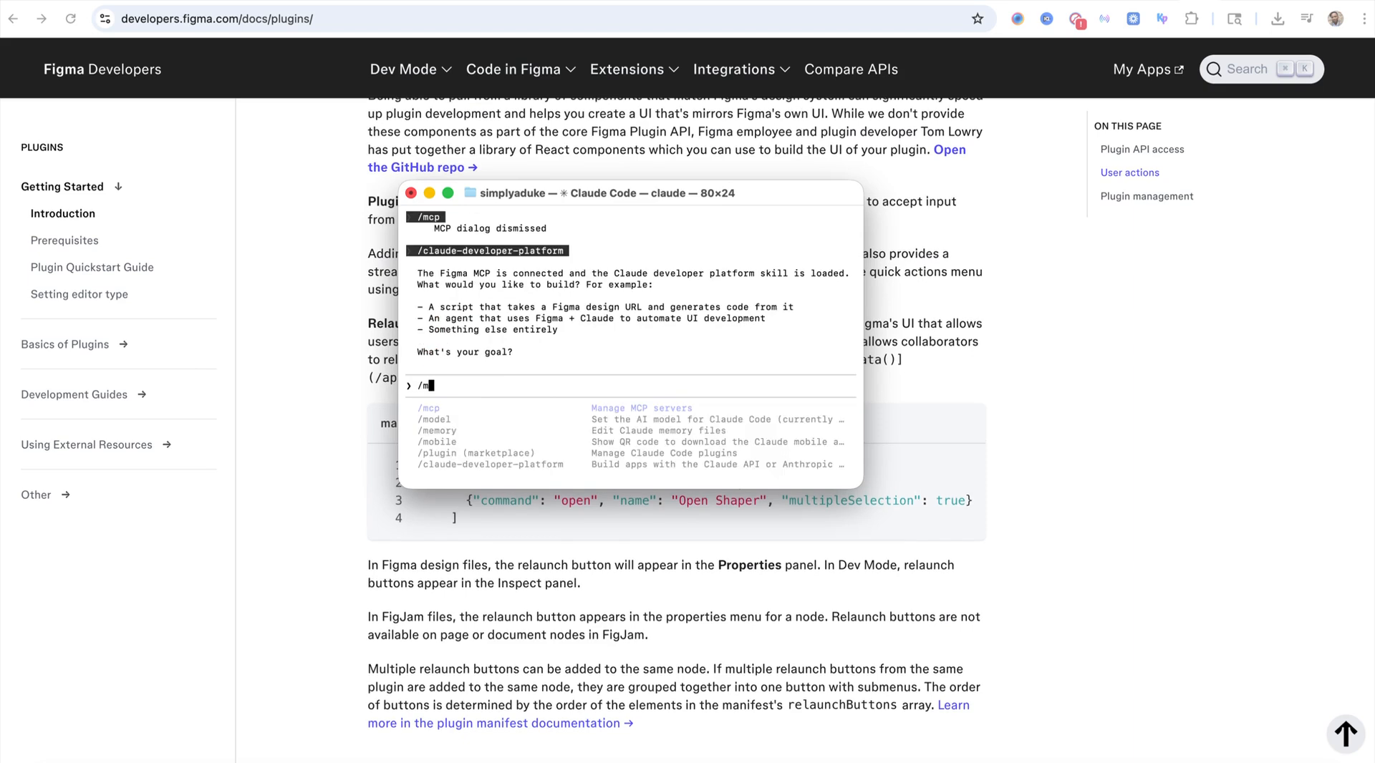
type("/mcp")
key("Return")
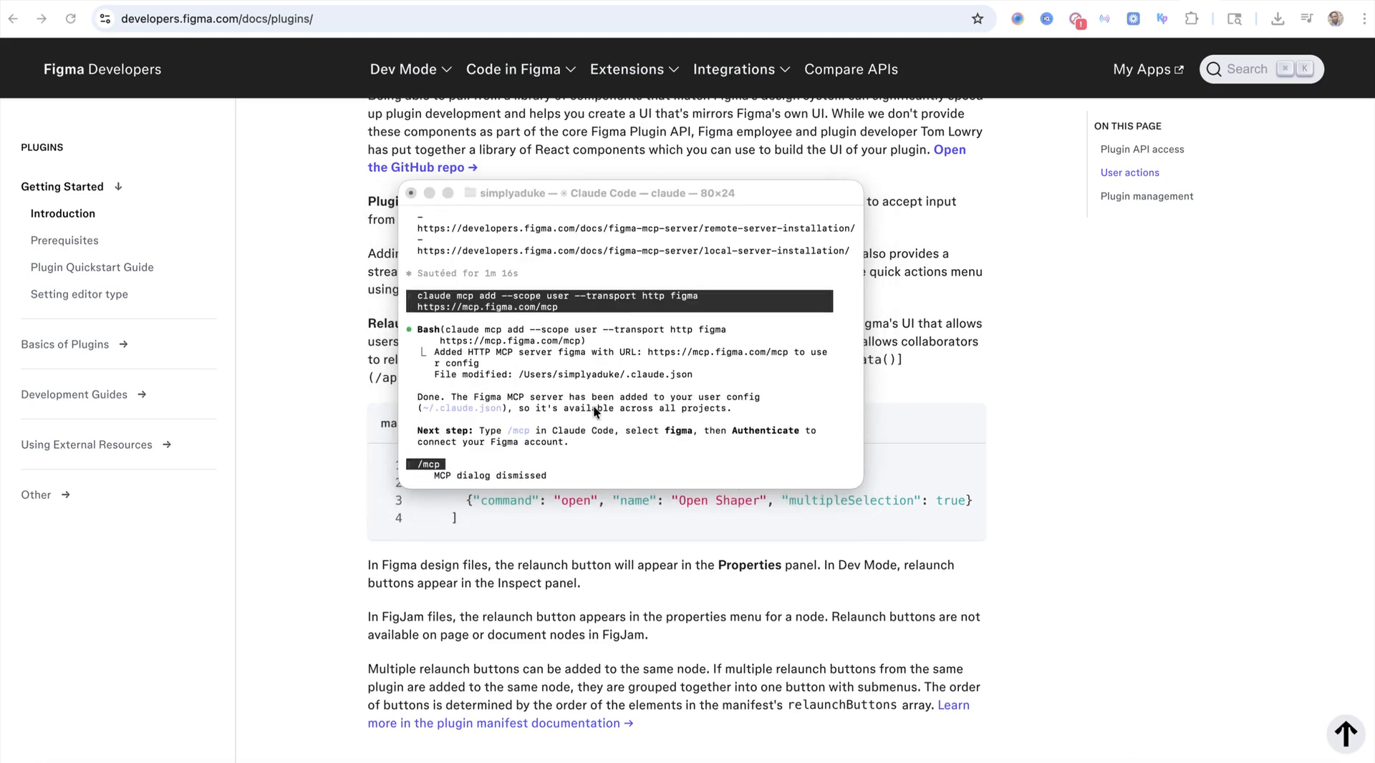
- Reuse the earlier /plugin install figma@claude-plugins-official command to try the plugin installation again, and read Claude Code's reply
scroll(589, 401, "up", 20)
scroll(589, 401, "down", 3)
left_click_drag(674, 375, 413, 371)
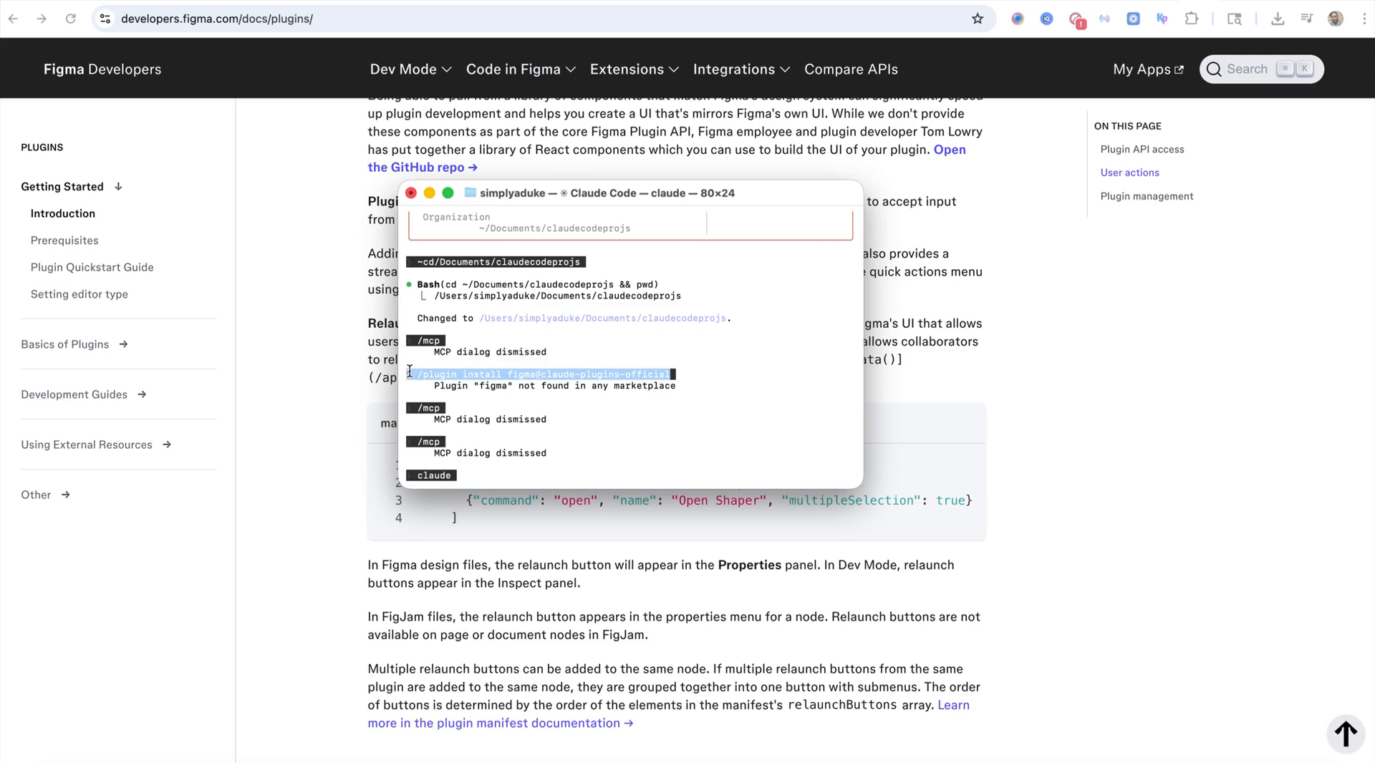
key("super+c")
key("super+v")
key("Return")
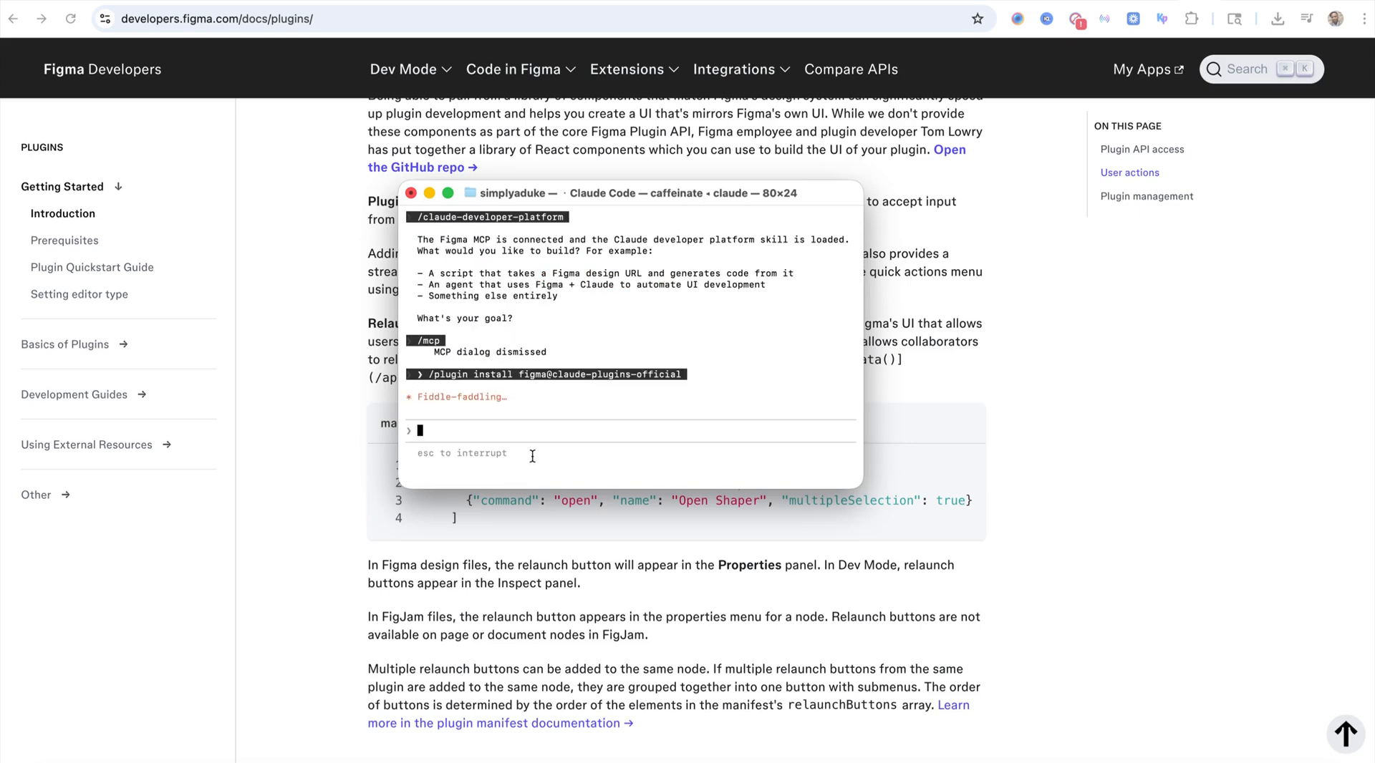
scroll(532, 449, "up", 2)
scroll(577, 331, "down", 1)
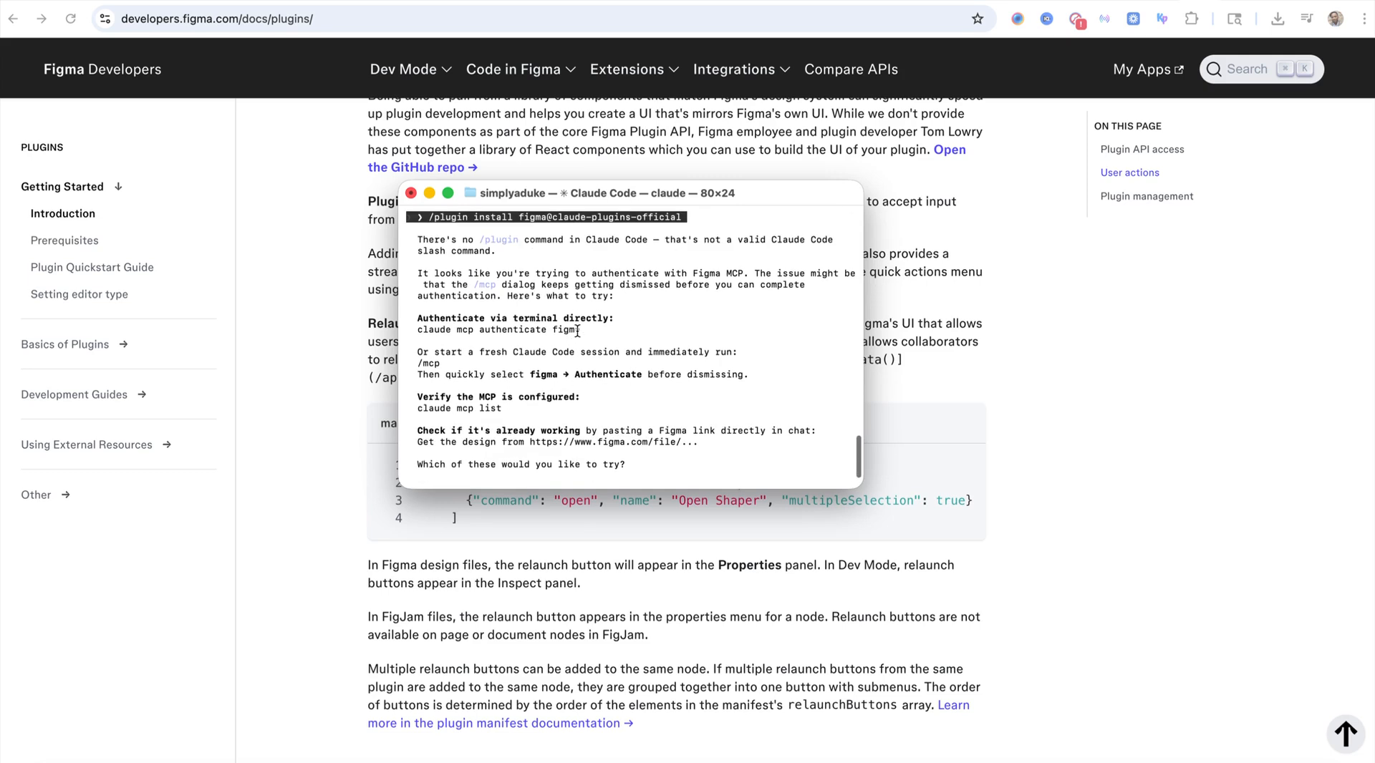
- Try the suggested claude mcp authenticate figma command in the session and approve running it
scroll(577, 332, "down", 1)
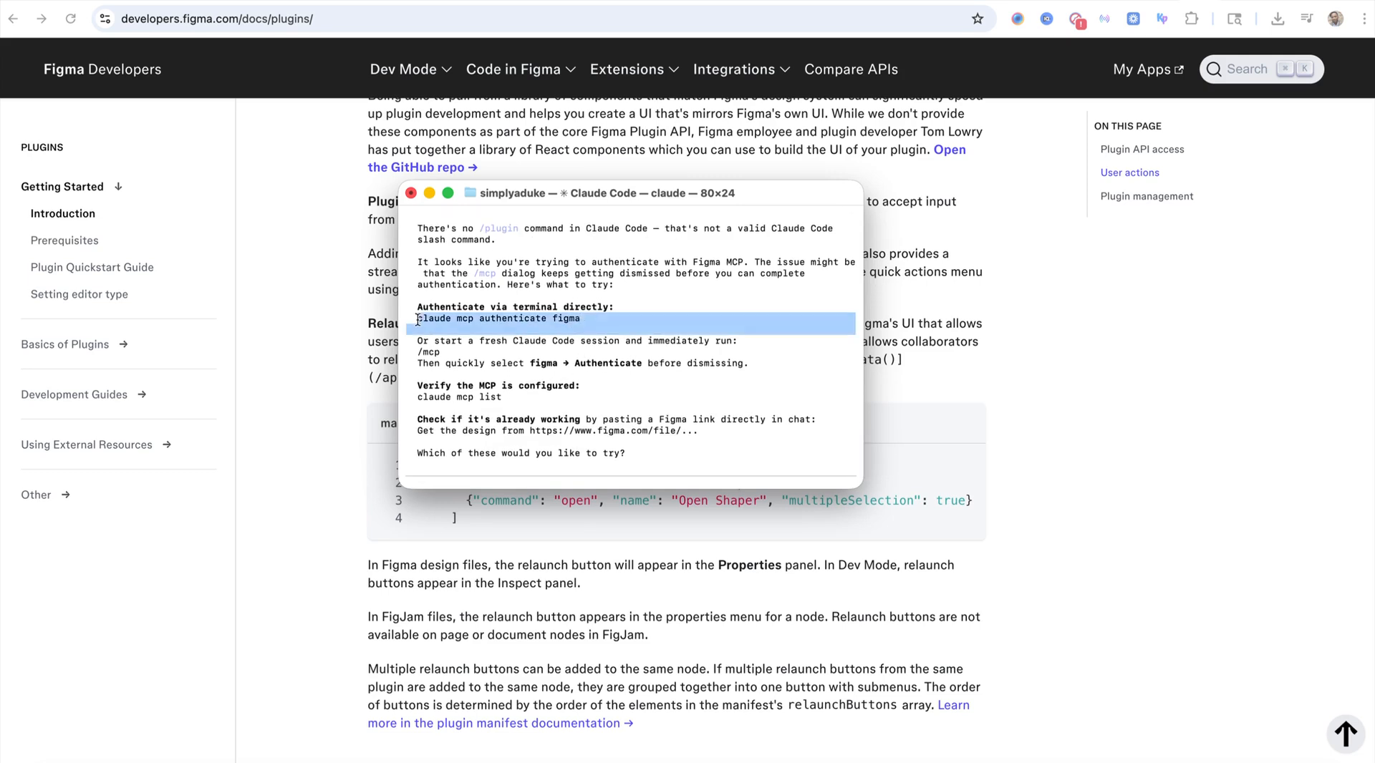
left_click_drag(581, 318, 412, 322)
scroll(550, 445, "down", 3)
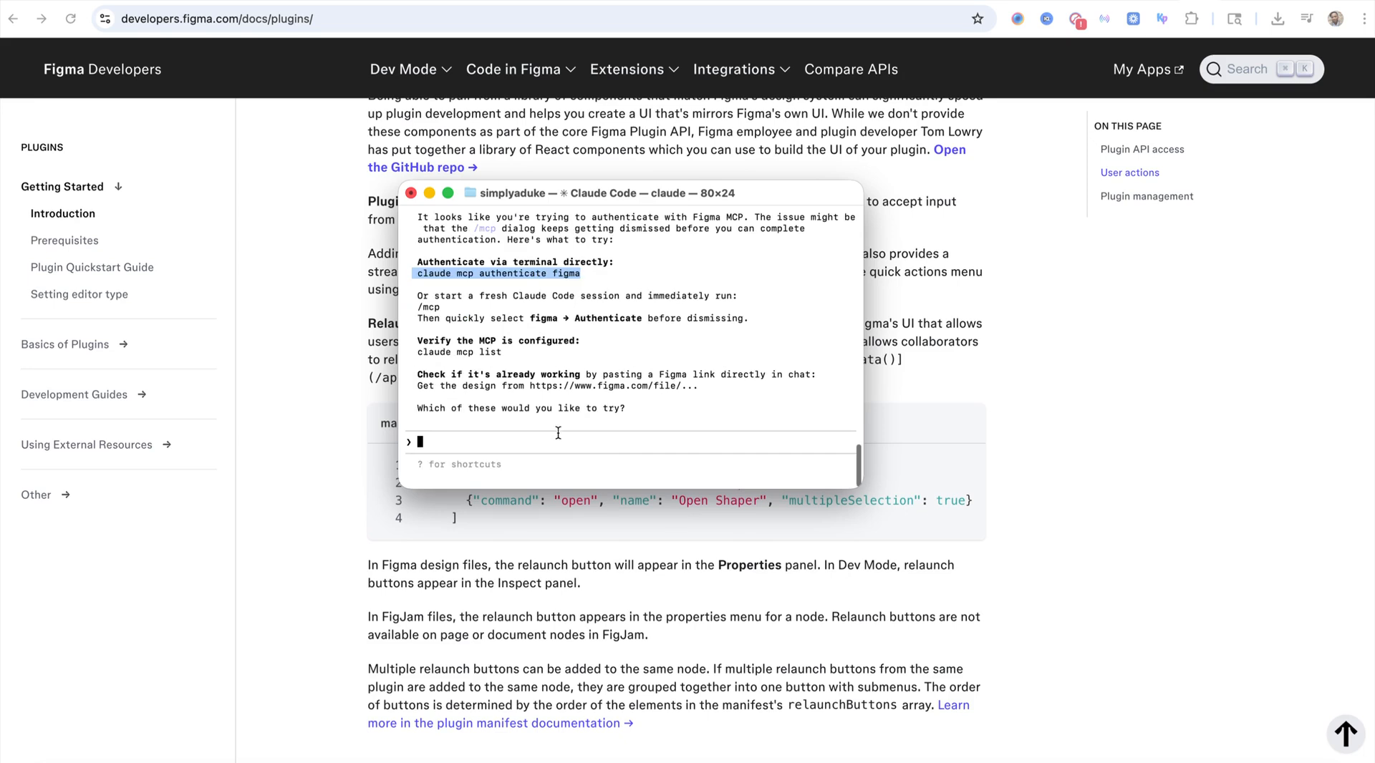
key("super+v")
key("Return")
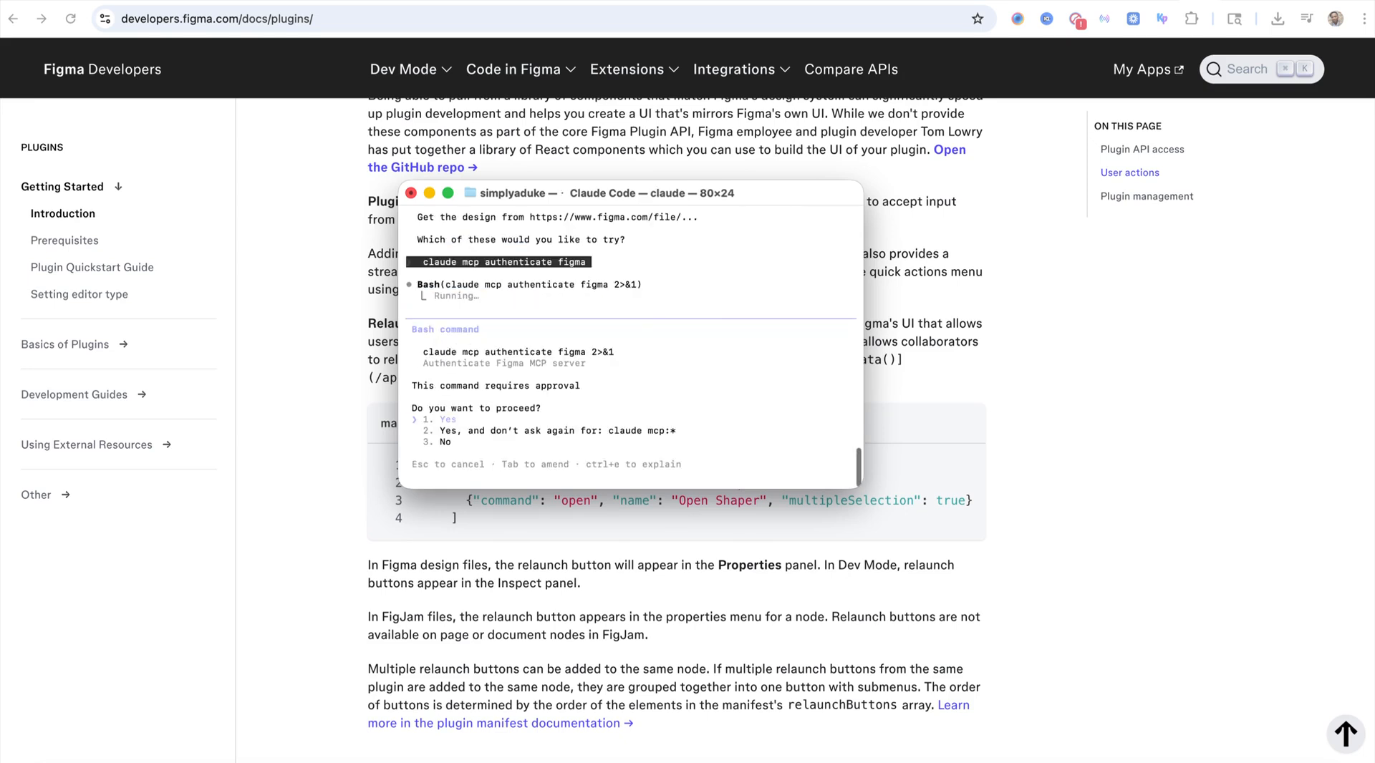
key("Return")
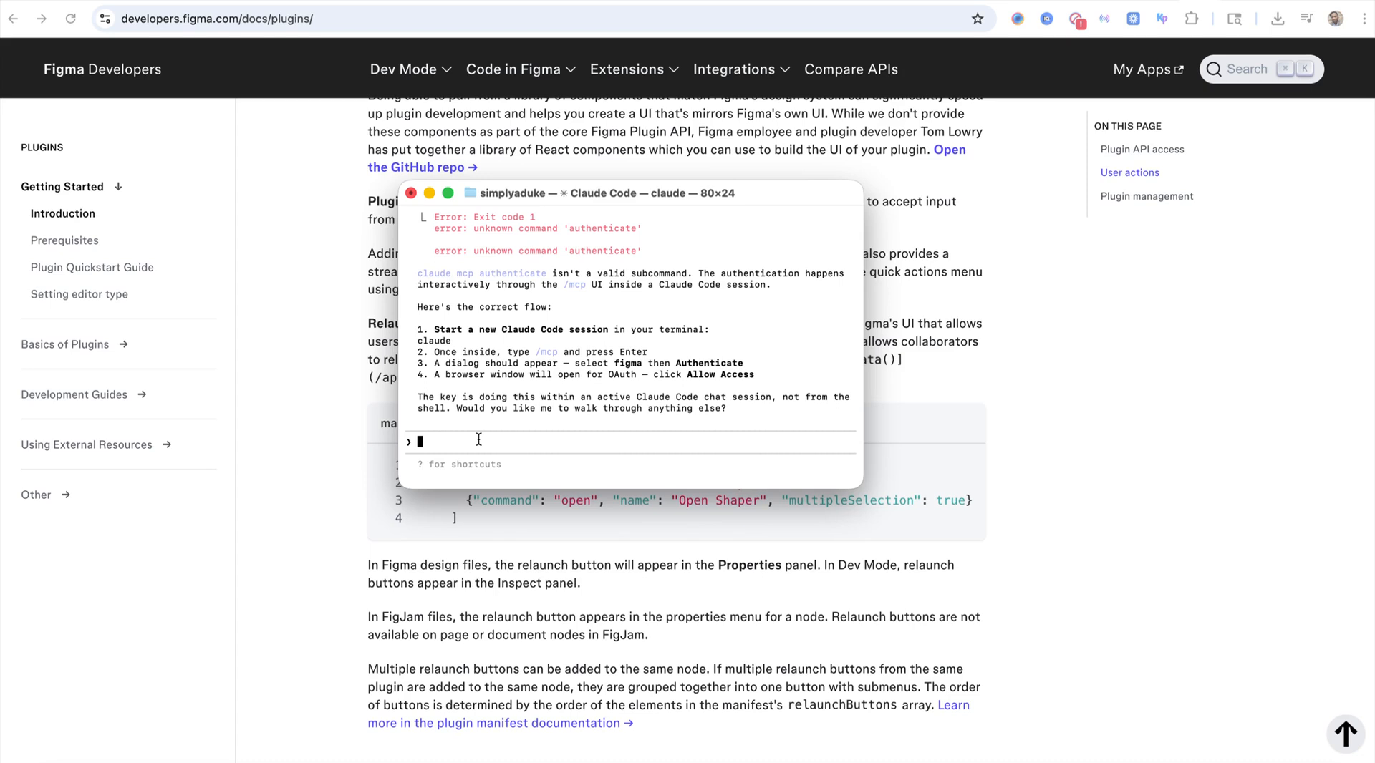
- Start claude in a new Terminal window beside the old one and trust the home folder
left_click(51, 0)
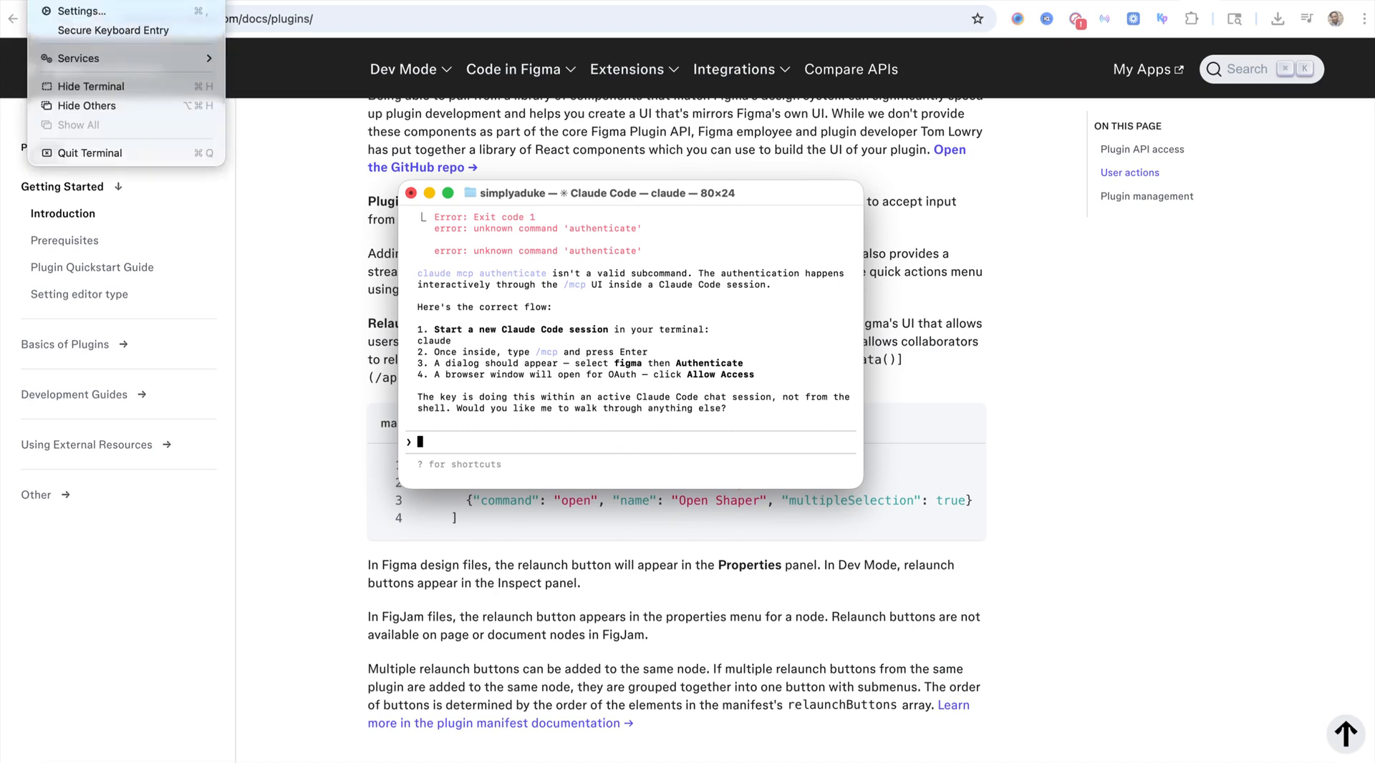
key("super+n")
left_click_drag(466, 231, 917, 200)
type("claude")
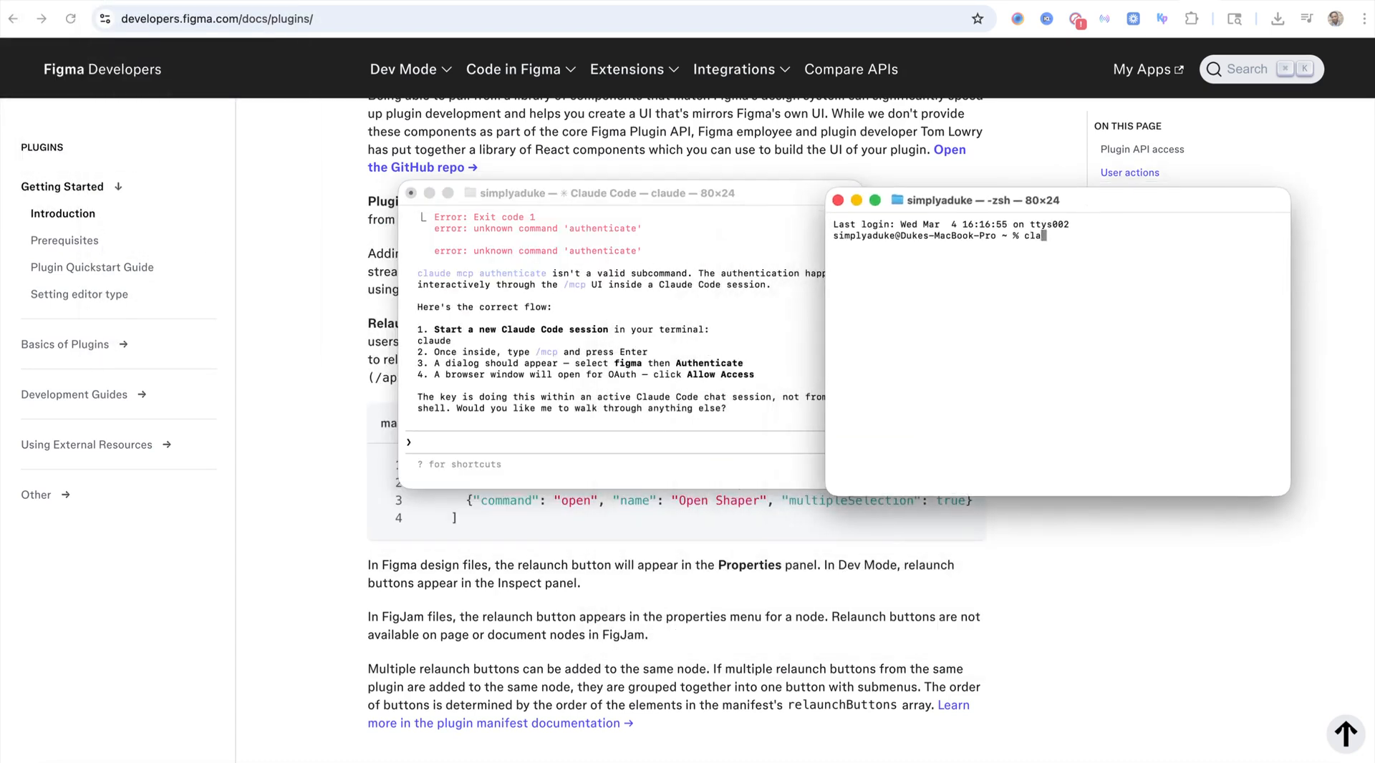
key("Return")
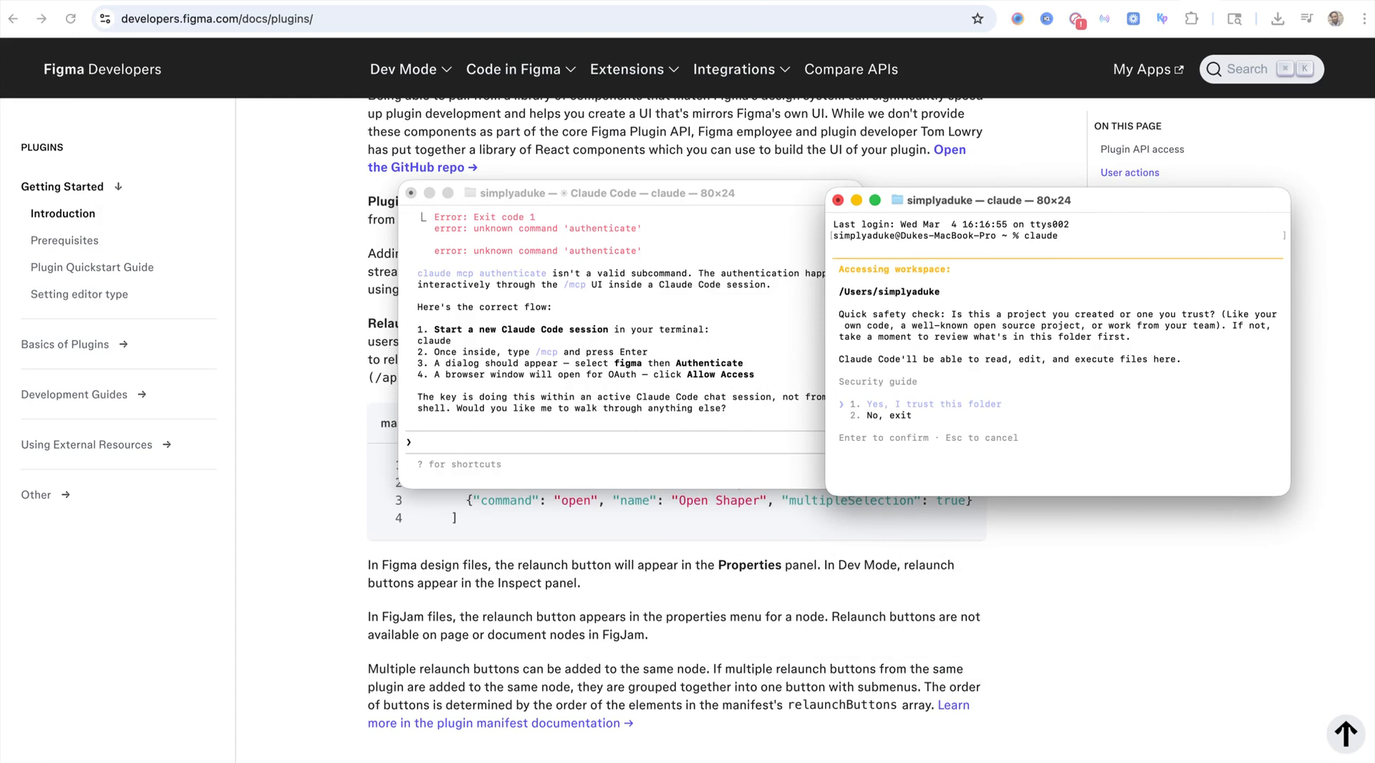
key("Return")
left_click_drag(689, 190, 581, 196)
left_click(885, 415)
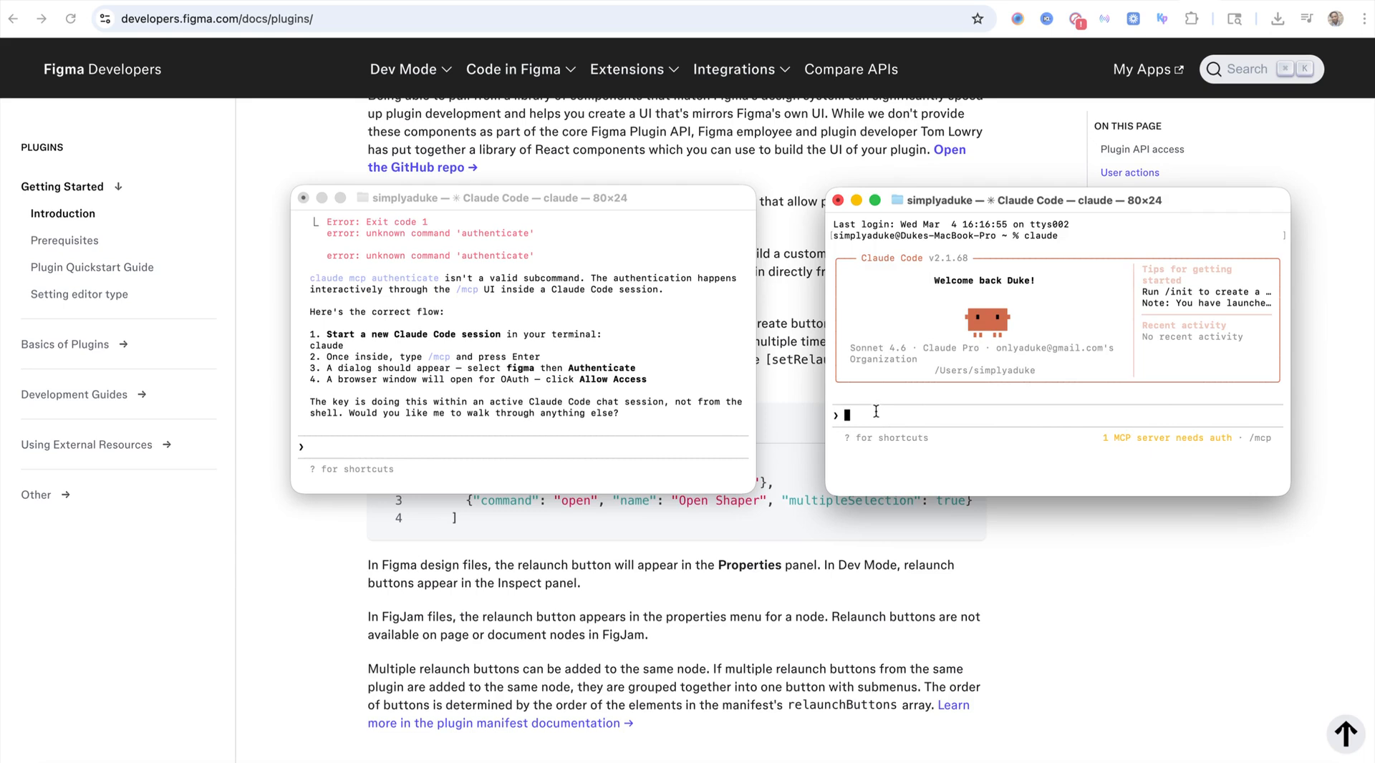
- Run /mcp in the new session and authenticate the figma server
type("/mcp")
key("Return")
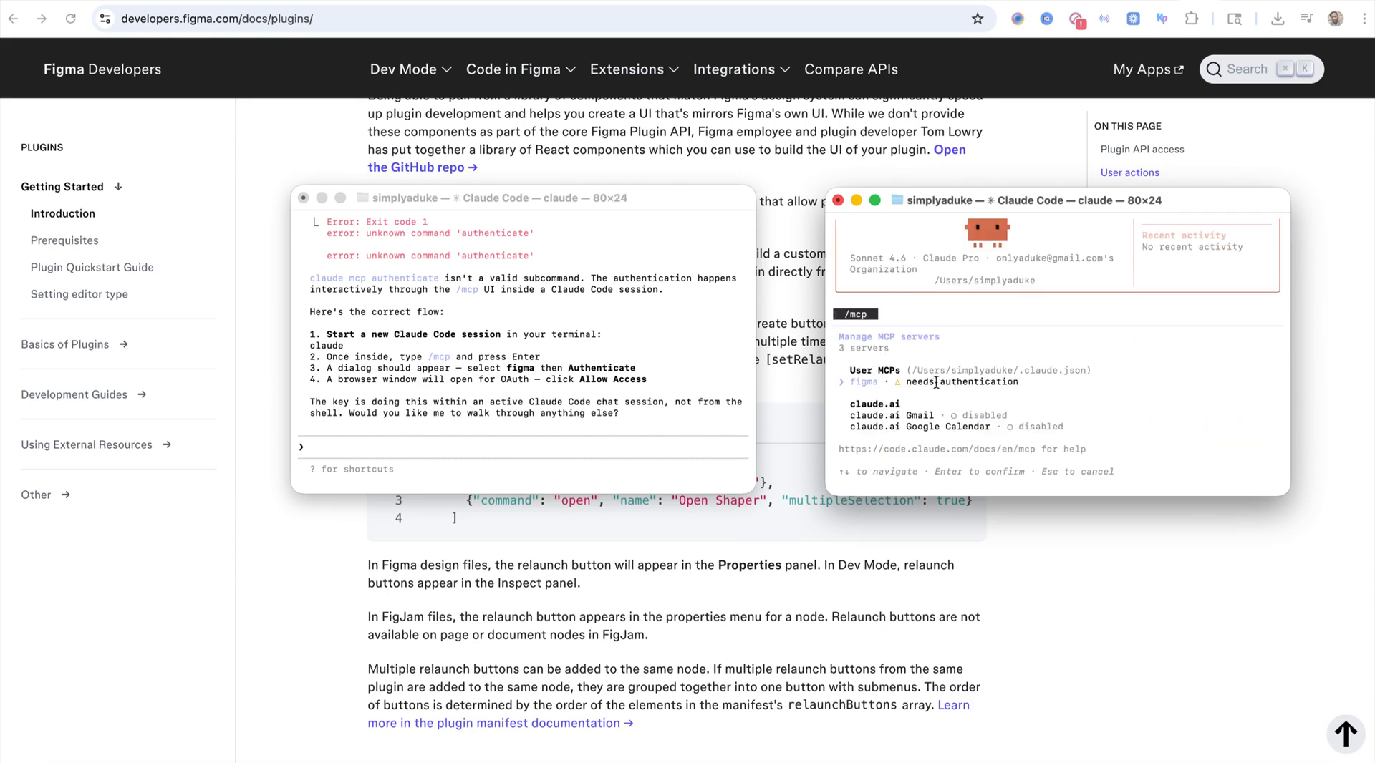
key("Return")
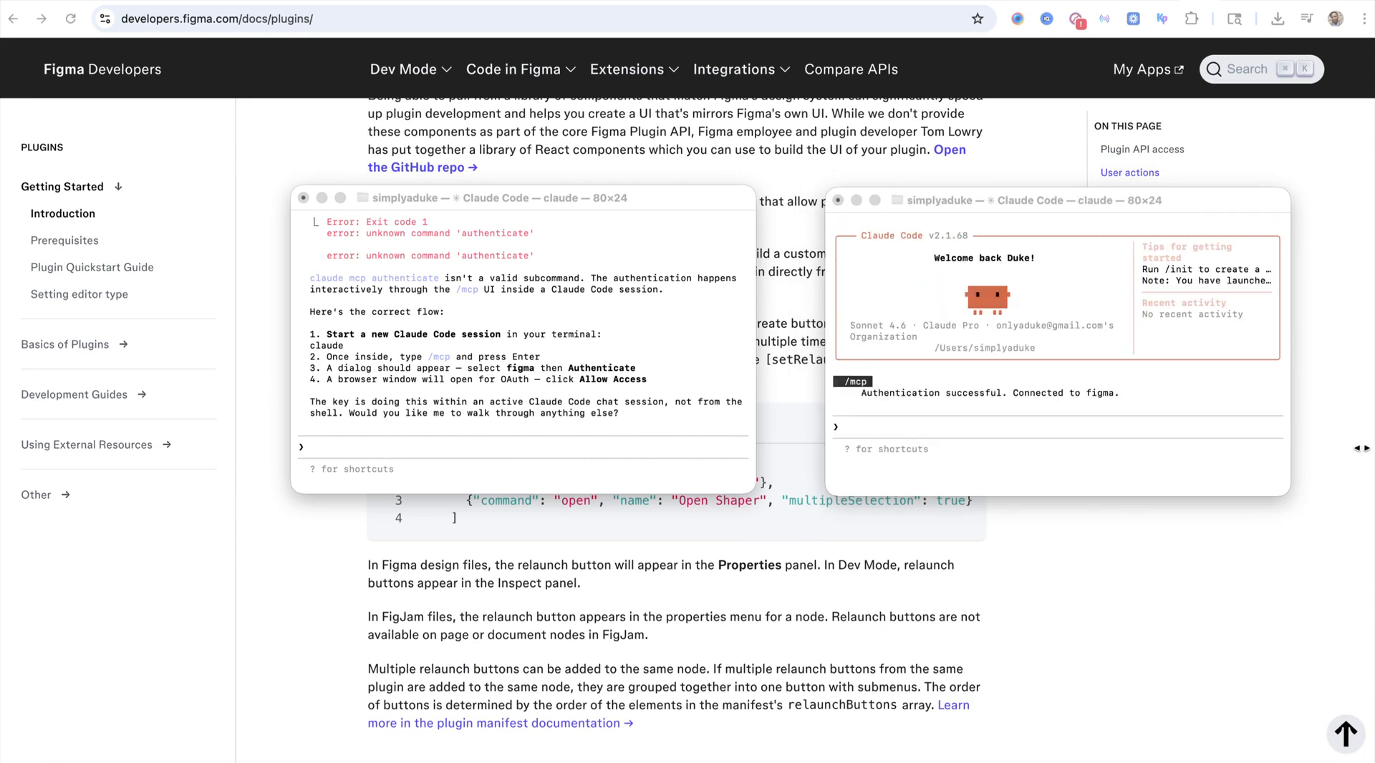
- Run /plugin in Claude Code, browse the discoverable plugins, and show the installed ones
left_click(901, 430)
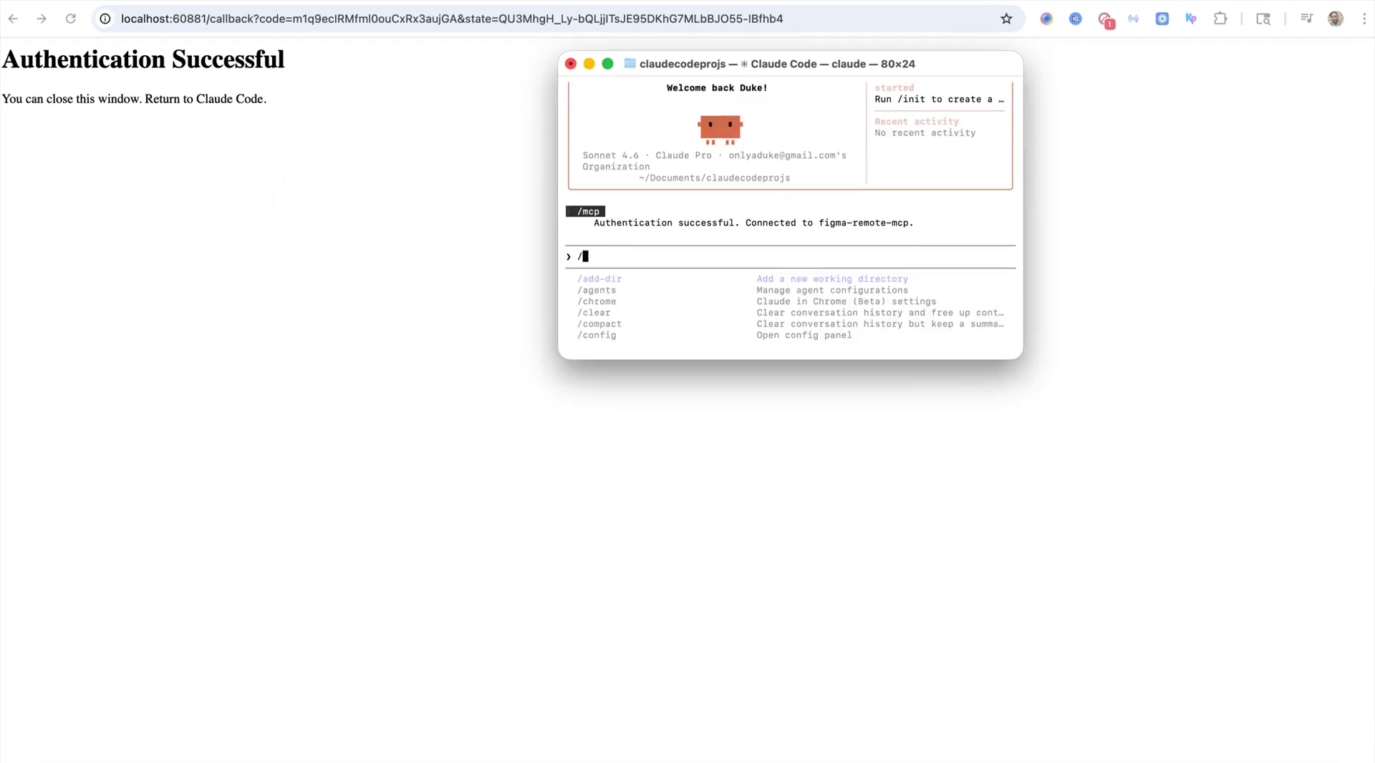
type("pl")
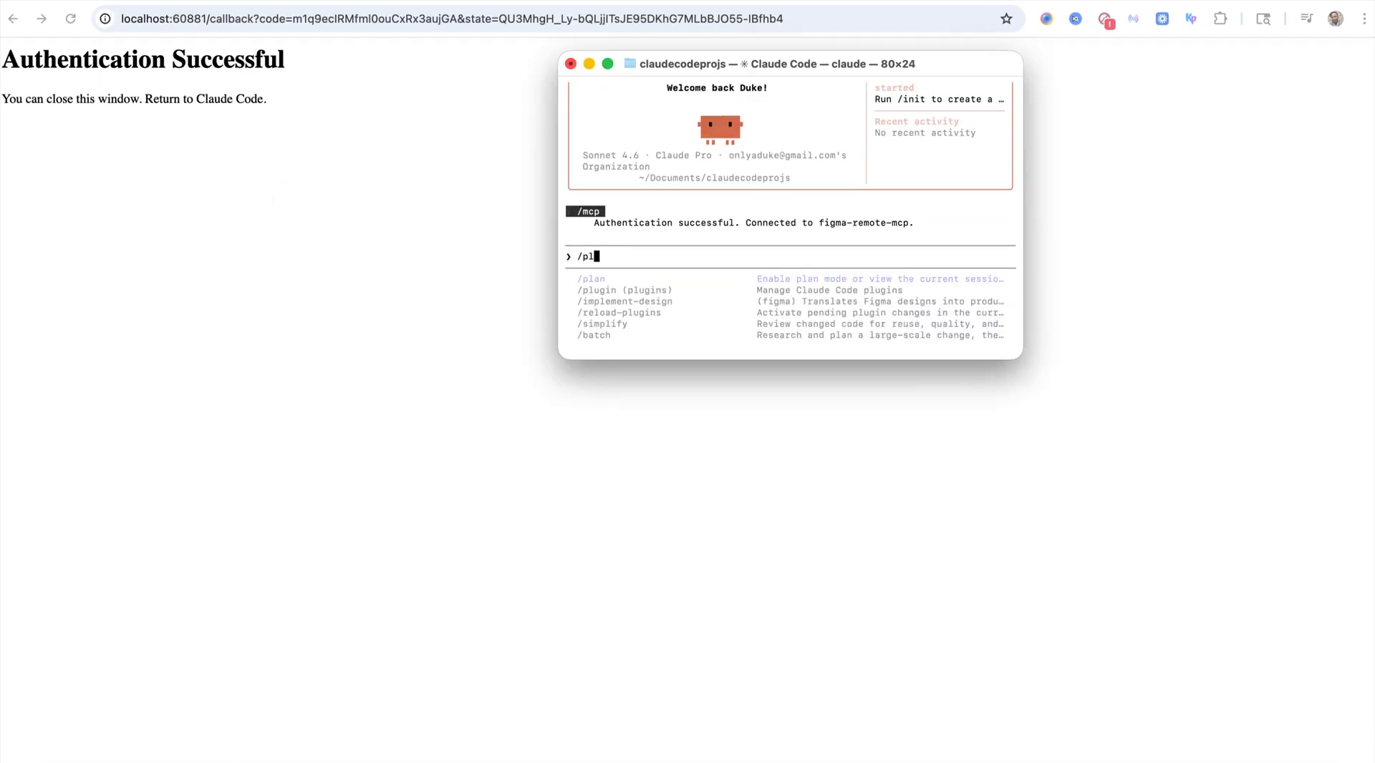
type("ugin")
key("Return")
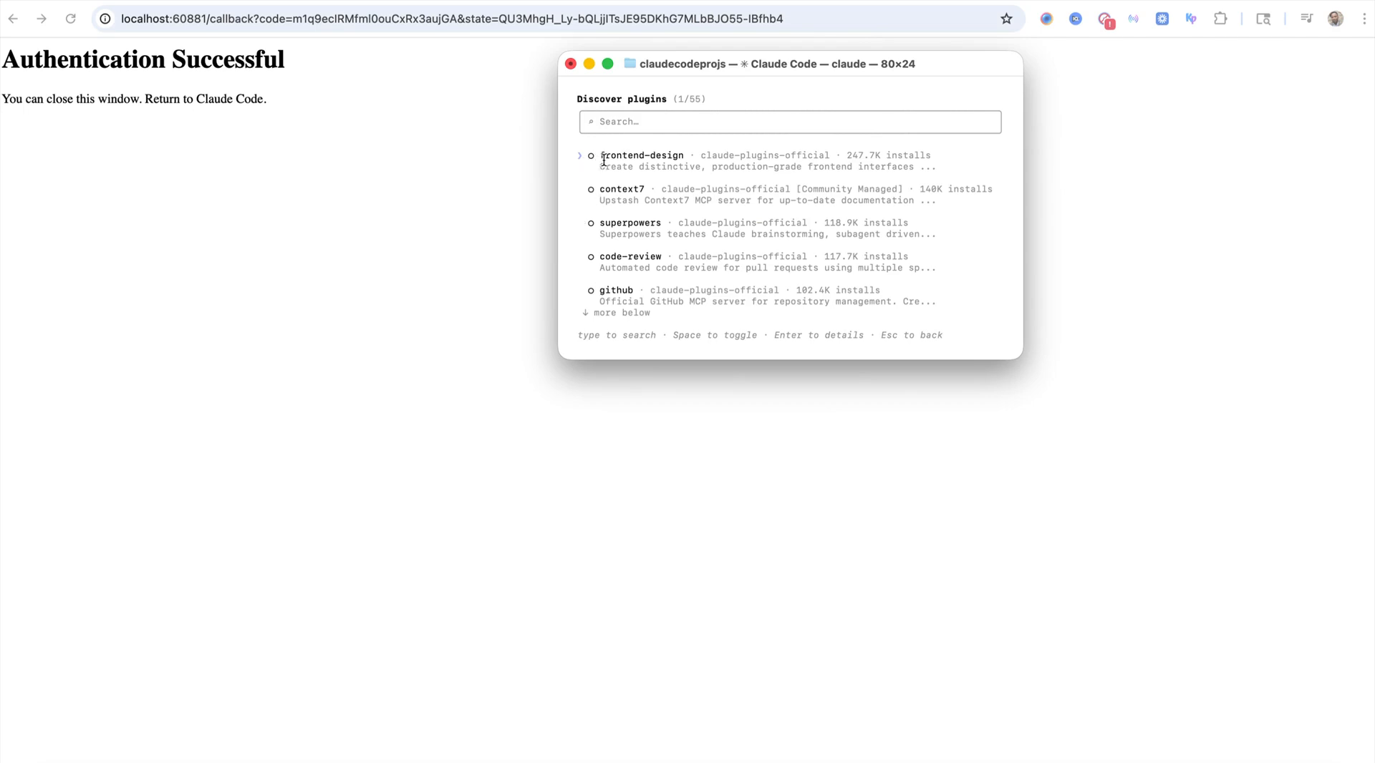
scroll(814, 266, "up", 2)
scroll(813, 267, "down", 2)
key("Right")
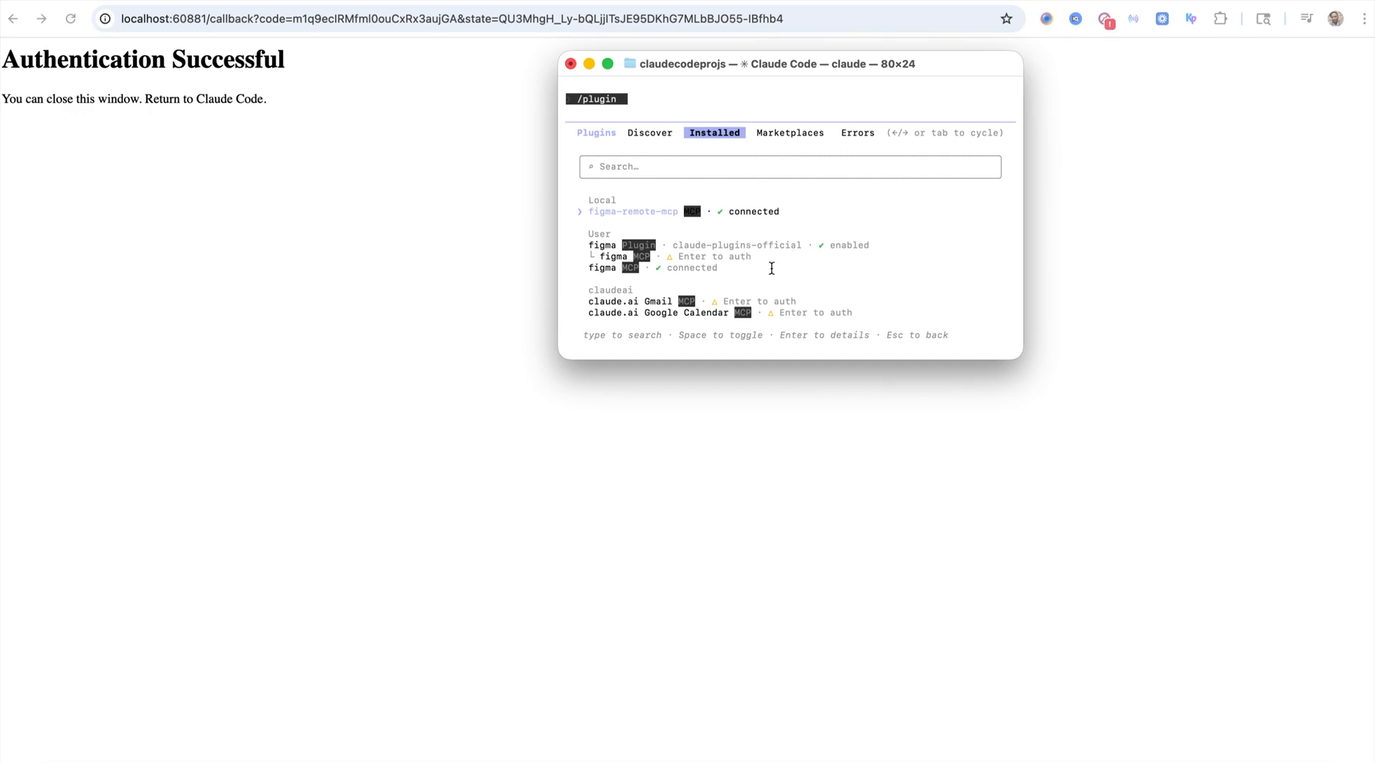
- Start authentication for the MCP server nested under the installed figma plugin
scroll(777, 276, "down", 1)
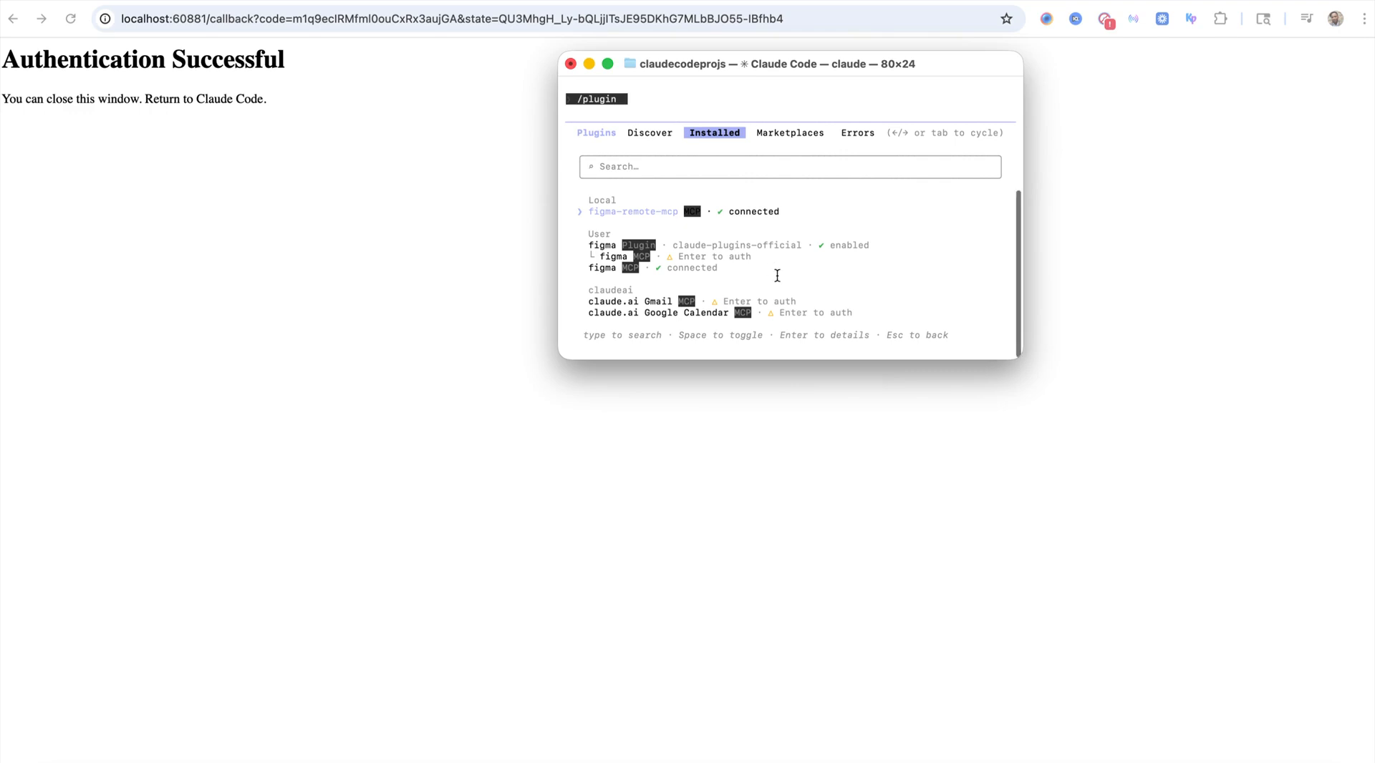
key("Down")
key("Down")
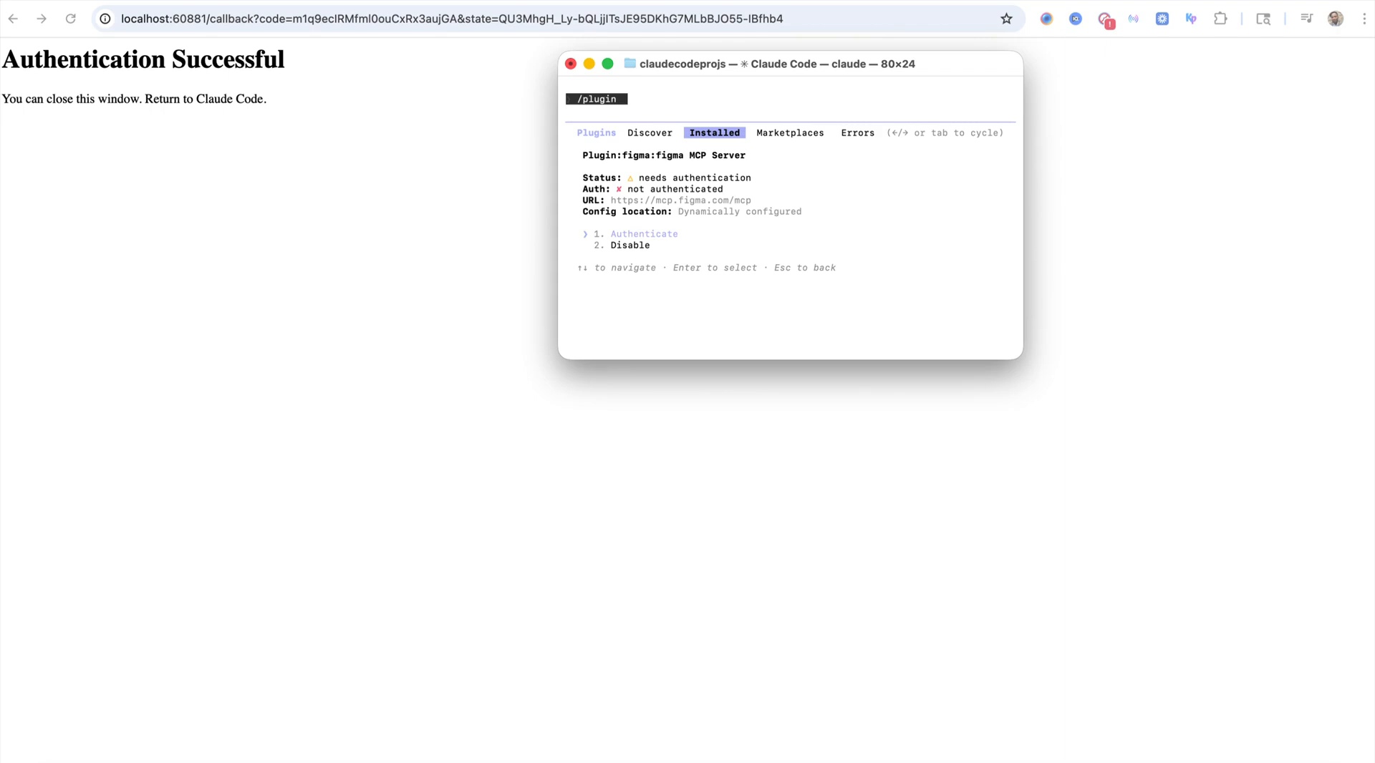
key("Return")
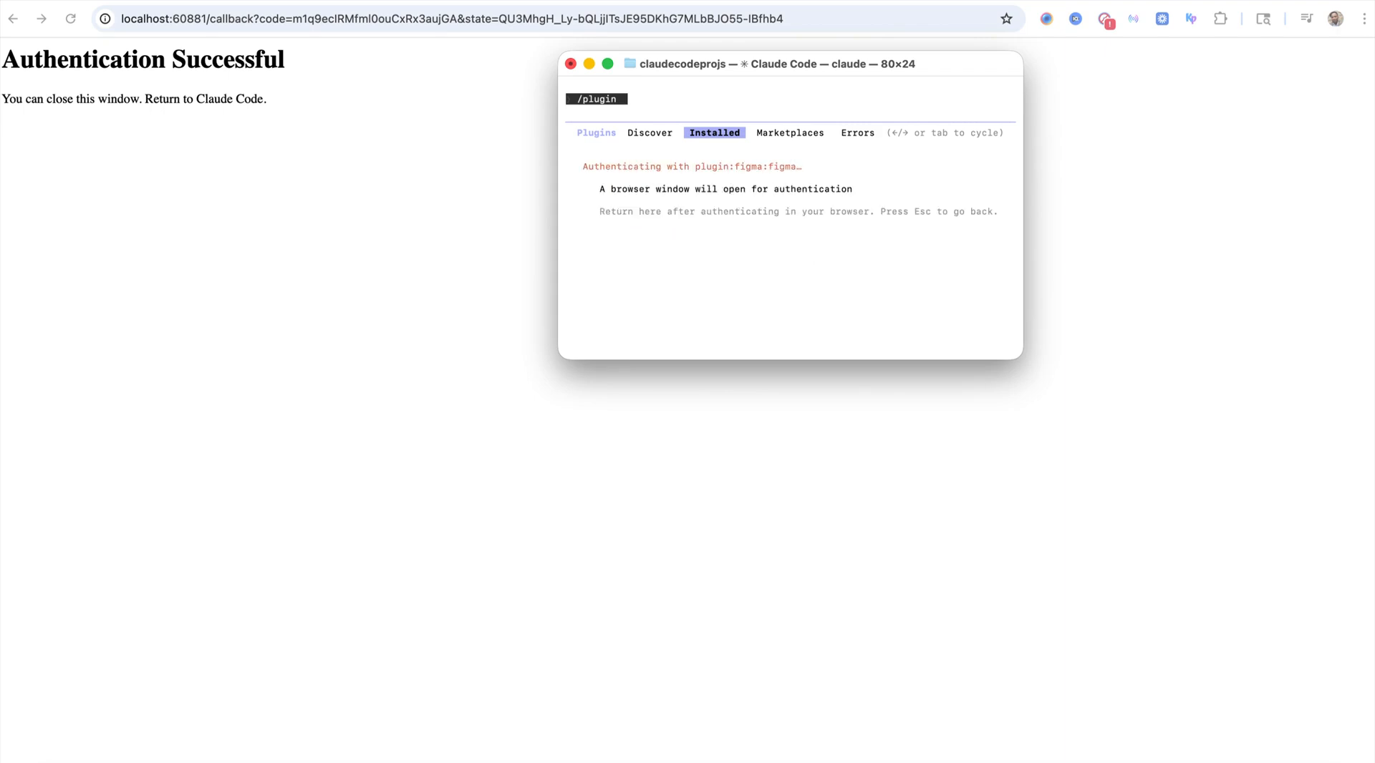
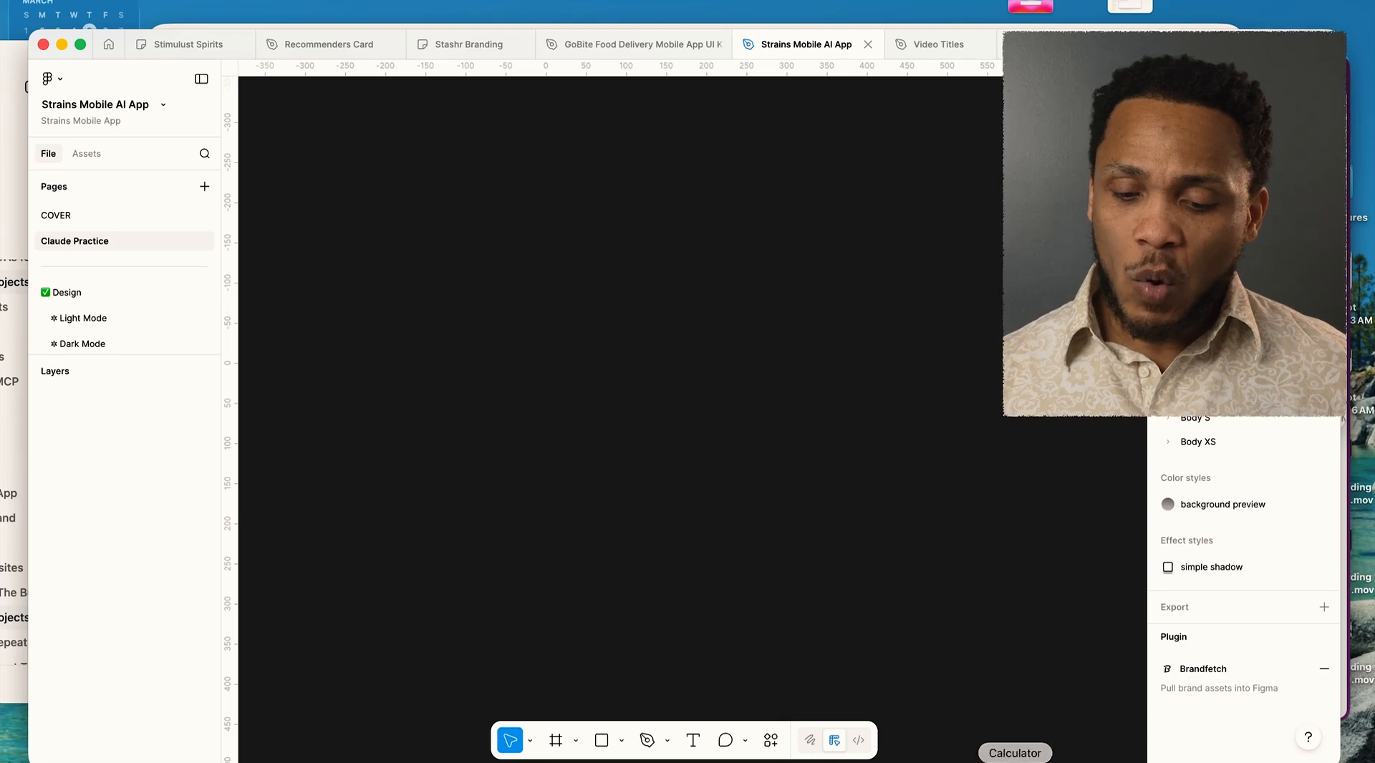
- Switch to the Claude Code session in Terminal and begin the prompt with "Design a project management dashboard"
left_click(1108, 759)
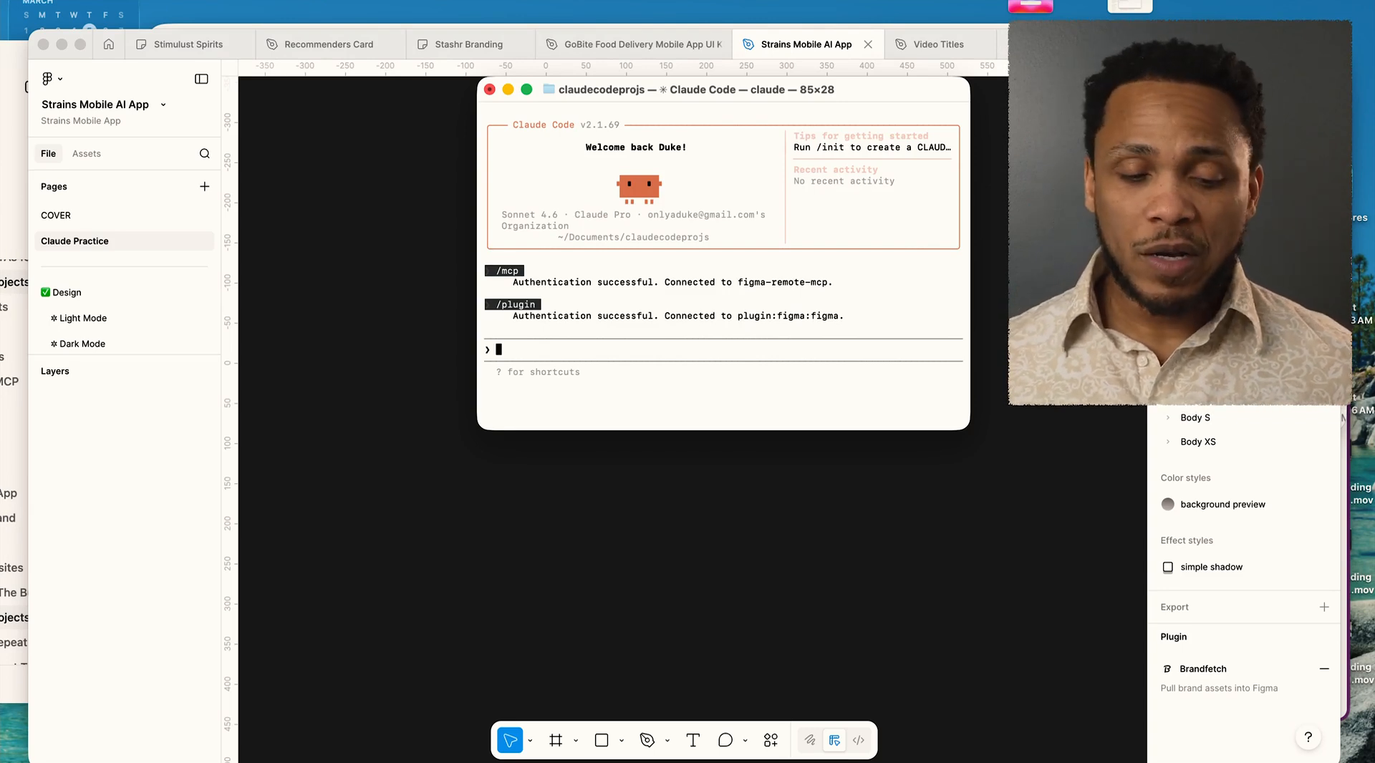
type("Design")
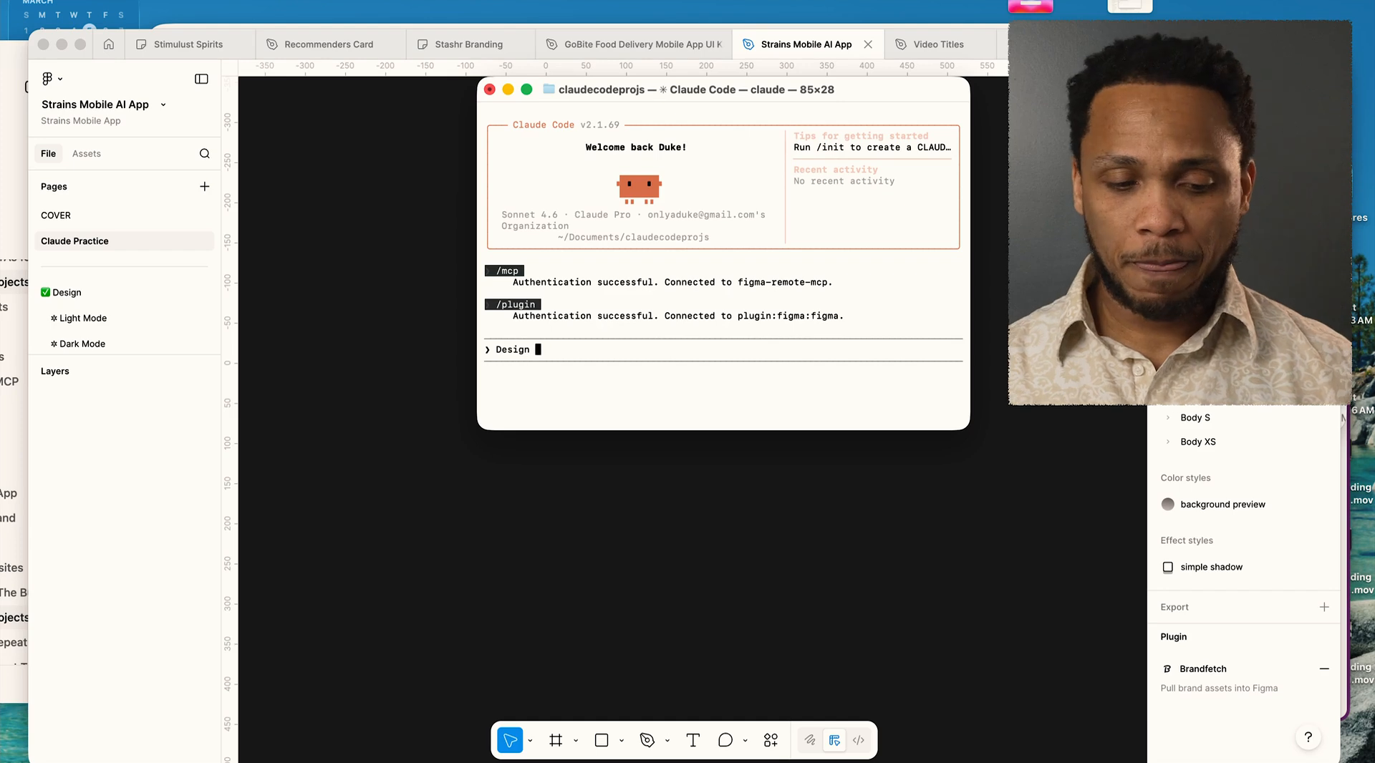
type(" a ")
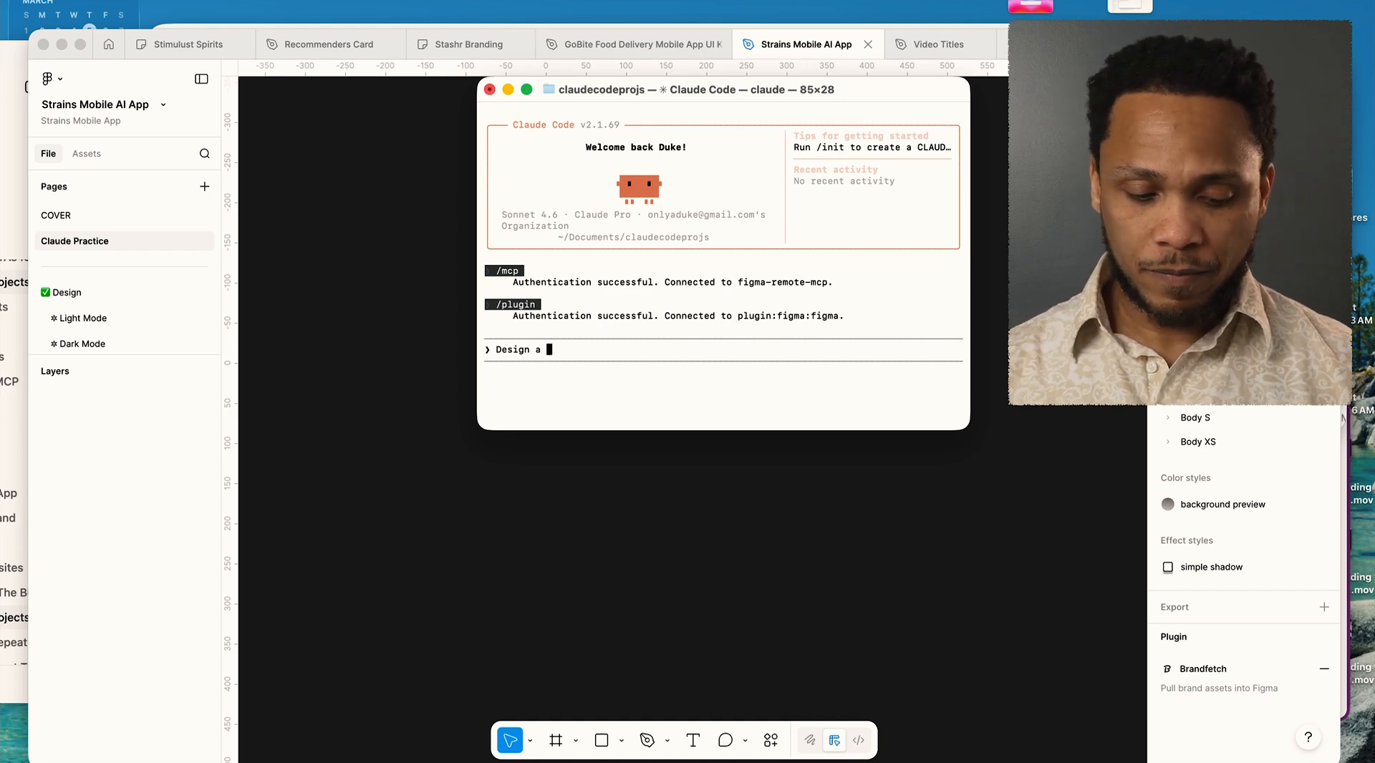
type("p")
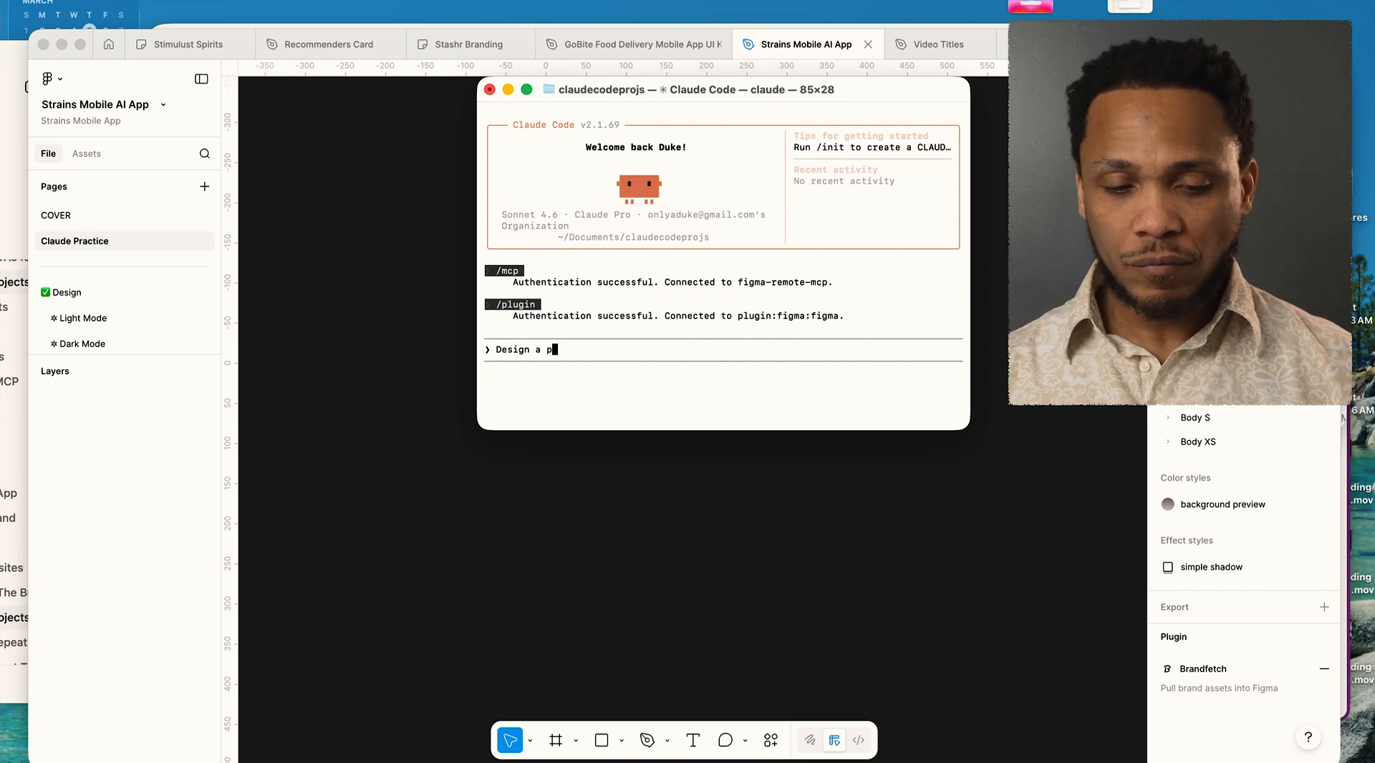
type("roject m,")
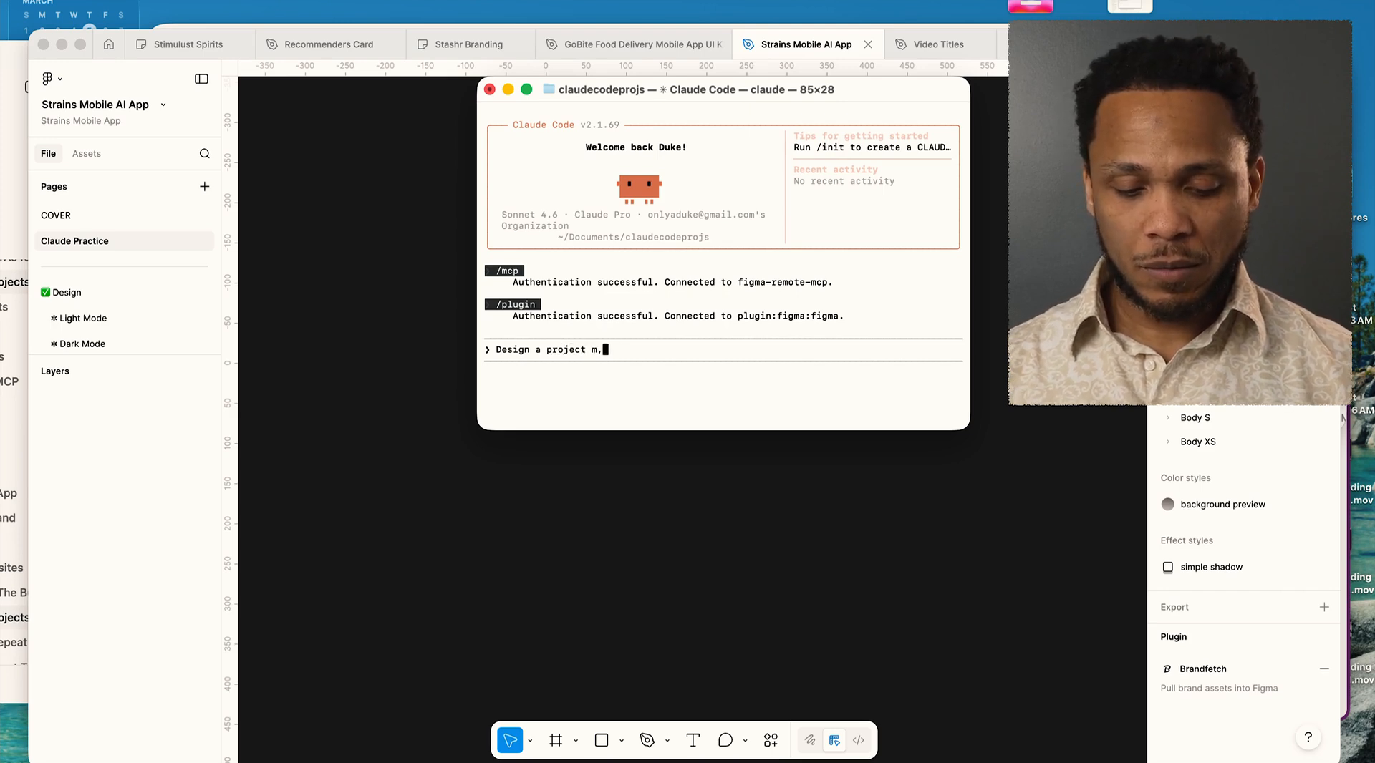
type("anageme")
key("BackSpace")
key("BackSpace")
key("BackSpace")
key("BackSpace")
key("BackSpace")
key("BackSpace")
key("BackSpace")
key("BackSpace")
type("anagement dashb")
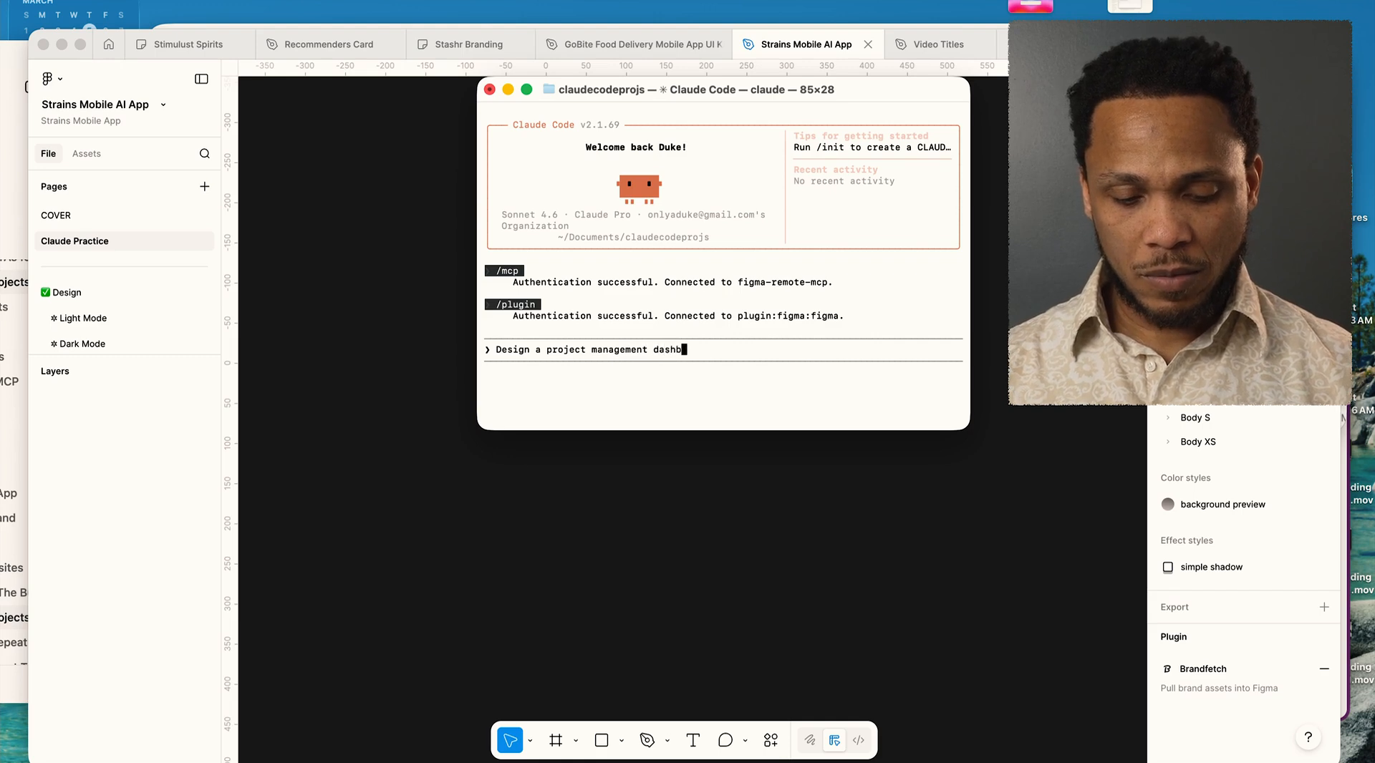
type("oard fo")
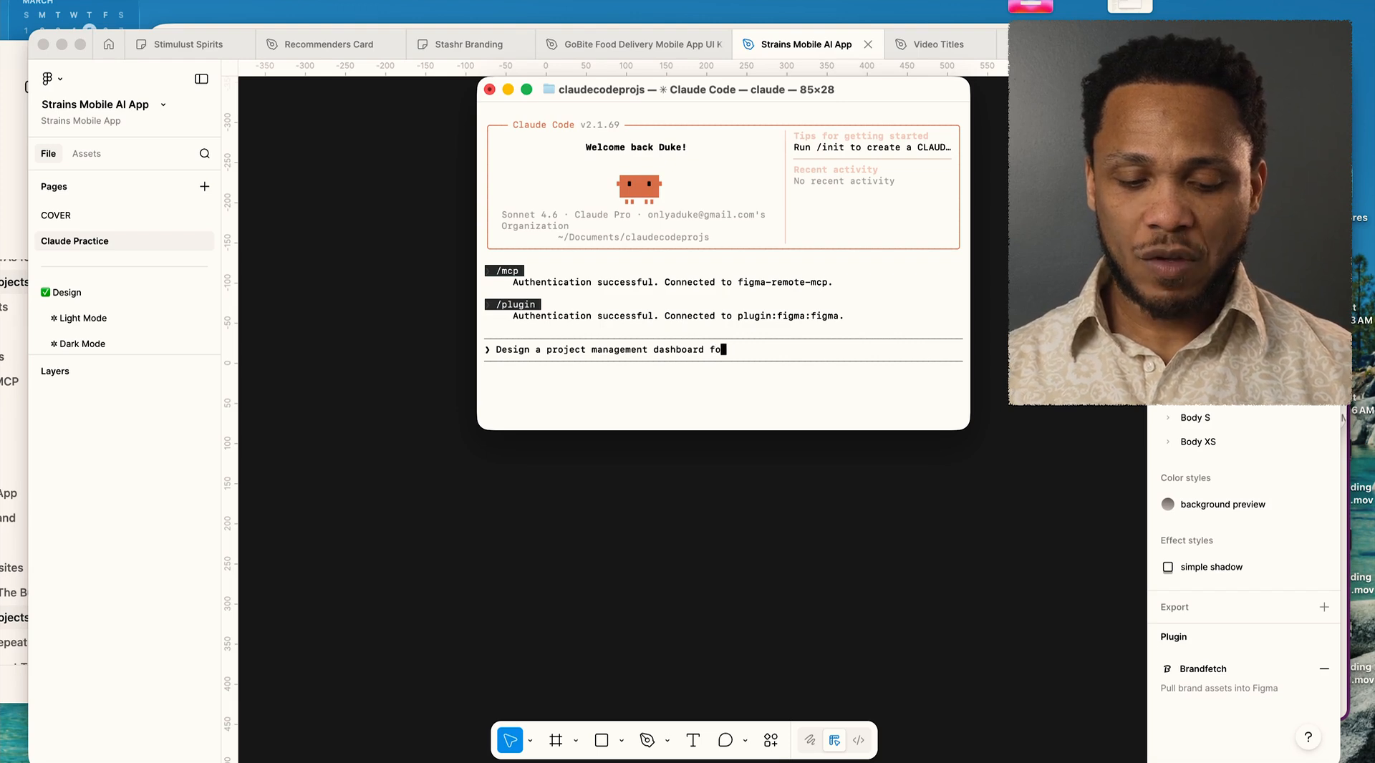
- Complete the prompt's first sentence with "that keeps track of plant inventory, sales and delivery."
key("BackSpace")
type("that keeps track ")
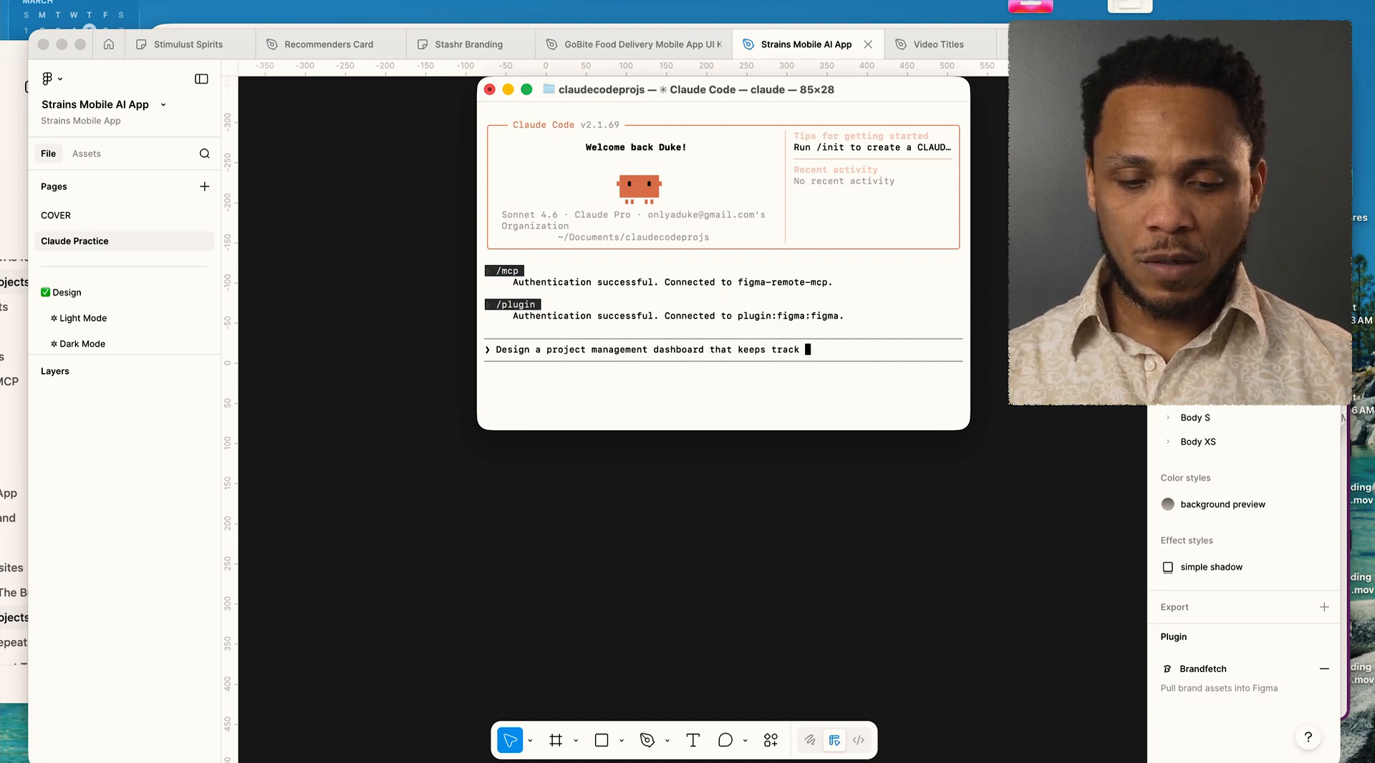
type("of p")
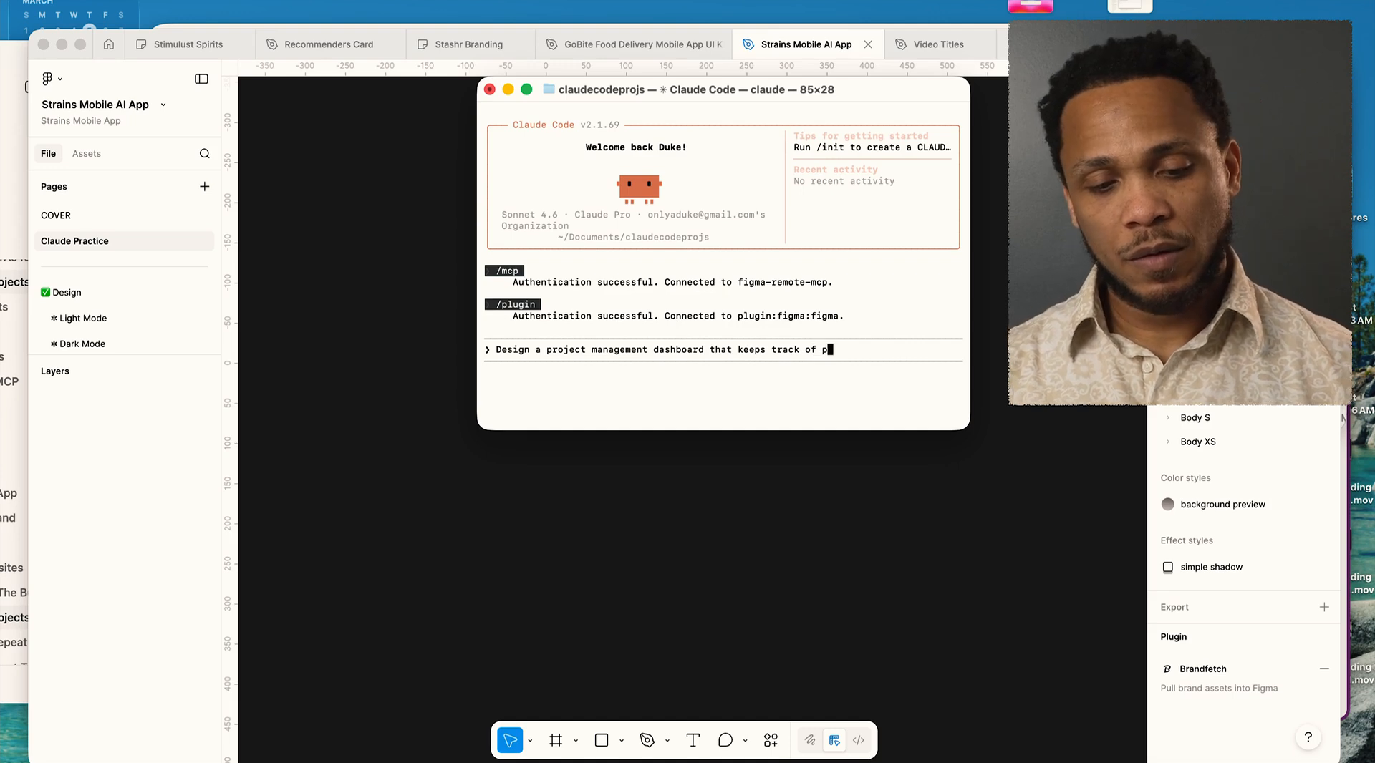
type("lant inventory an")
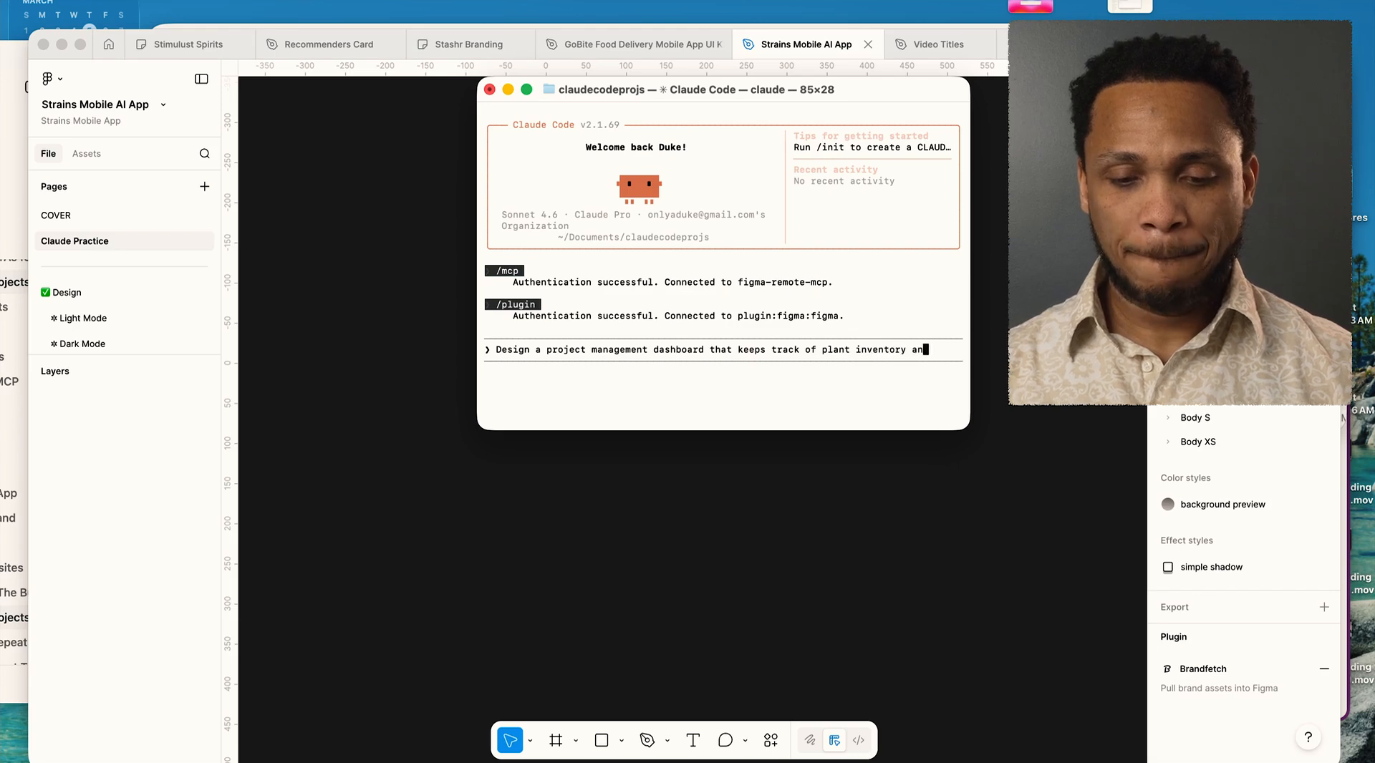
key("BackSpace")
type(", sales and d")
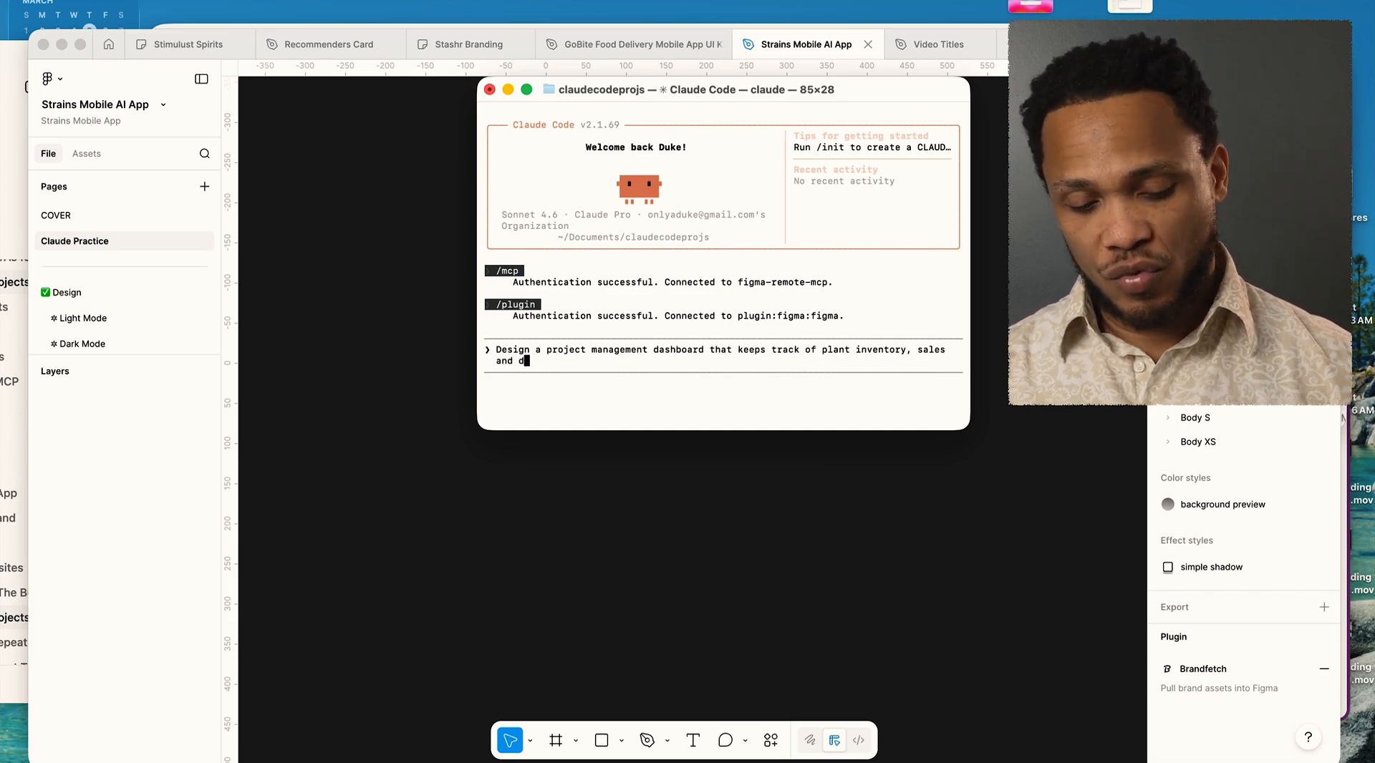
type("elivery.")
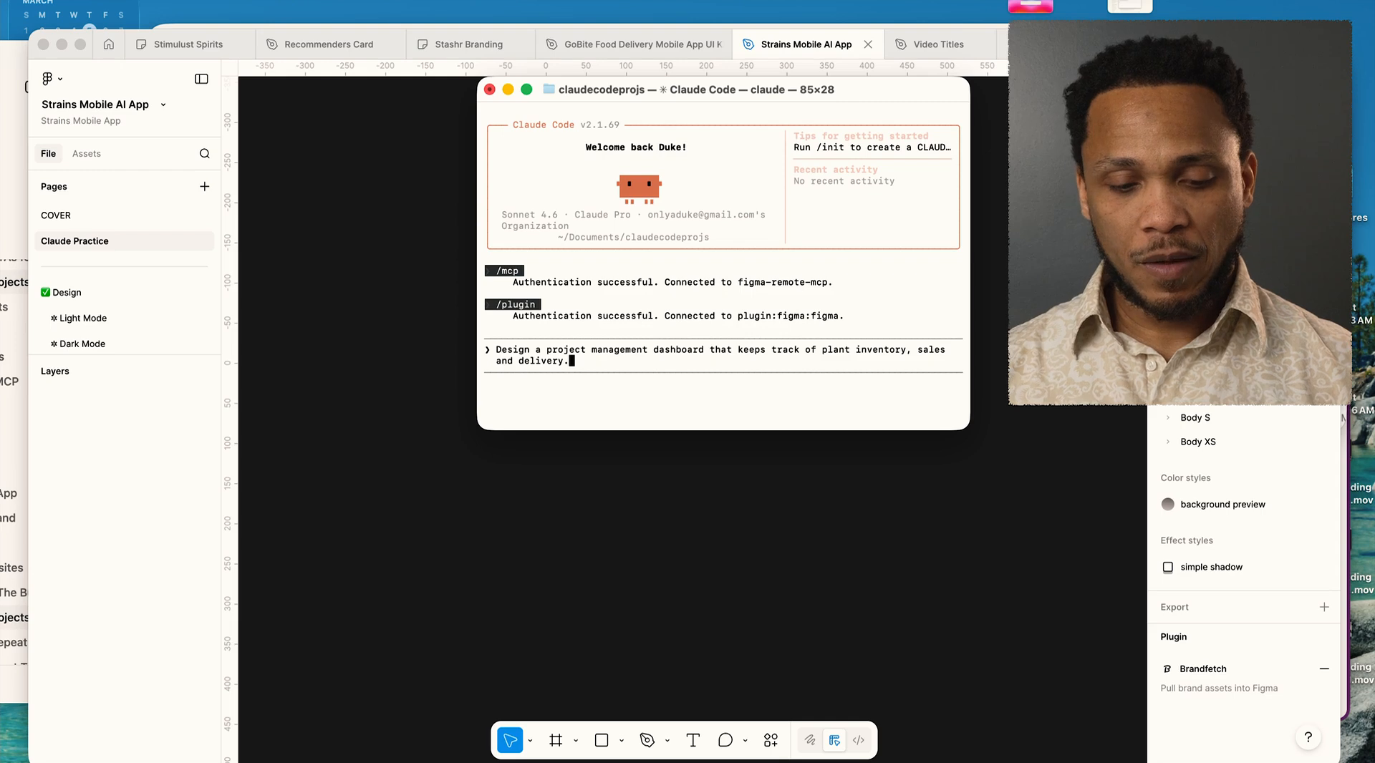
type(" This")
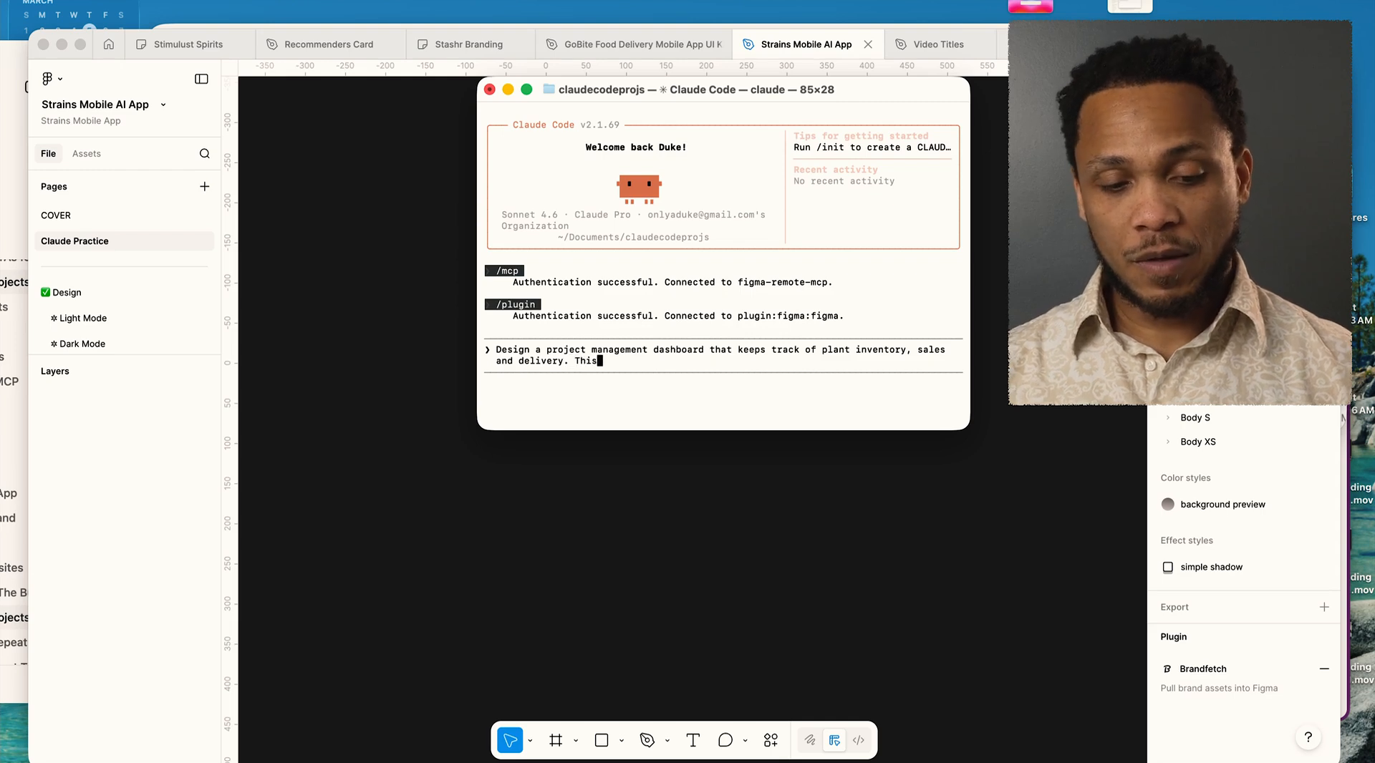
type(" is a ")
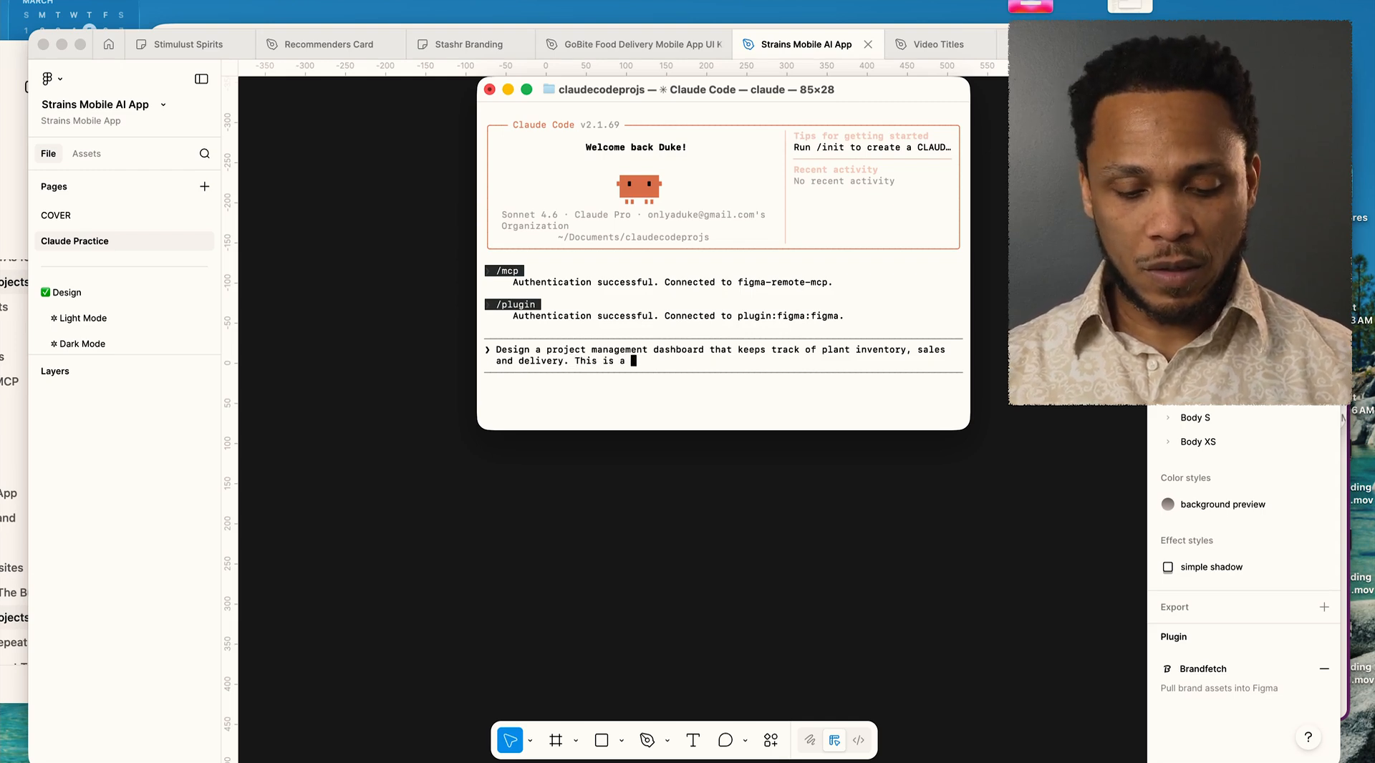
type("Saas")
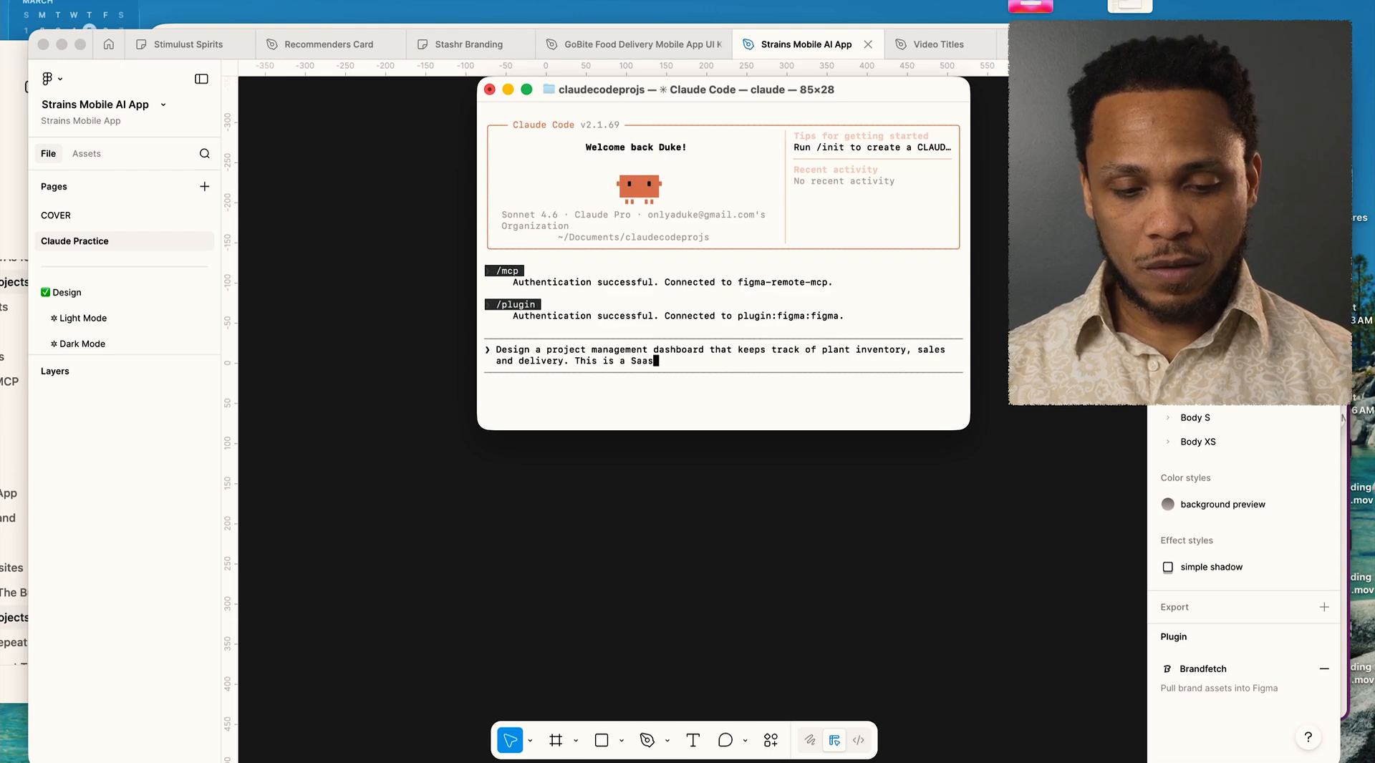
type(" com")
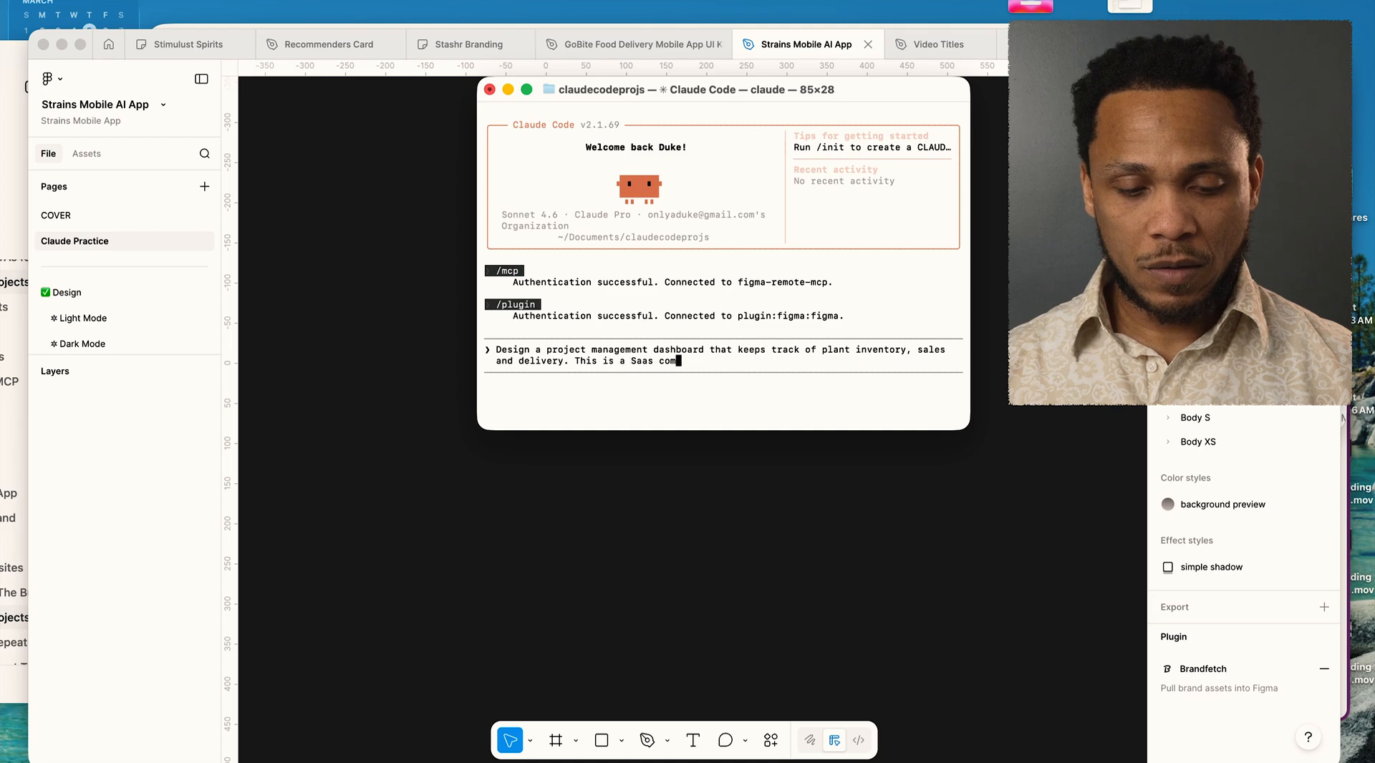
type("modern")
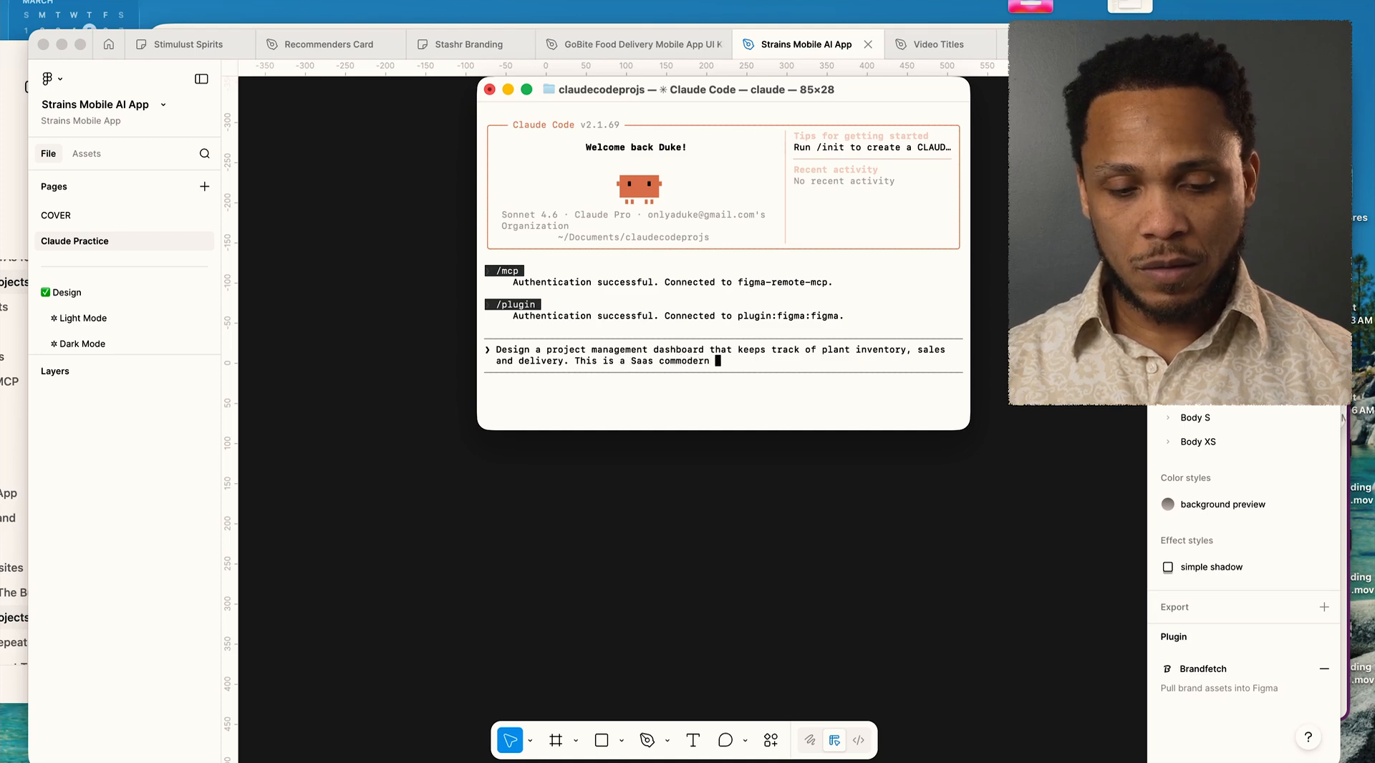
- Start the prompt's second sentence with "This is a modern Saas company", correcting the wording before "company"
key("BackSpace")
key("BackSpace")
key("BackSpace")
key("BackSpace")
key("BackSpace")
key("BackSpace")
key("BackSpace")
key("BackSpace")
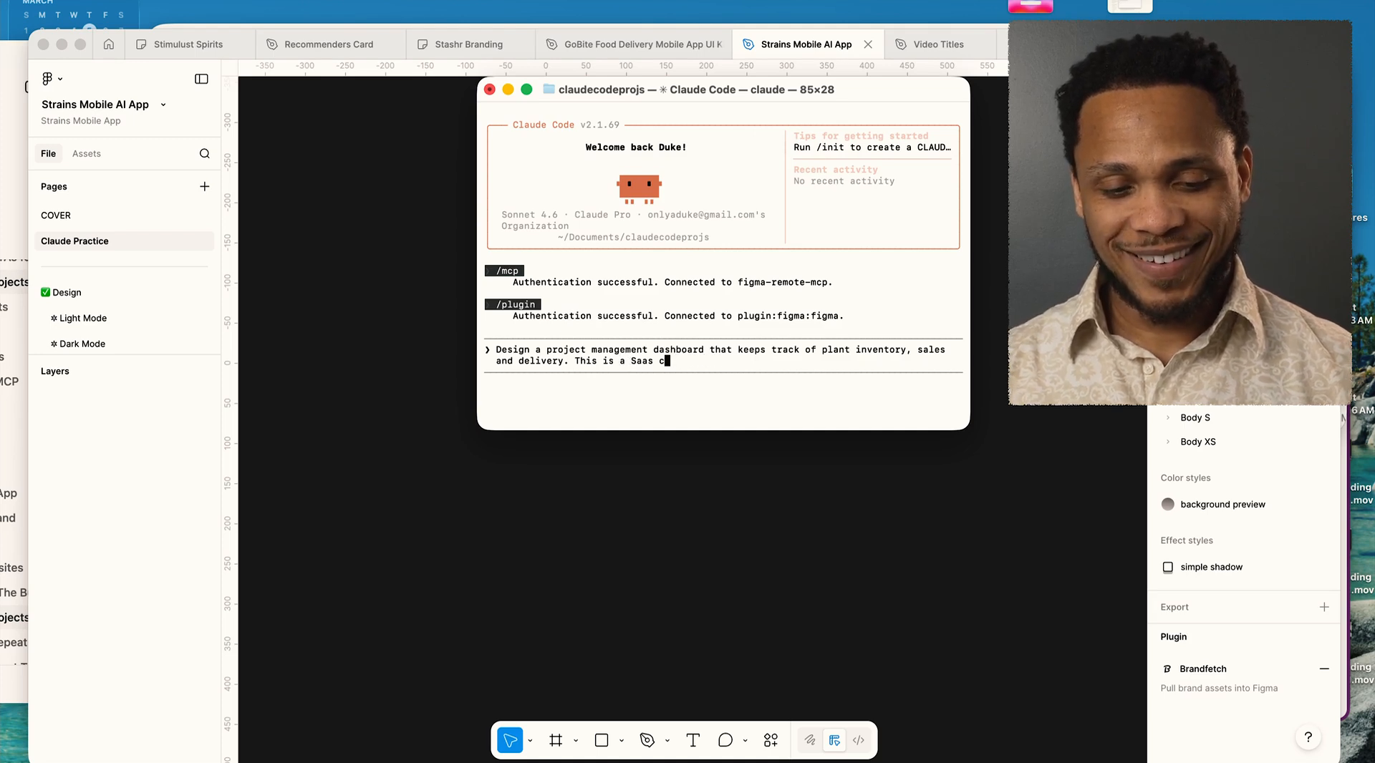
type("modern")
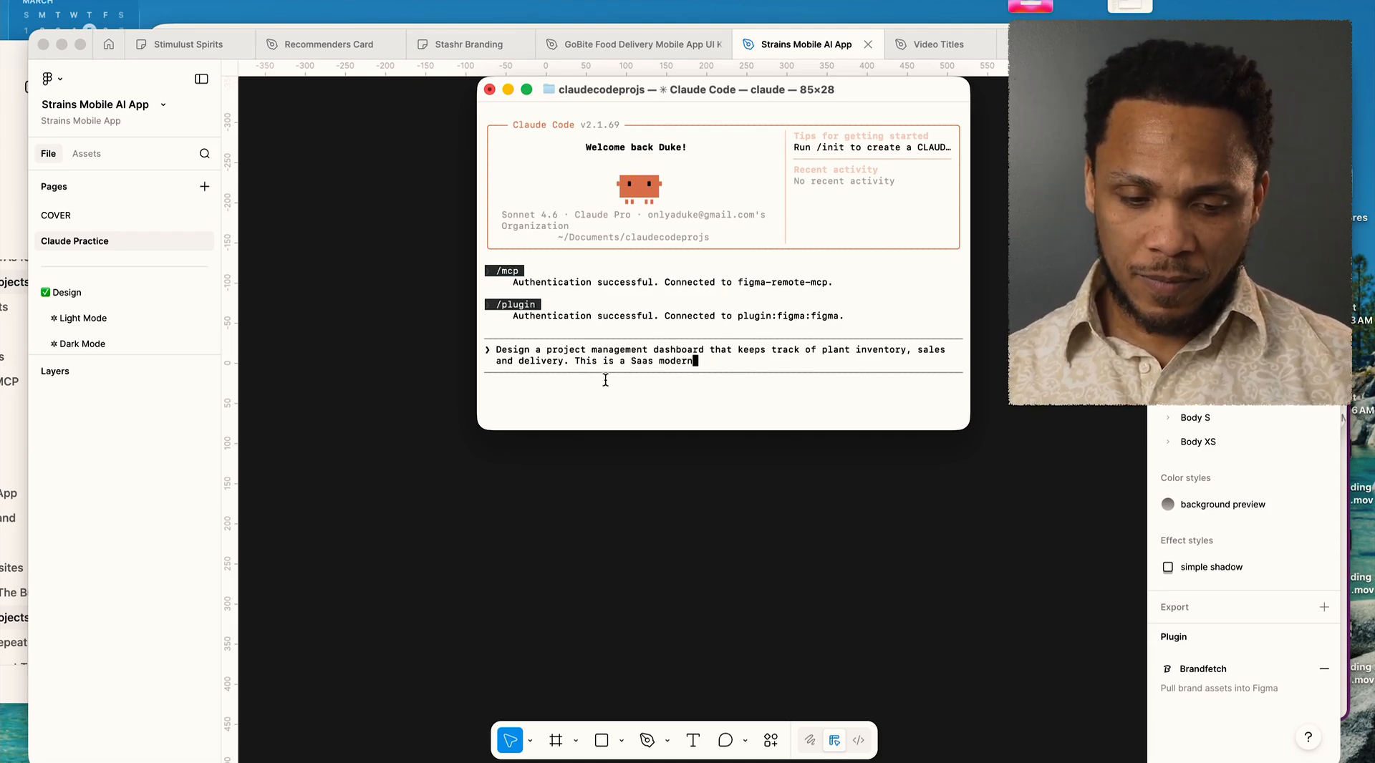
left_click_drag(655, 361, 630, 360)
key("BackSpace")
key("BackSpace")
key("BackSpace")
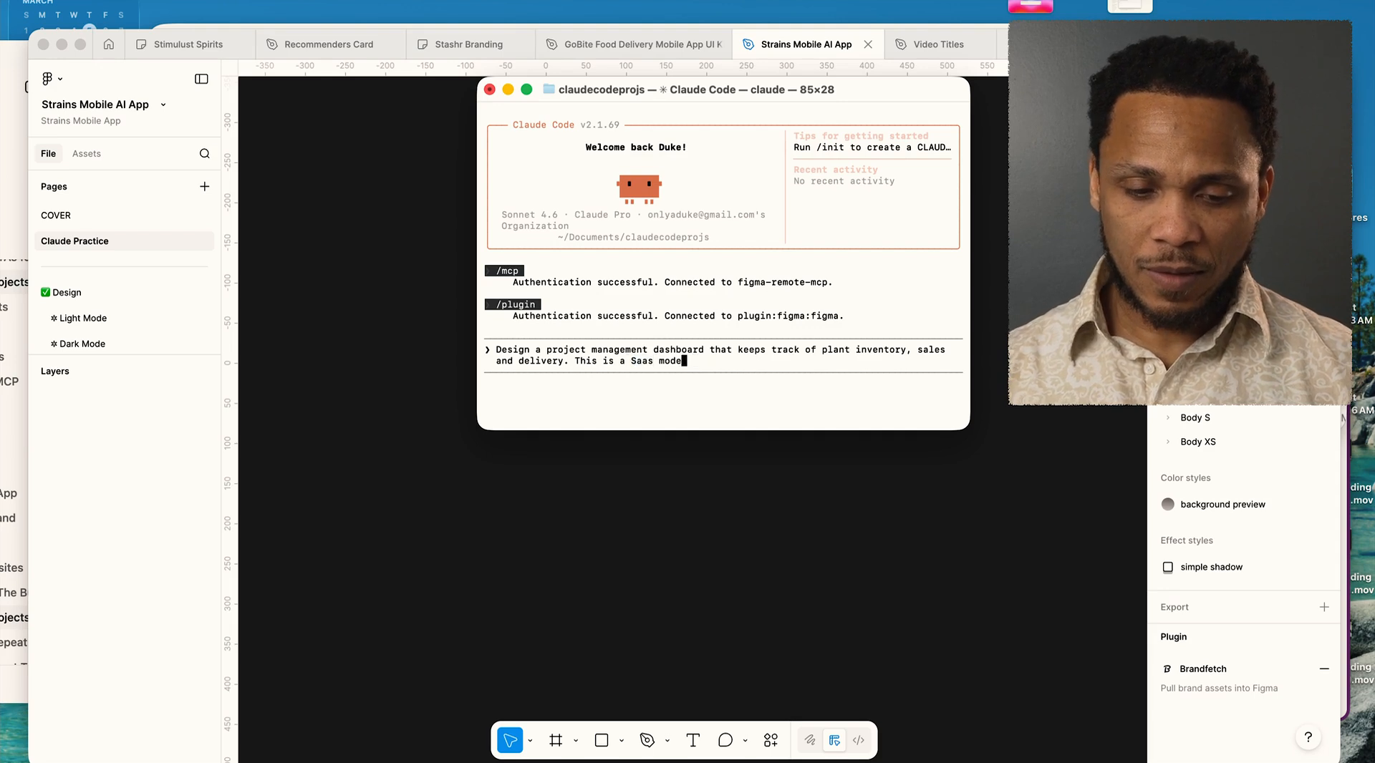
key("BackSpace")
key("BackSpace")
key("BackSpace")
key("BackSpace")
key("BackSpace")
key("BackSpace")
key("BackSpace")
key("BackSpace")
key("BackSpace")
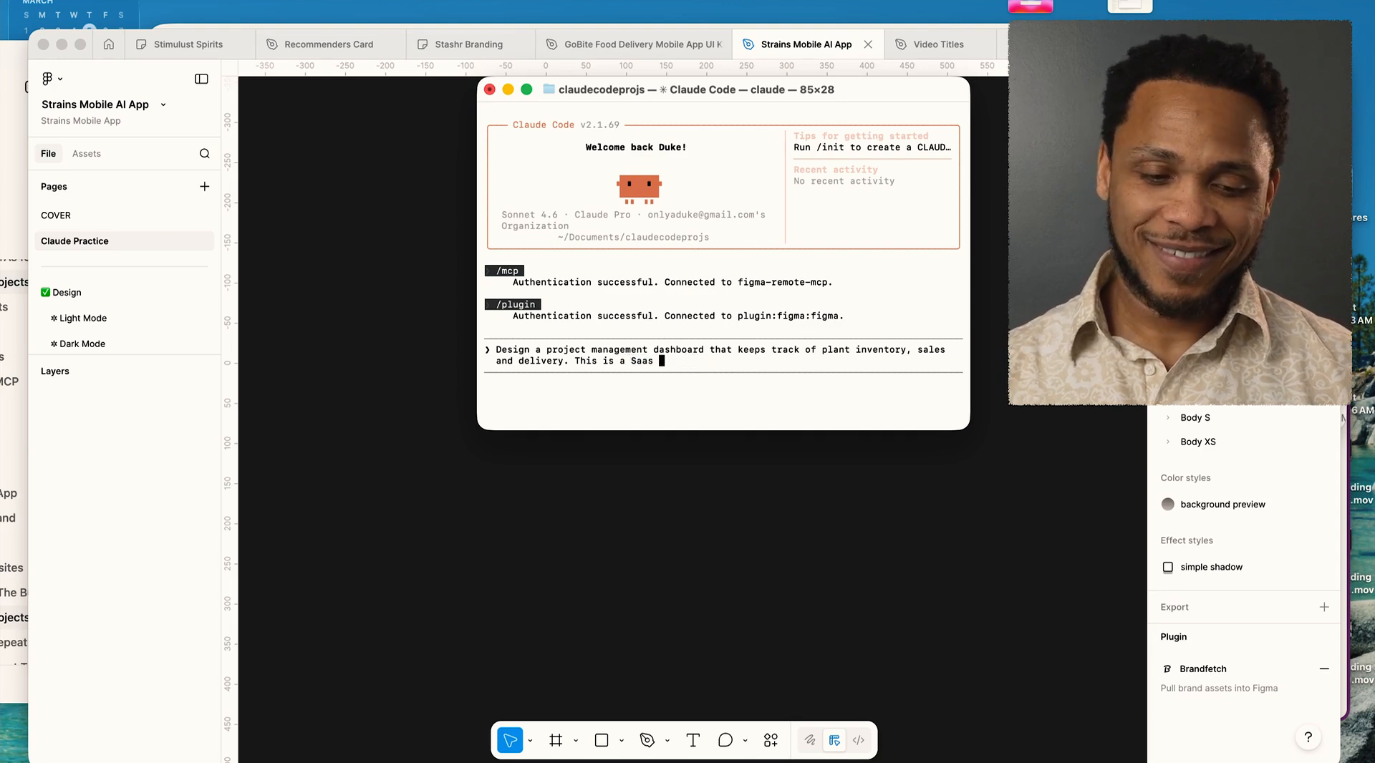
type("mod")
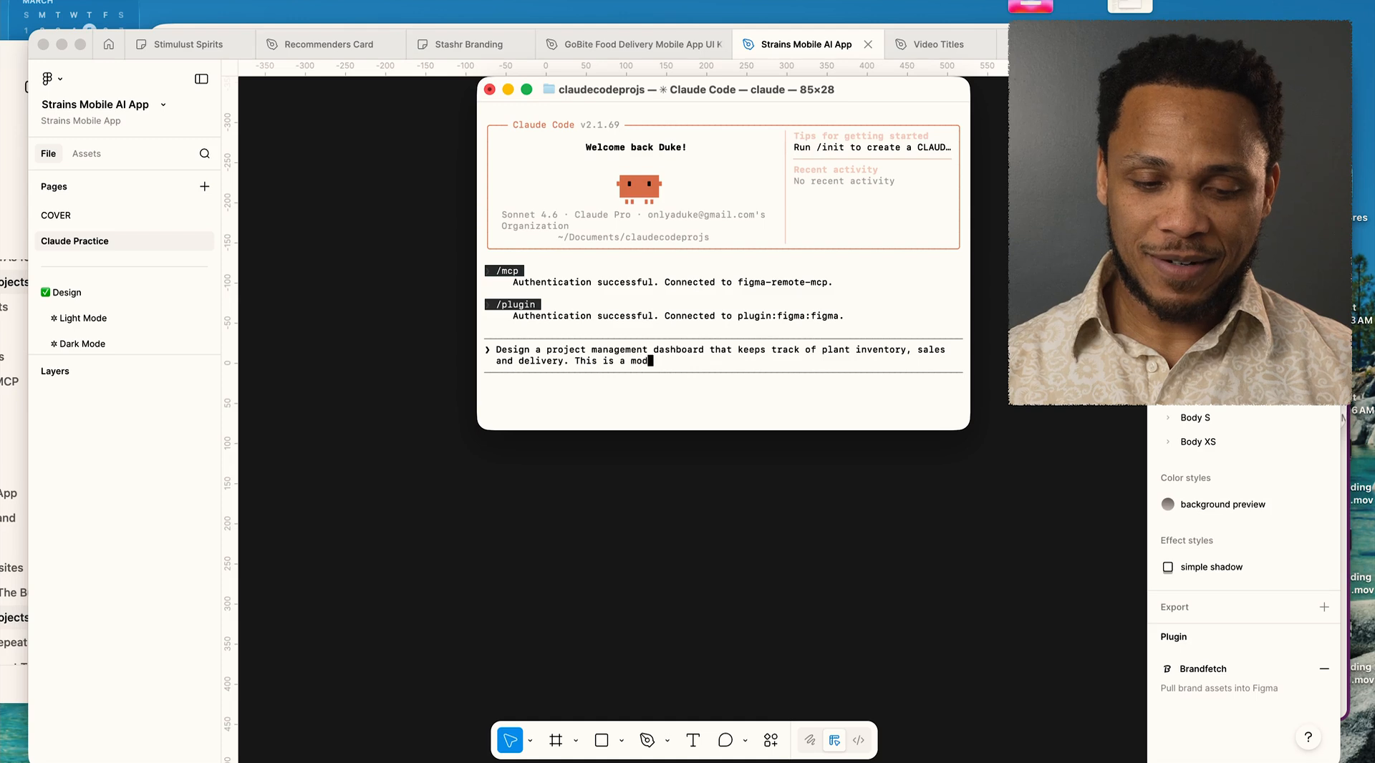
type("ern s")
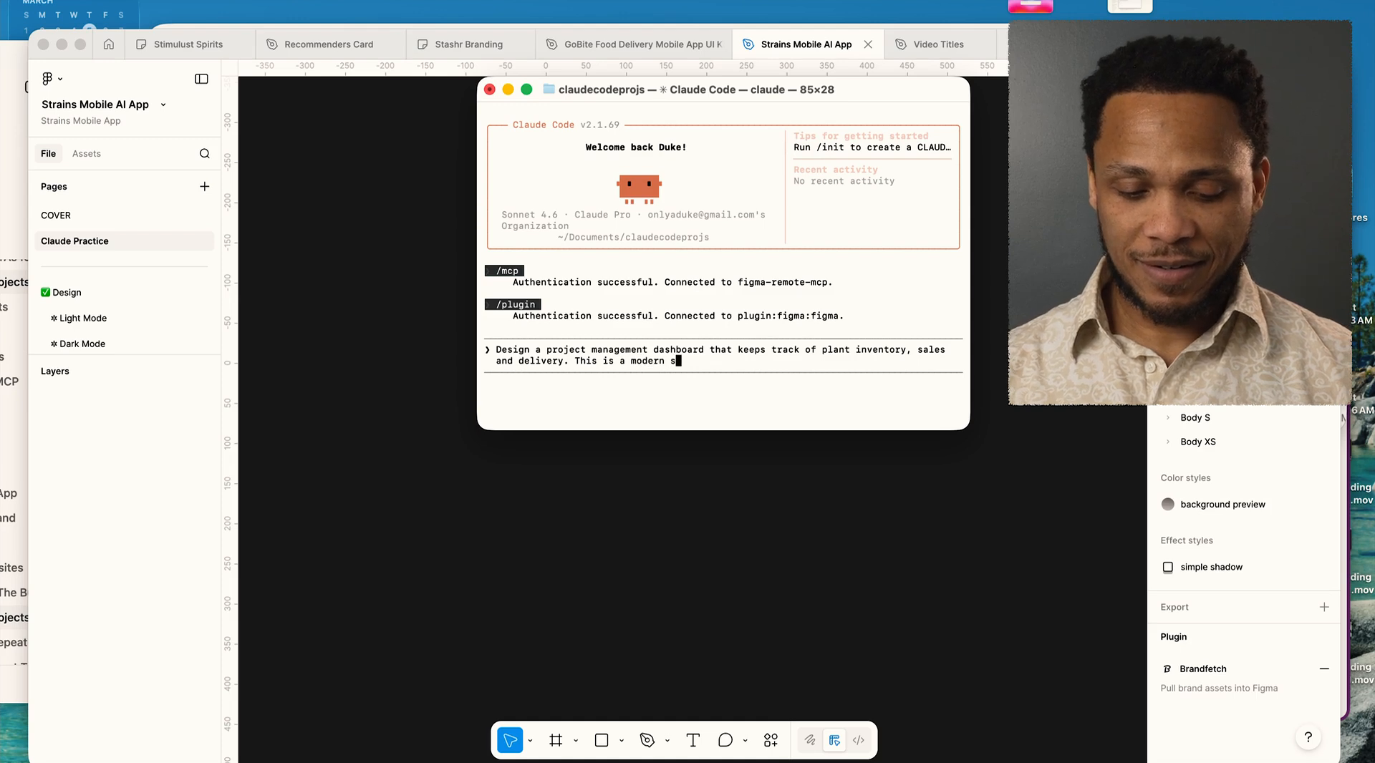
key("BackSpace")
type("Saa")
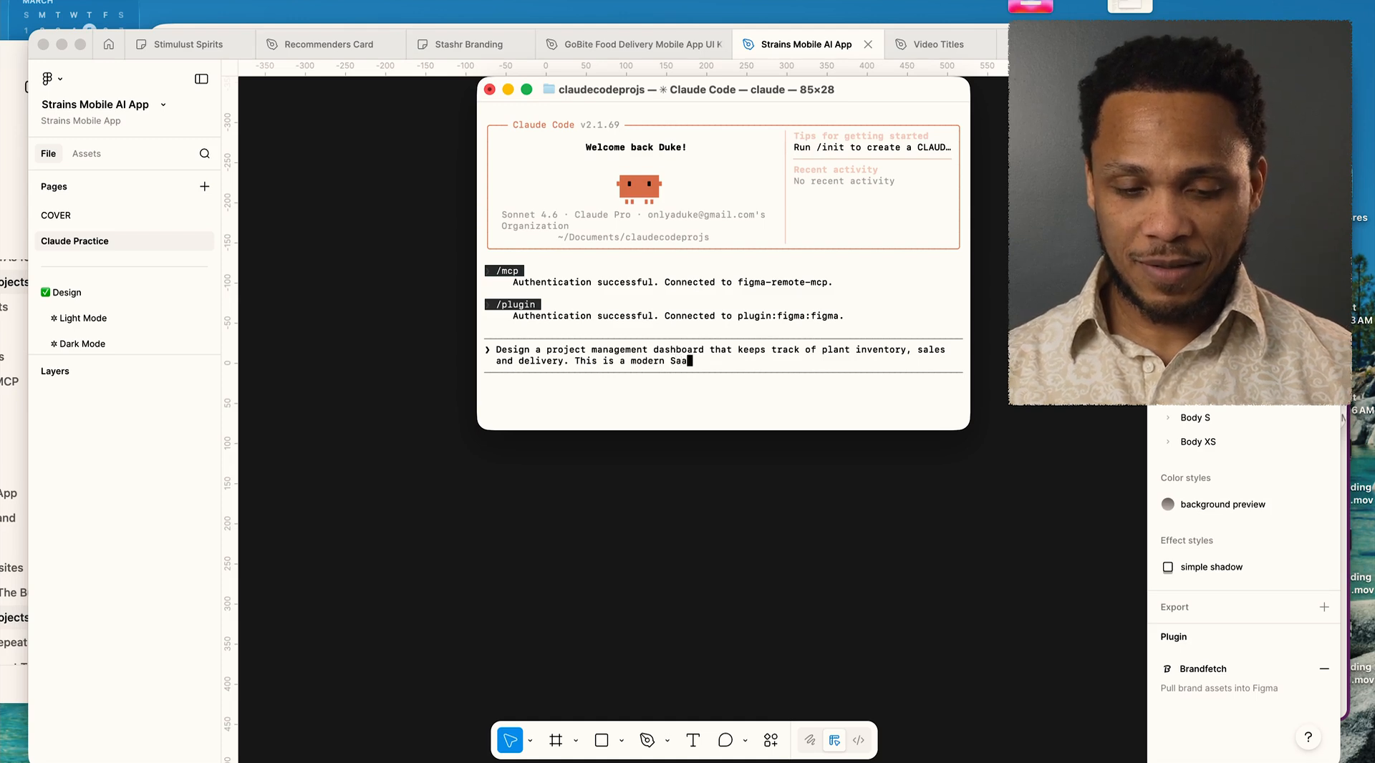
type("s comp")
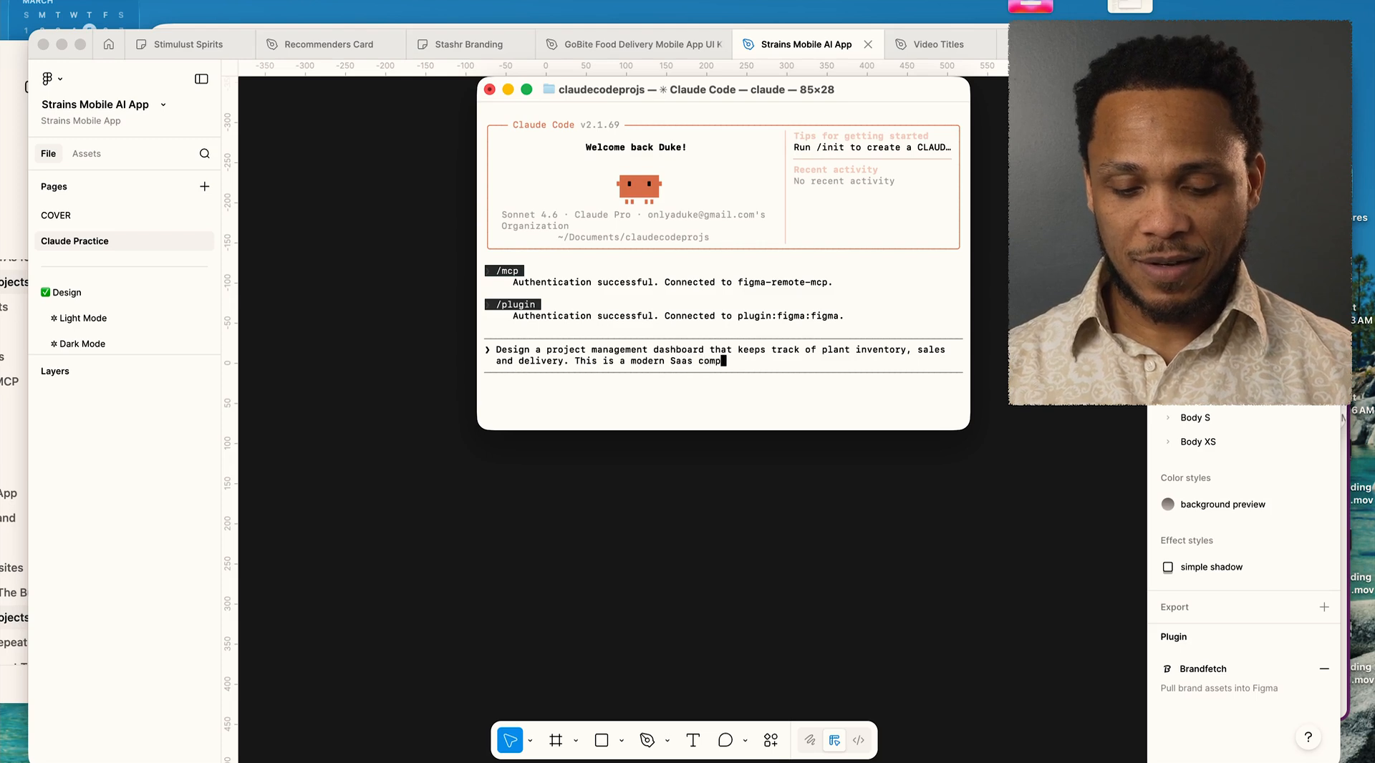
type("any i")
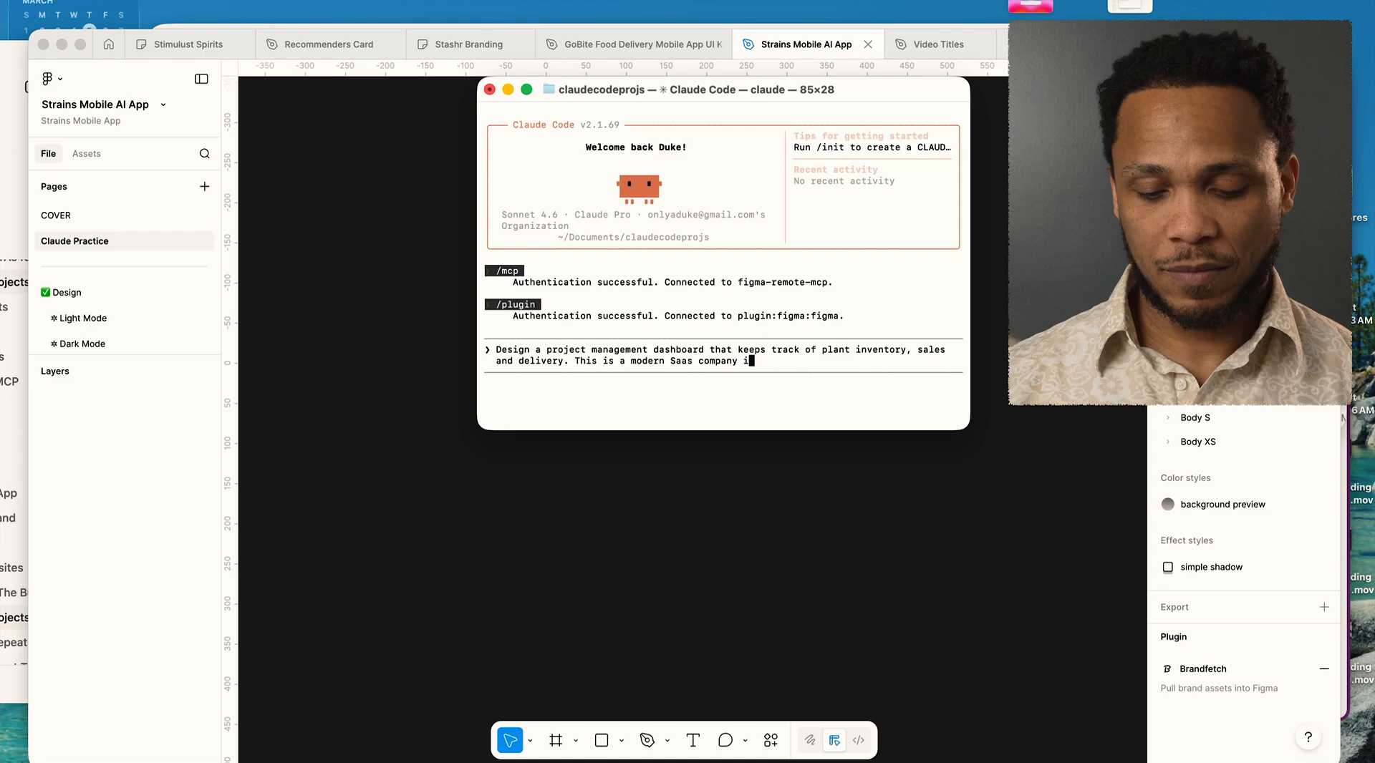
type("n a ")
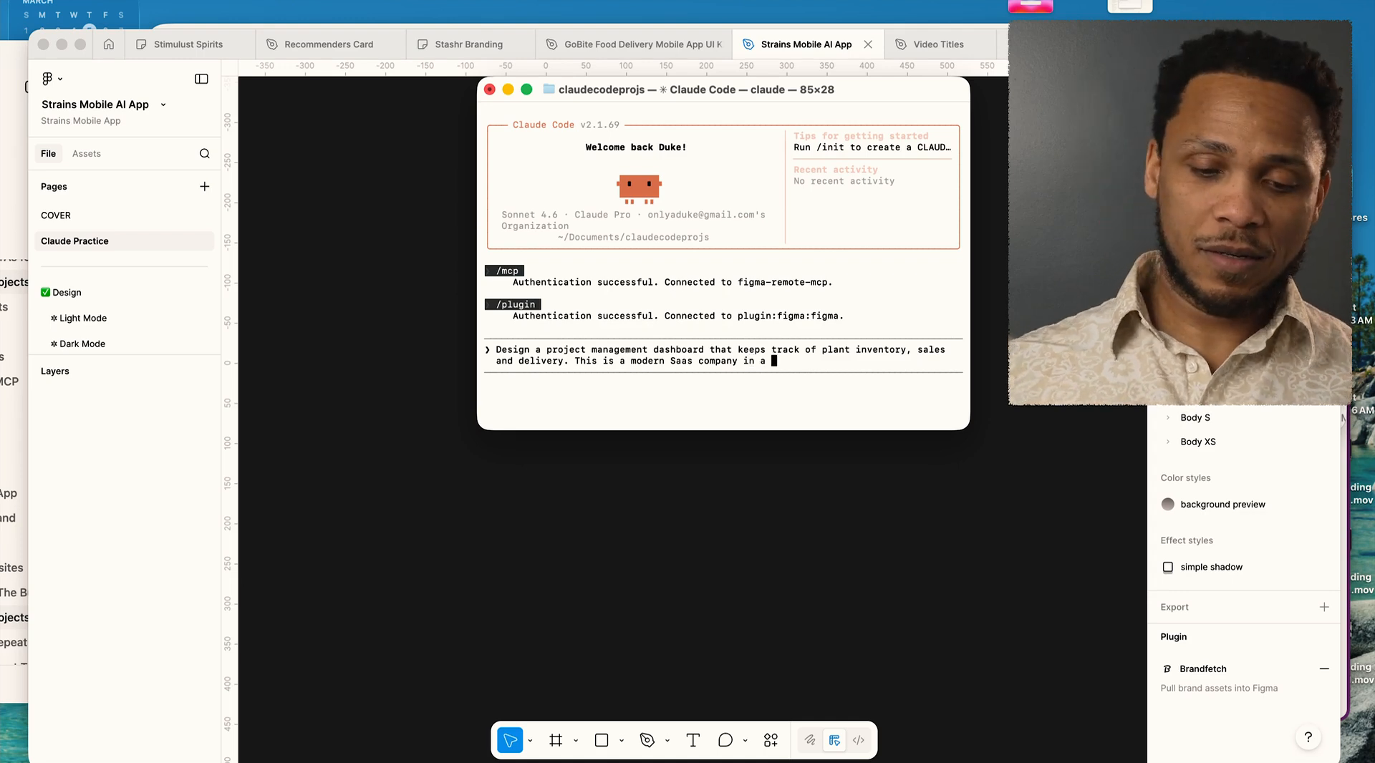
type("sleek ")
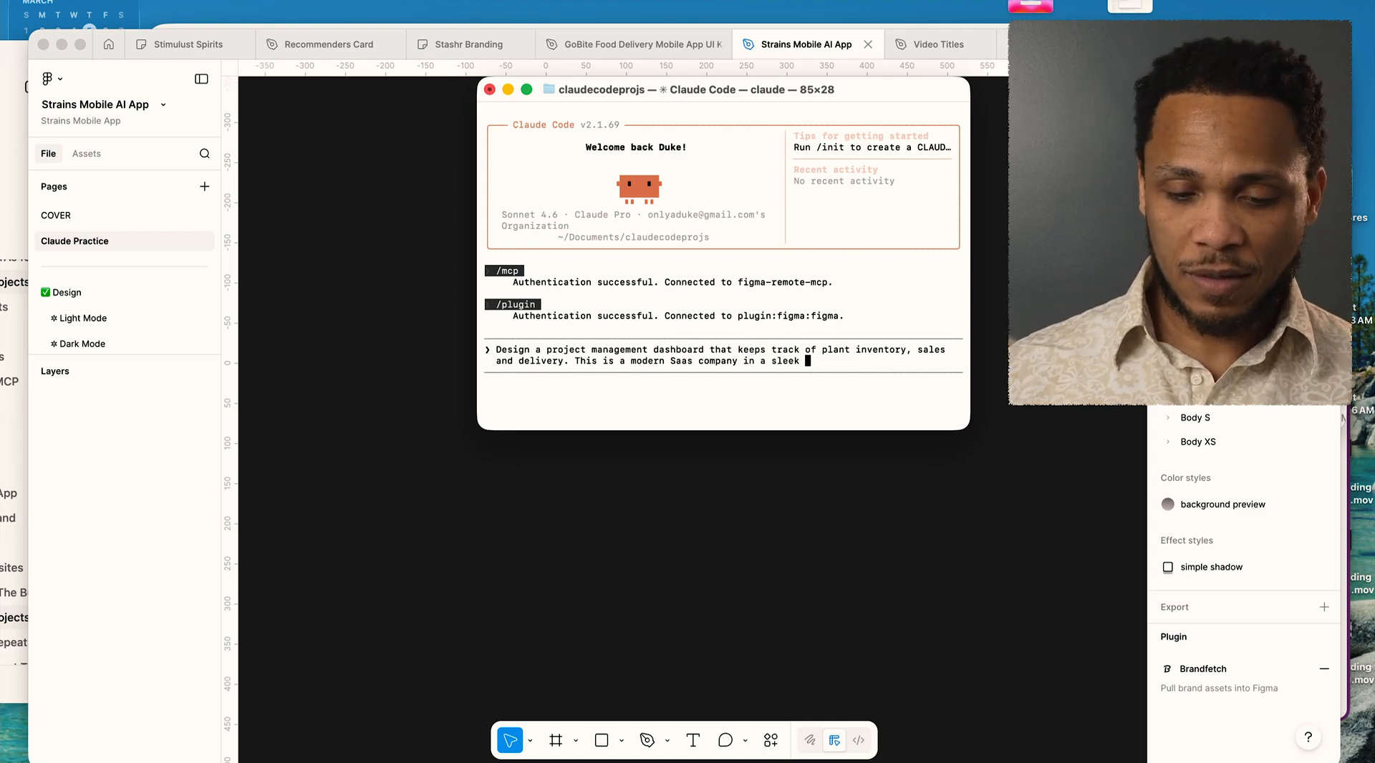
type("style with ")
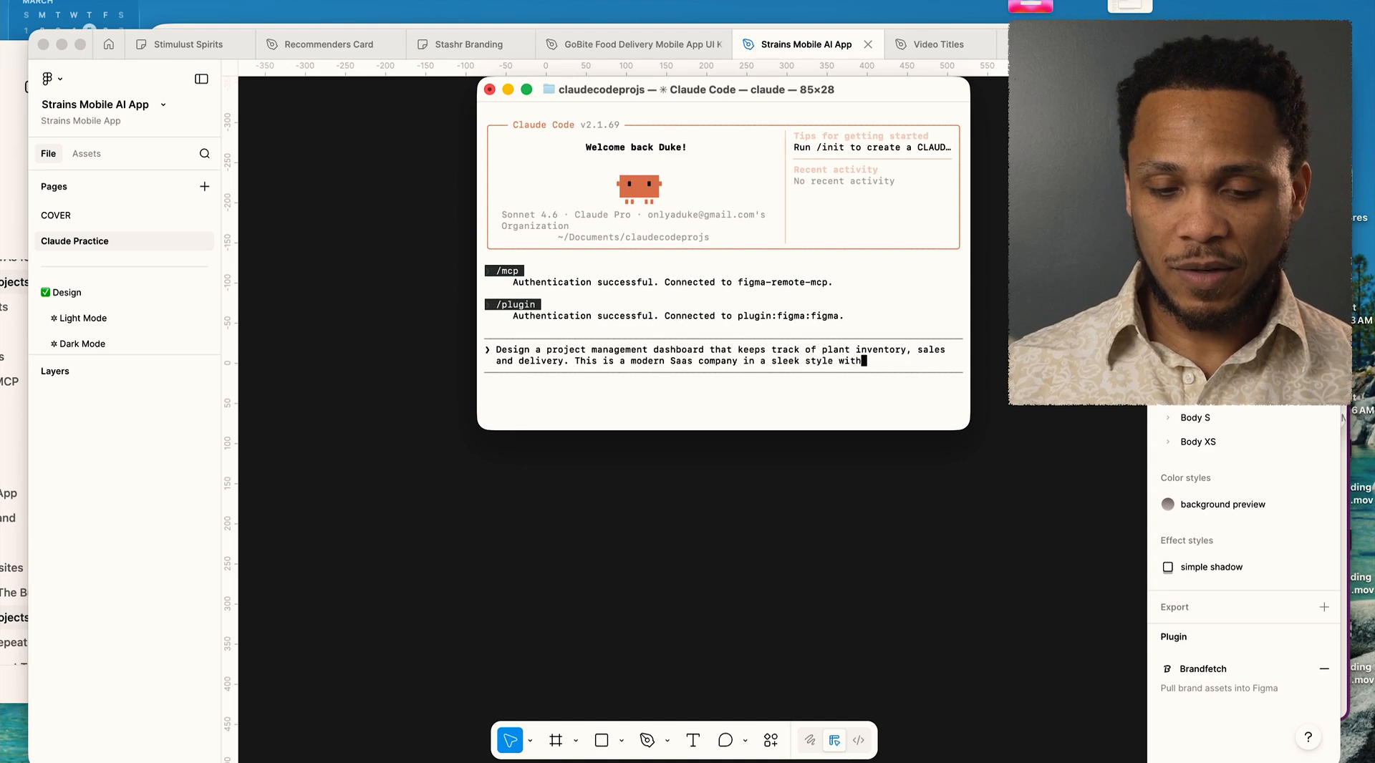
type("dark grea")
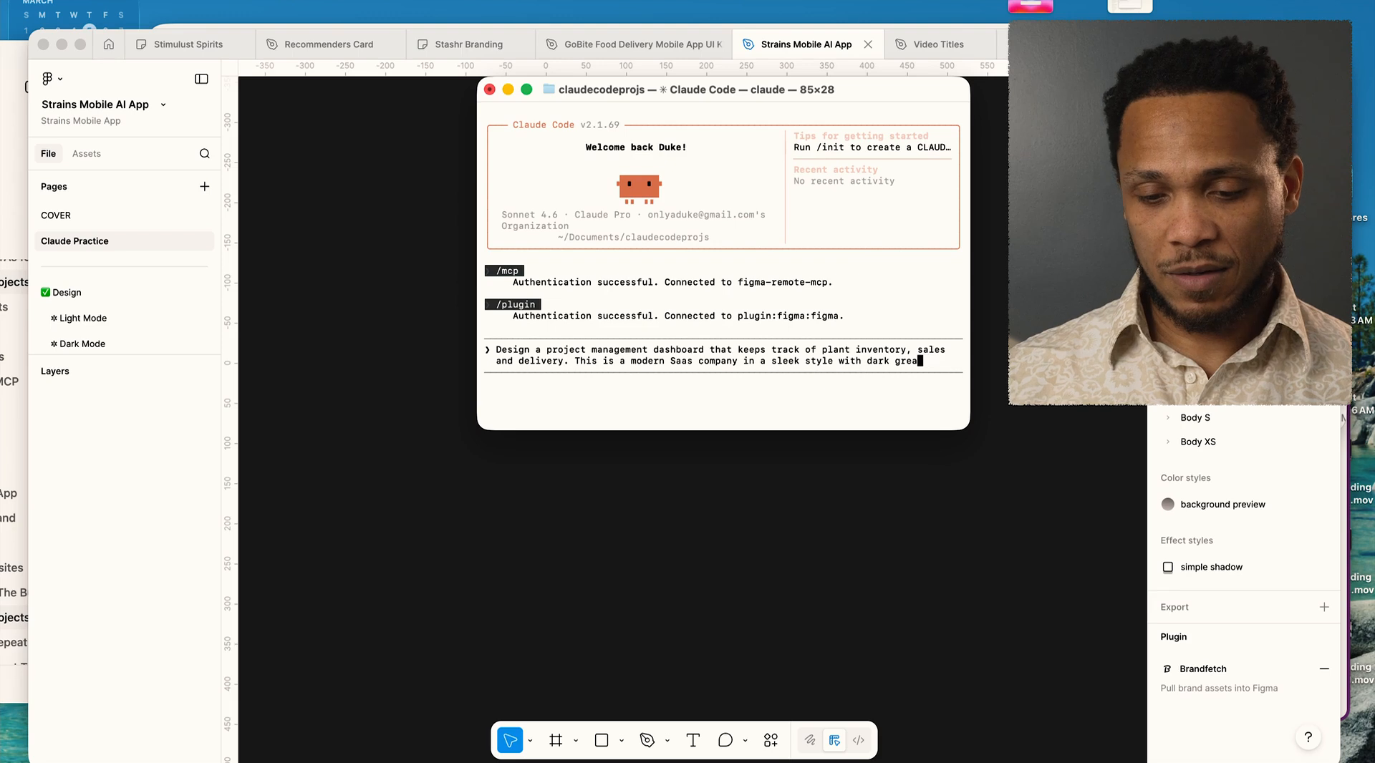
- Finish the prompt's second sentence with "in a sleek style with dark green and grey colors."
key("BackSpace")
type("en ")
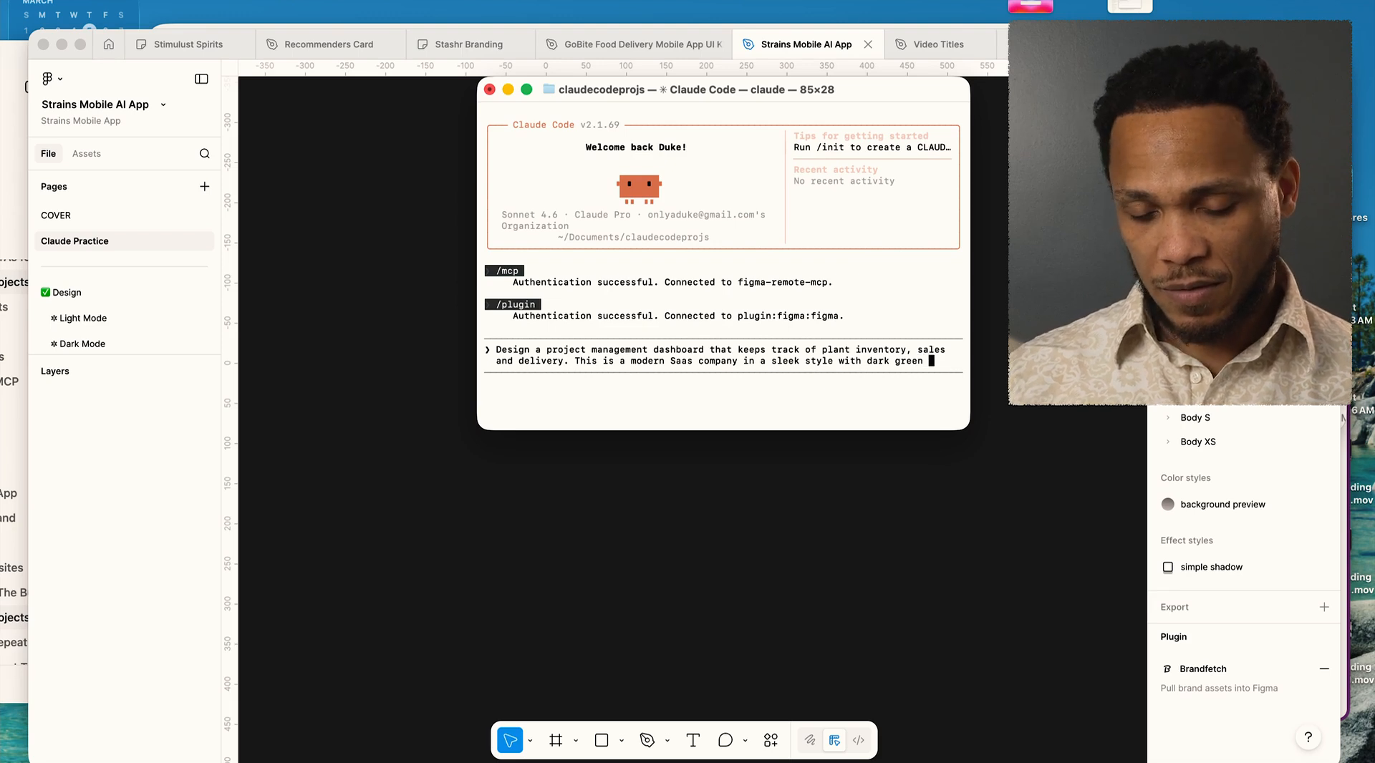
type("and grey")
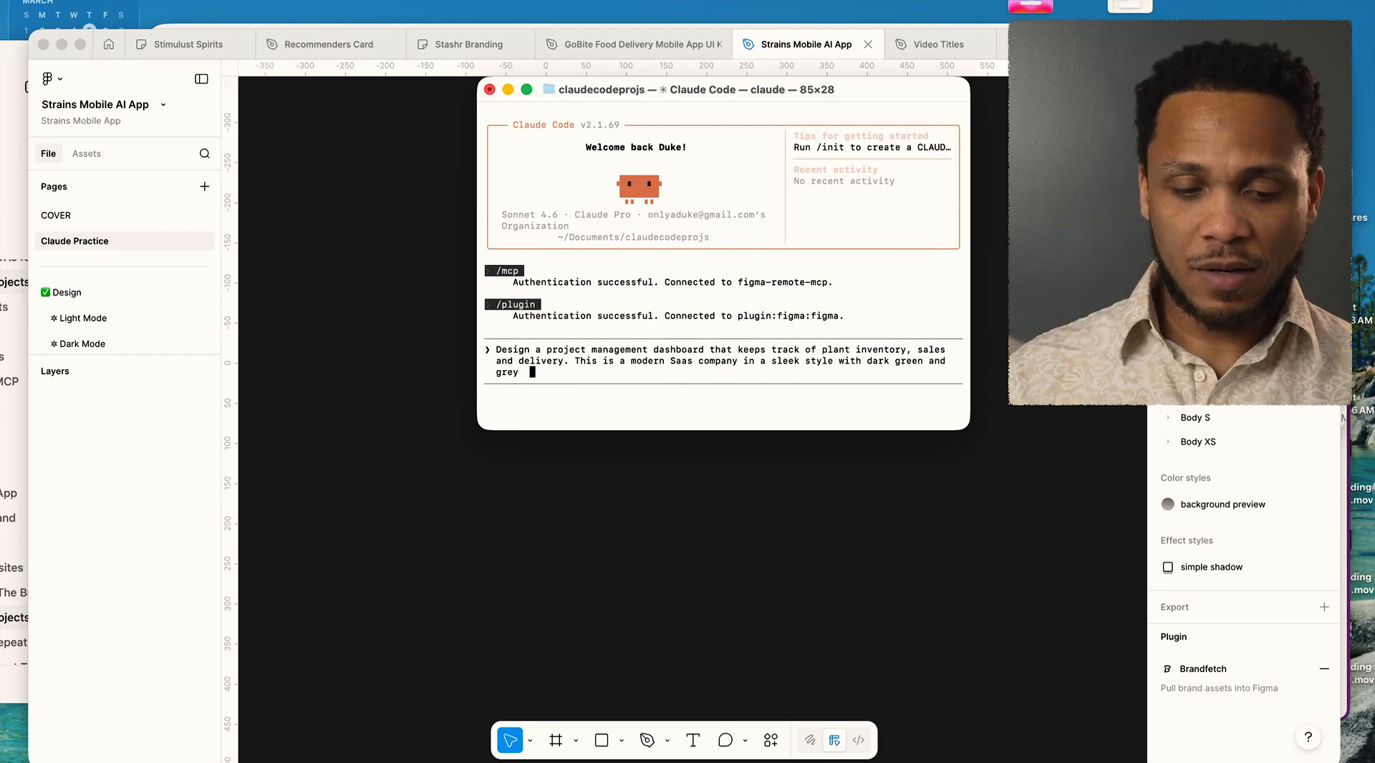
type("  color")
key("BackSpace")
key("BackSpace")
key("BackSpace")
key("BackSpace")
key("BackSpace")
key("BackSpace")
key("BackSpace")
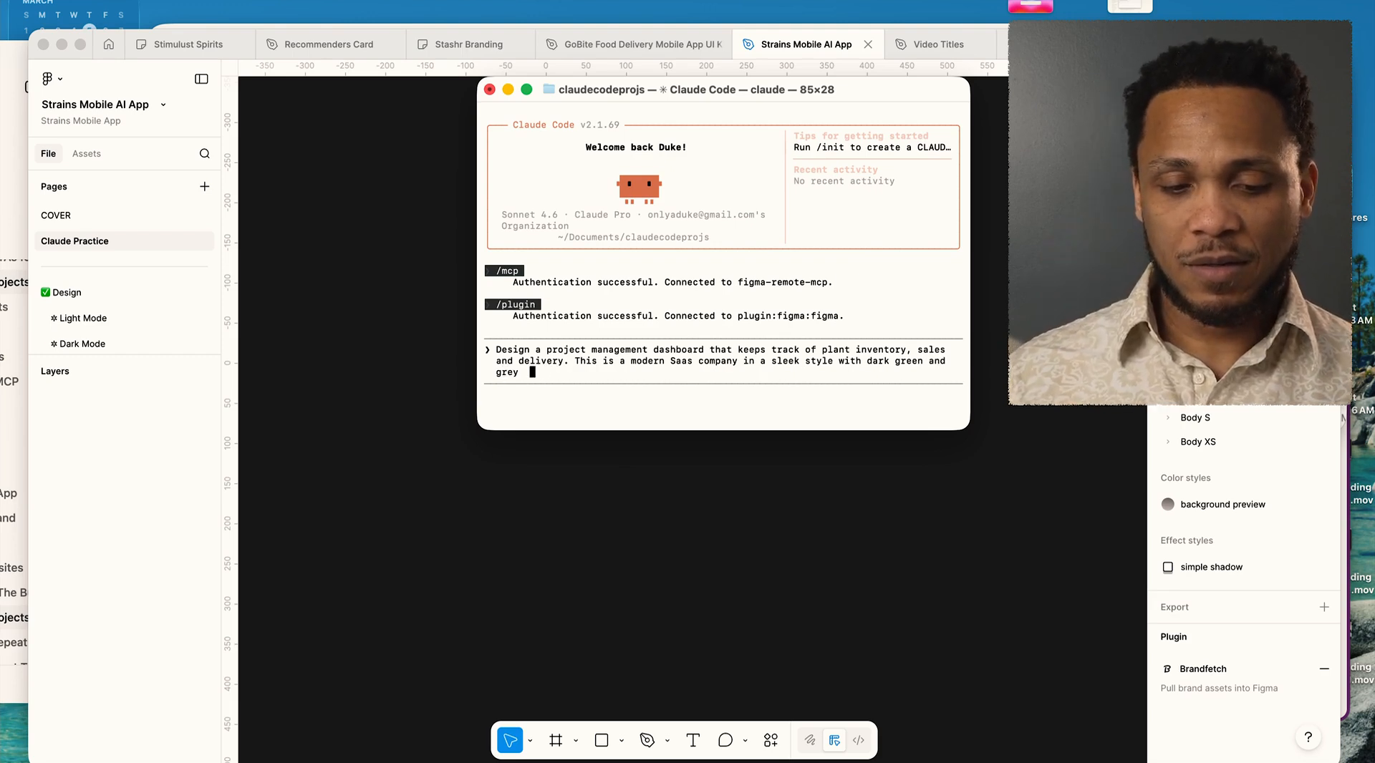
type("colors")
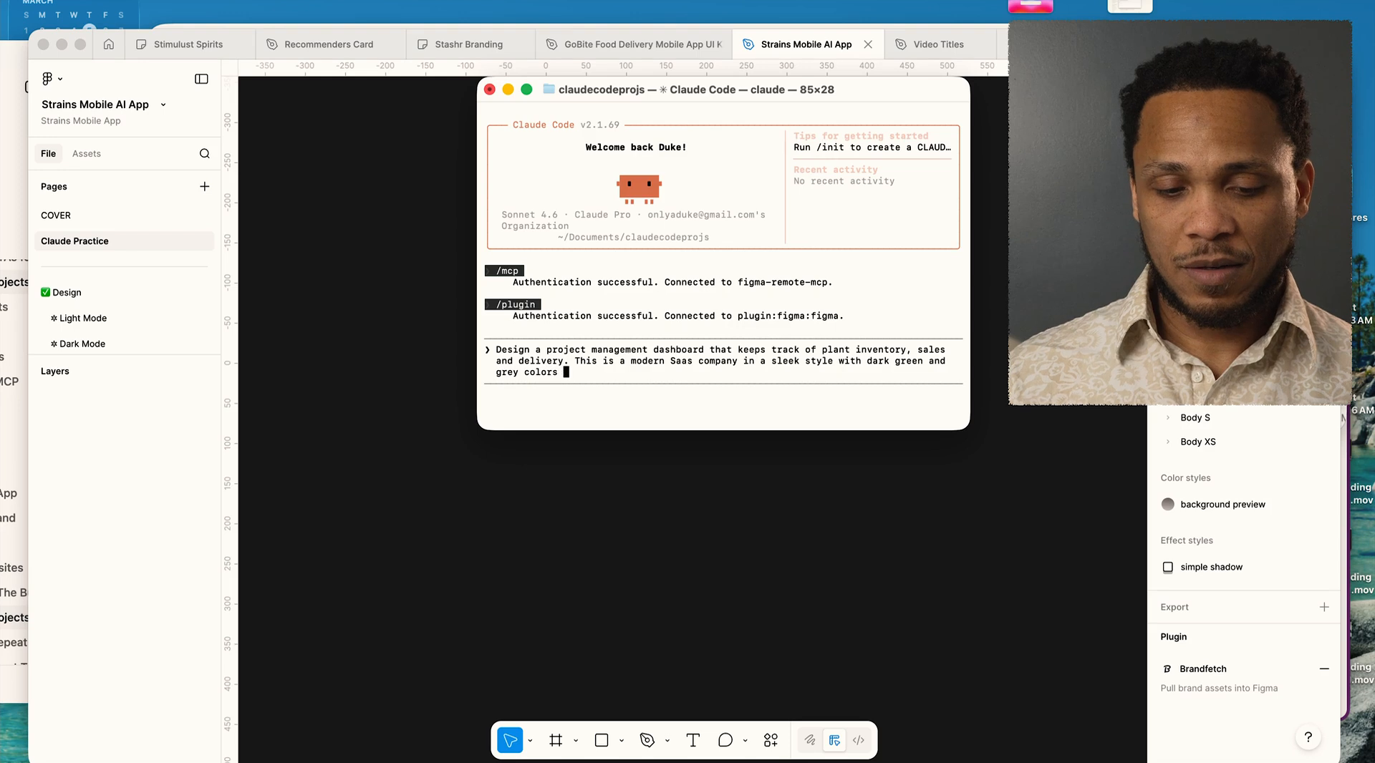
type(".")
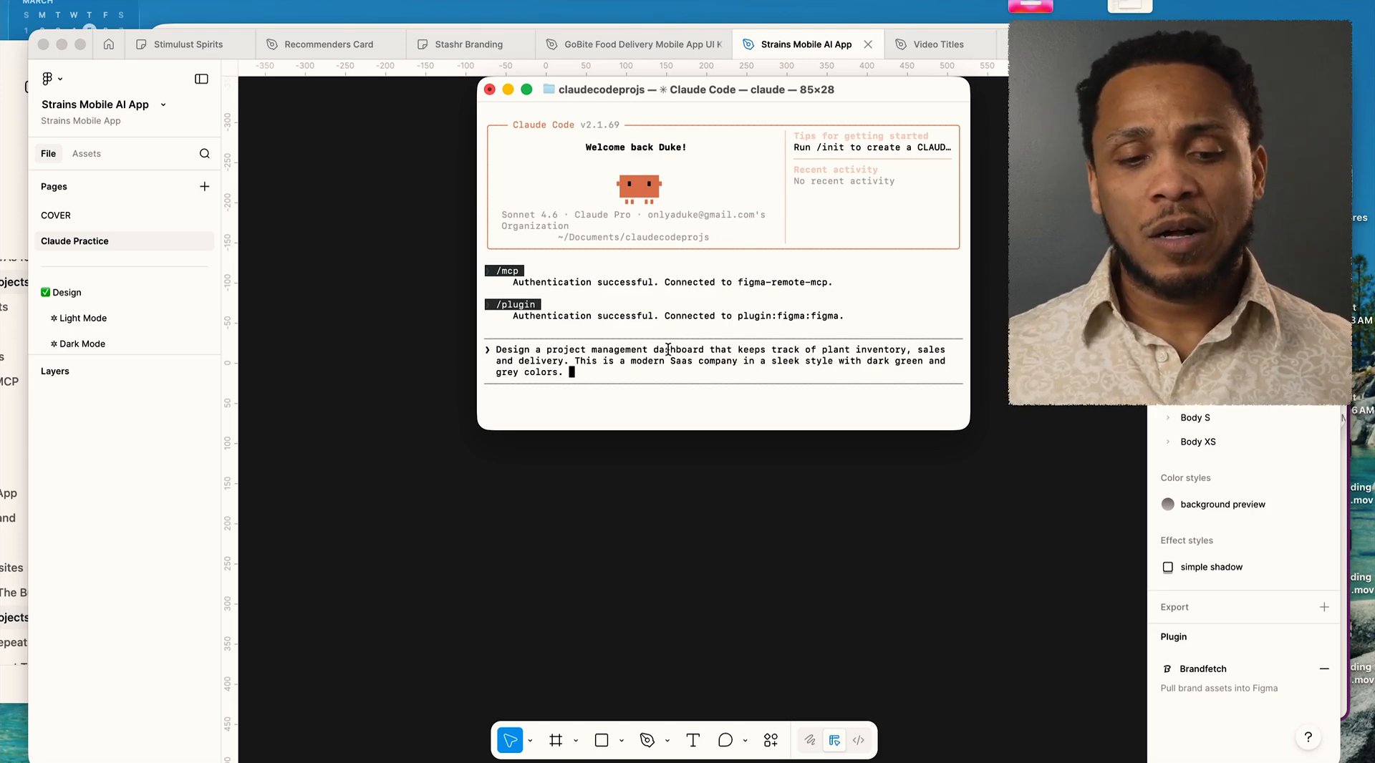
- Submit the plant inventory dashboard prompt to Claude Code and check its progress over the Figma file
left_click_drag(888, 91, 889, 181)
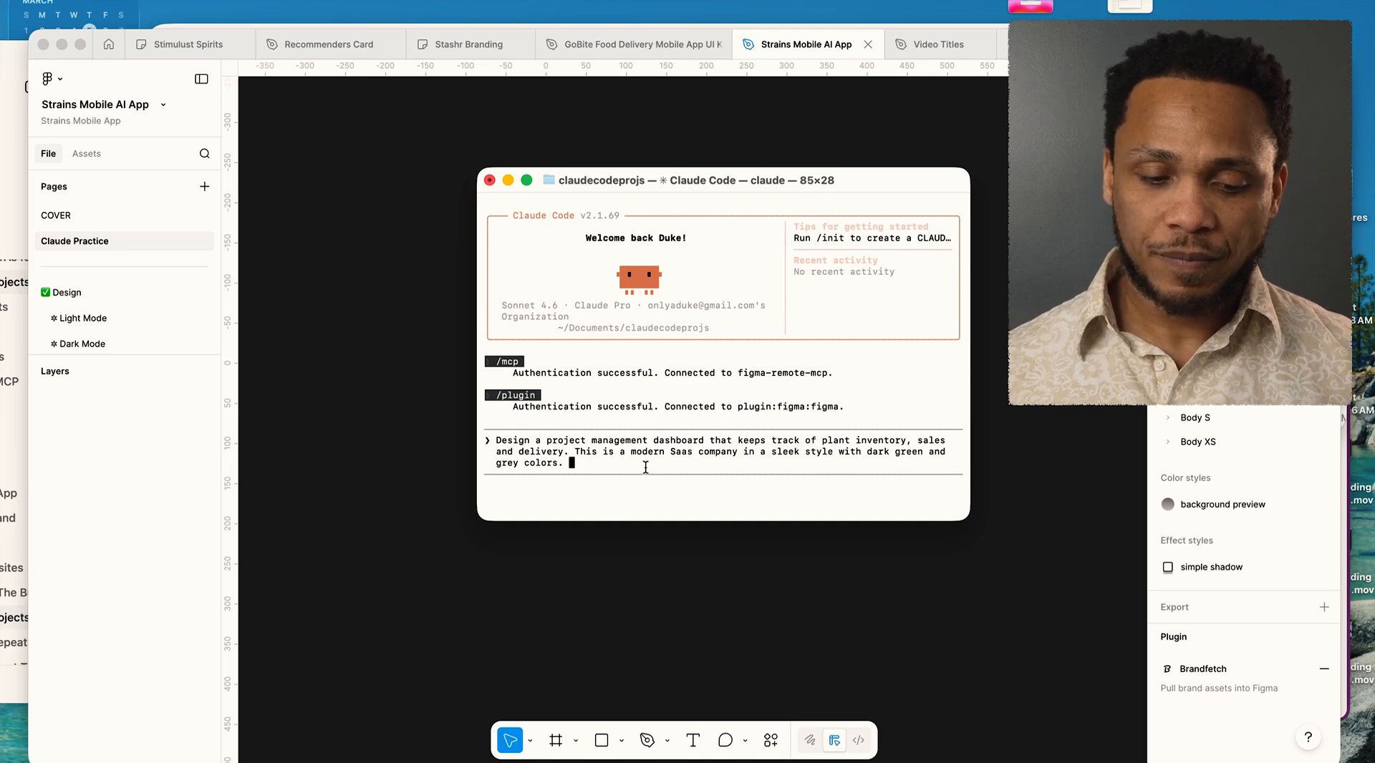
key("Return")
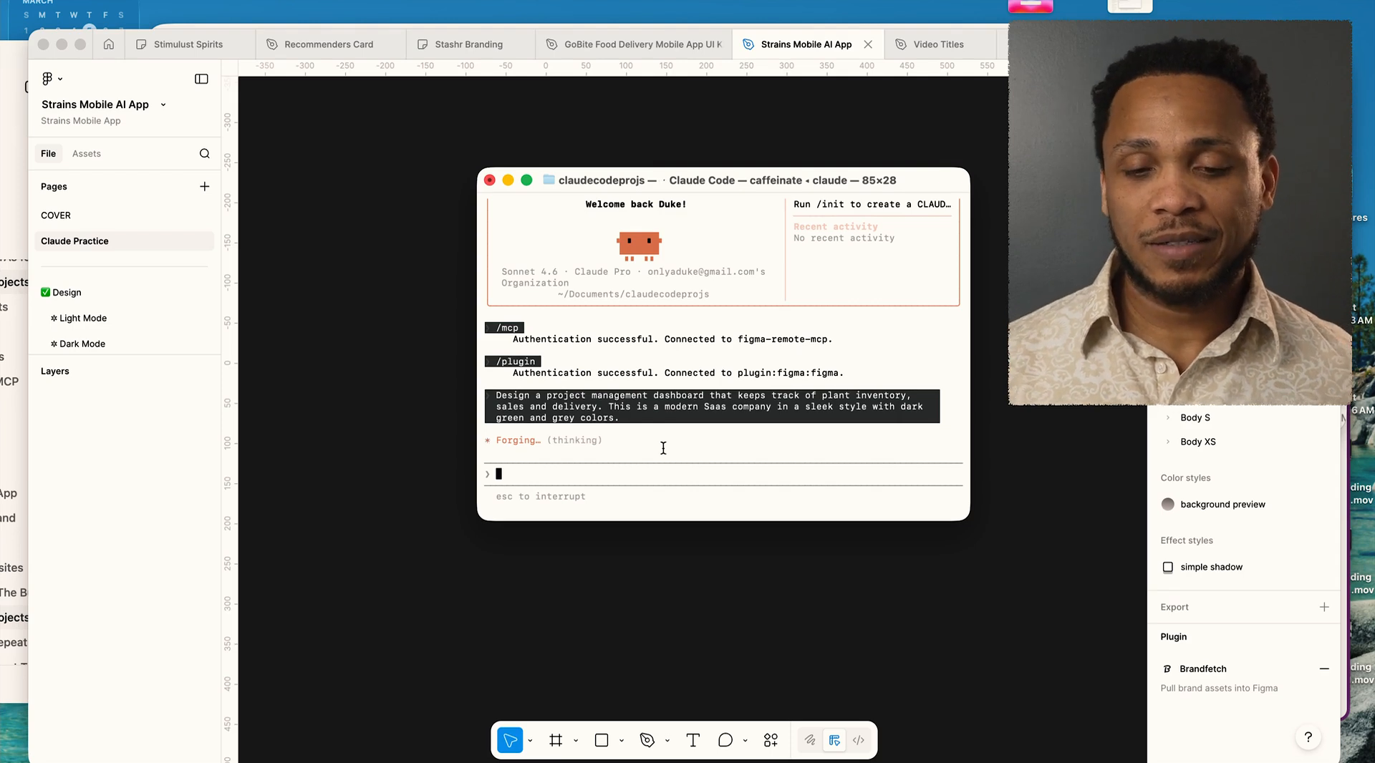
left_click_drag(1167, 48, 1167, 16)
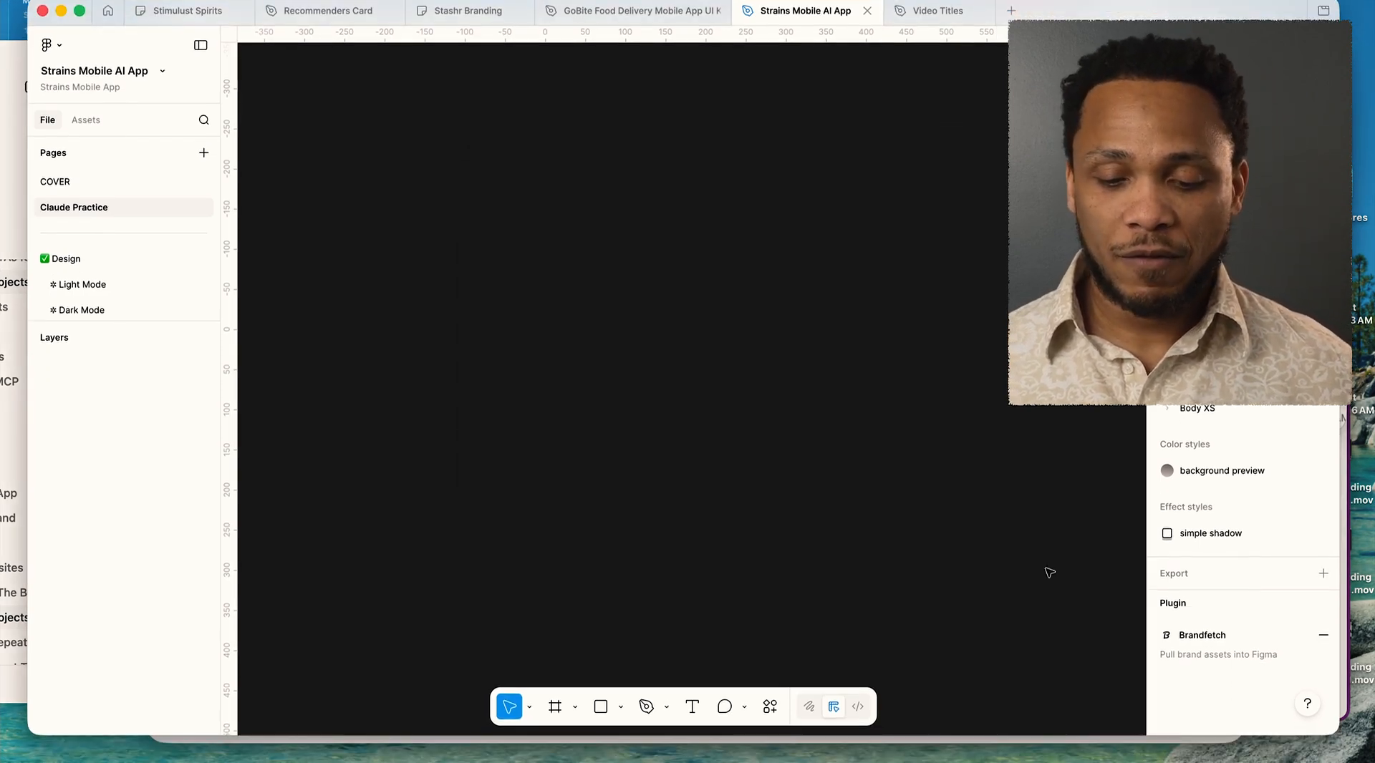
left_click(1111, 758)
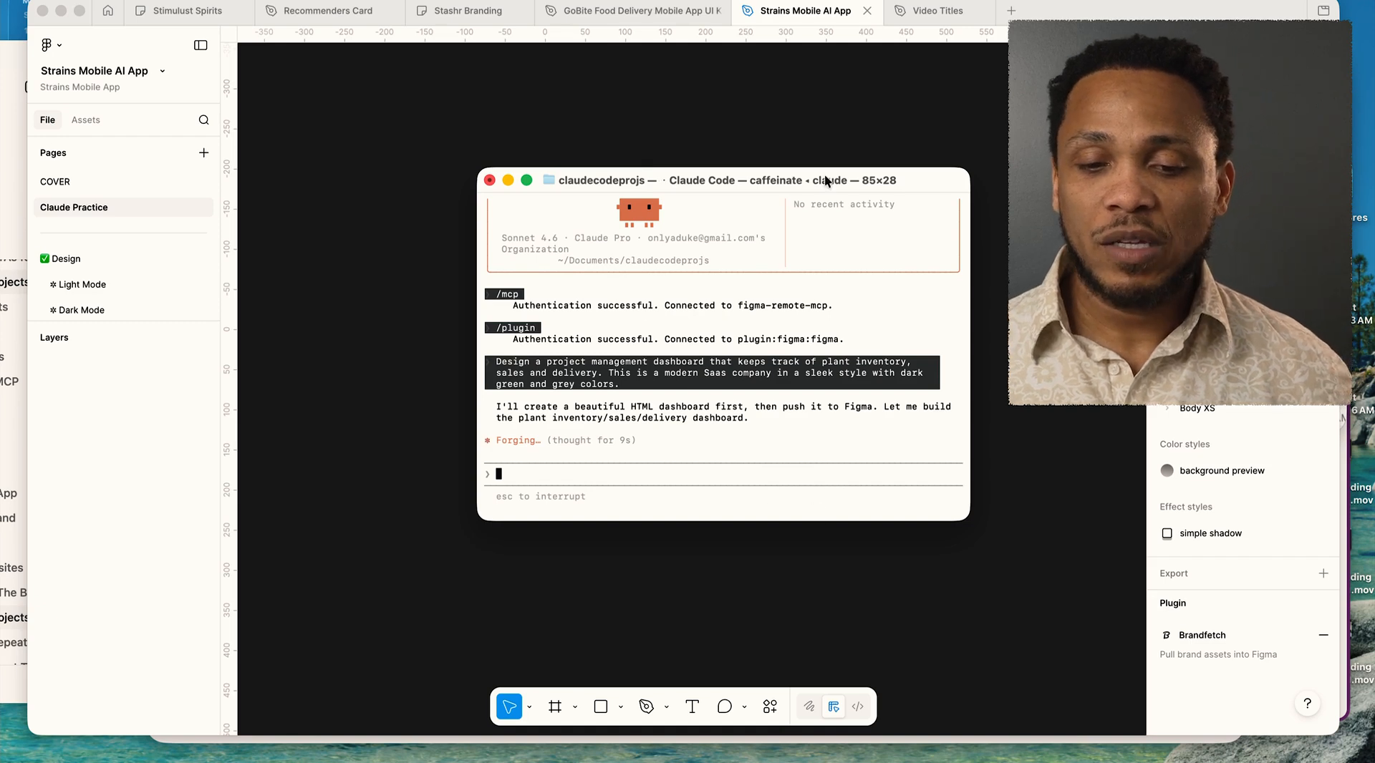
- Copy the link to the Claude Practice page in Figma and return to the Claude Code session in Terminal
left_click(184, 199)
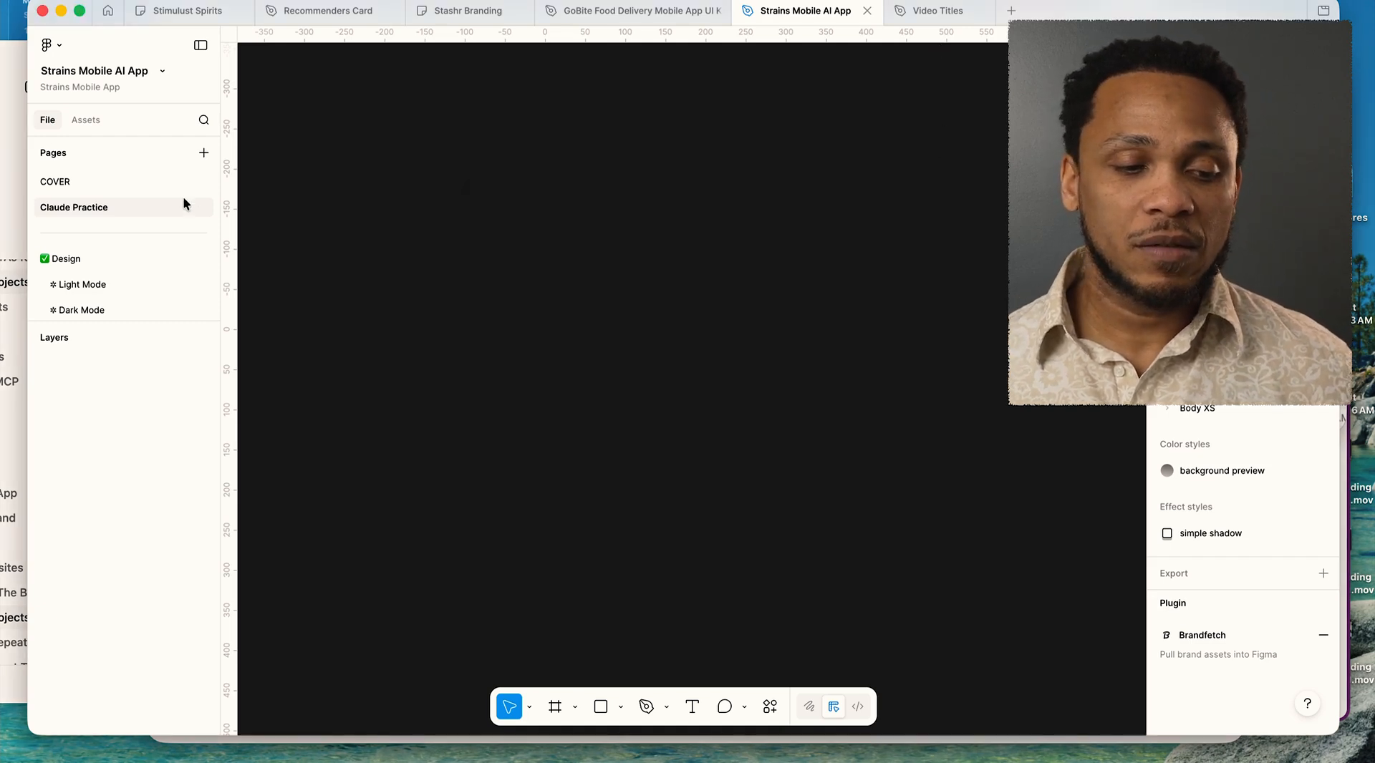
right_click(187, 205)
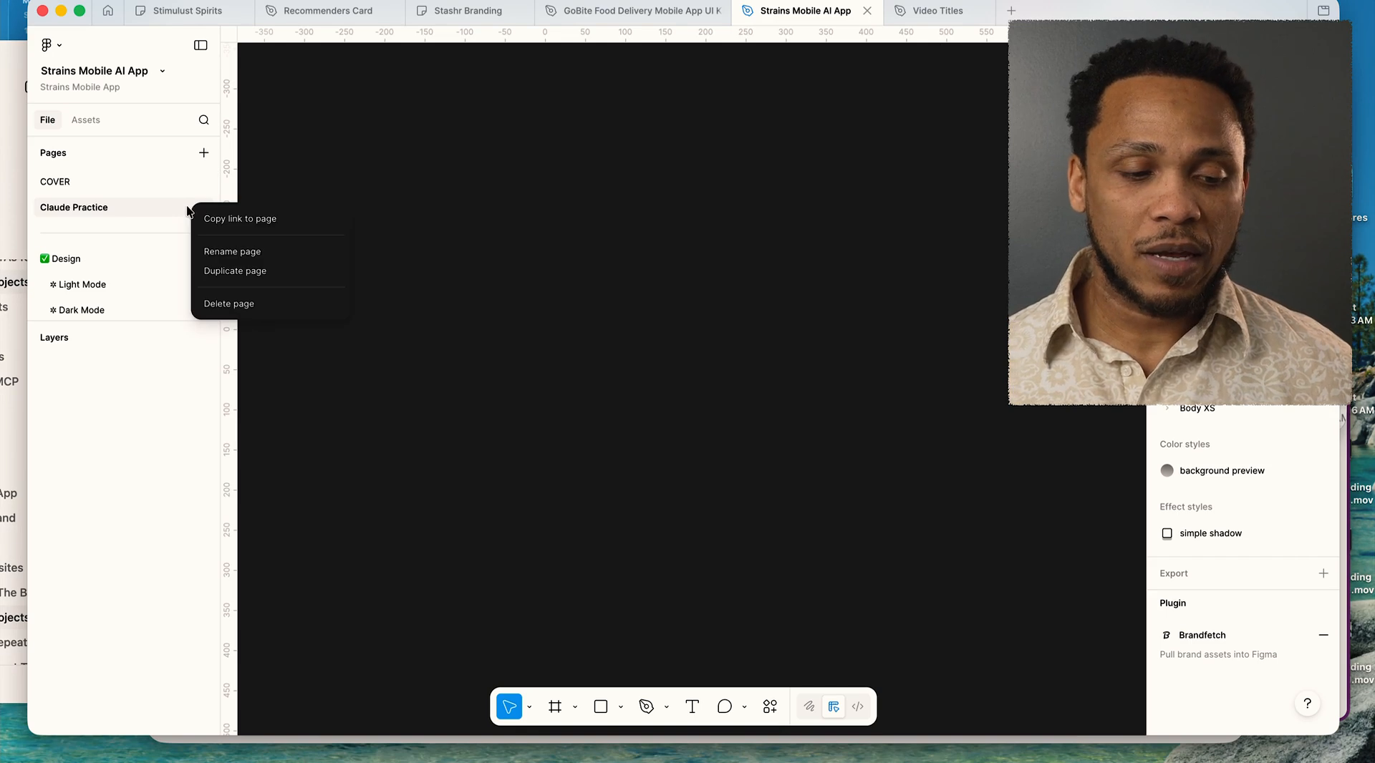
left_click(231, 222)
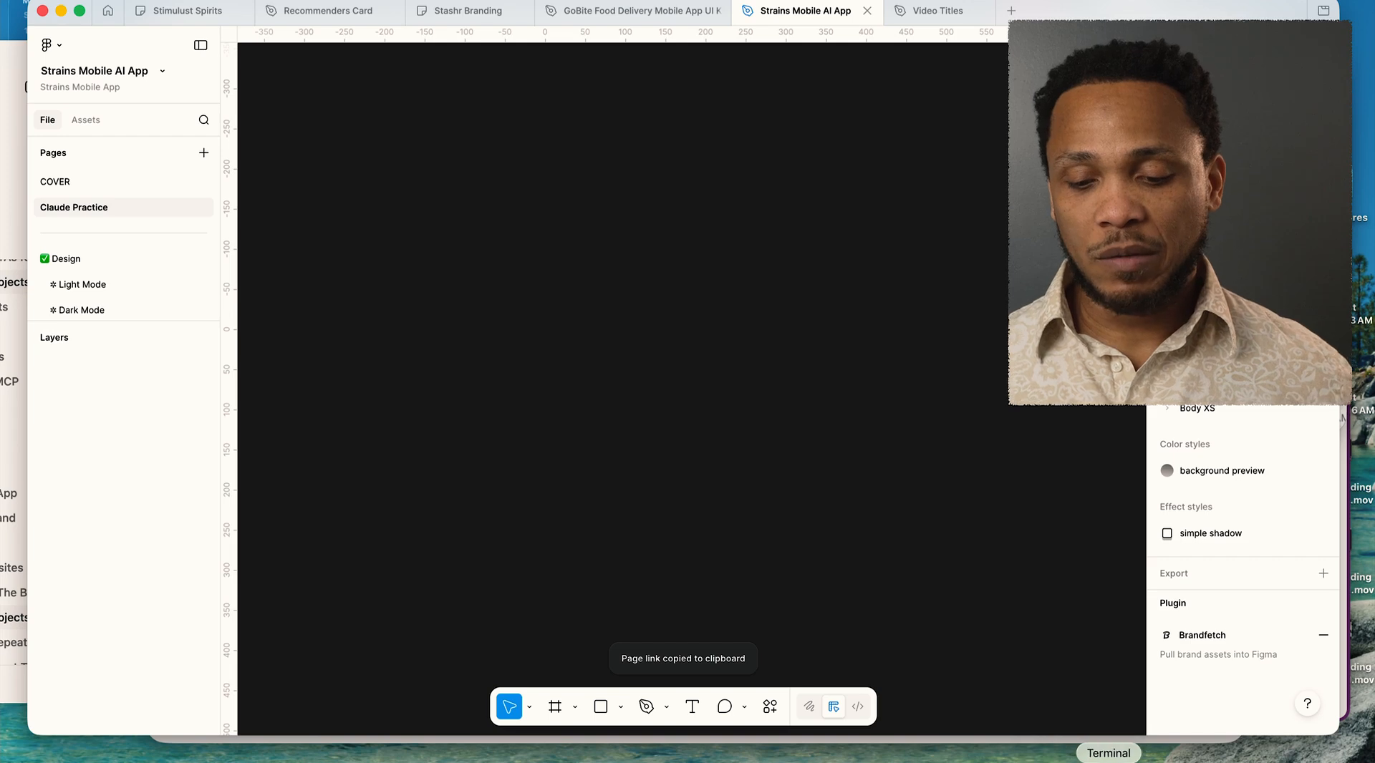
left_click(1108, 762)
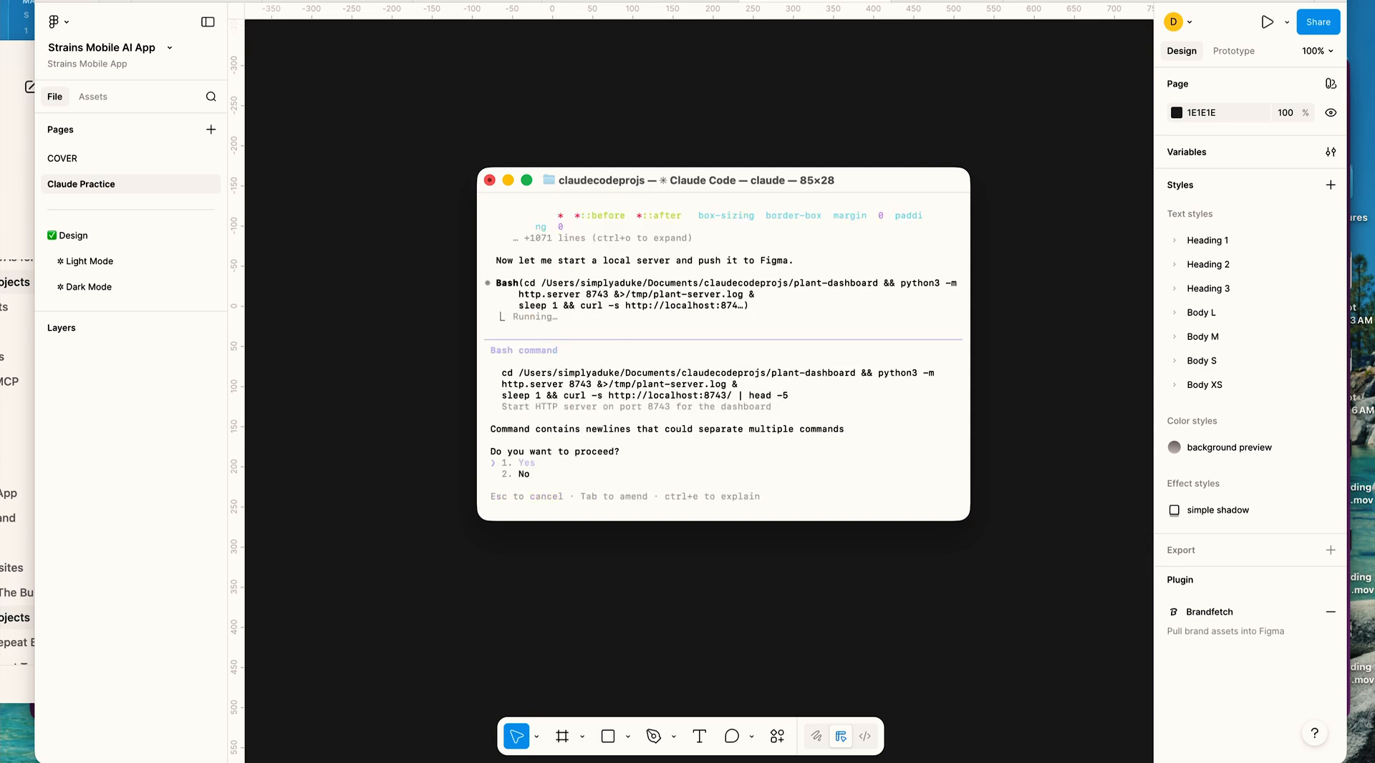
- Approve Claude Code's commands that start the local dashboard server on port 8743 and check that it is running
key("Return")
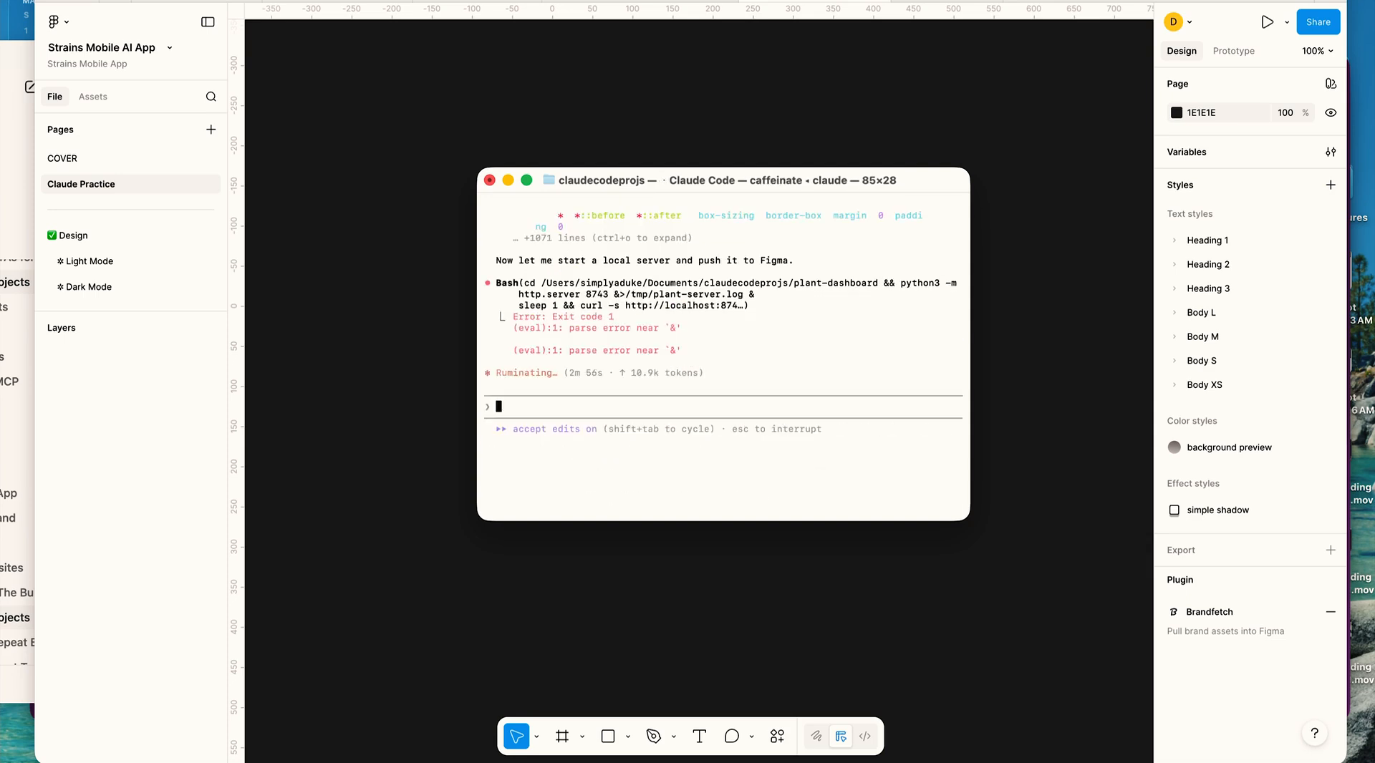
key("Return")
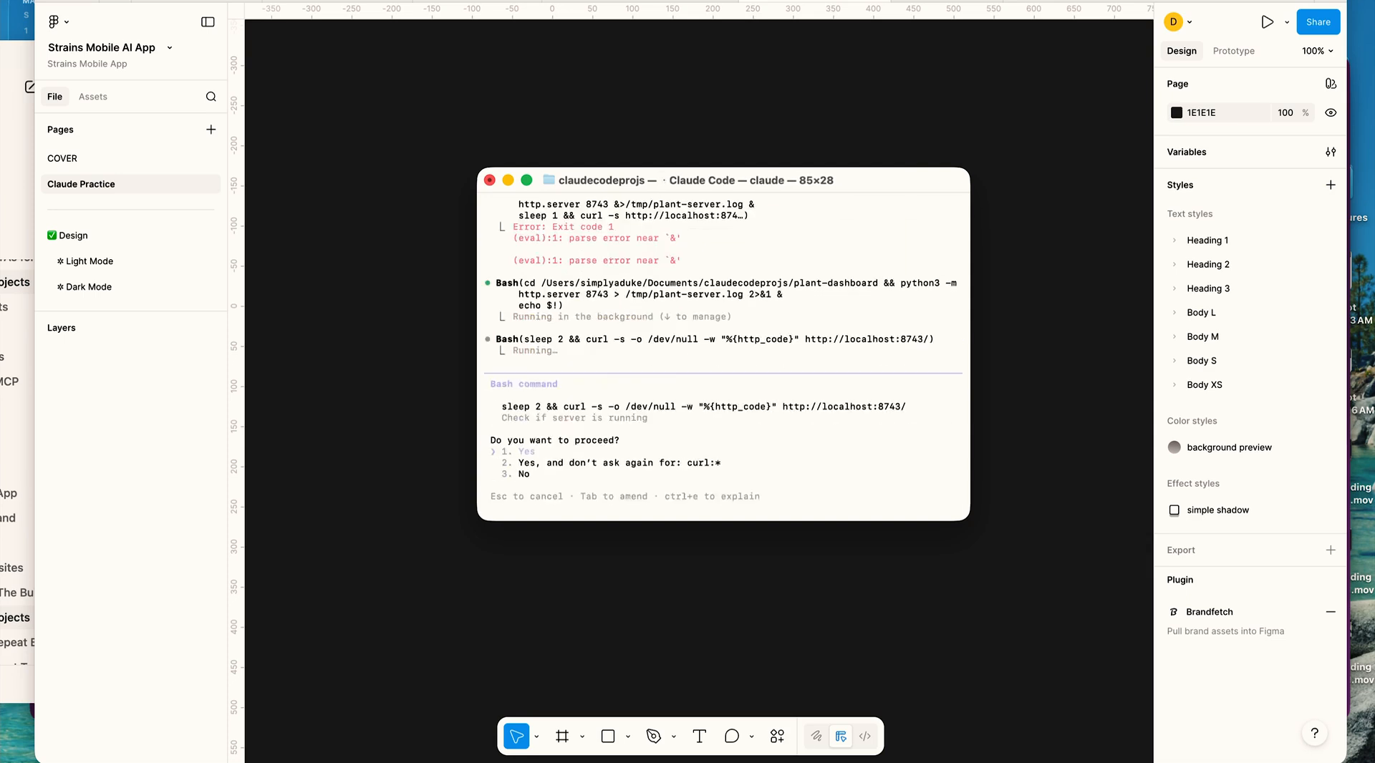
key("Return")
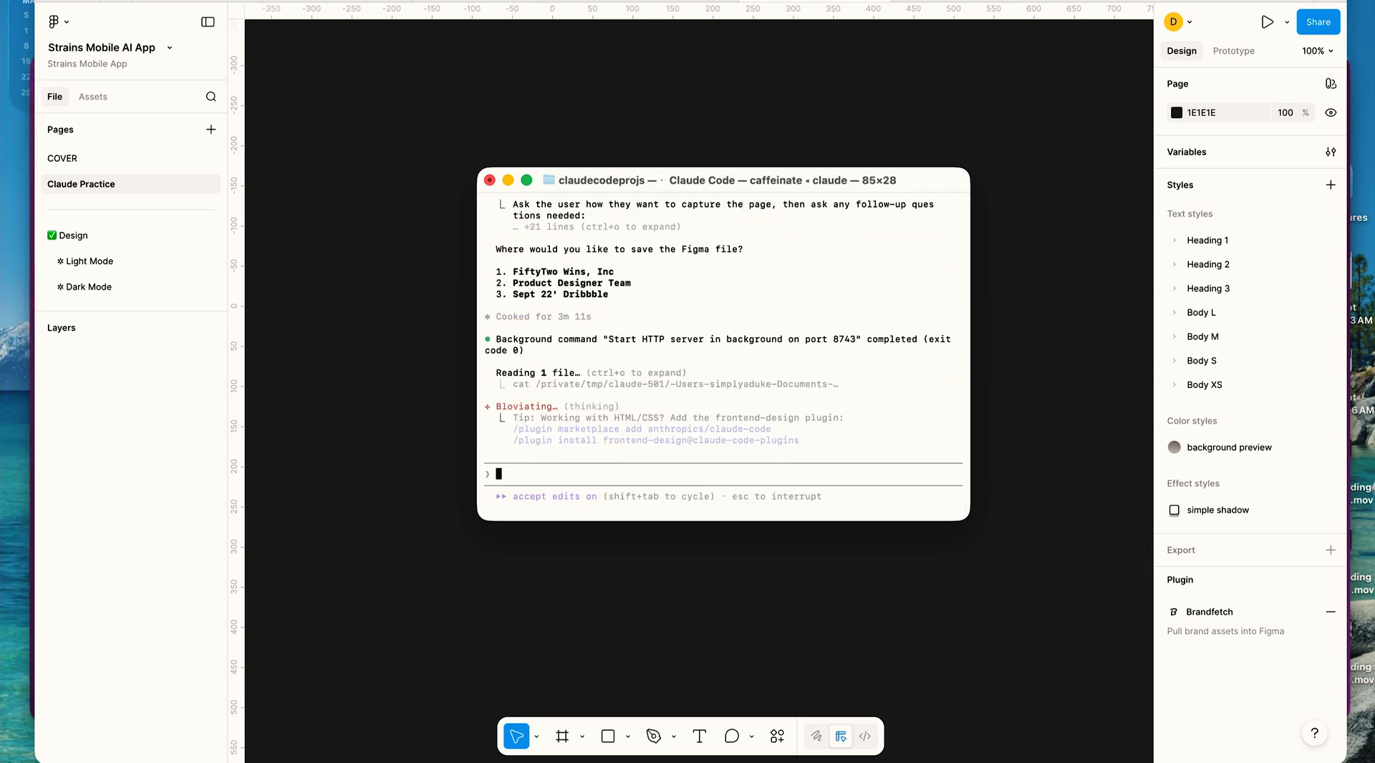
- Answer 1 to save the Figma file to FiftyTwo Wins, Inc, and send an "Add file to" request with the copied page link
type("1")
key("Return")
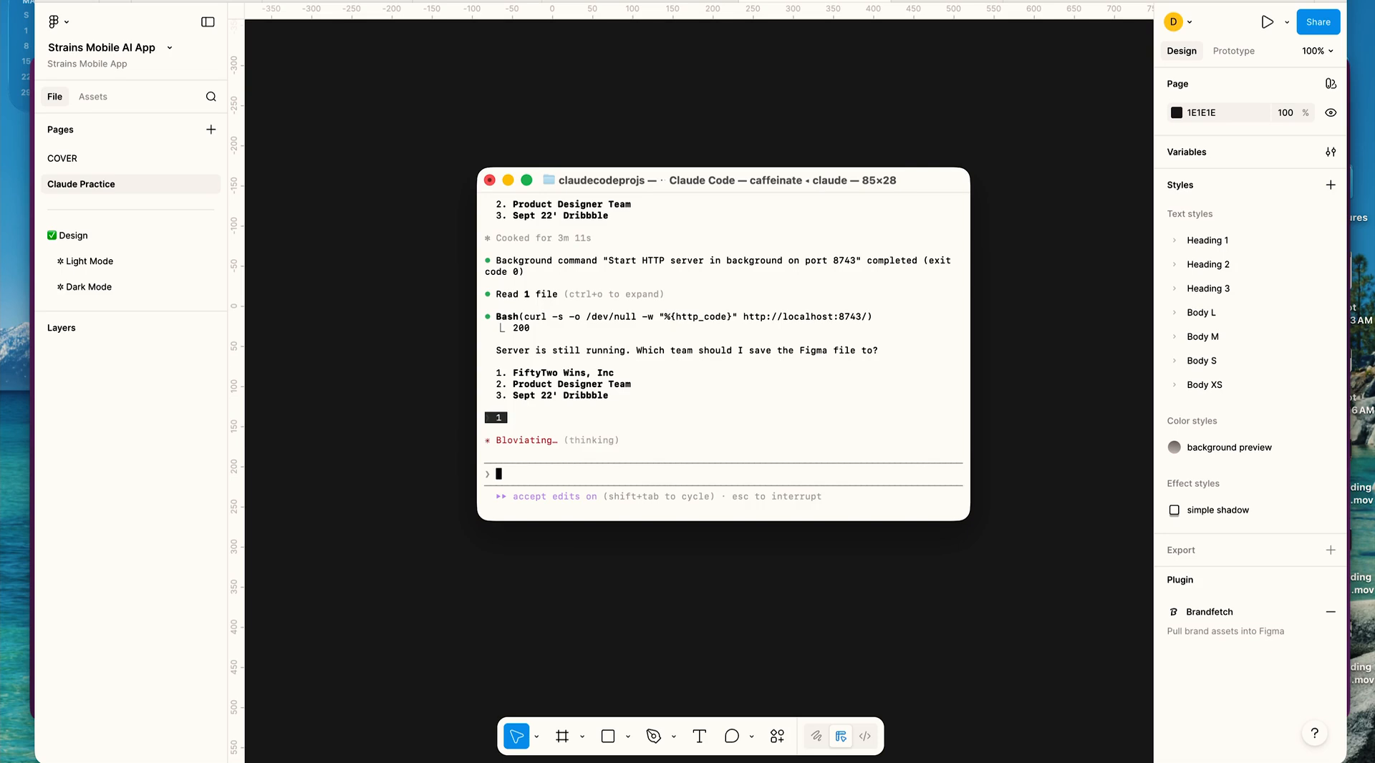
type("Add file to 1")
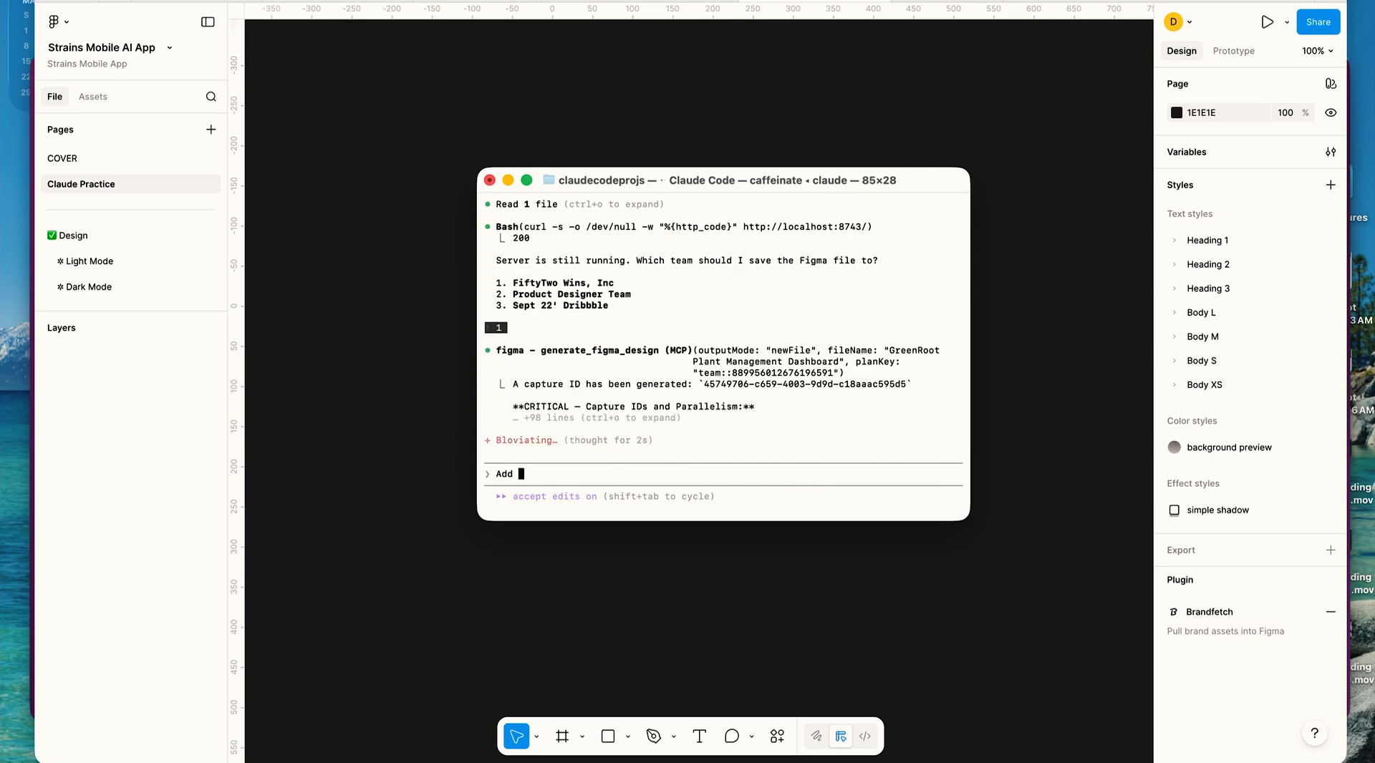
key("BackSpace")
key("BackSpace")
key("BackSpace")
key("BackSpace")
key("BackSpace")
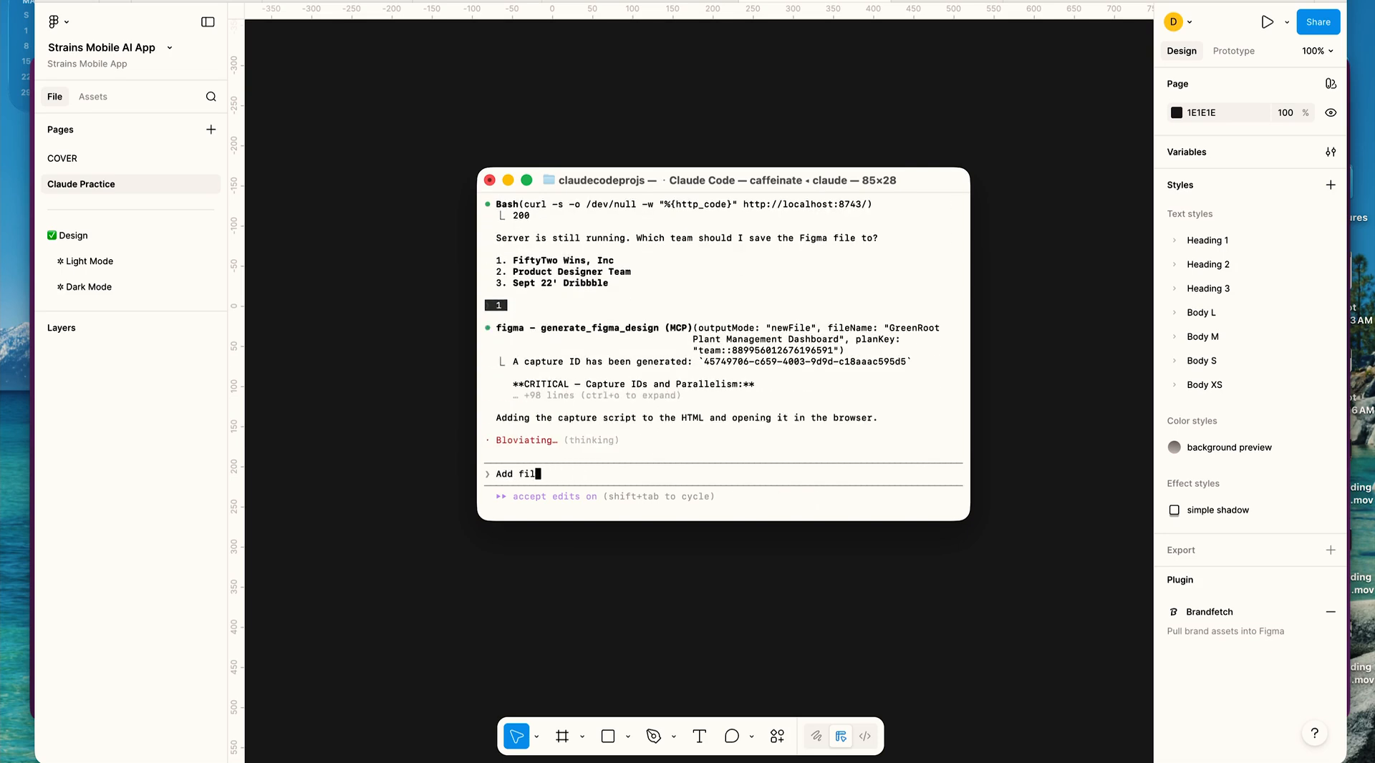
type("s")
key("super+v")
key("Return")
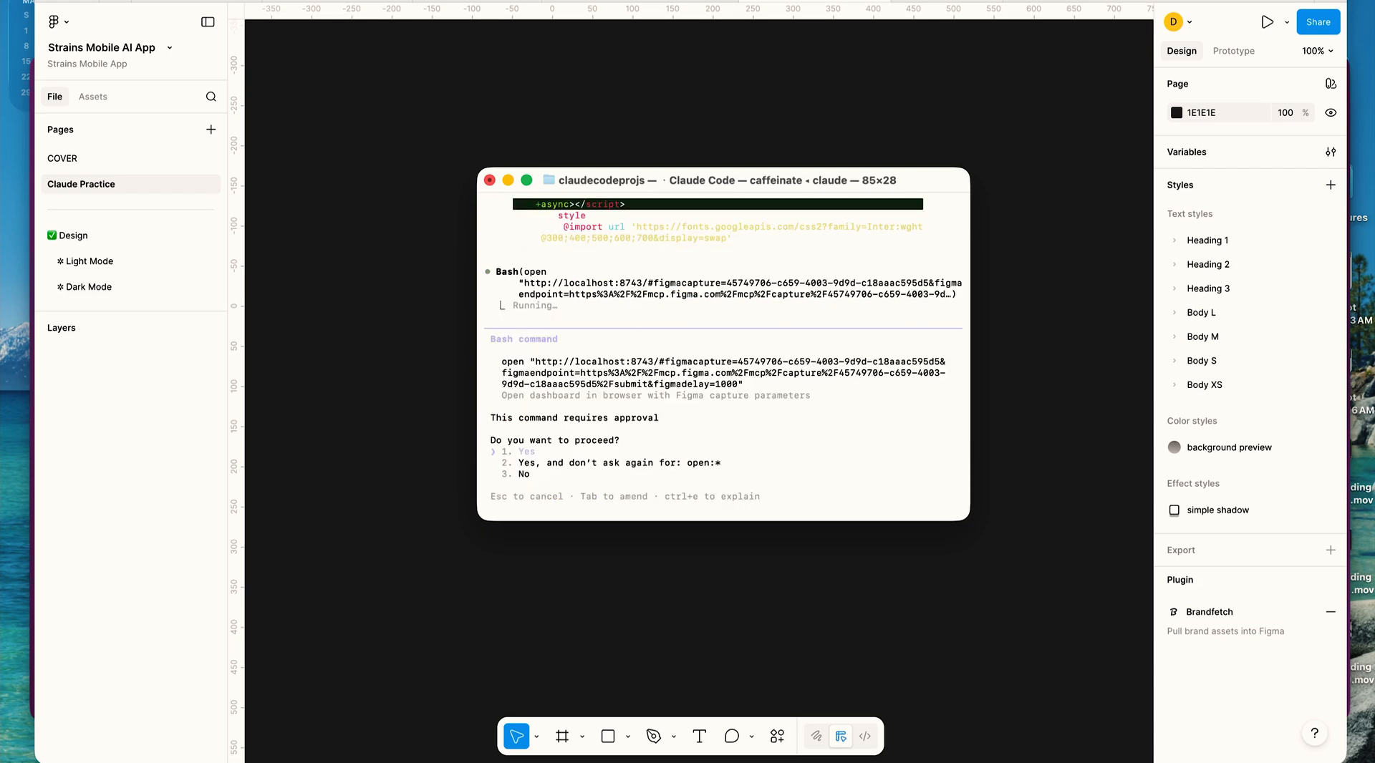
- Approve opening the dashboard in the browser with Figma capture and review the page down to Delivery Map and Recent Sales
key("Return")
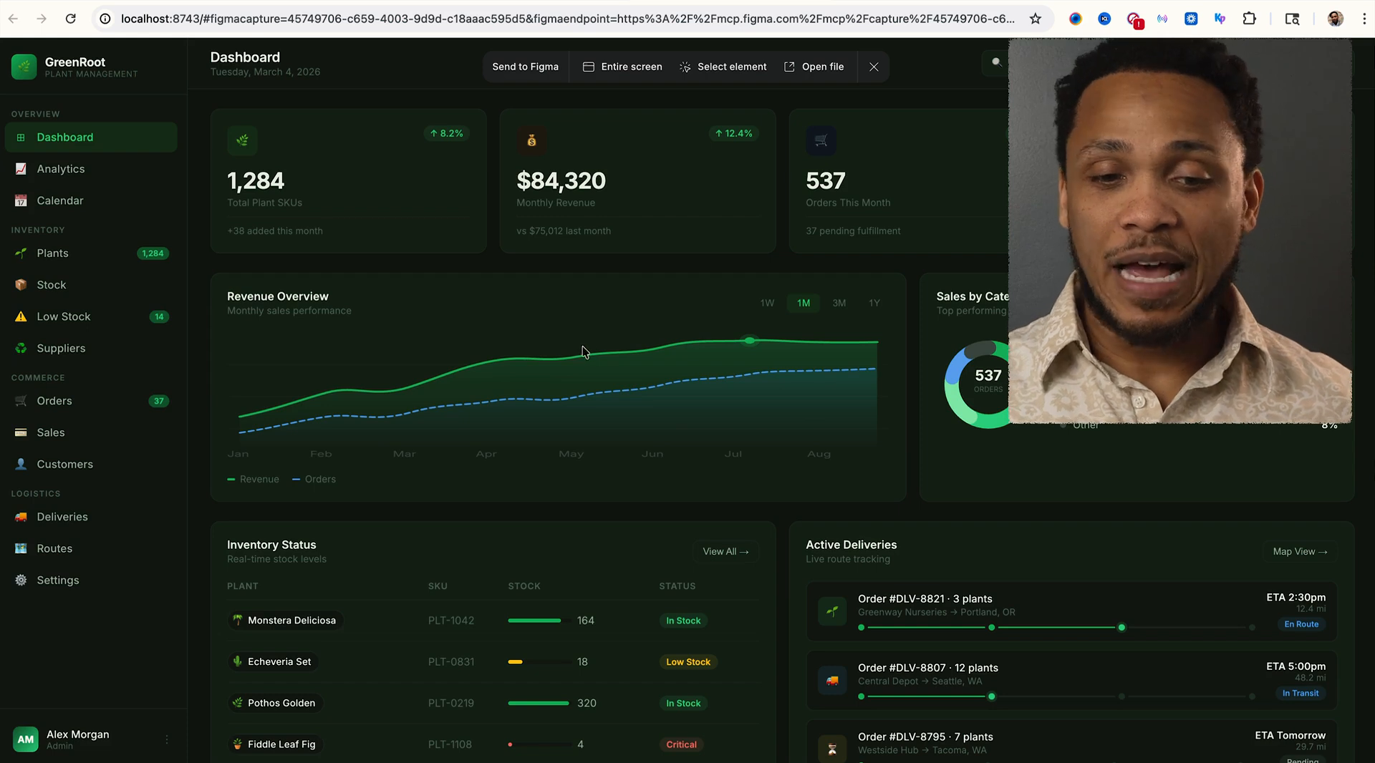
scroll(690, 520, "down", 3)
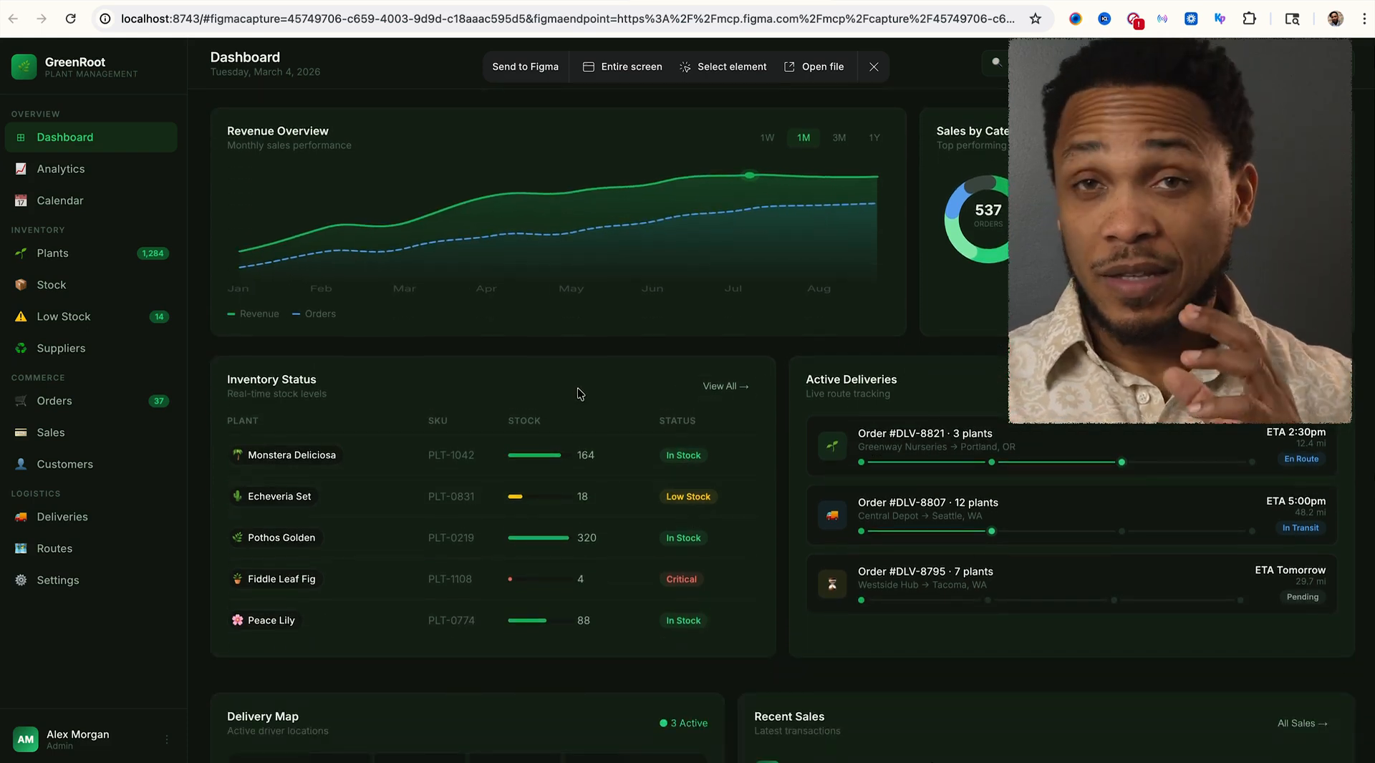
scroll(582, 343, "down", 2)
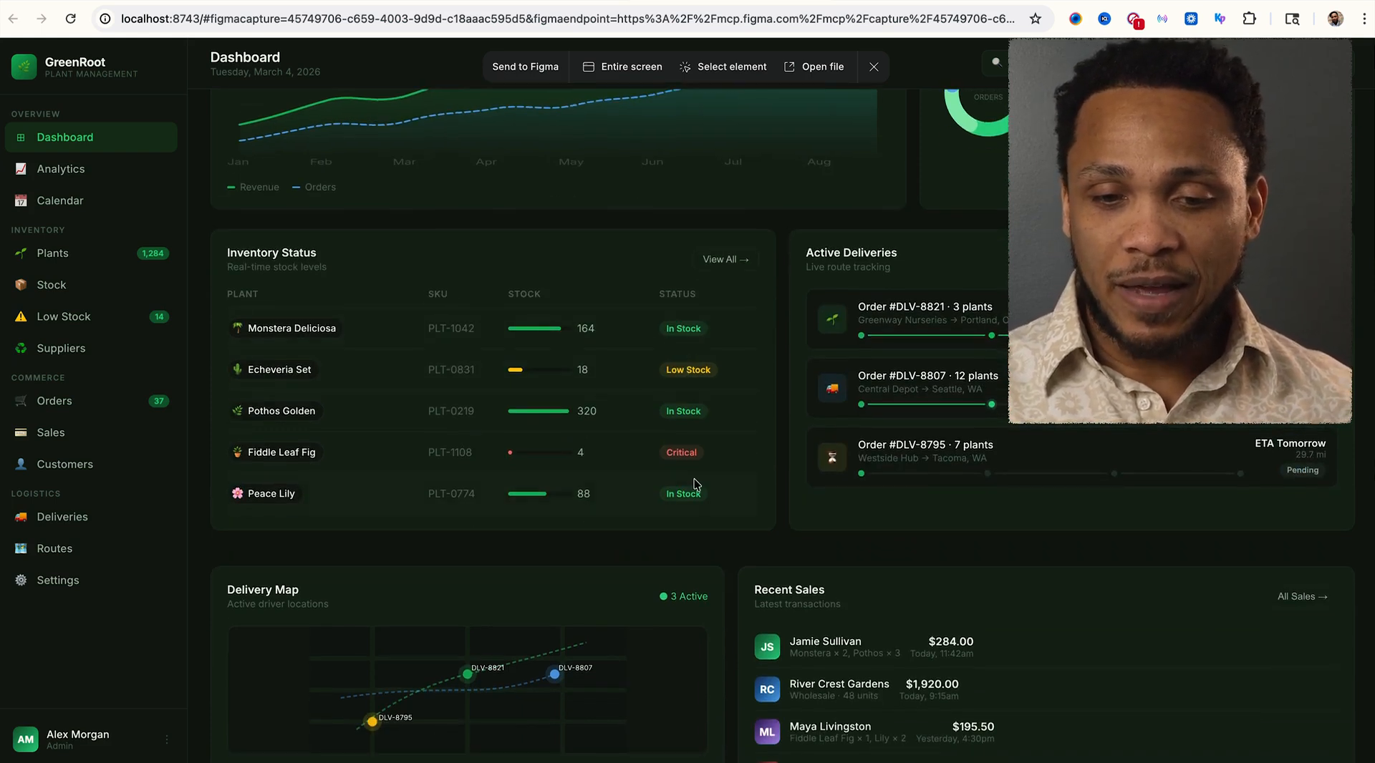
scroll(694, 484, "down", 2)
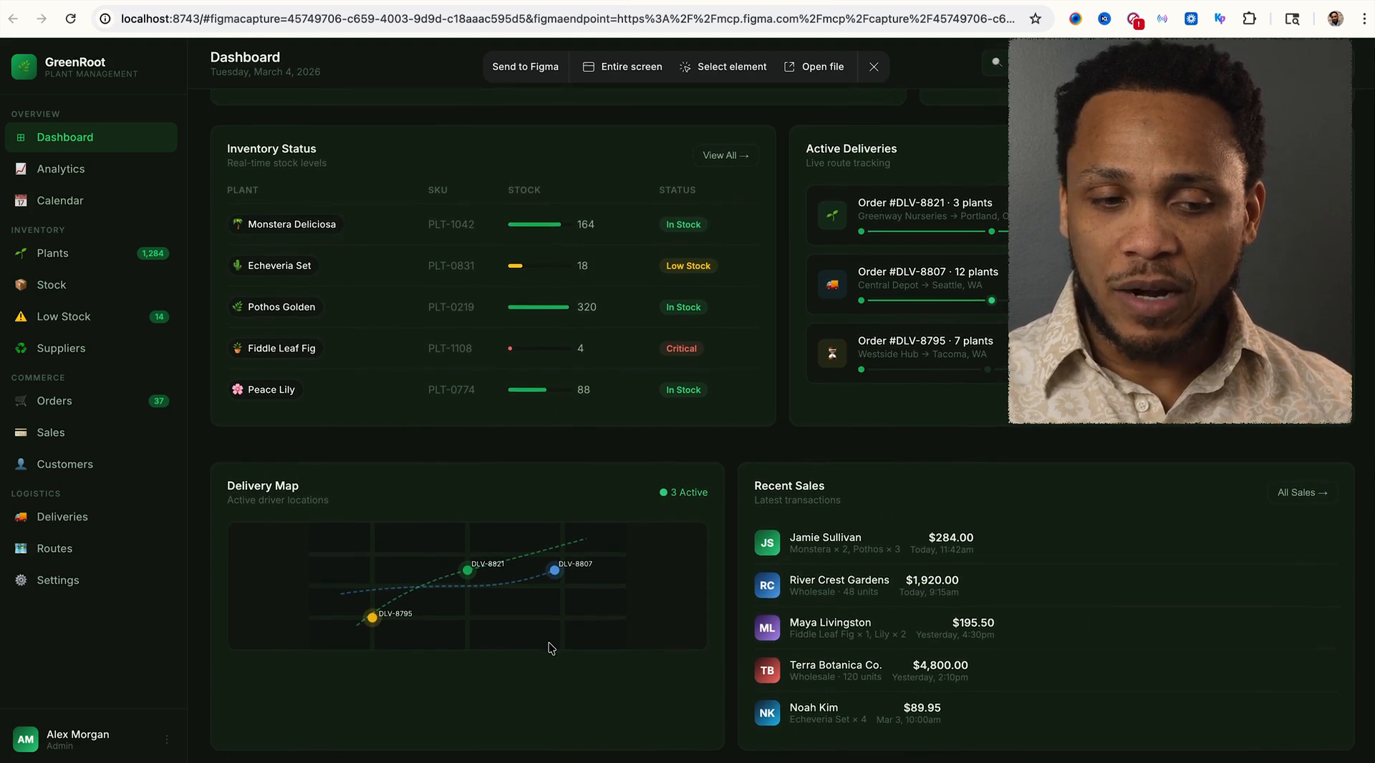
scroll(551, 648, "up", 5)
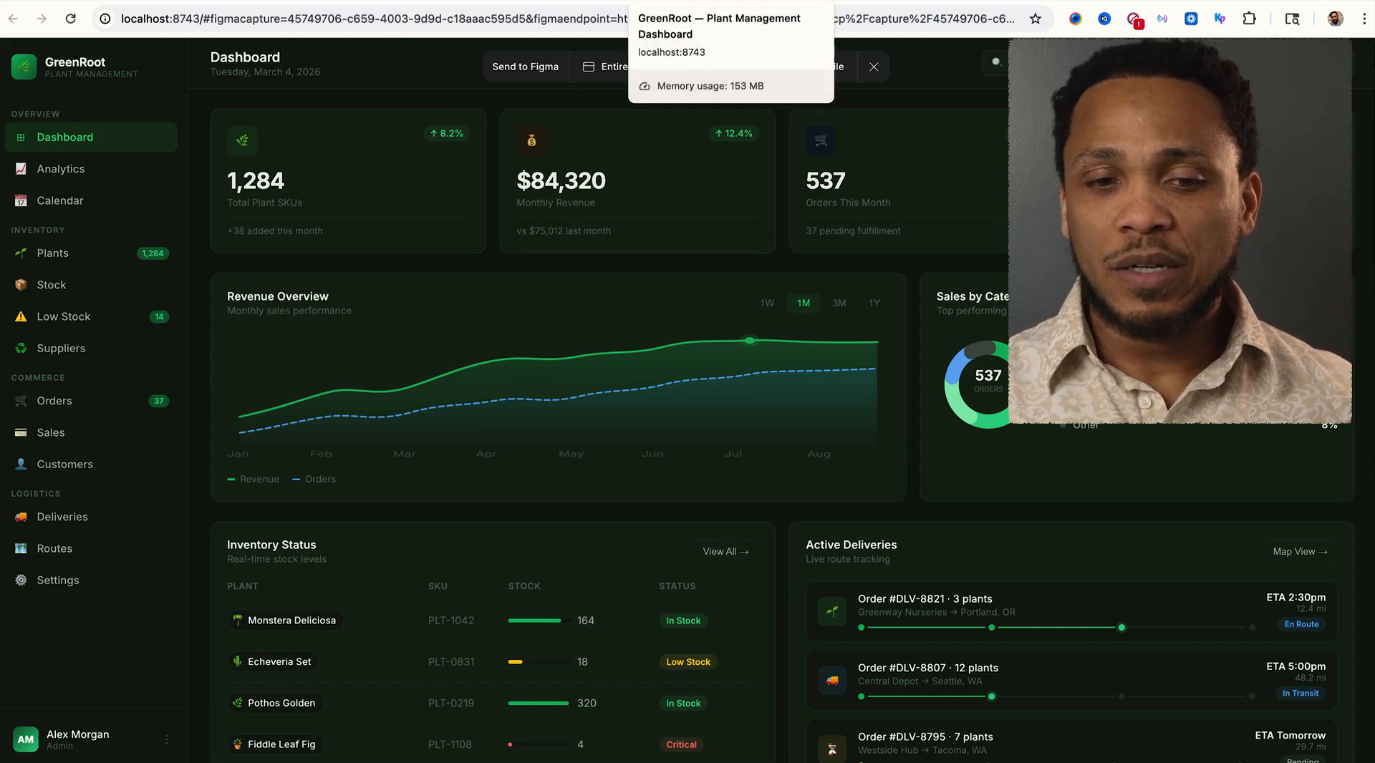
- Open the captured dashboard's Figma file and select the gear icon of the sidebar's Settings item
left_click(812, 67)
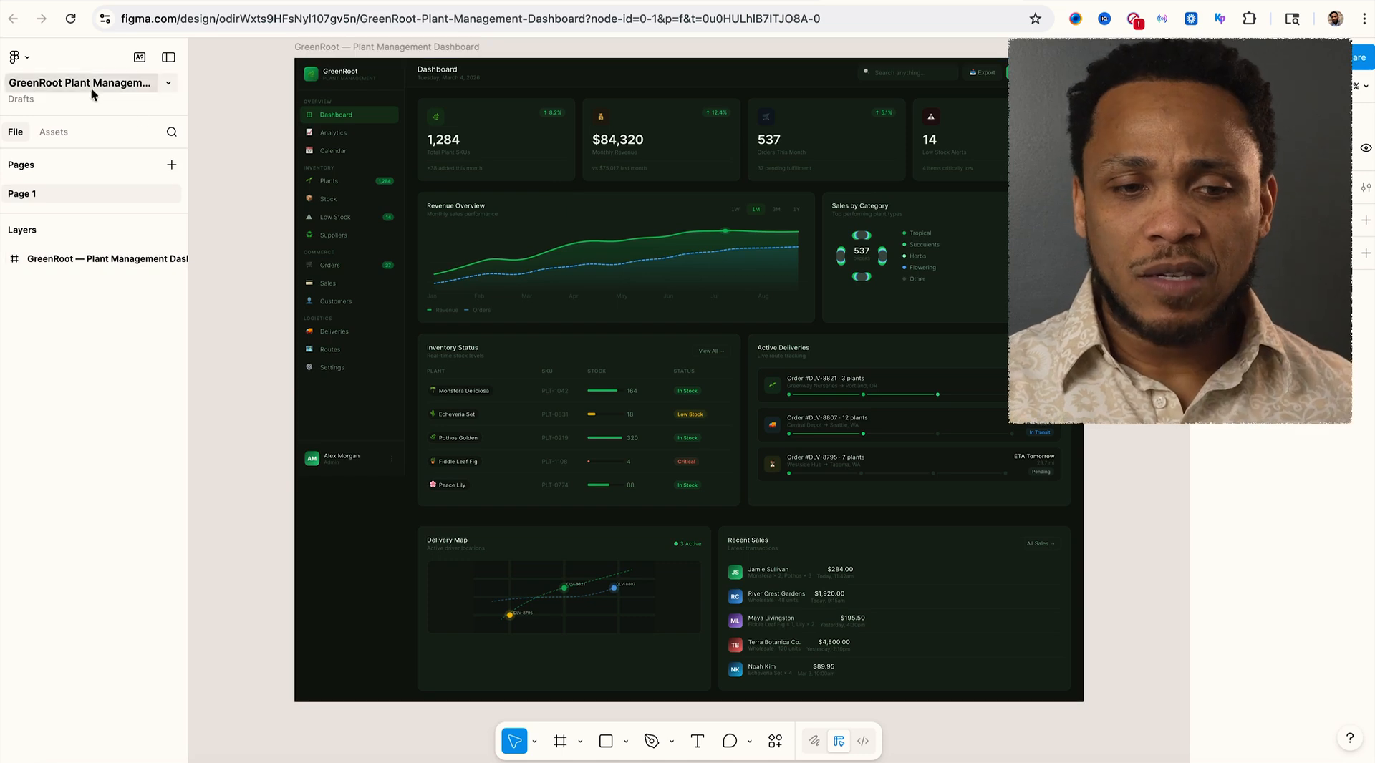
left_click(296, 220)
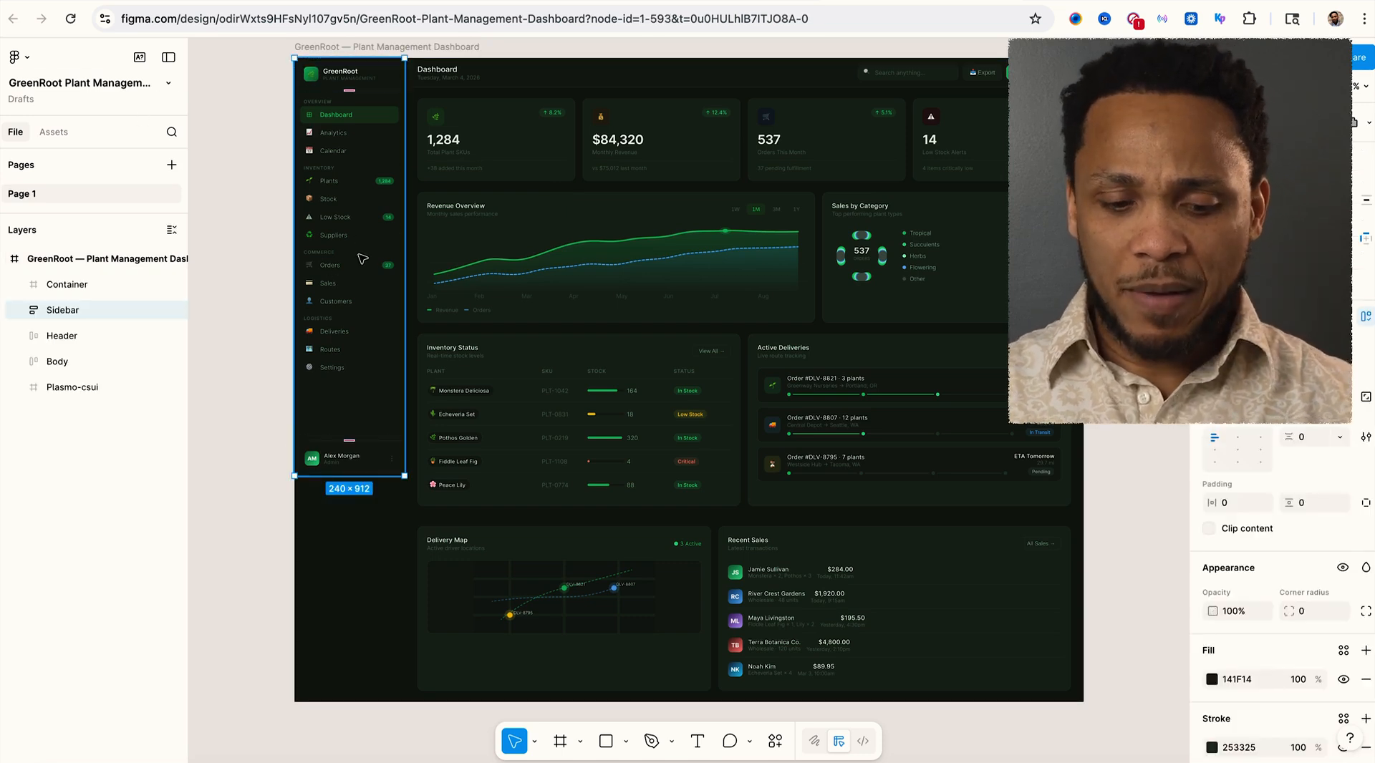
scroll(689, 403, "up", 10)
scroll(362, 258, "left", 5)
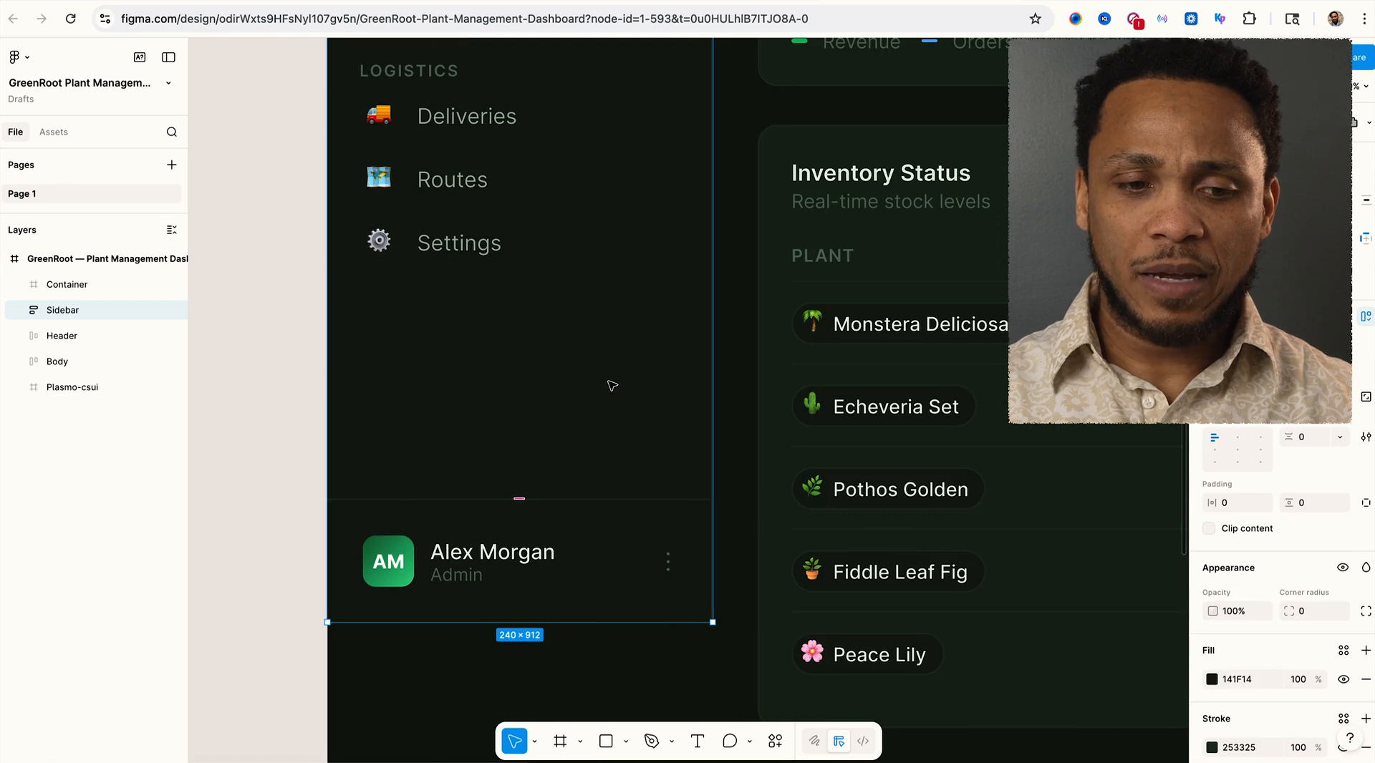
left_click(483, 247)
double_click(484, 247)
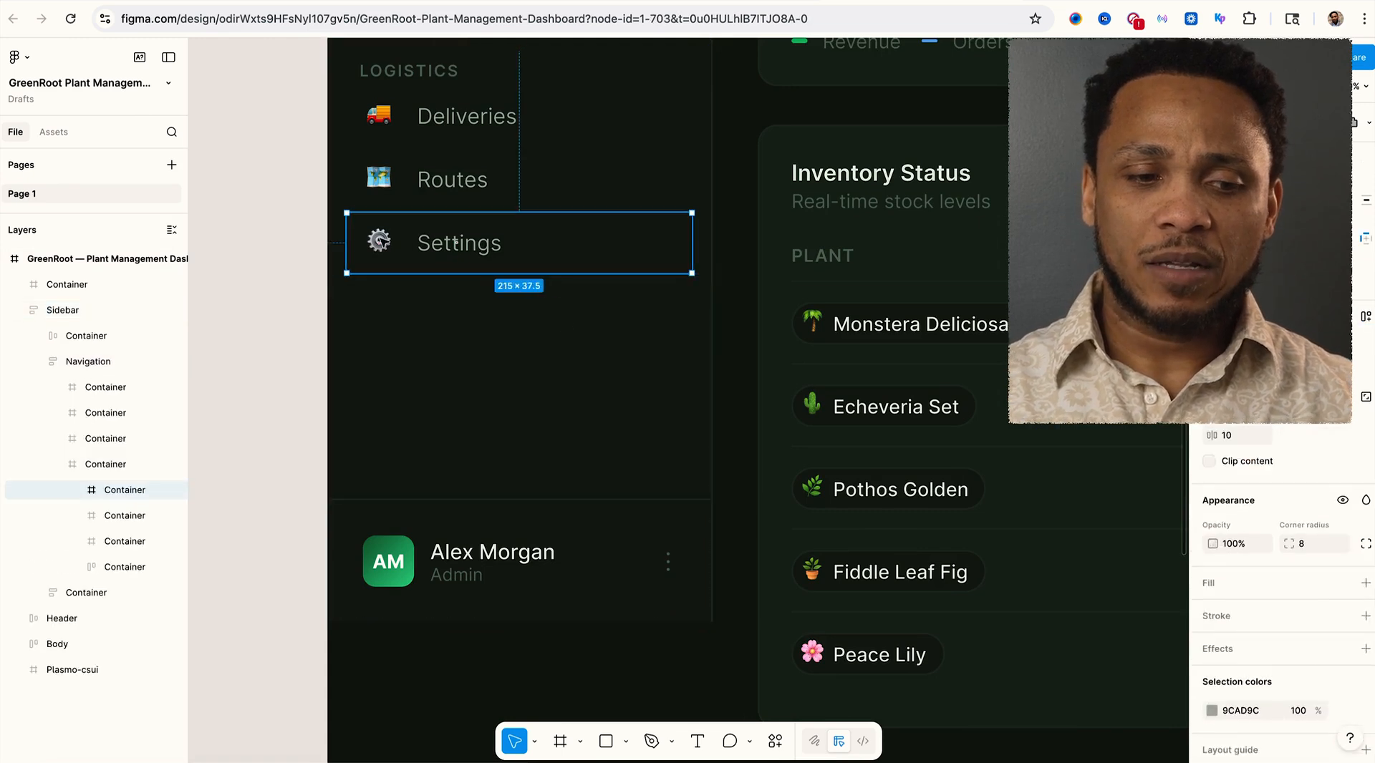
left_click(380, 241)
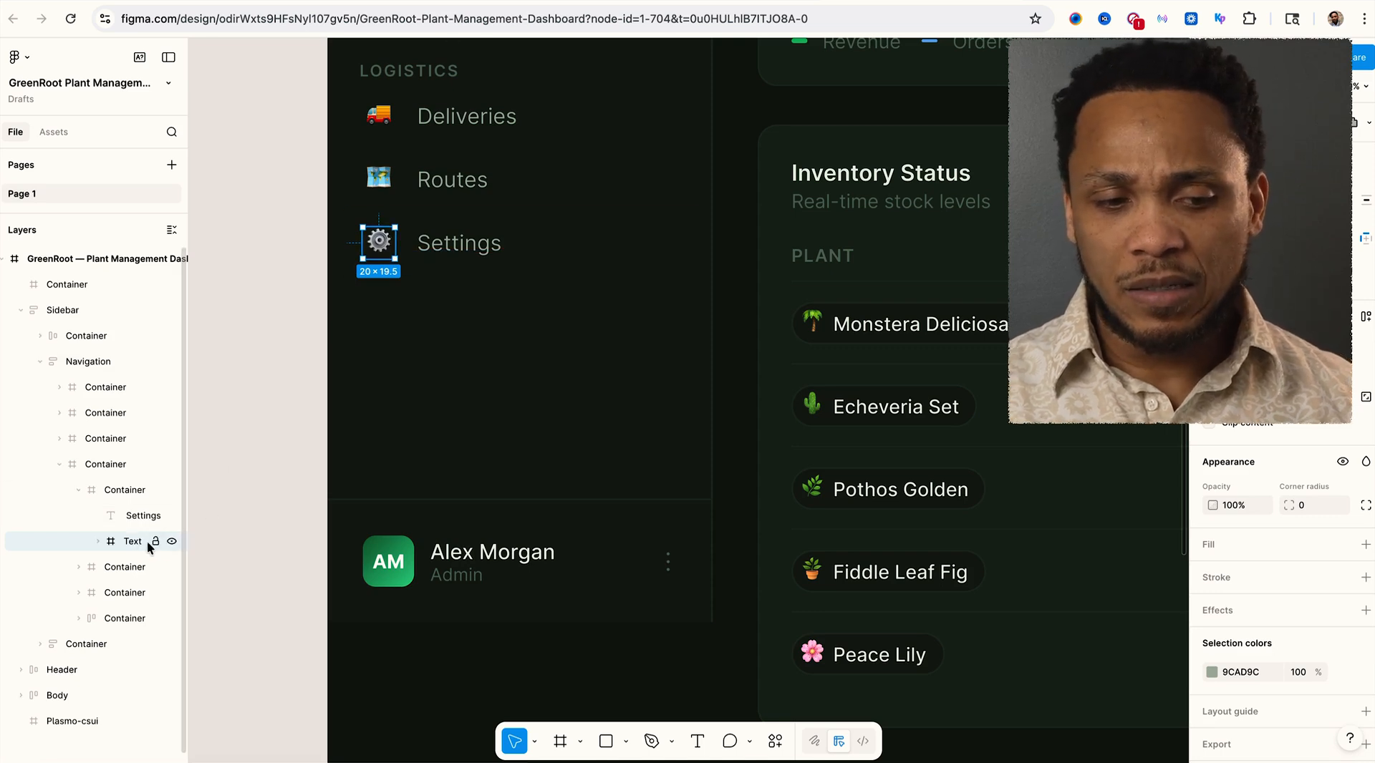
- Toggle the gear icon's visibility off and on, and check that the Settings label is editable text
left_click(171, 541)
left_click(171, 542)
left_click(458, 242)
double_click(454, 242)
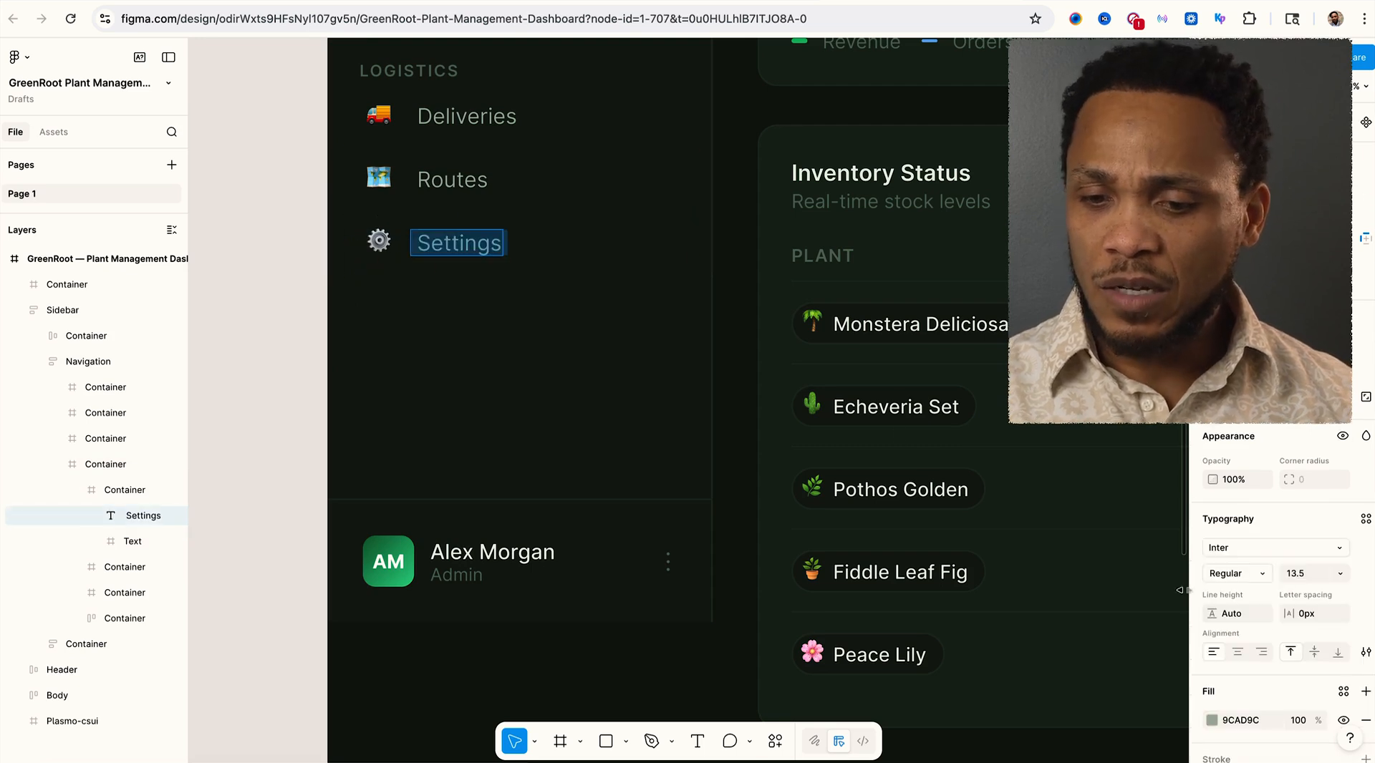
key("Escape")
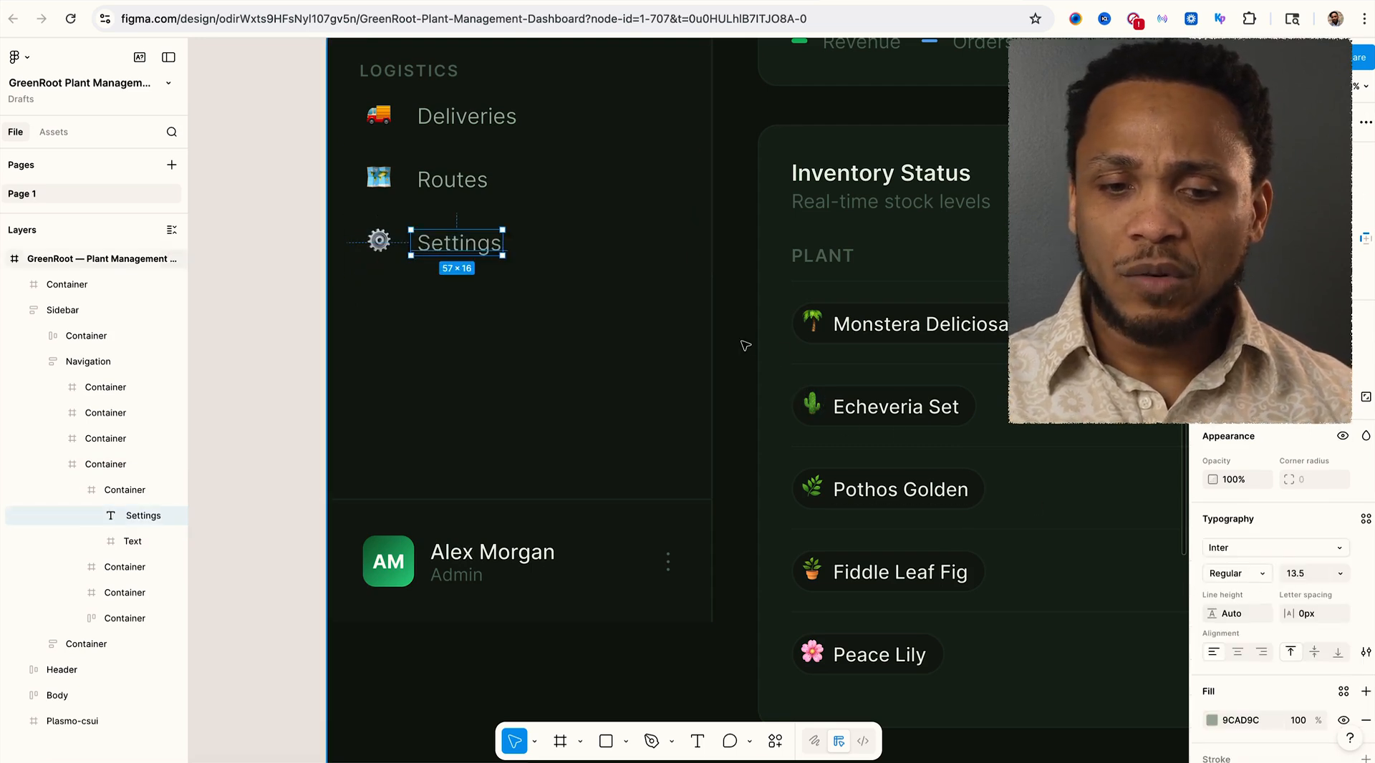
- Examine the dashboard's metric cards, revenue chart and Sales by Category card, and inspect the header's Add Plant button
scroll(745, 344, "left", 3)
key("super+minus")
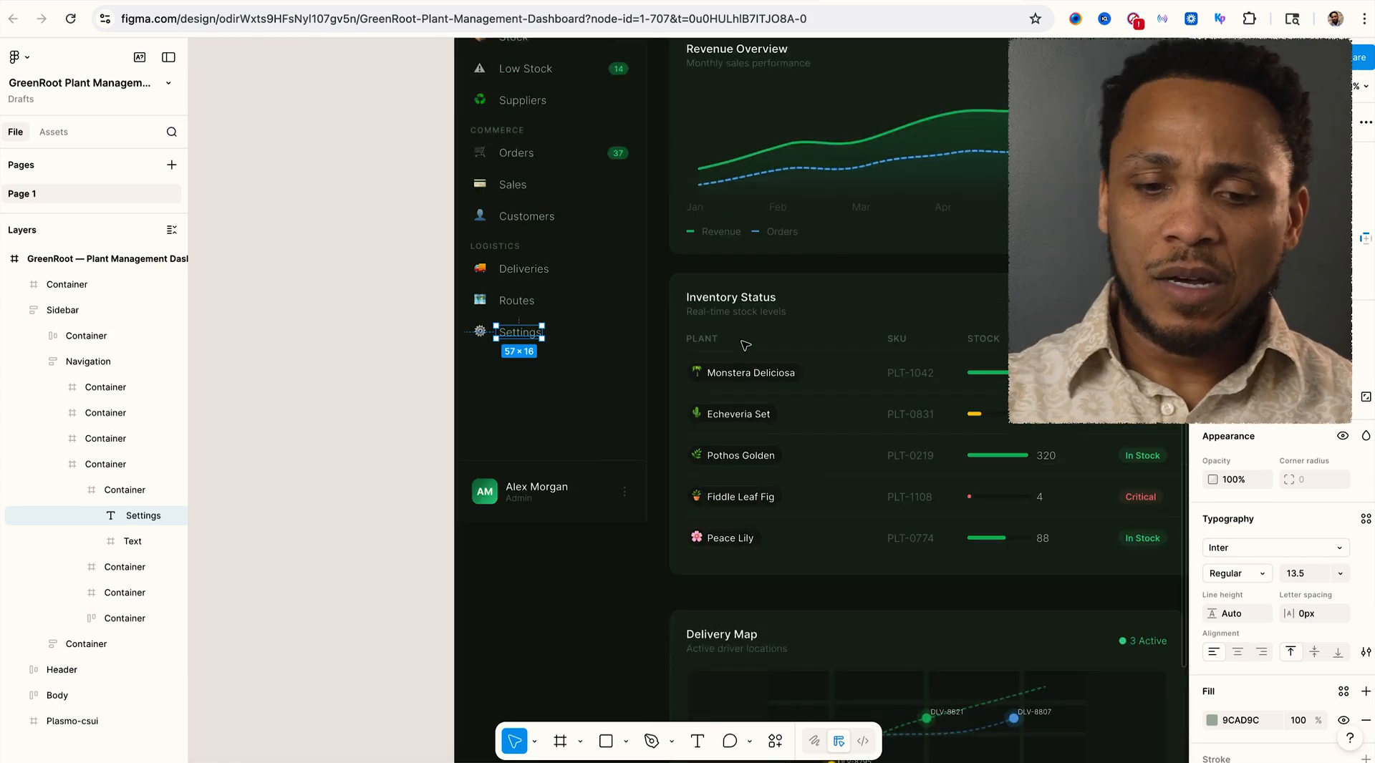
scroll(745, 344, "up", 6)
scroll(745, 345, "right", 3)
scroll(744, 344, "down", 2)
scroll(744, 345, "right", 2)
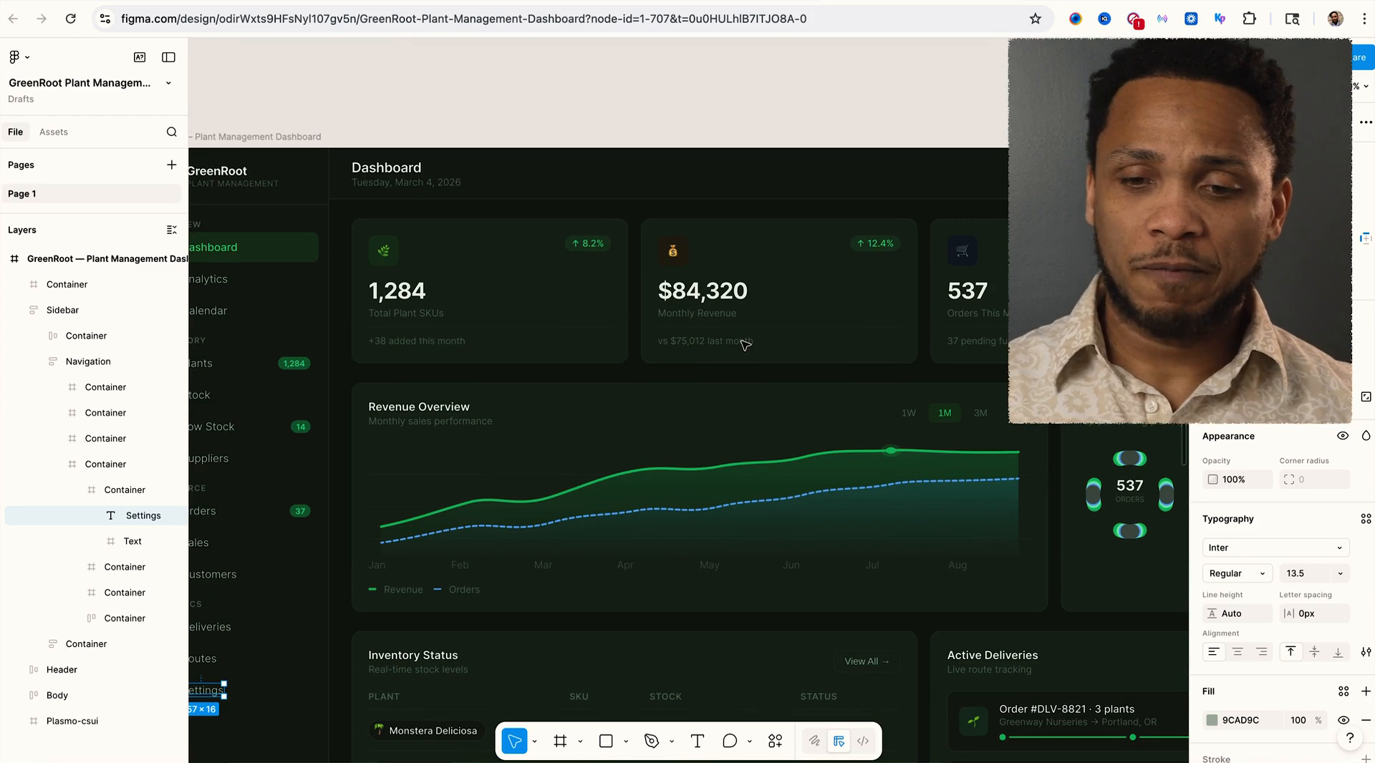
scroll(745, 345, "down", 3)
scroll(745, 344, "right", 3)
scroll(745, 344, "down", 1)
scroll(745, 345, "right", 1)
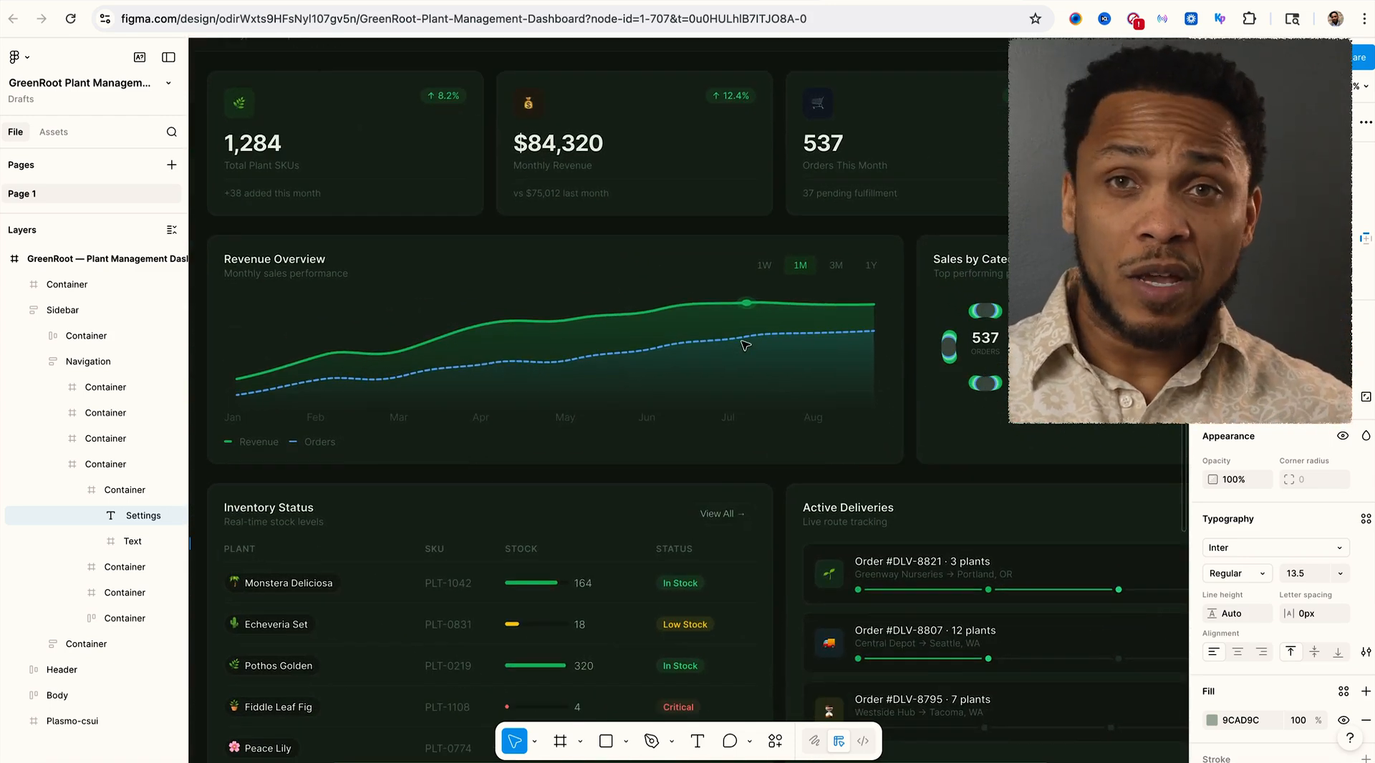
scroll(745, 344, "right", 10)
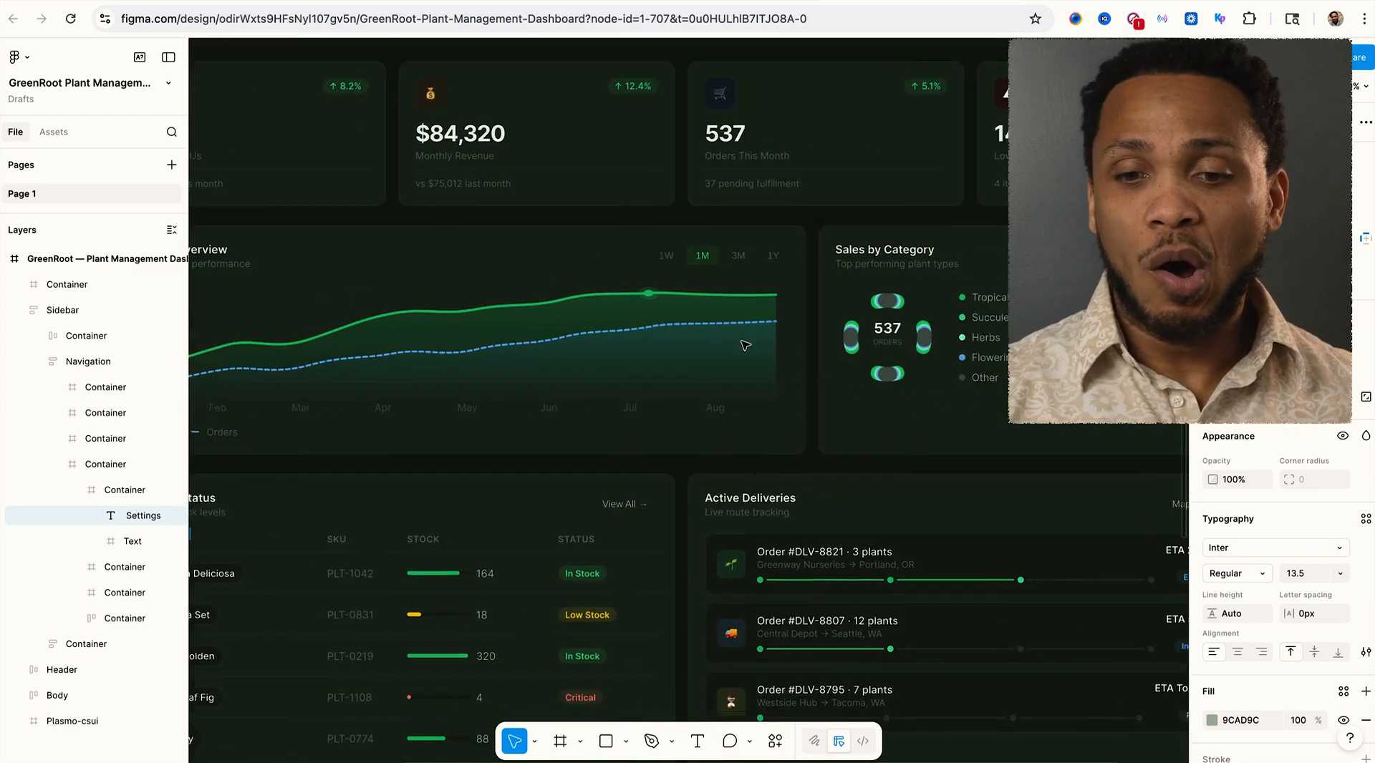
scroll(745, 344, "up", 6)
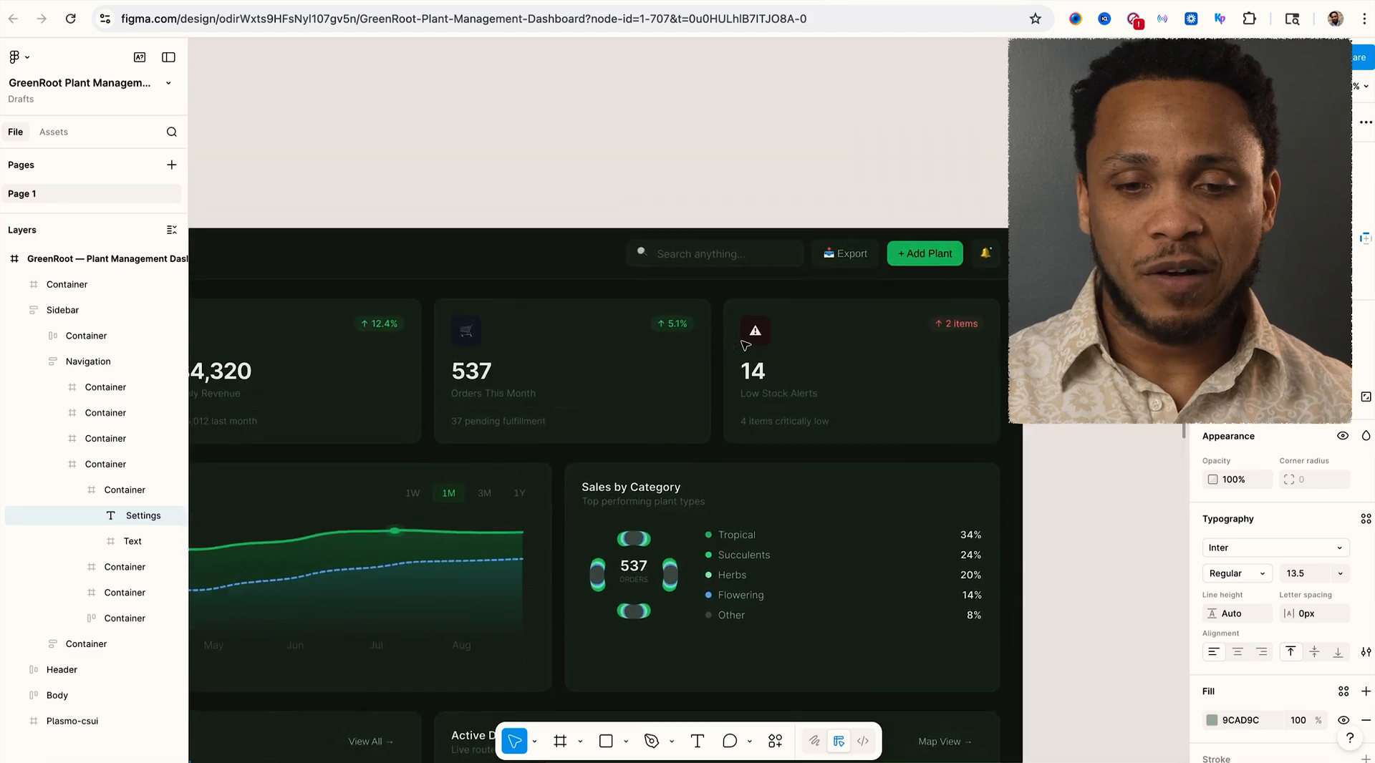
left_click(924, 254)
left_click(923, 254)
- Change the placeholder text in the header's search field to "Search plants..."
left_click(713, 253)
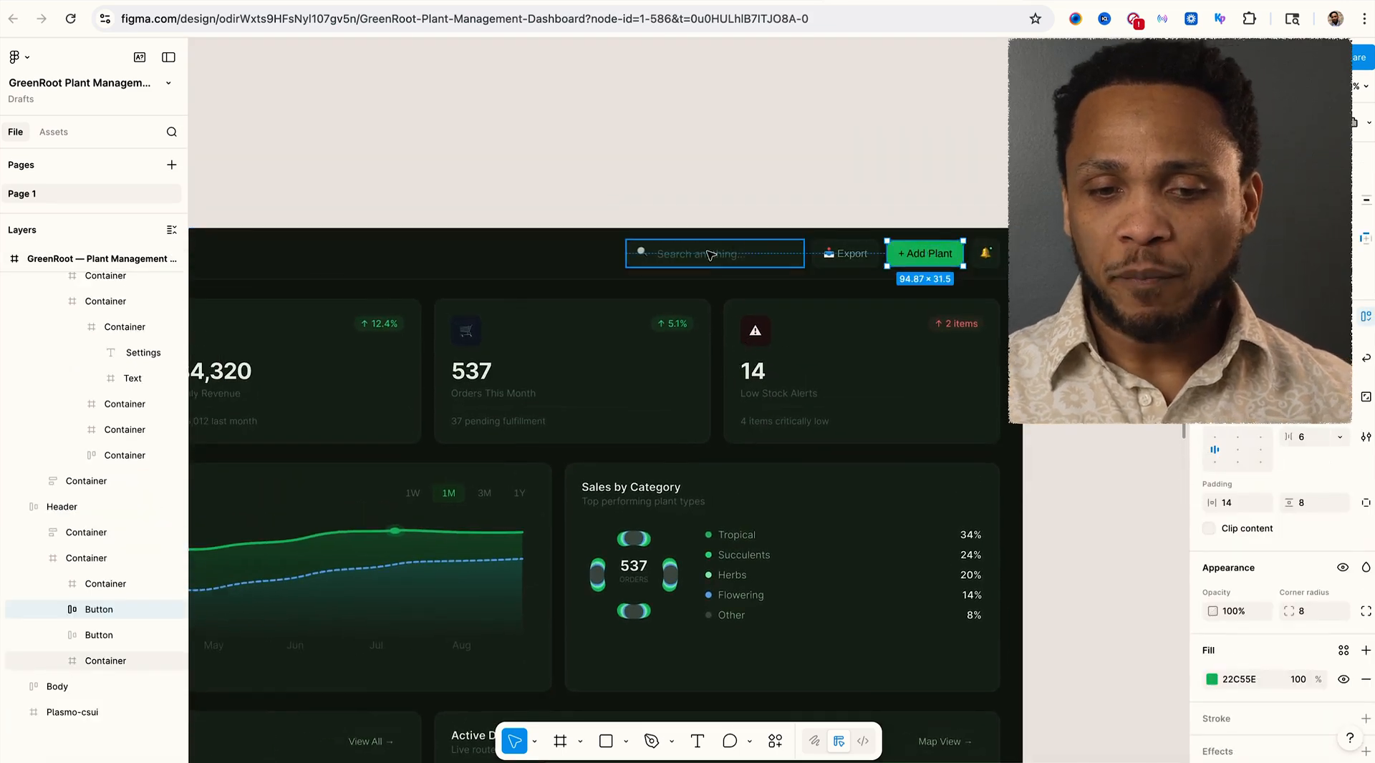
left_click(698, 256)
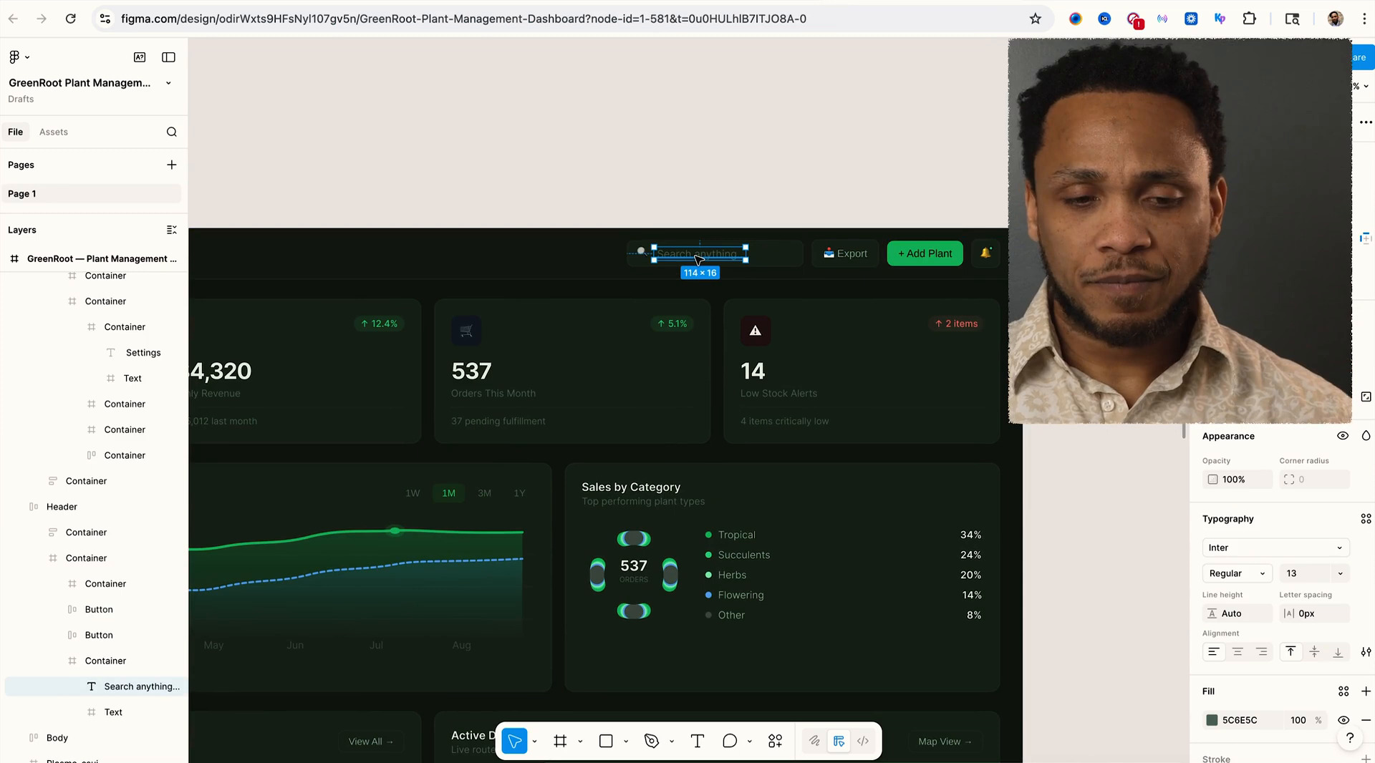
double_click(698, 256)
left_click_drag(691, 256, 737, 256)
key("BackSpace")
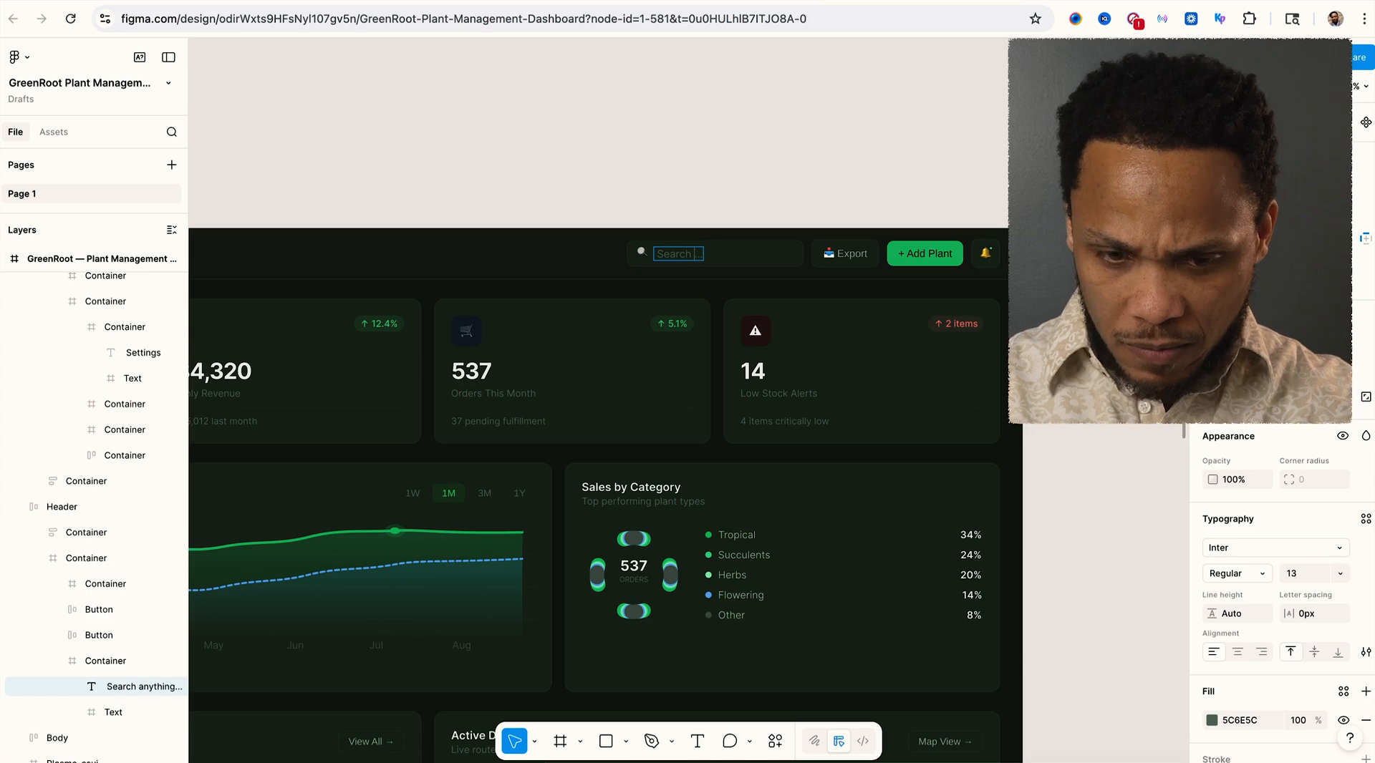
type("plants")
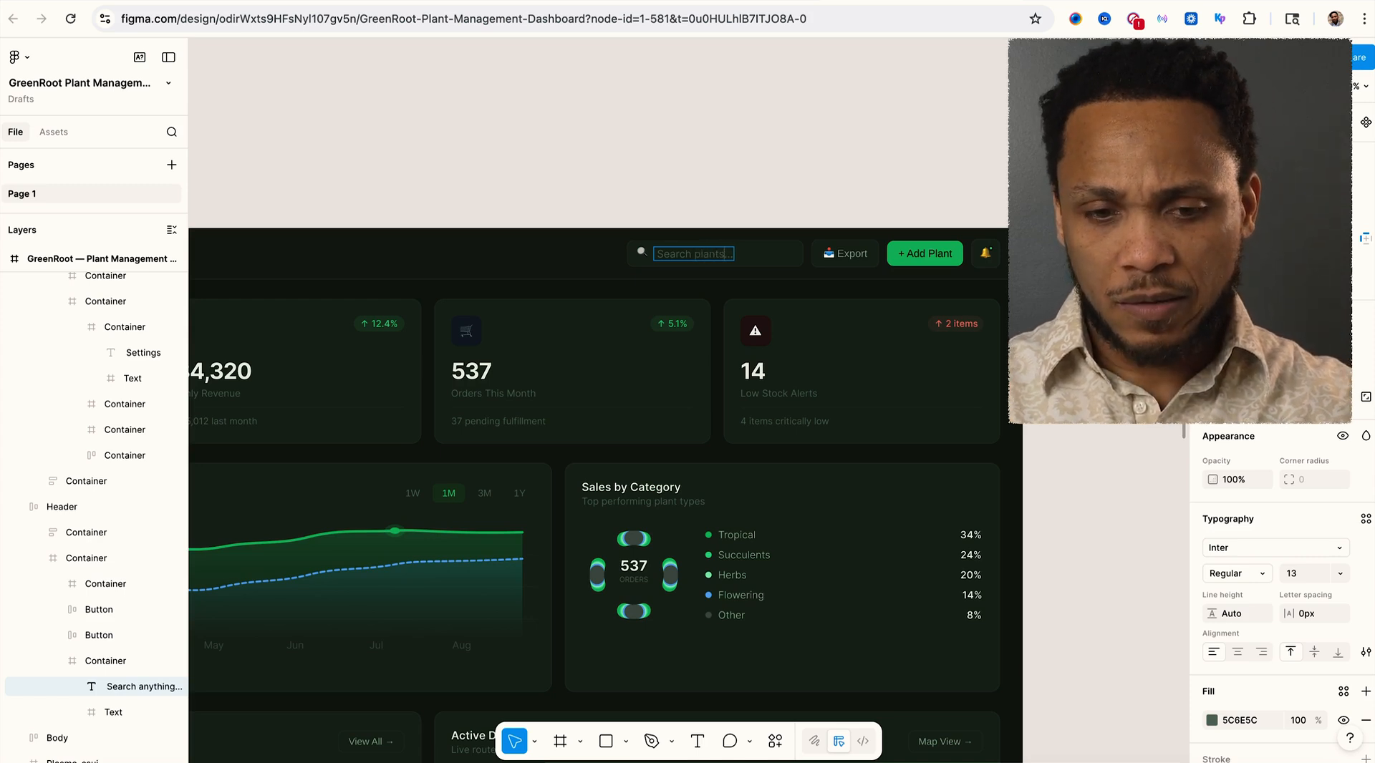
- Finish editing the search text and select the user profile container at the foot of the dashboard's sidebar
key("Escape")
scroll(809, 372, "down", 5)
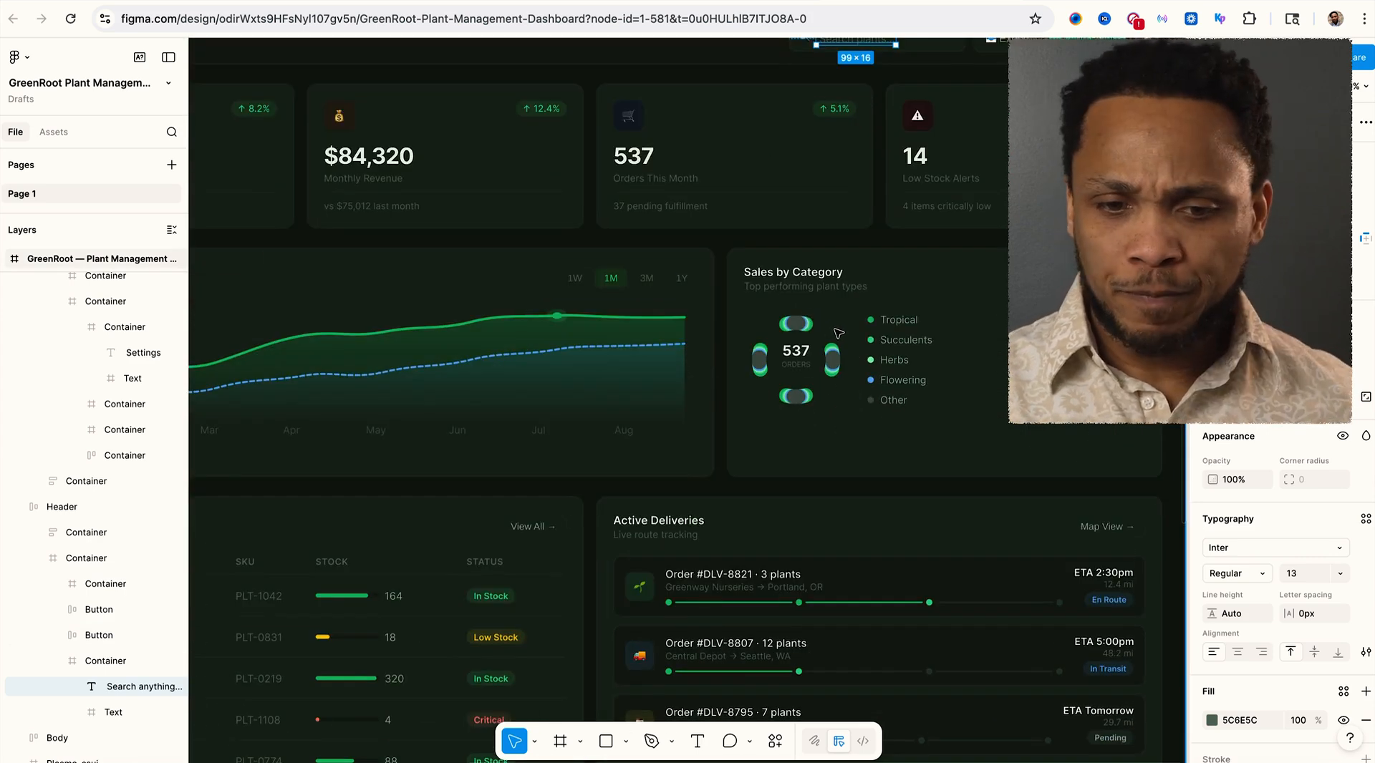
scroll(838, 297, "down", 2)
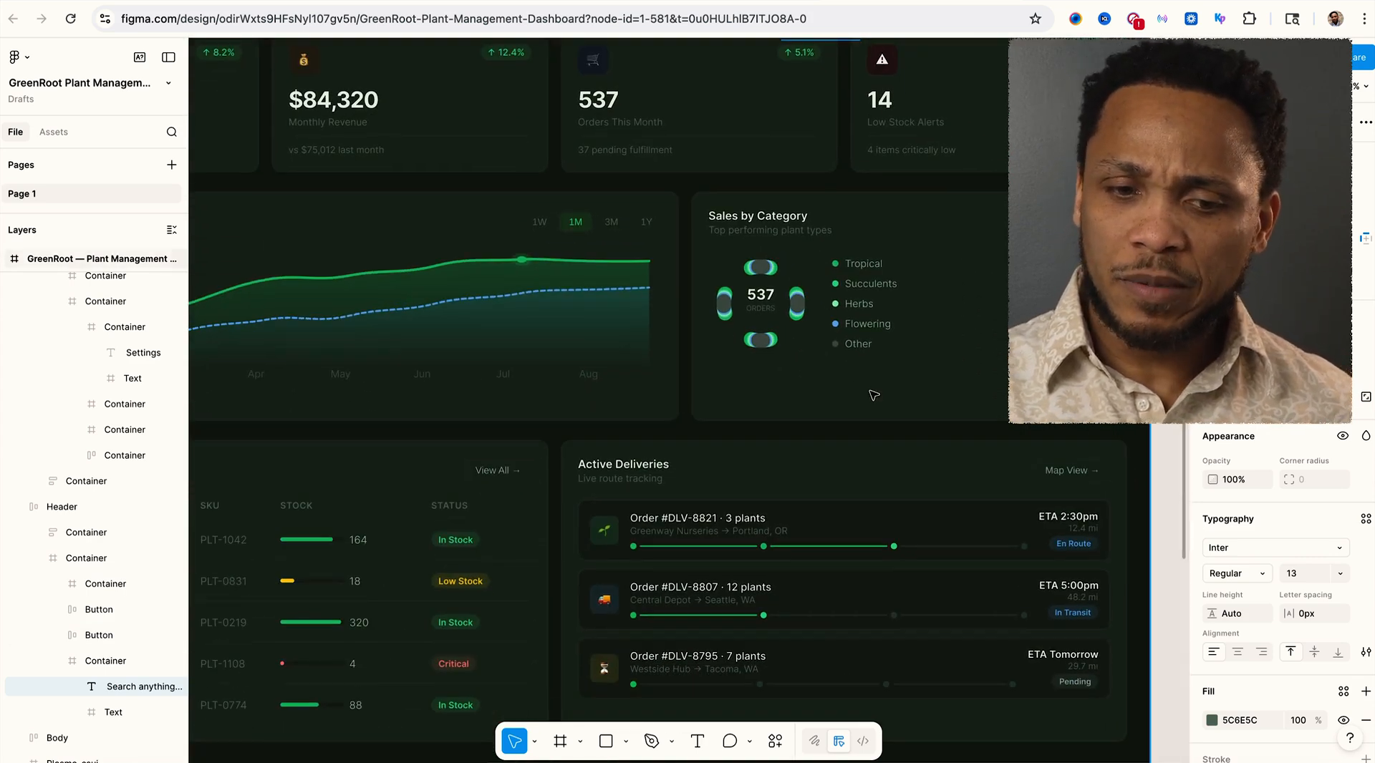
scroll(874, 394, "left", 7)
scroll(852, 344, "up", 3)
scroll(840, 316, "down", 4)
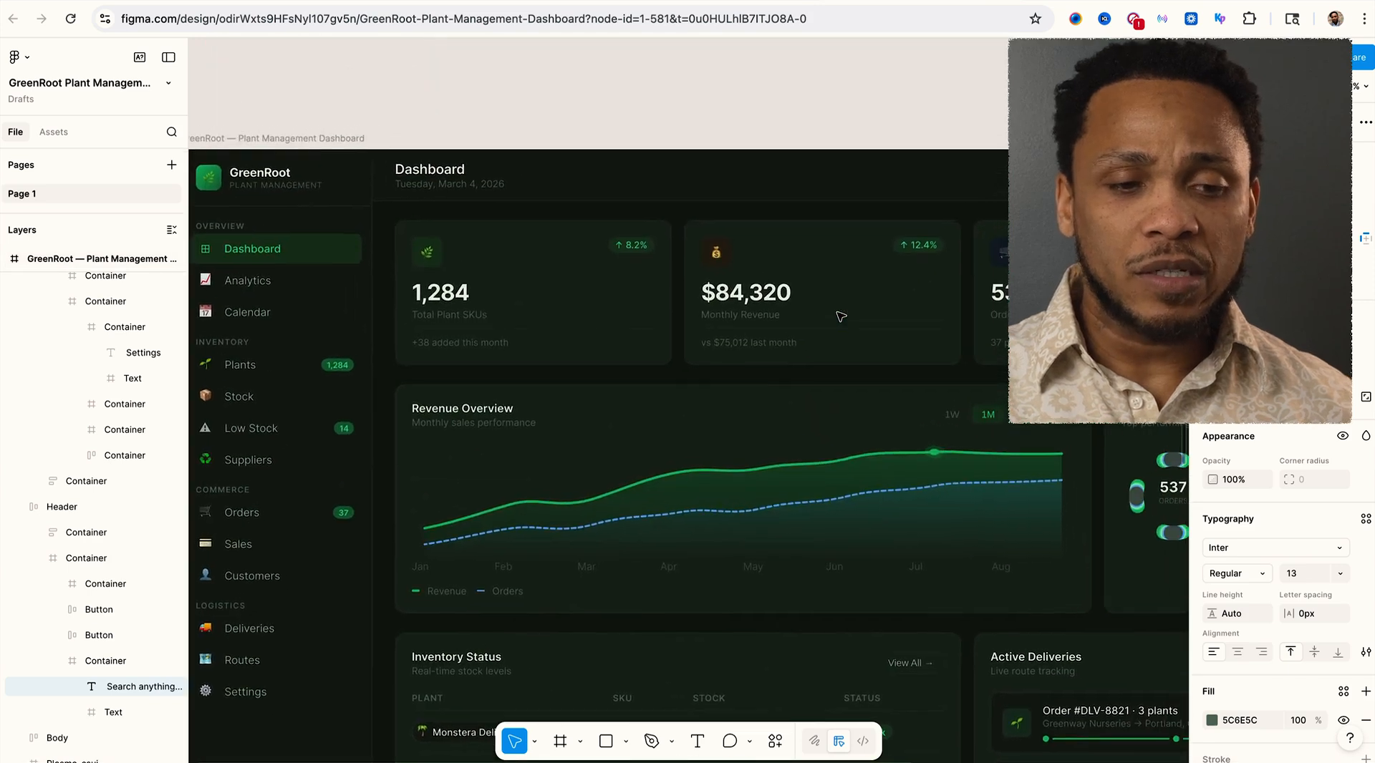
left_click(10, 263)
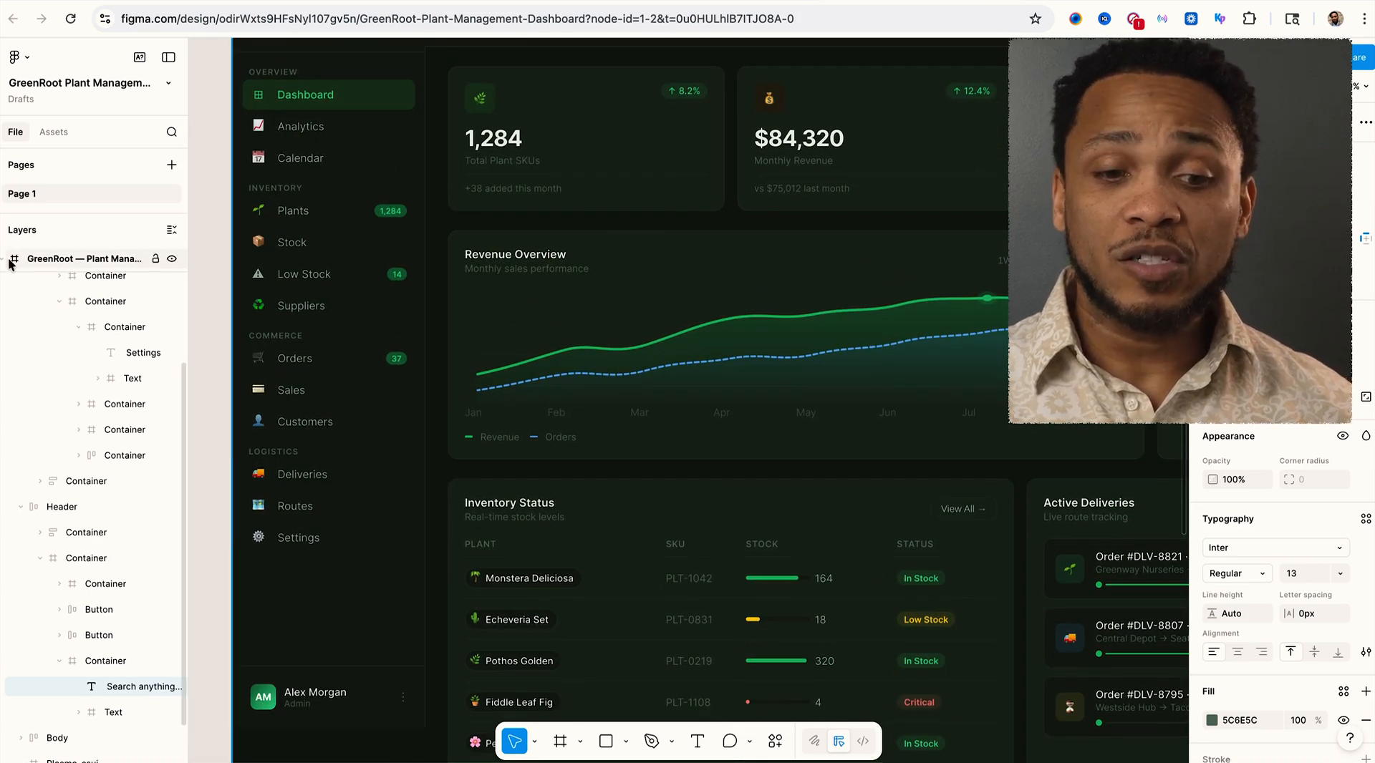
left_click(74, 484)
left_click(49, 484)
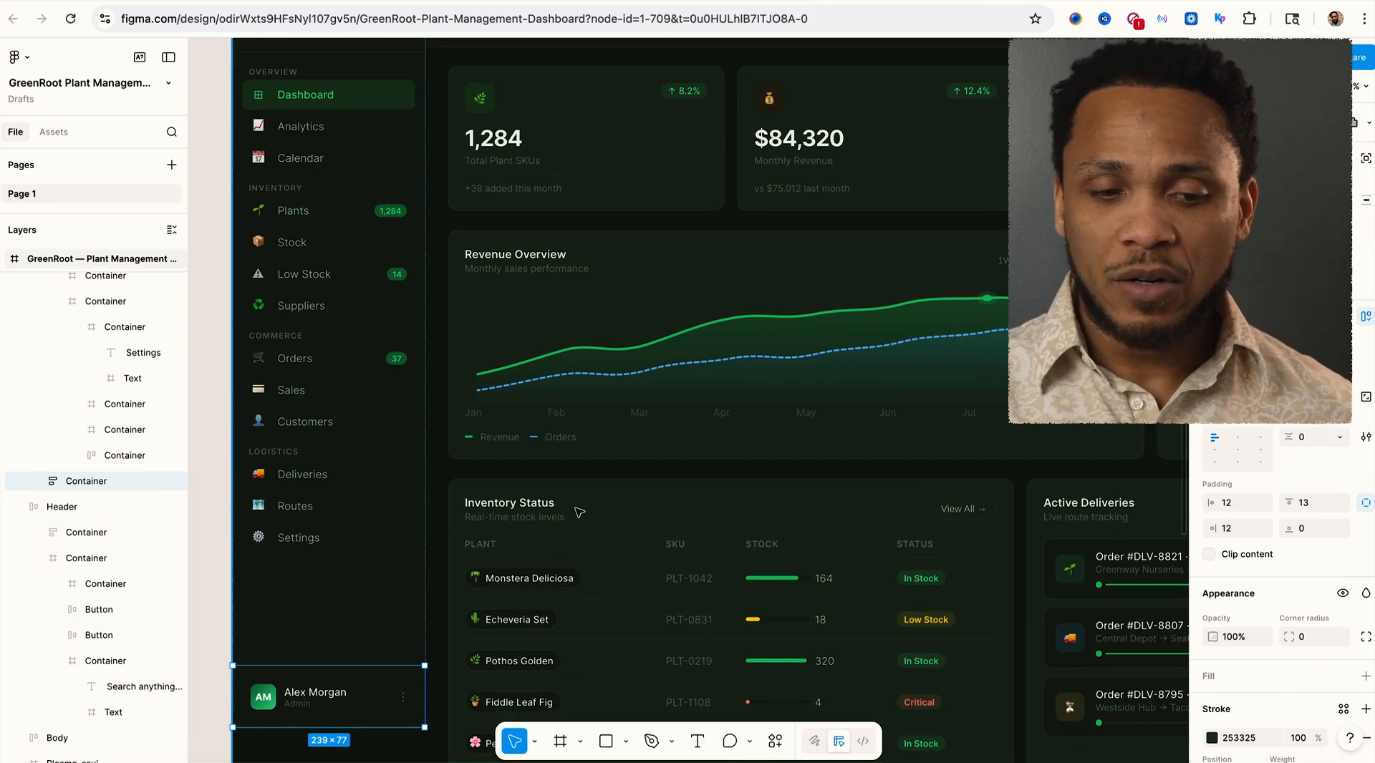
- Examine the dashboard's Inventory Status table, Active Deliveries, Sales by Category, Delivery Map and Recent Sales cards
scroll(580, 513, "down", 5)
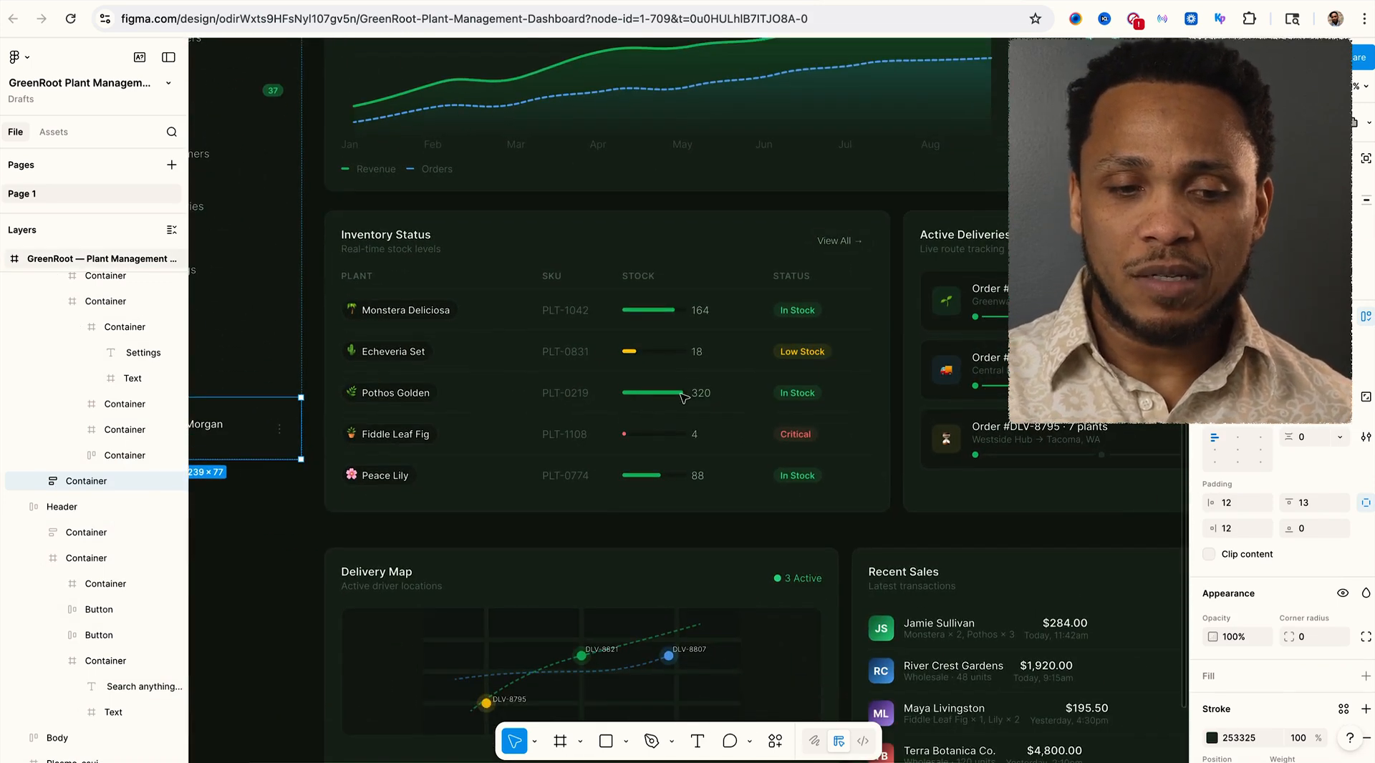
scroll(681, 396, "up", 7)
scroll(681, 396, "left", 2)
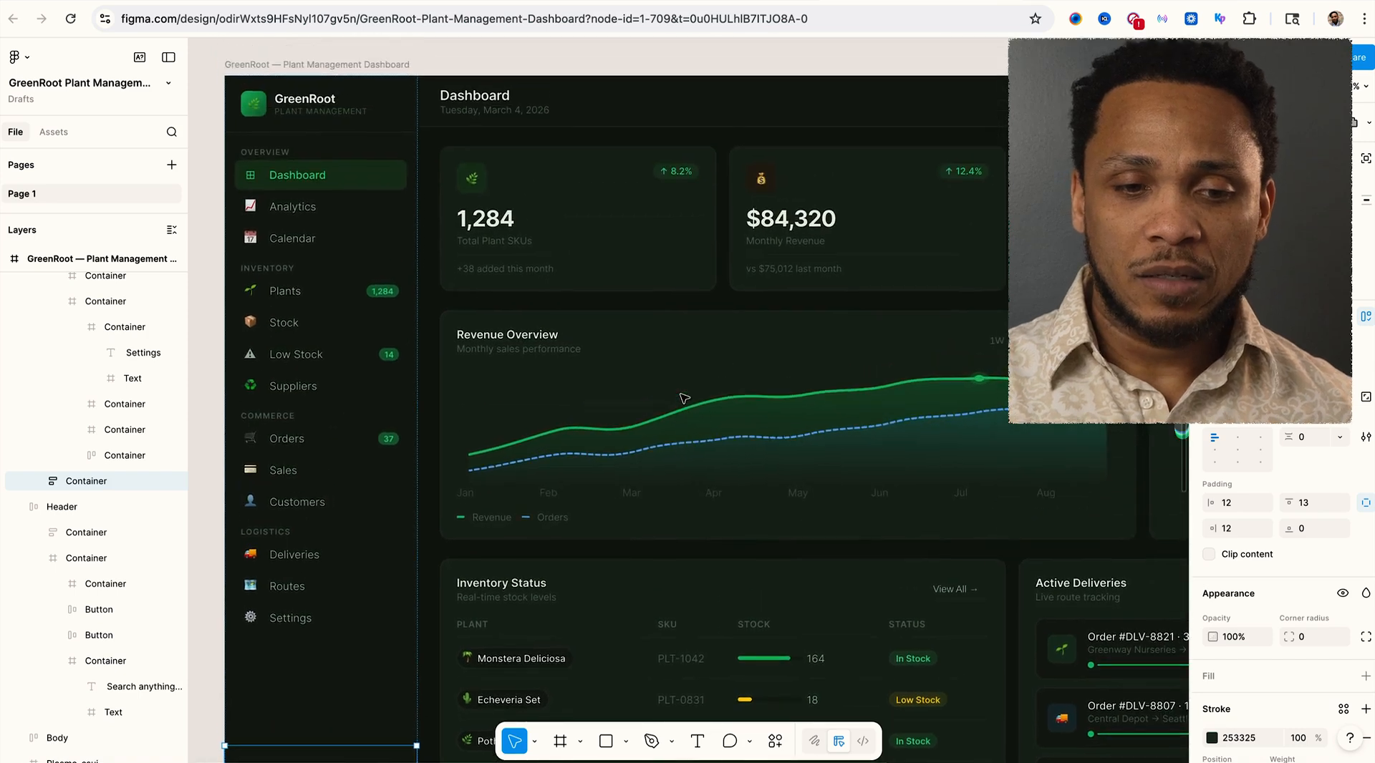
scroll(684, 398, "right", 10)
scroll(684, 399, "down", 2)
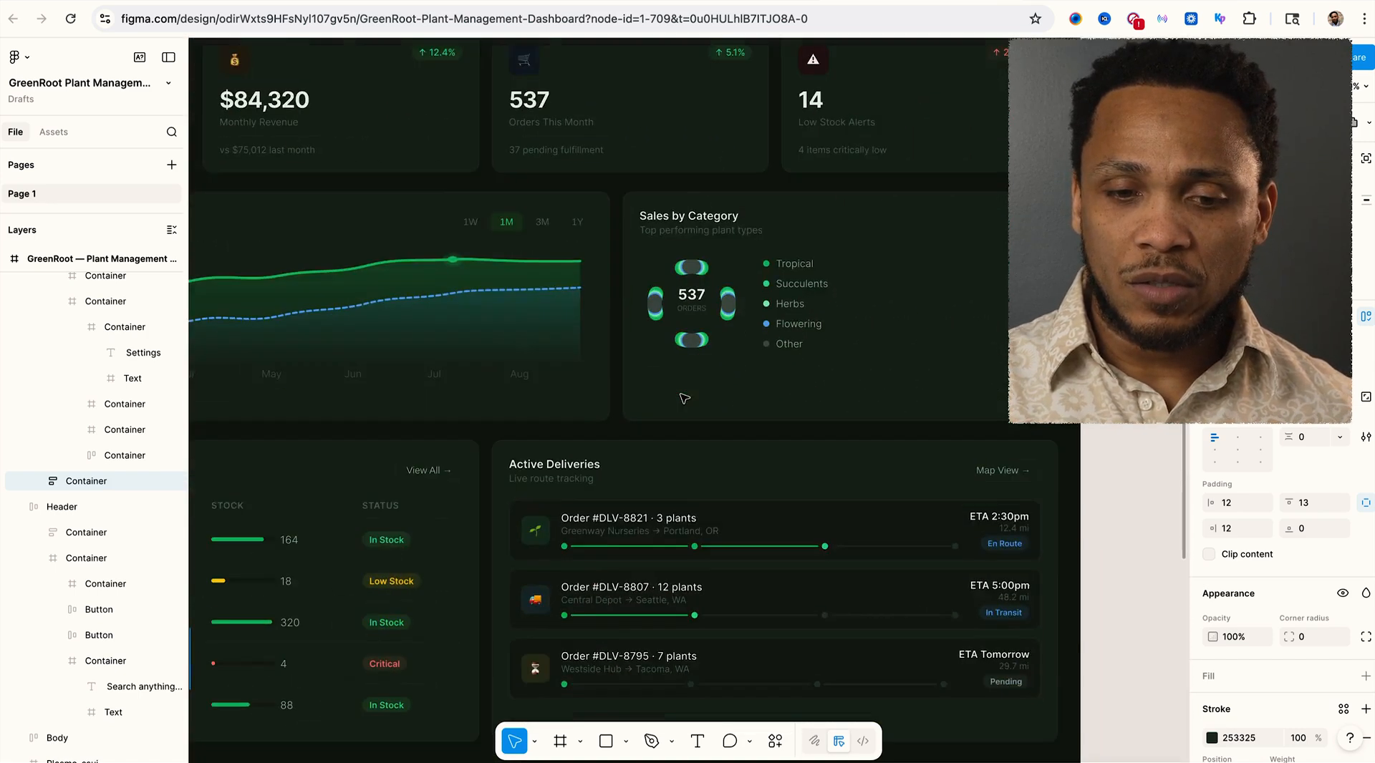
scroll(684, 398, "down", 4)
scroll(683, 397, "left", 8)
scroll(682, 397, "down", 3)
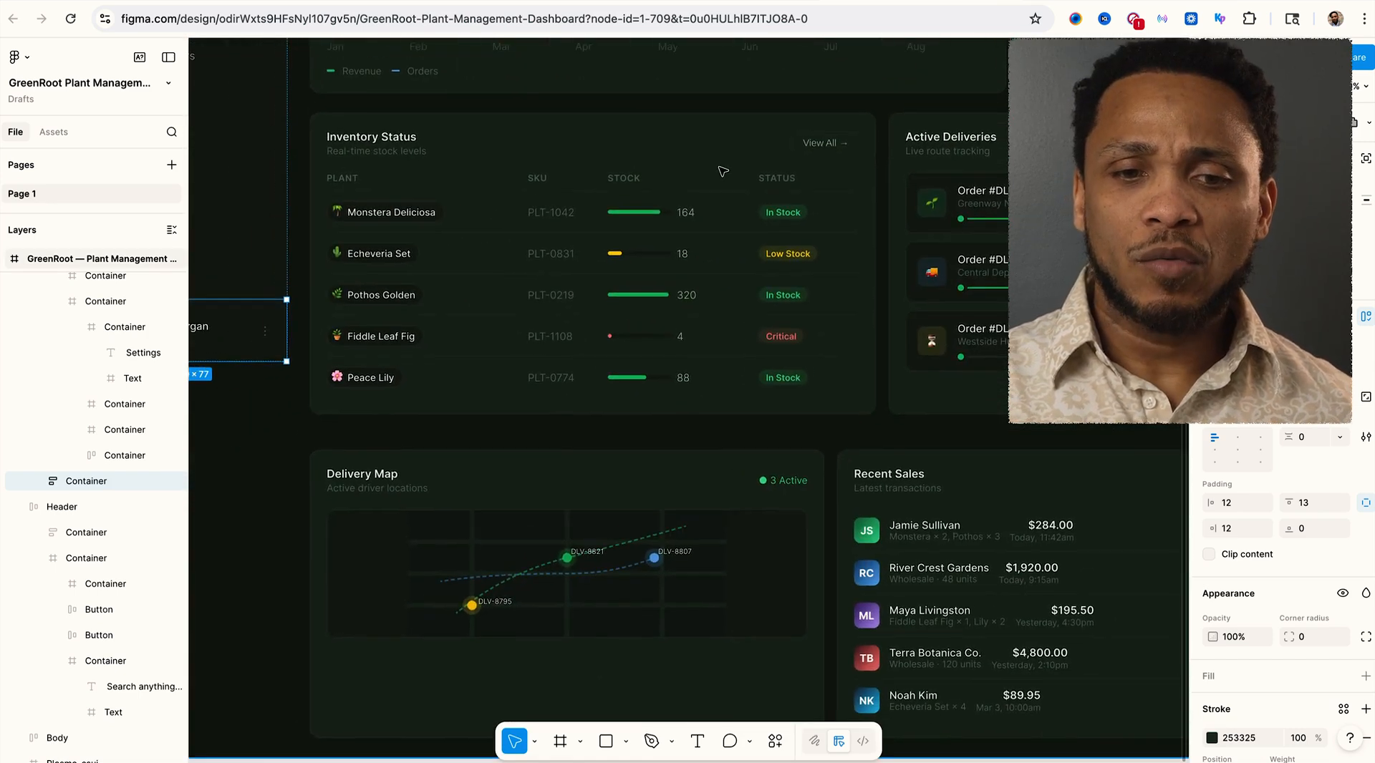
- Select the sidebar's Navigation layer and collapse its contents
left_click(705, 0)
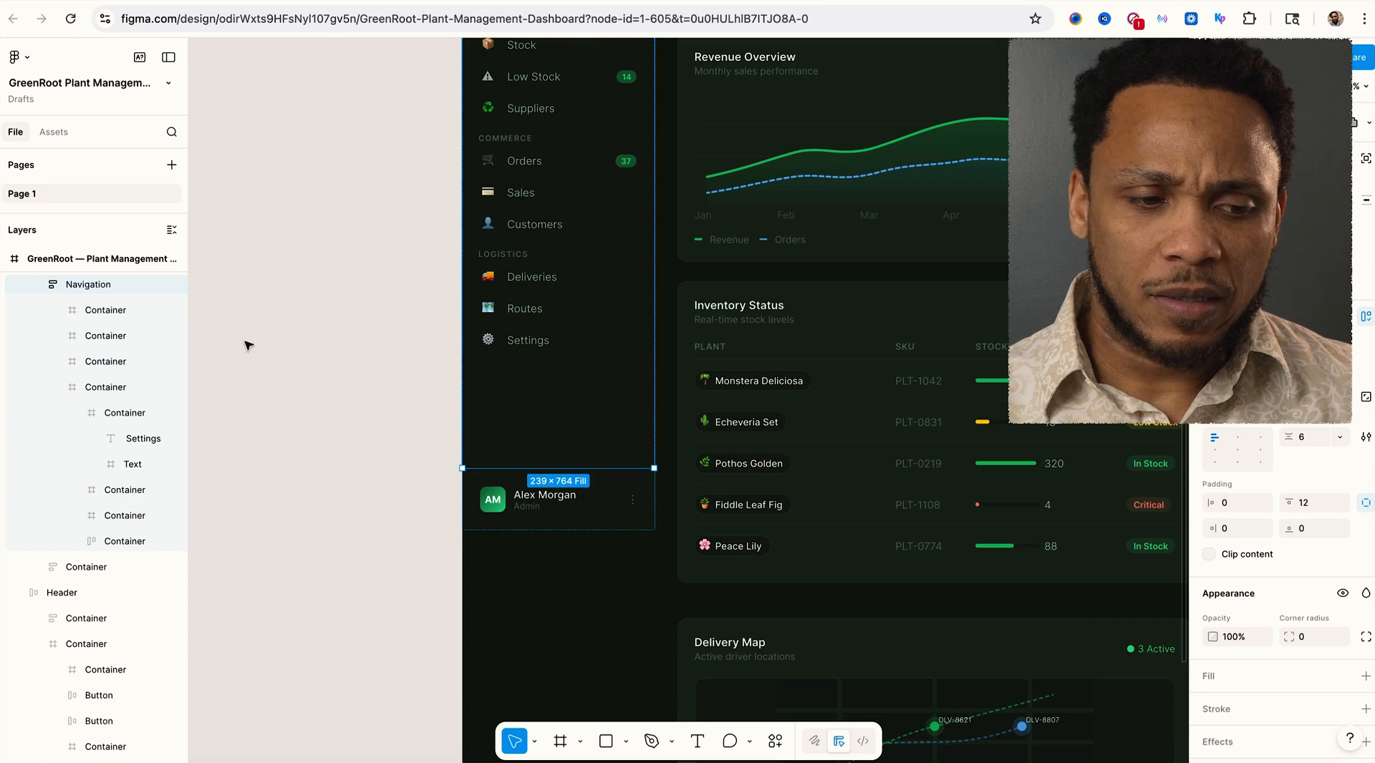
left_click(40, 285)
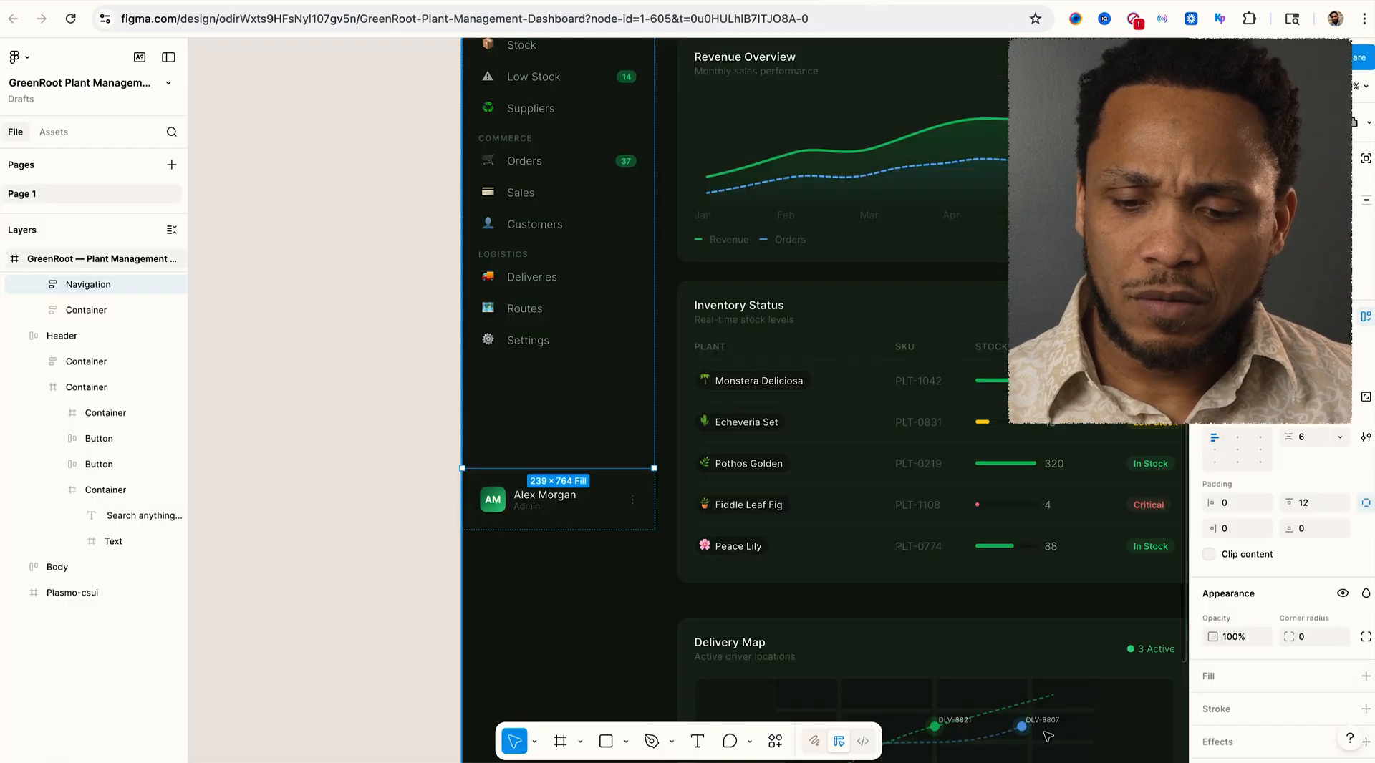
- Select the sidebar's profile avatar, prompt Claude Code in the terminal to "change selected icon to solid background color", and allow its get_screenshot request
left_click(1147, 759)
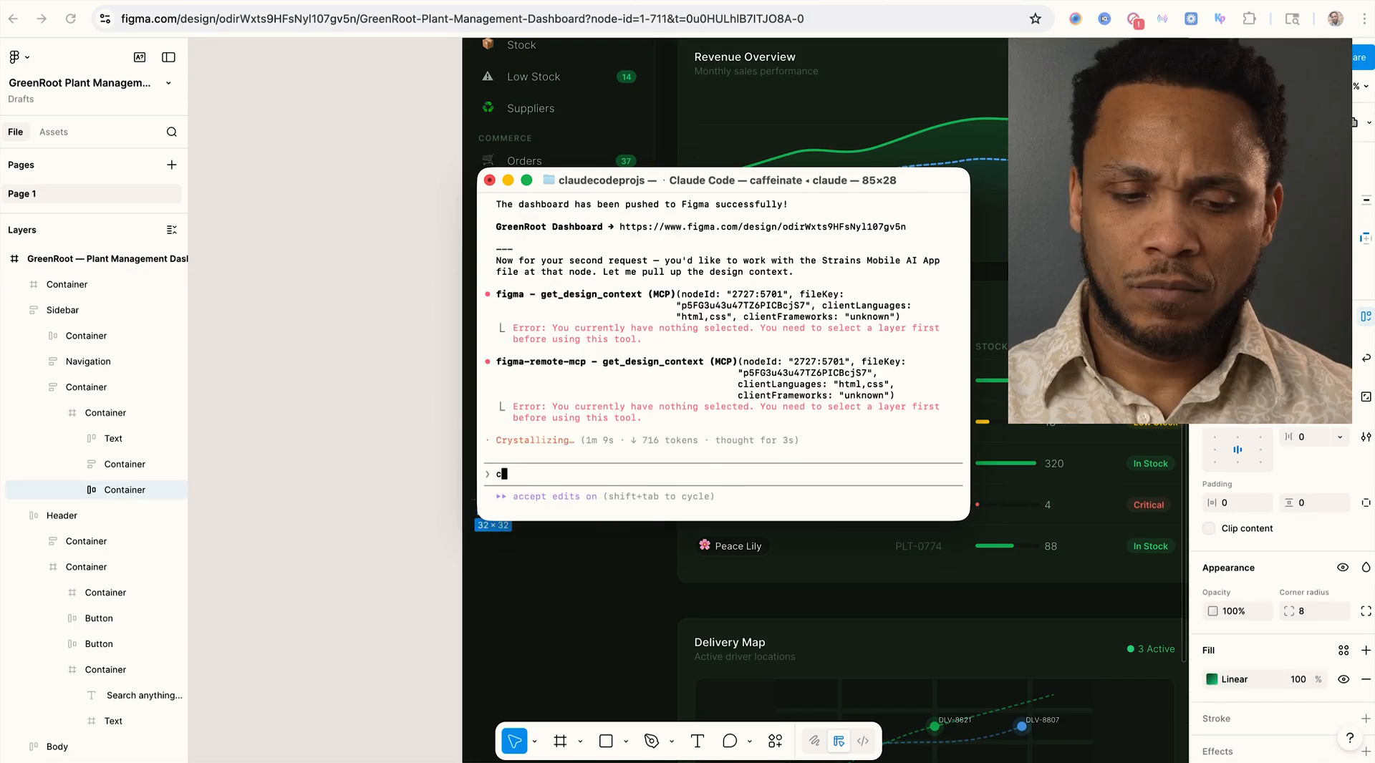
type("cha")
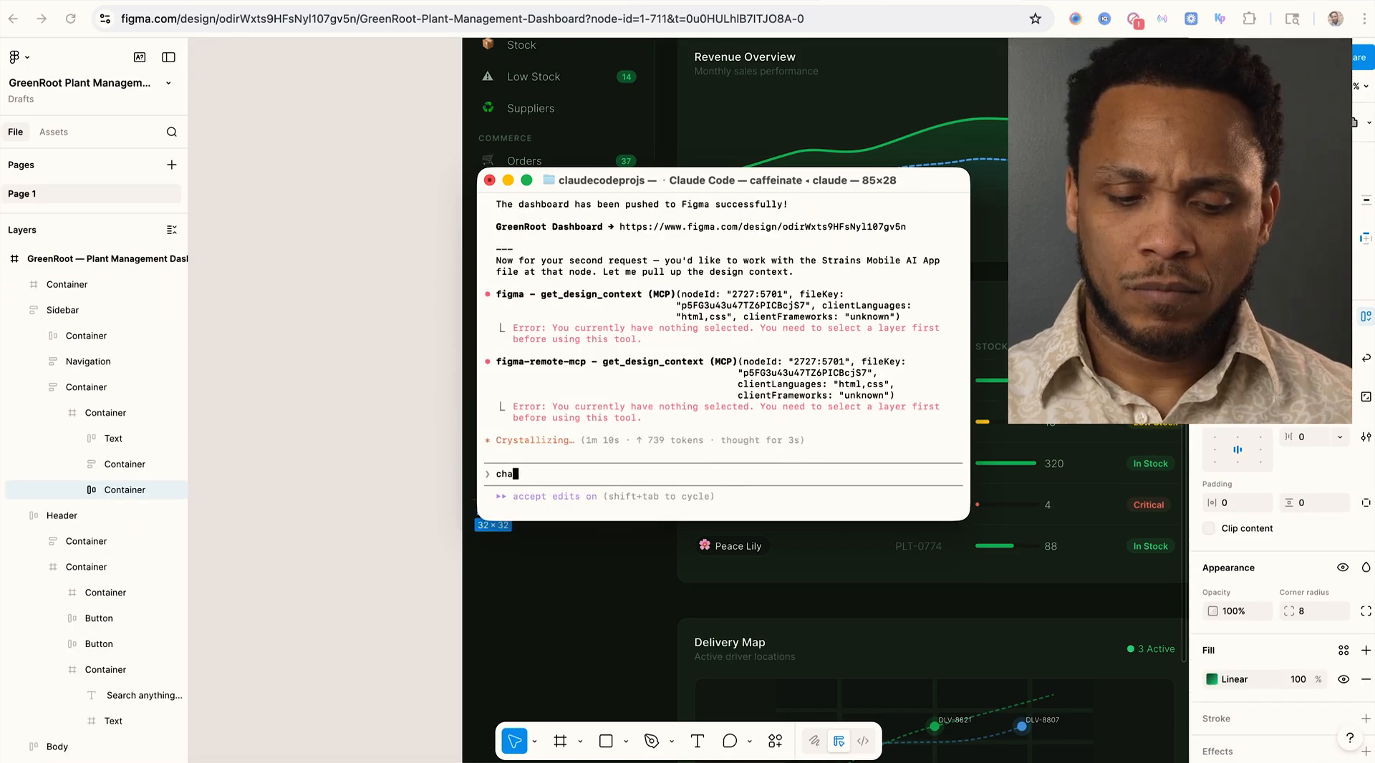
type("nge sel")
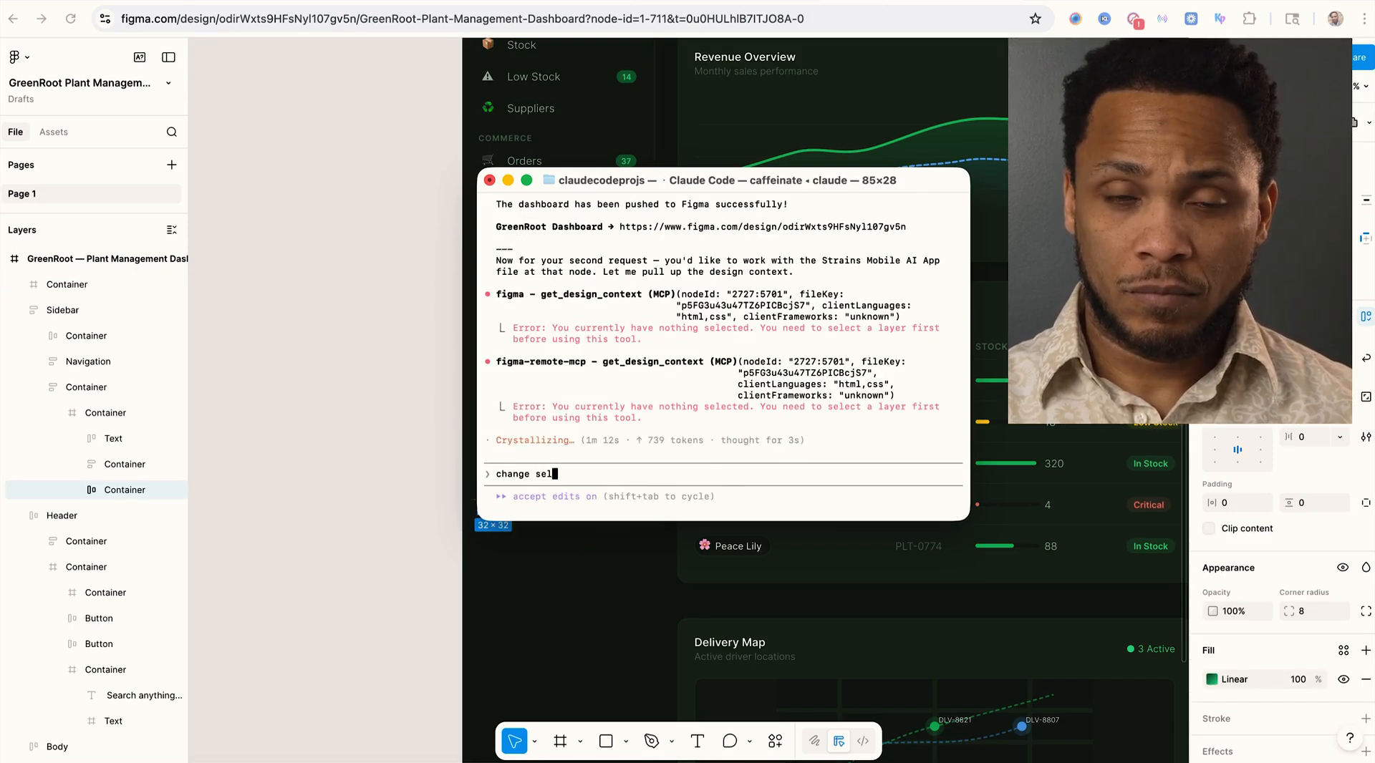
type("ected ")
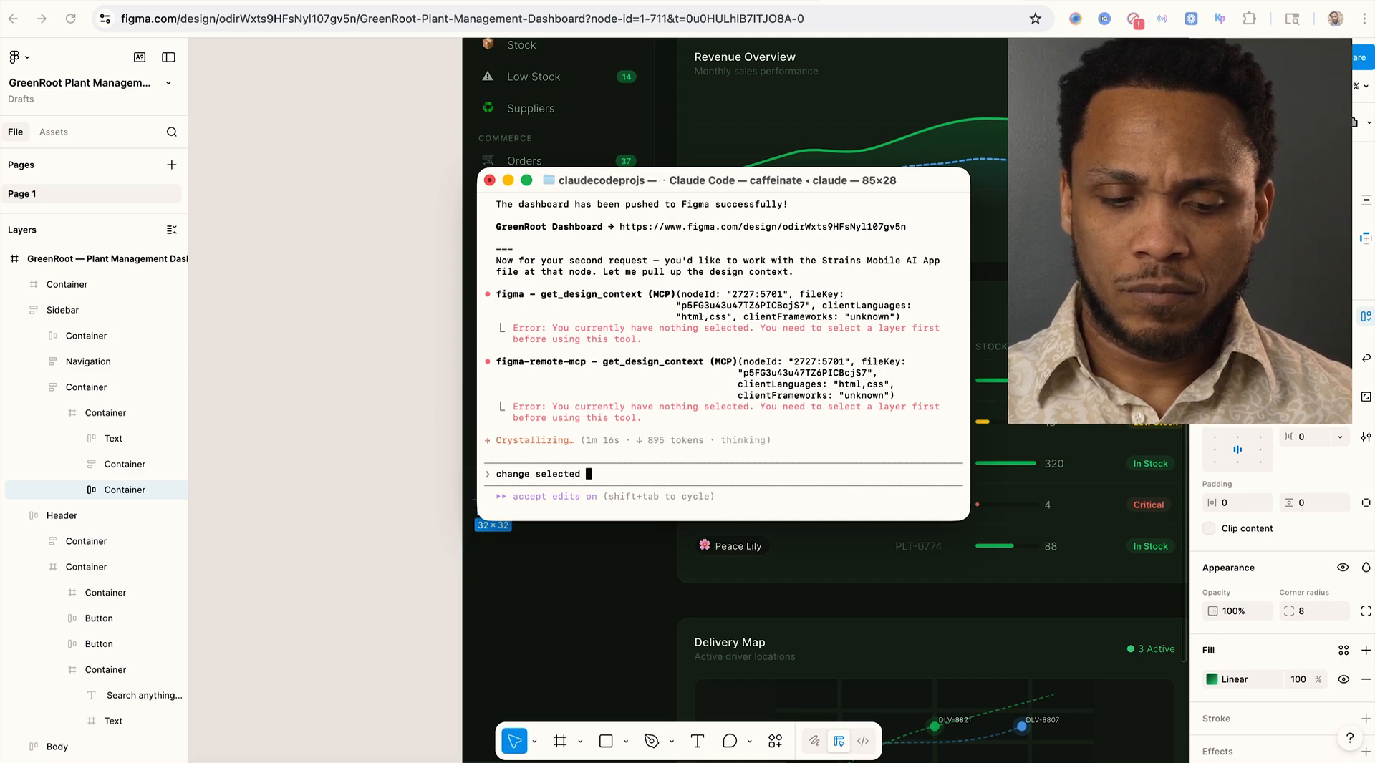
type("icon ")
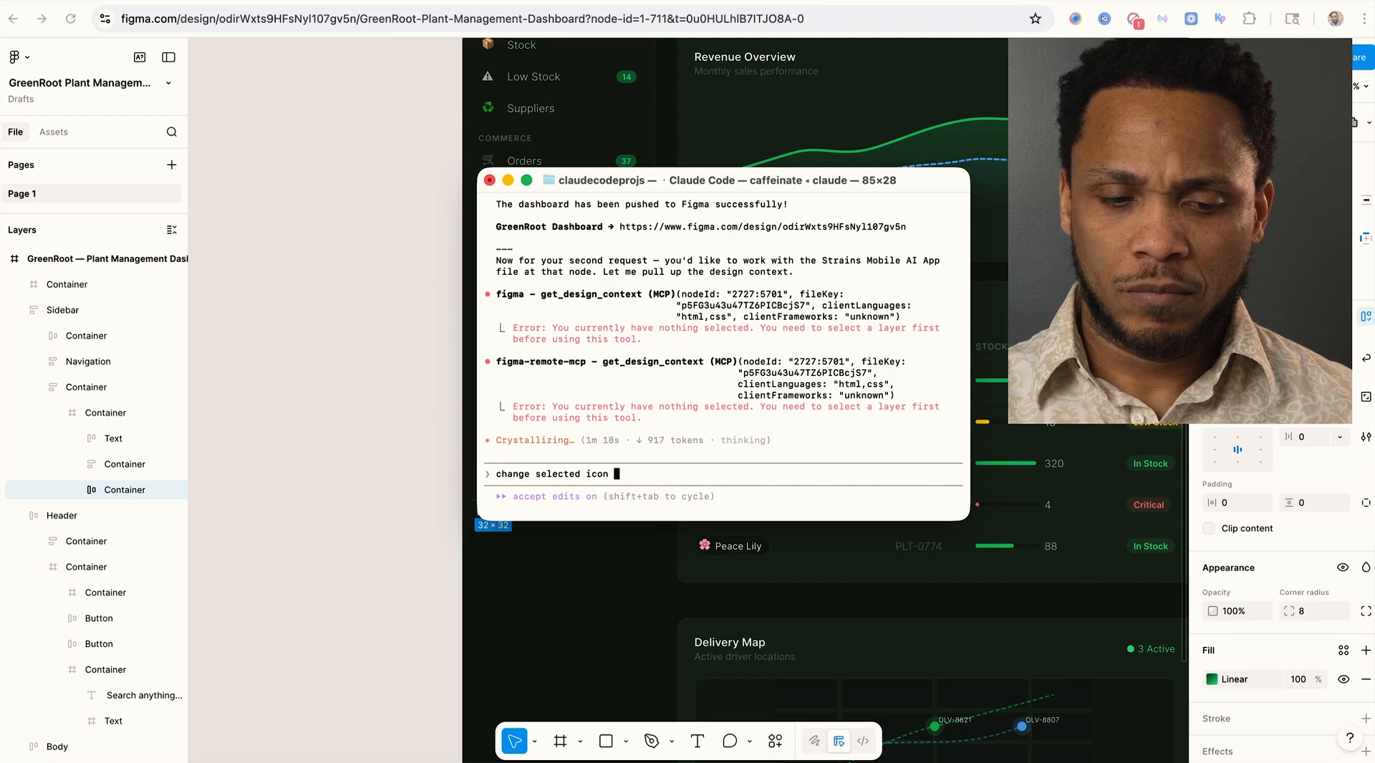
type("to ")
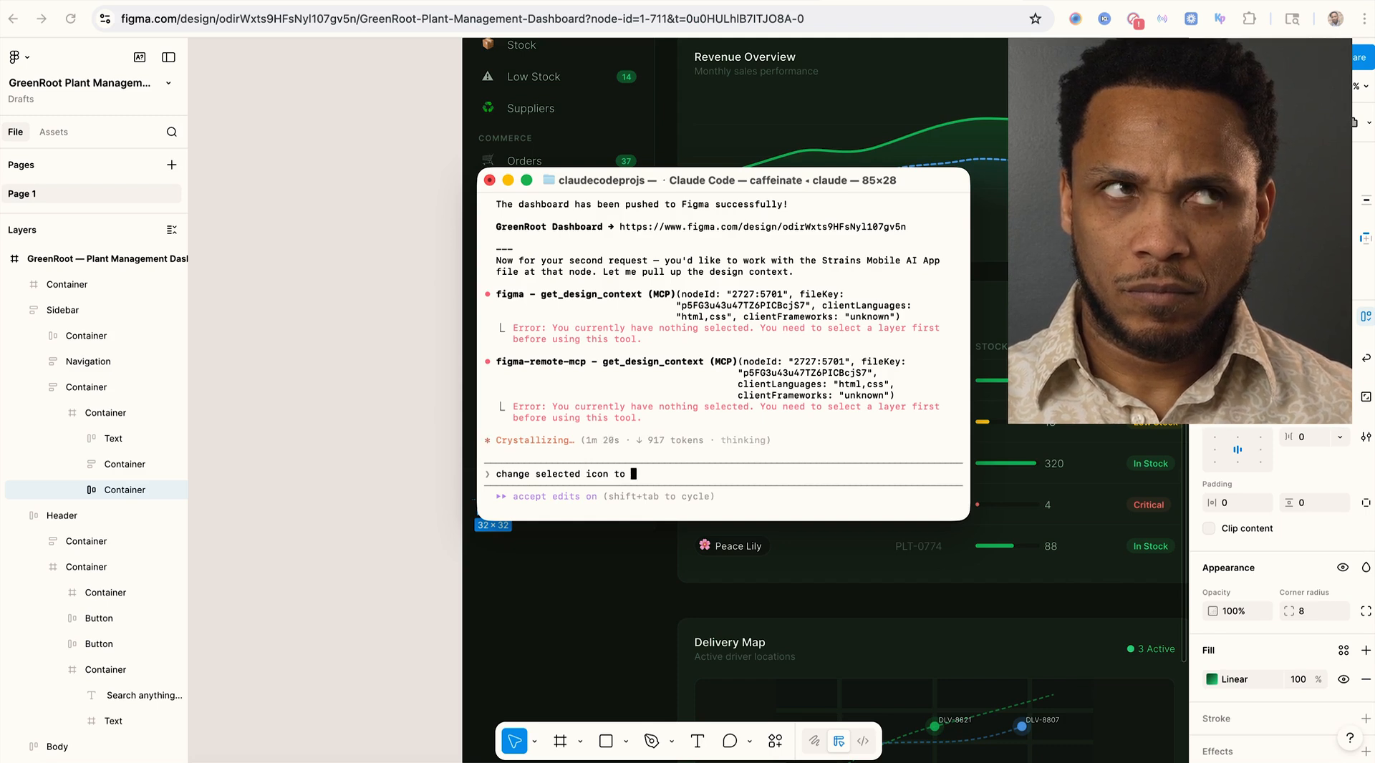
type("so")
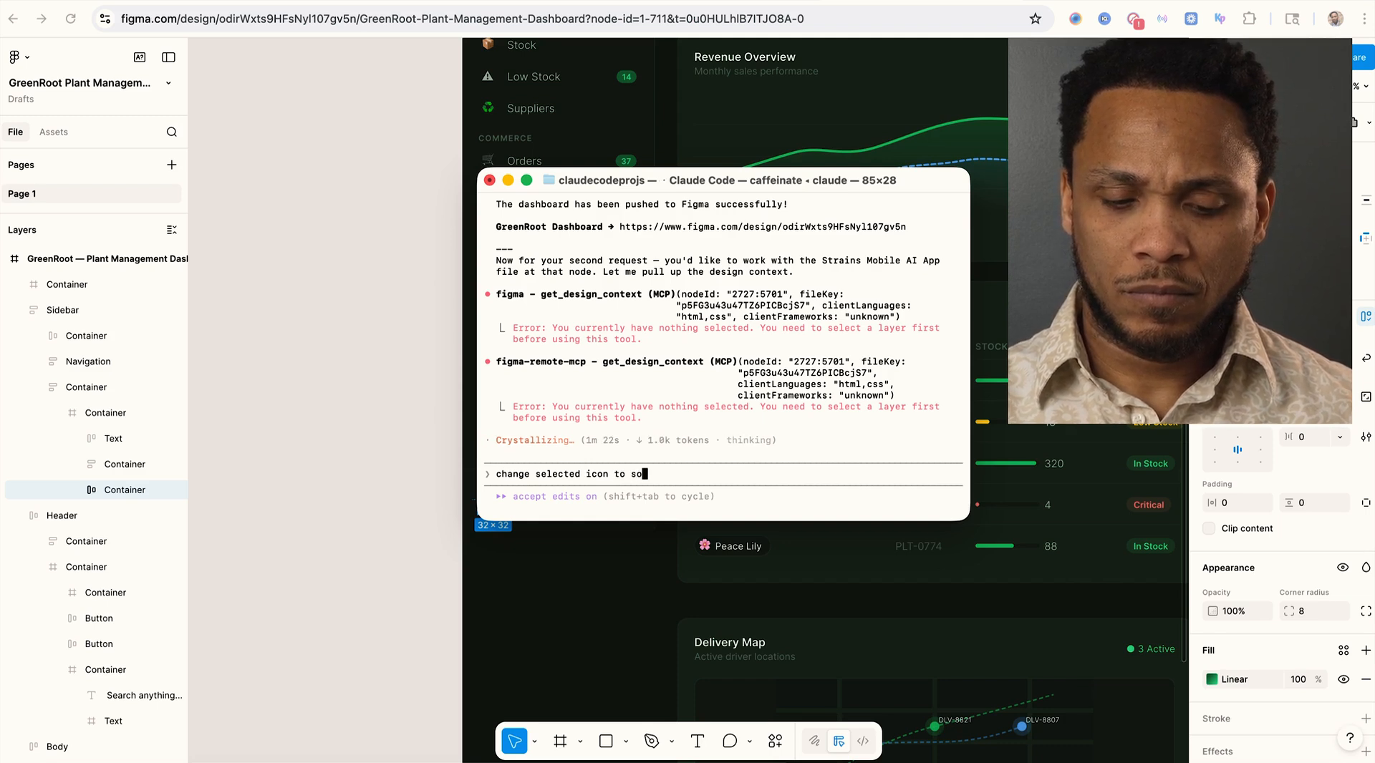
type("lid bac")
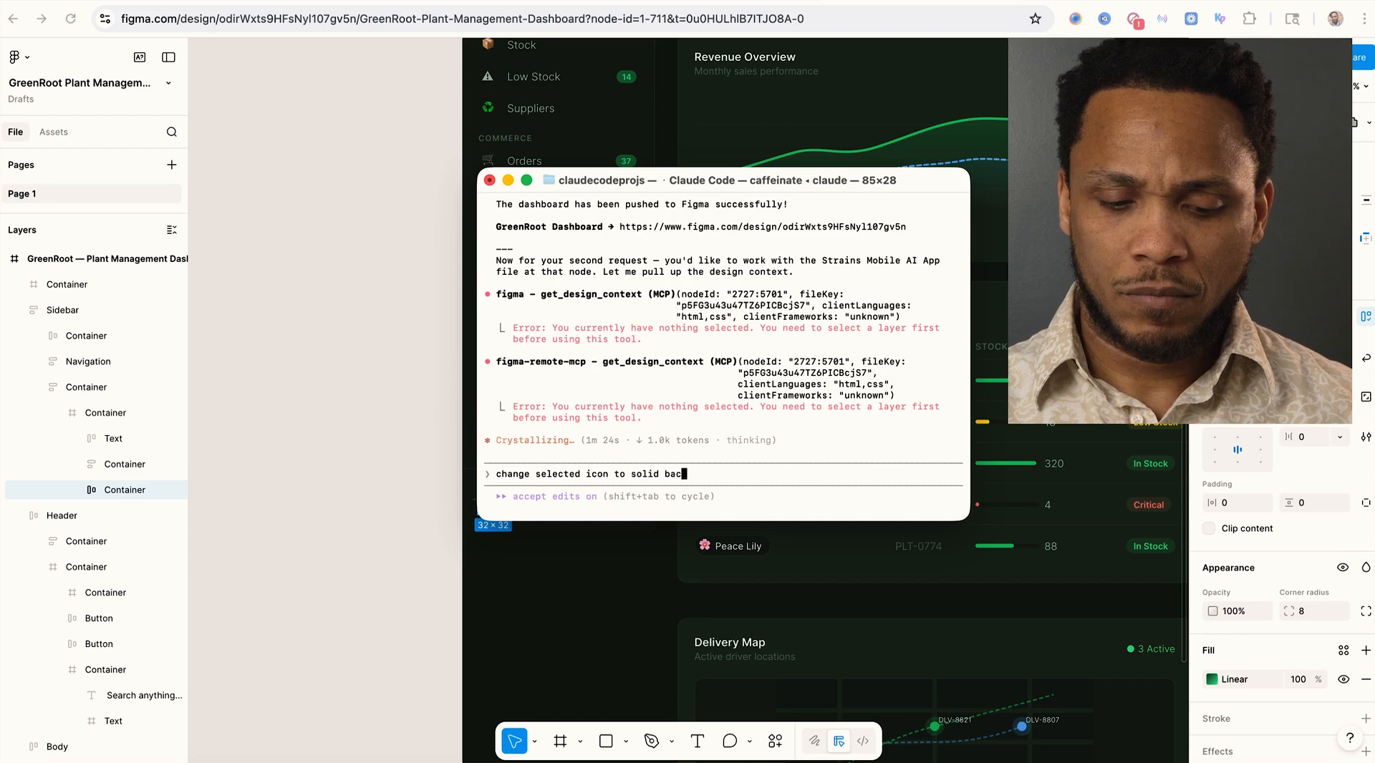
type("kgrou")
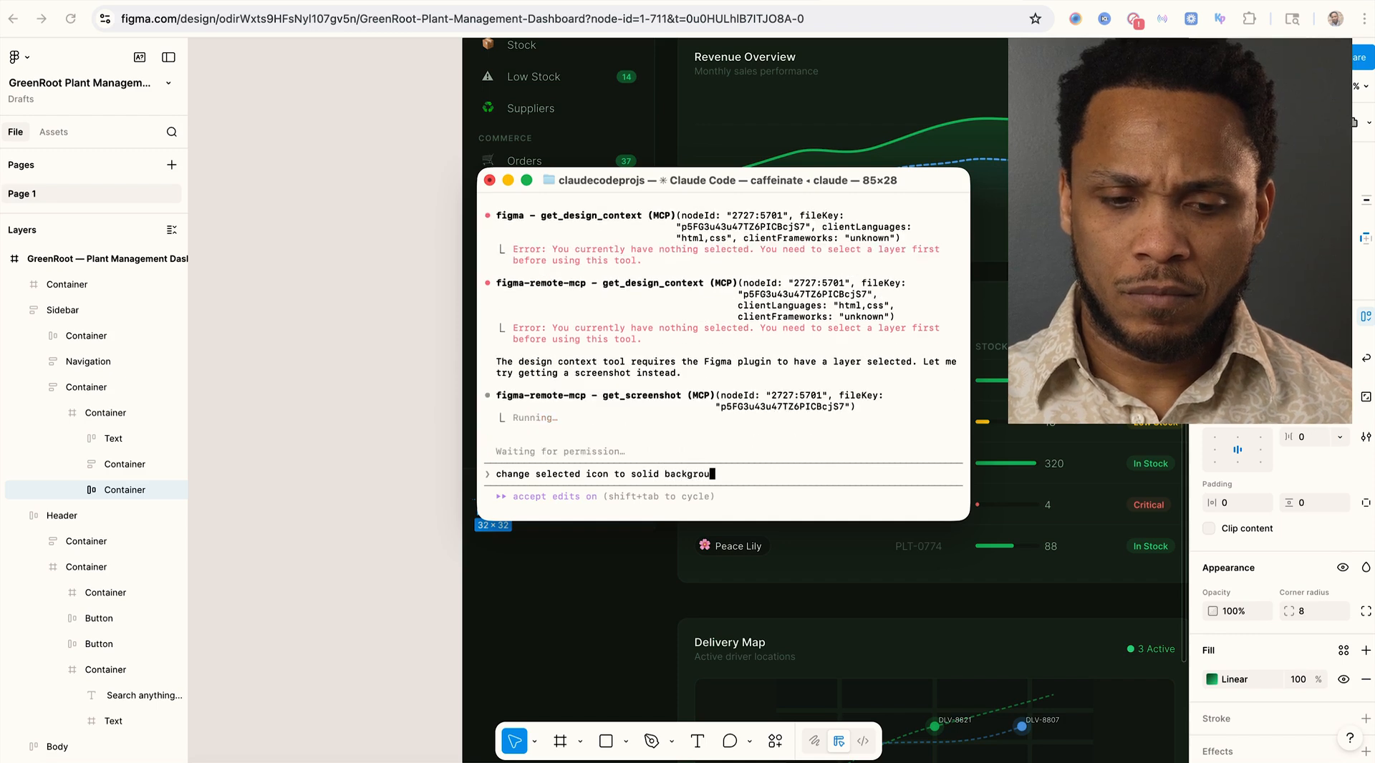
type("nd color")
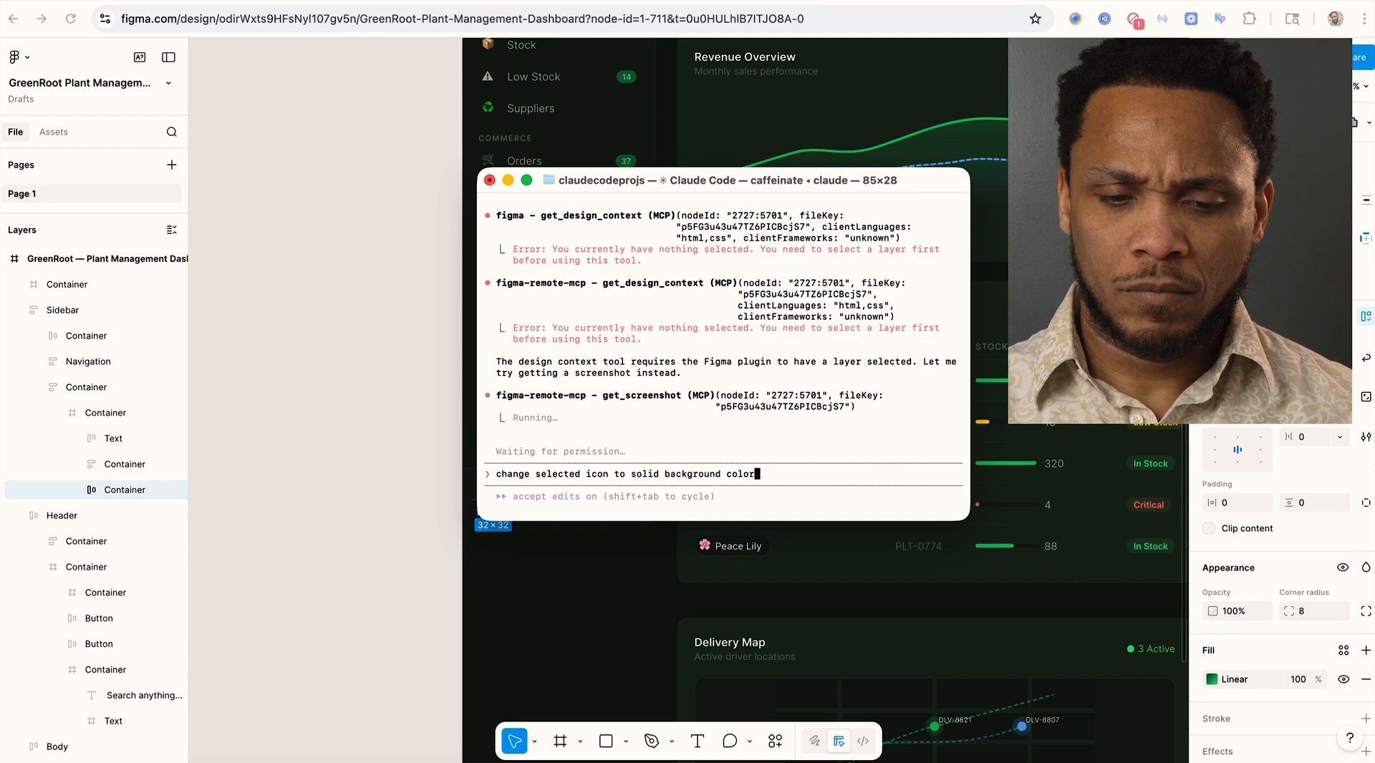
key("Return")
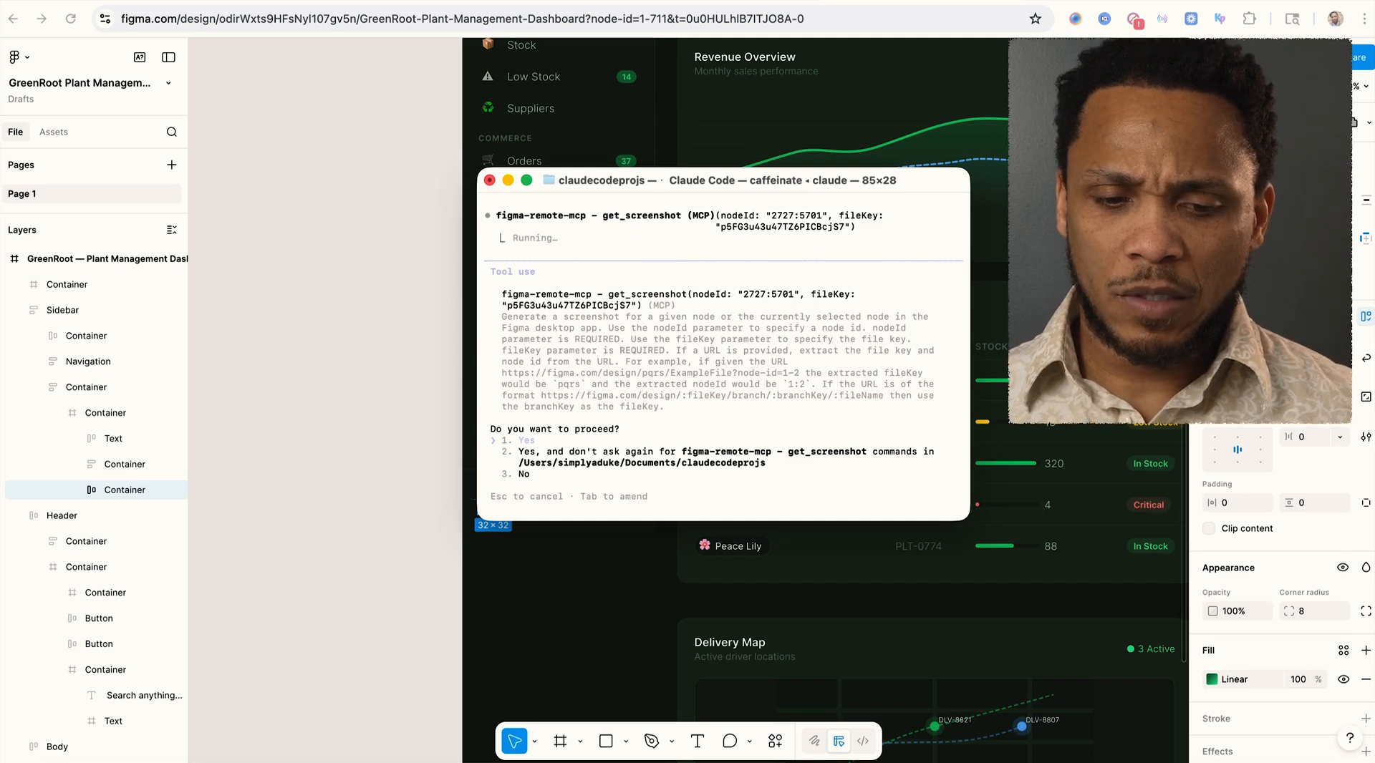
key("Return")
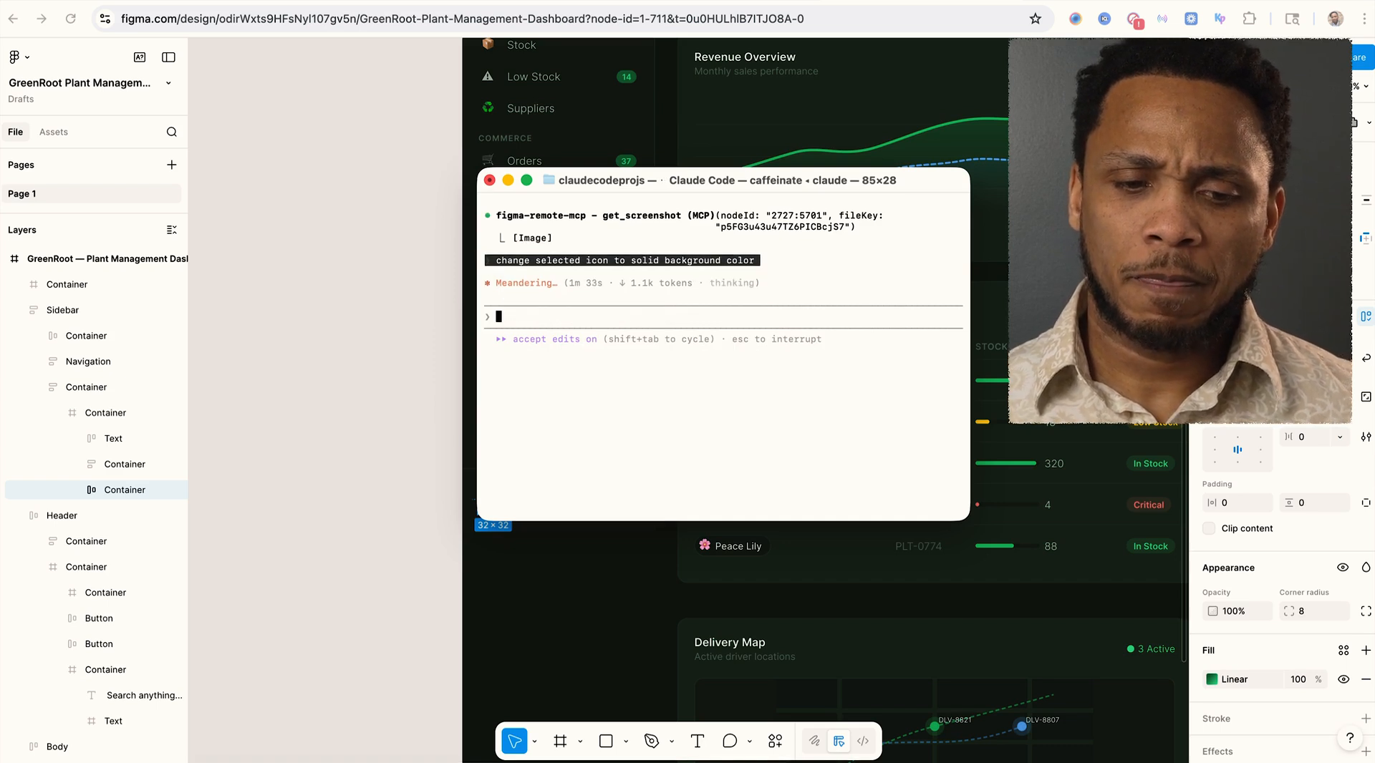
- Switch to the dashboard page on localhost:8743, reload it and dismiss the Figma capture notice
scroll(645, 650, "up", 3)
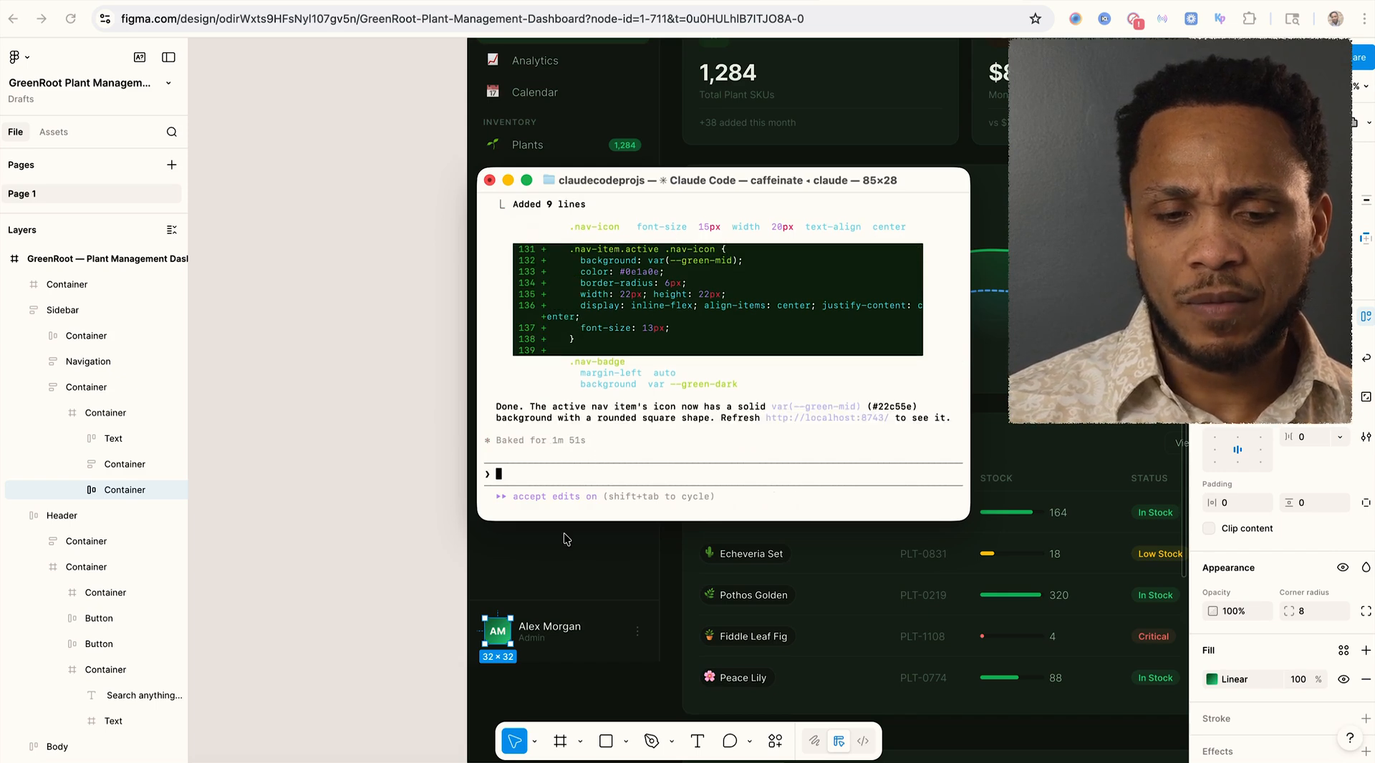
left_click(411, 513)
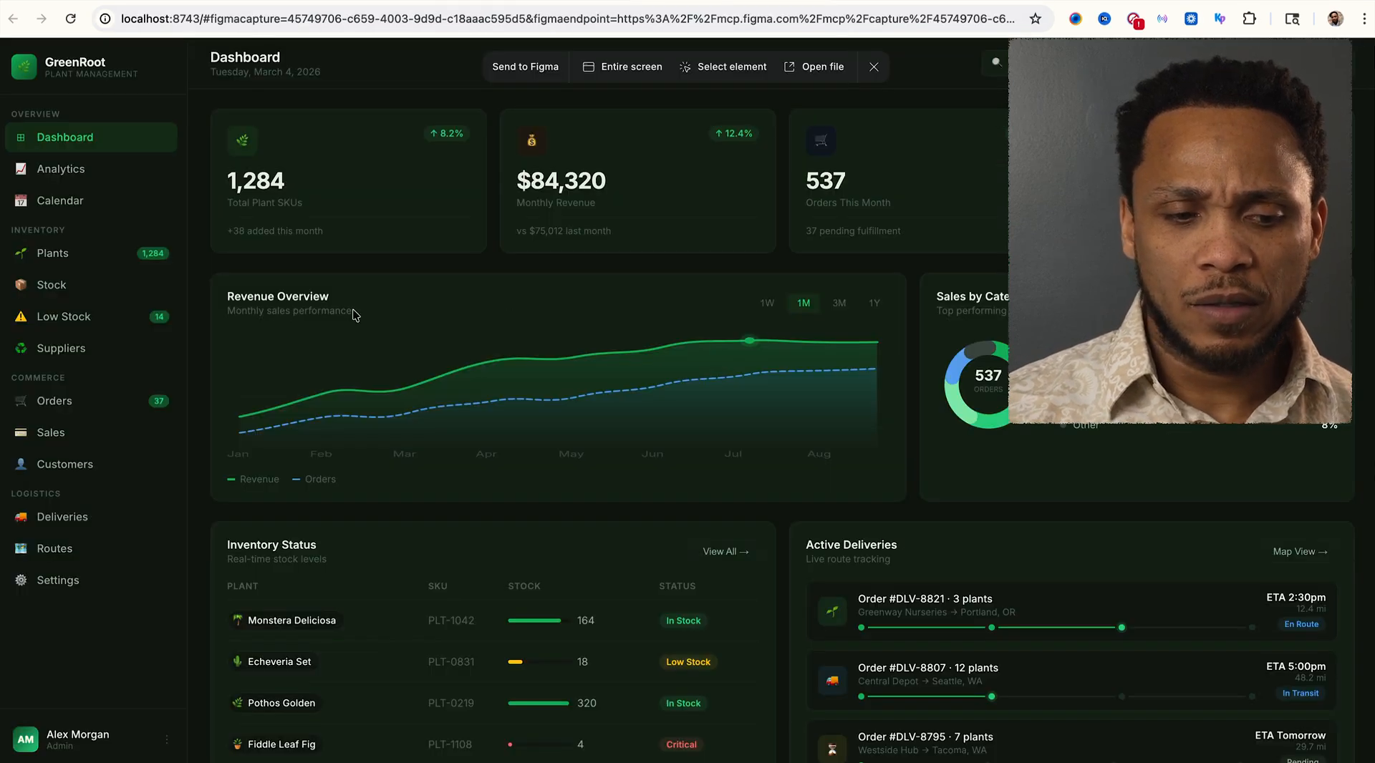
left_click(69, 23)
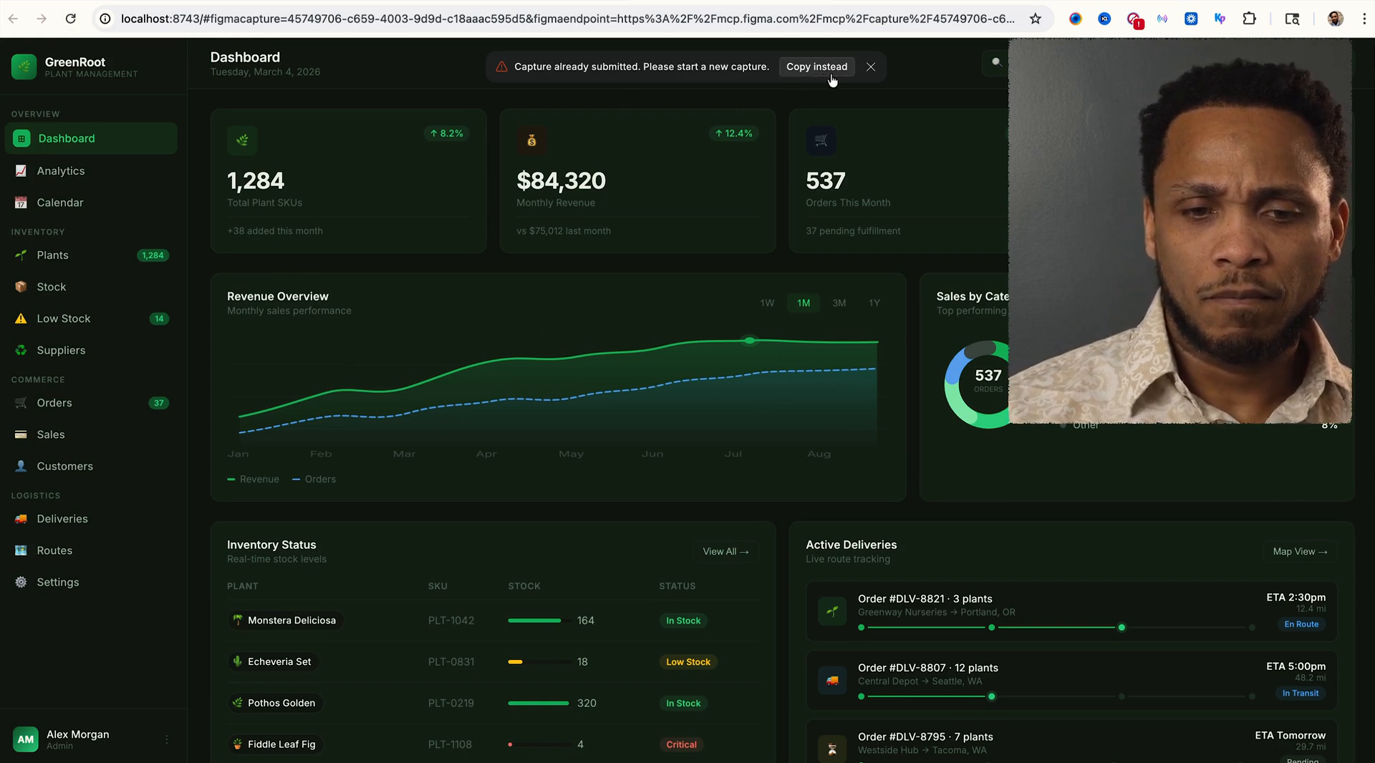
left_click(870, 67)
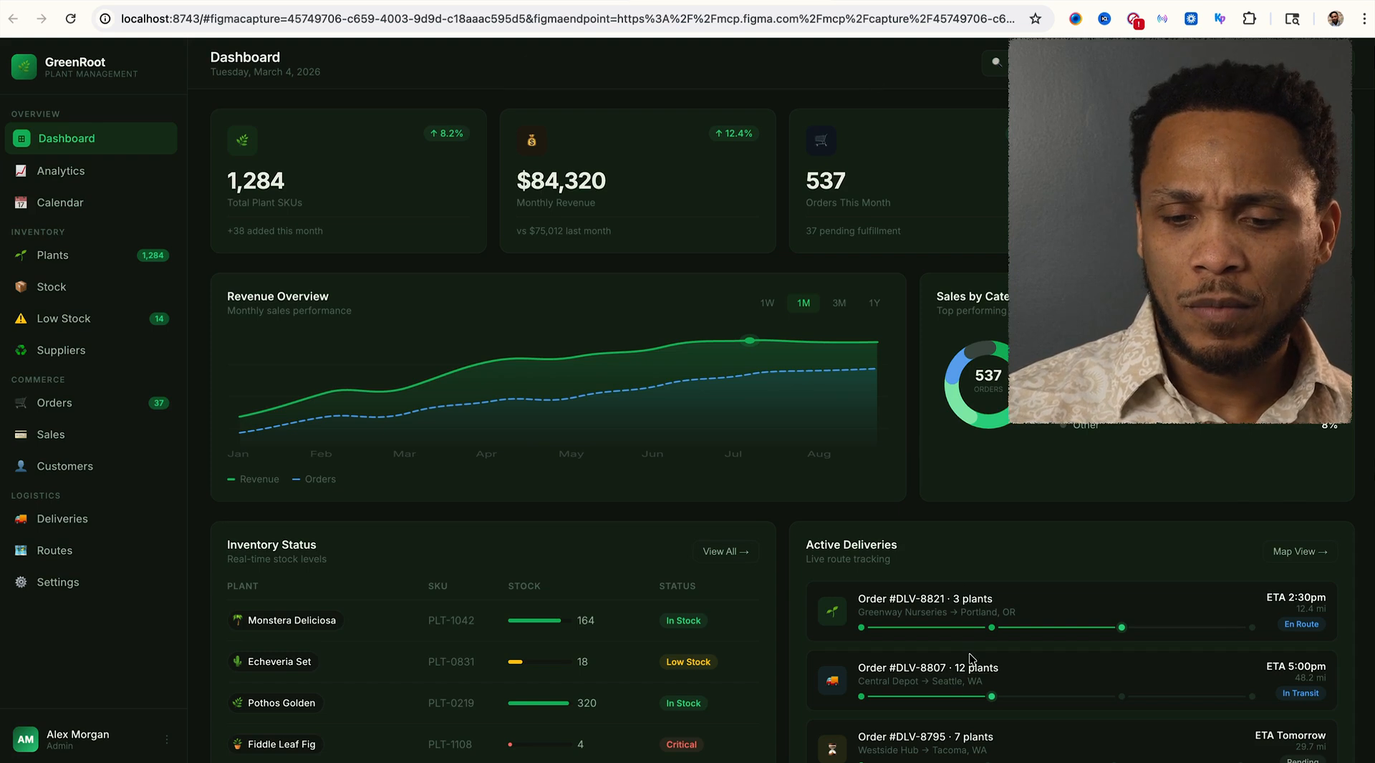
- Switch back to the GreenRoot Figma file, clear the selection and reload the file
left_click(1145, 759)
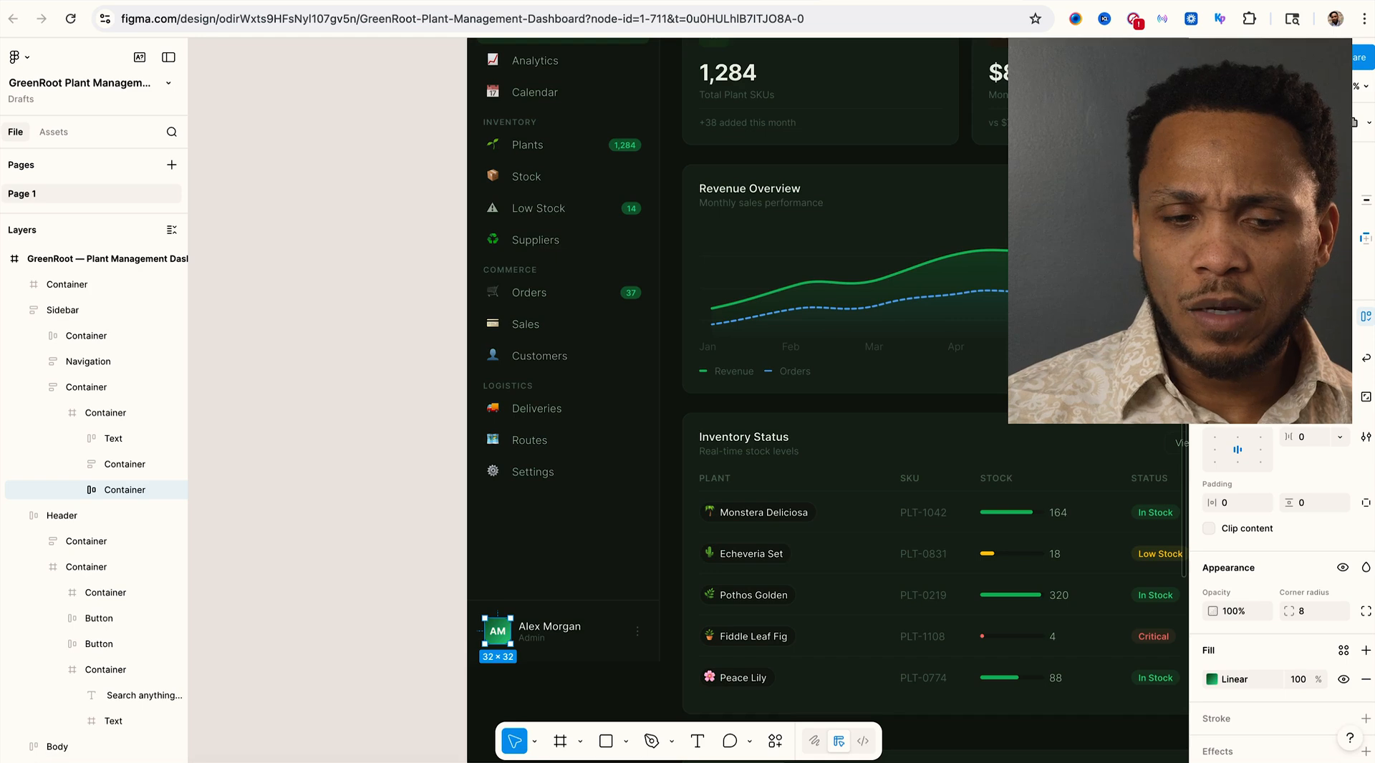
left_click(424, 462)
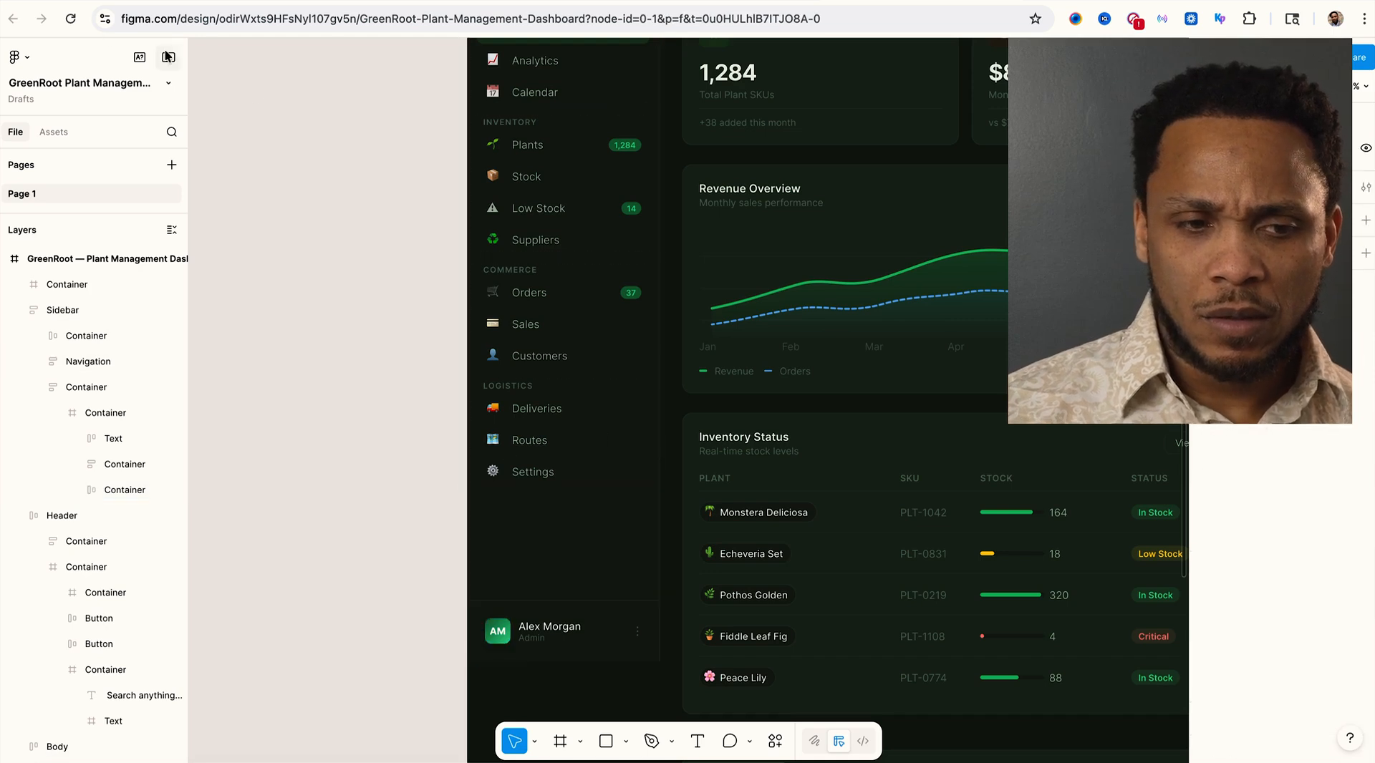
left_click(69, 22)
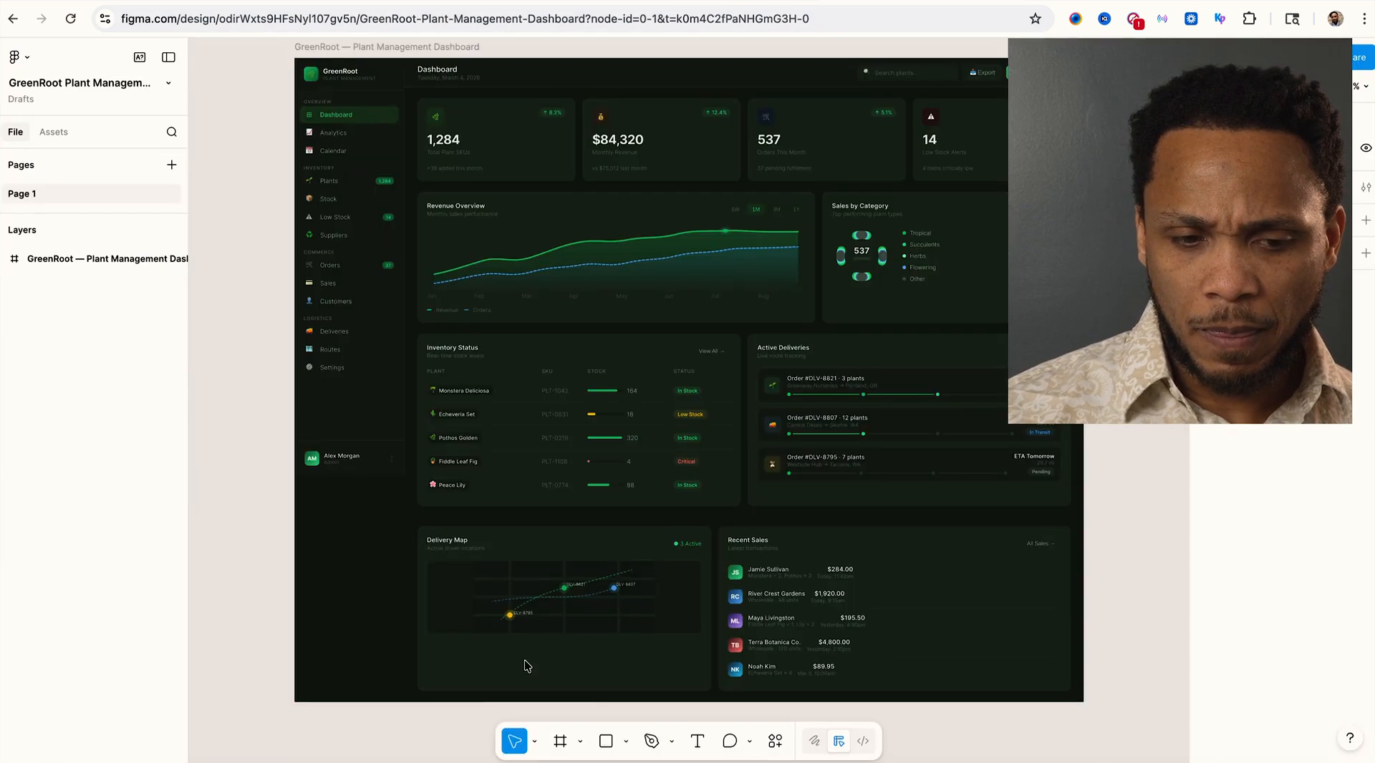
- Select the profile avatar container in the dashboard's sidebar and inspect its fill
scroll(410, 575, "up", 1)
scroll(410, 575, "left", 1)
key("super+plus")
key("super+plus")
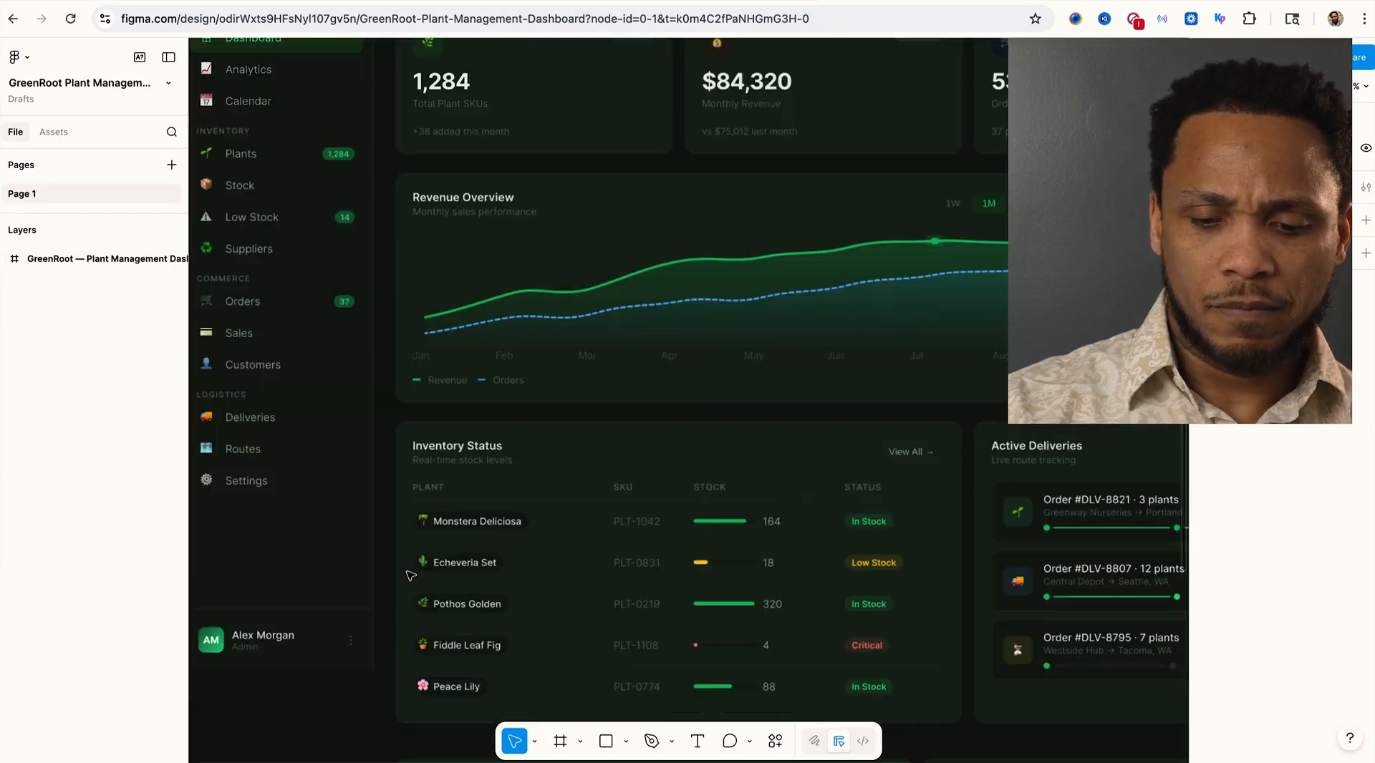
scroll(411, 576, "left", 15)
scroll(410, 576, "down", 6)
scroll(410, 576, "right", 3)
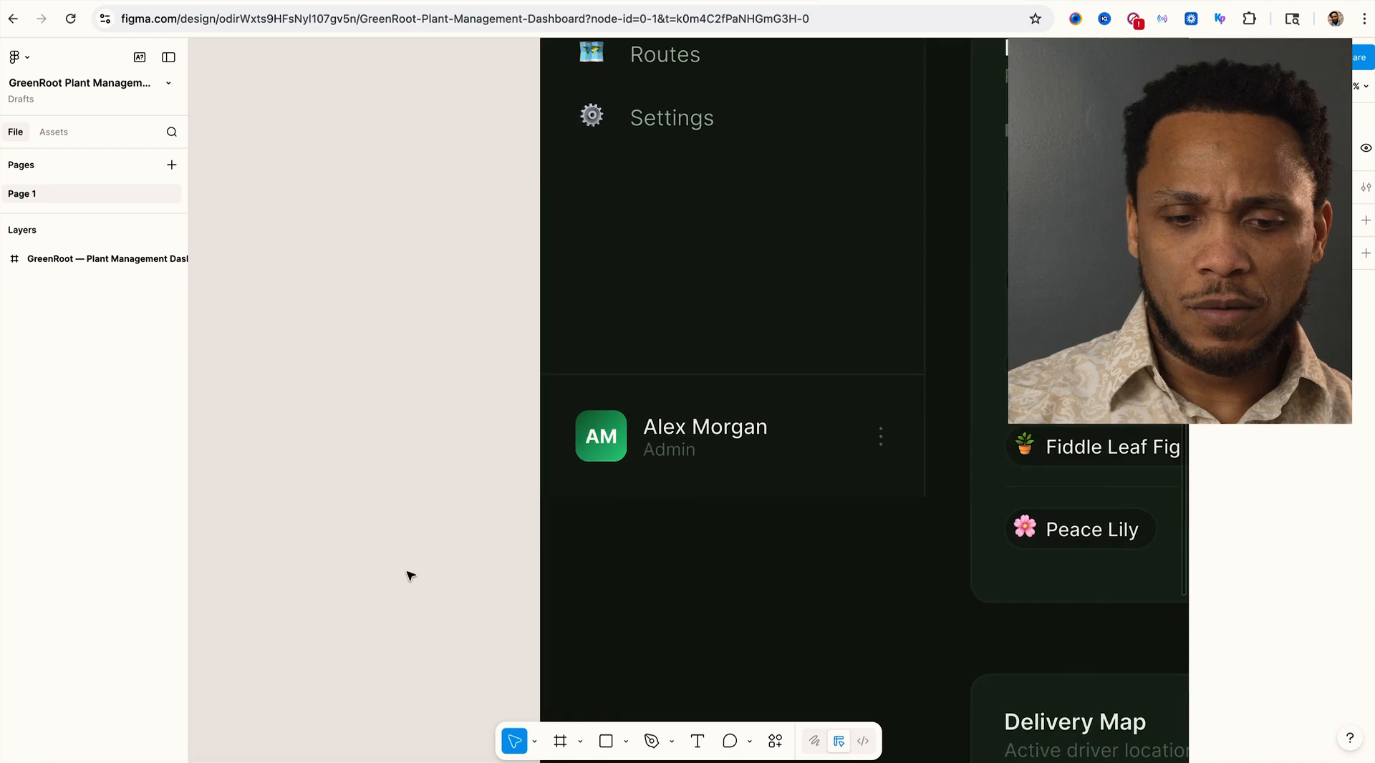
double_click(599, 464)
double_click(599, 462)
double_click(601, 458)
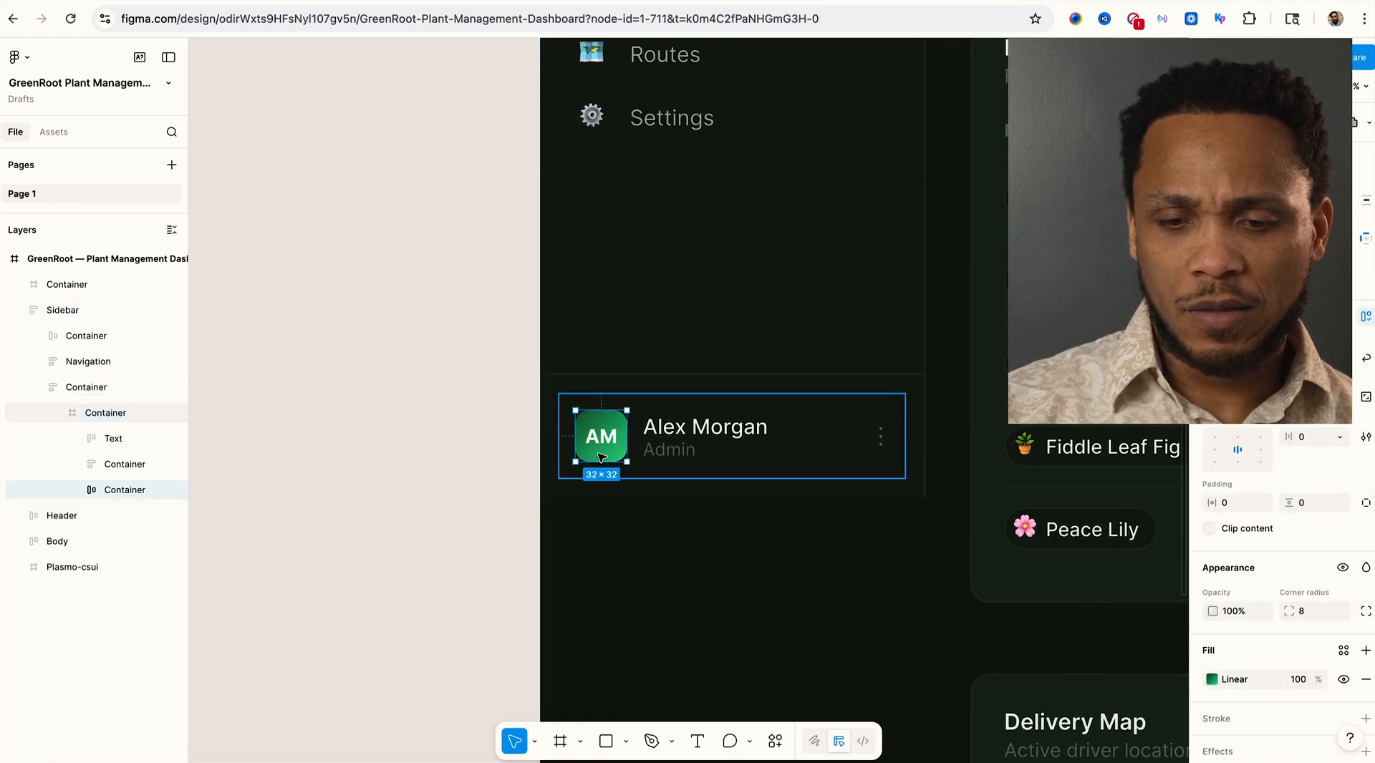
scroll(435, 490, "right", 3)
scroll(435, 491, "up", 1)
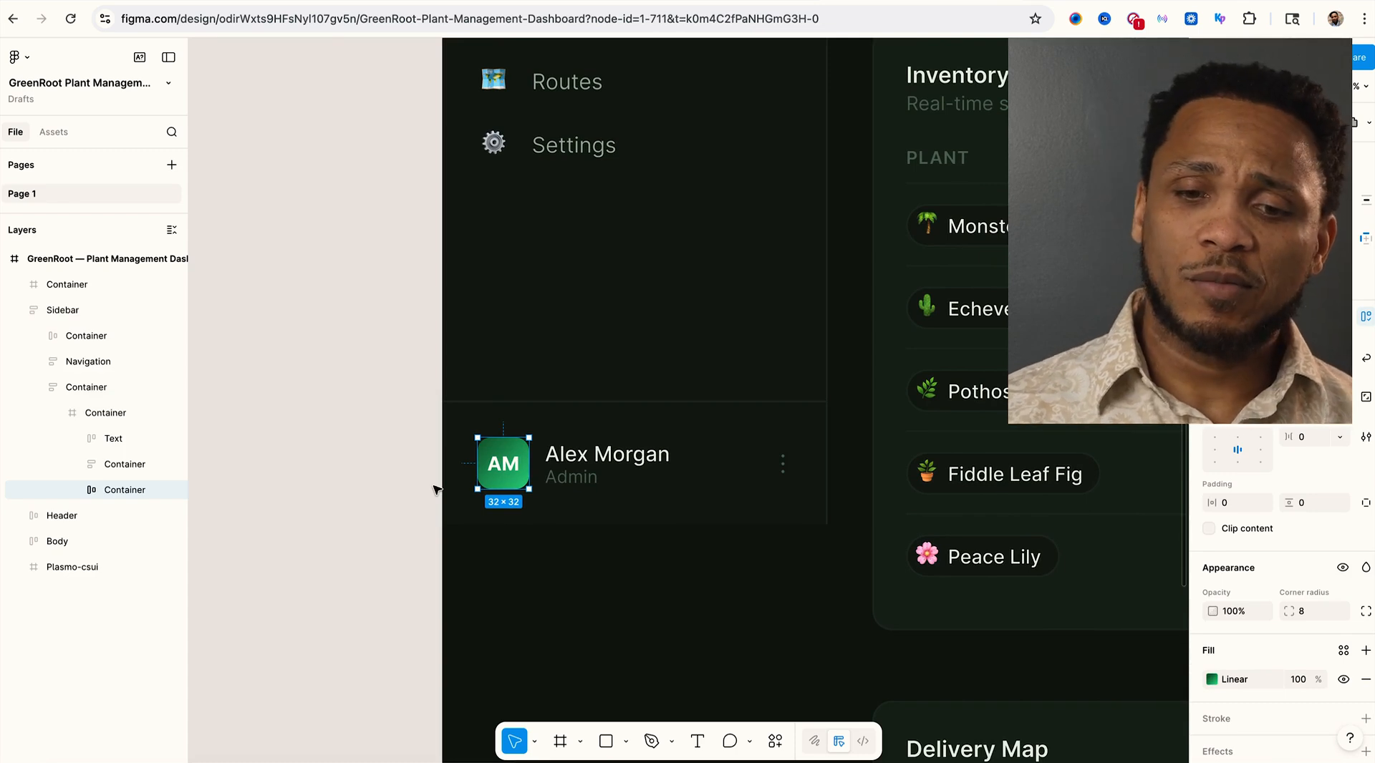
scroll(435, 491, "right", 5)
scroll(436, 490, "down", 2)
scroll(434, 483, "up", 2)
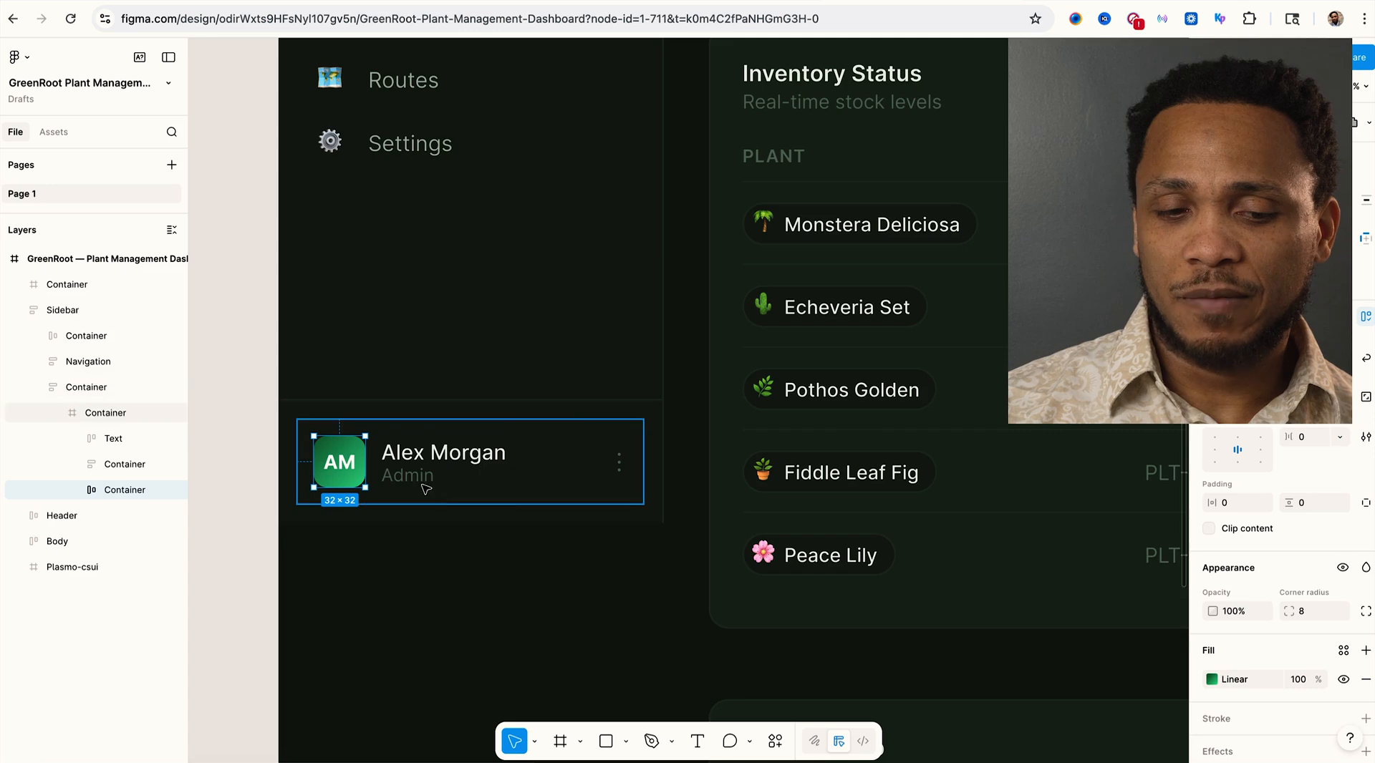
- Examine the sidebar's profile area and the overall layout of the captured dashboard frame
scroll(426, 498, "left", 2)
scroll(426, 497, "up", 3)
scroll(426, 498, "down", 3)
scroll(426, 498, "right", 2)
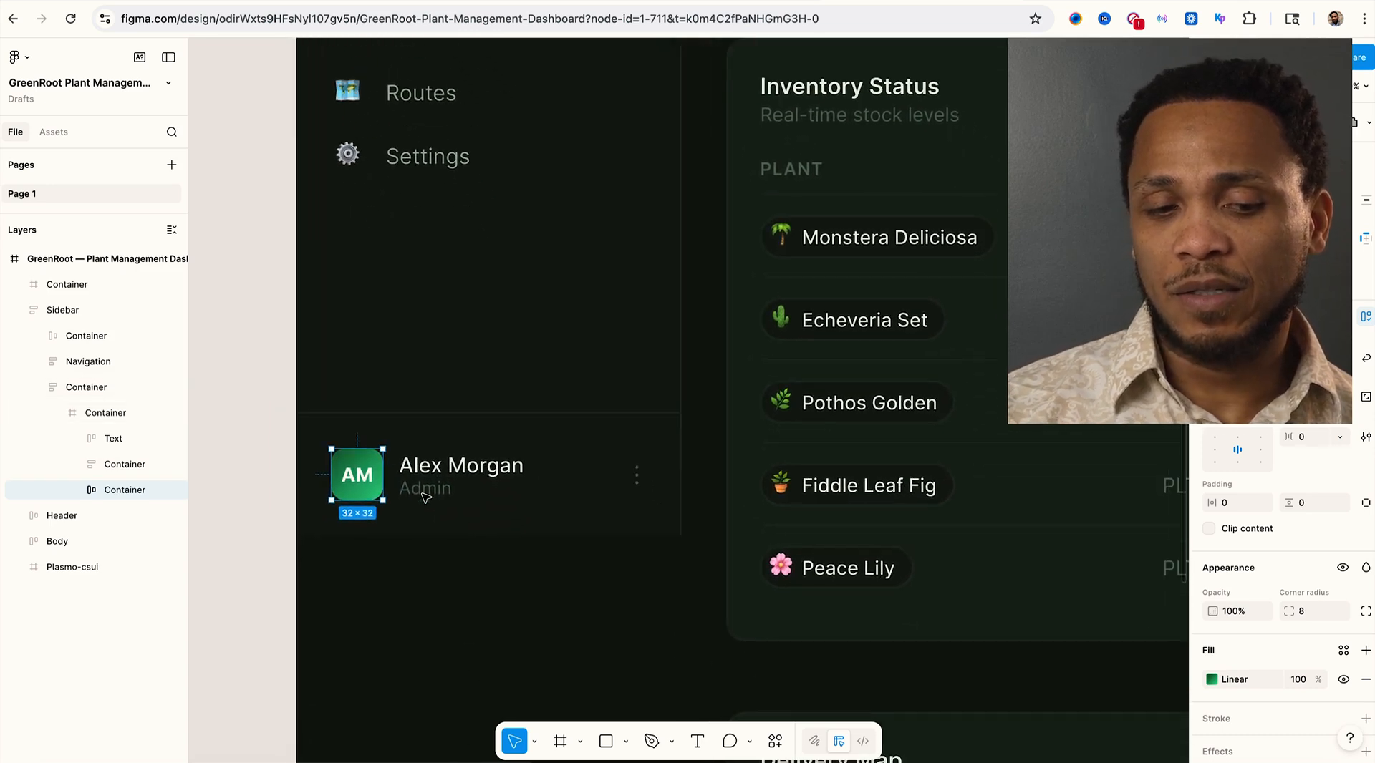
scroll(422, 494, "up", 2)
scroll(423, 494, "left", 1)
scroll(423, 494, "up", 3)
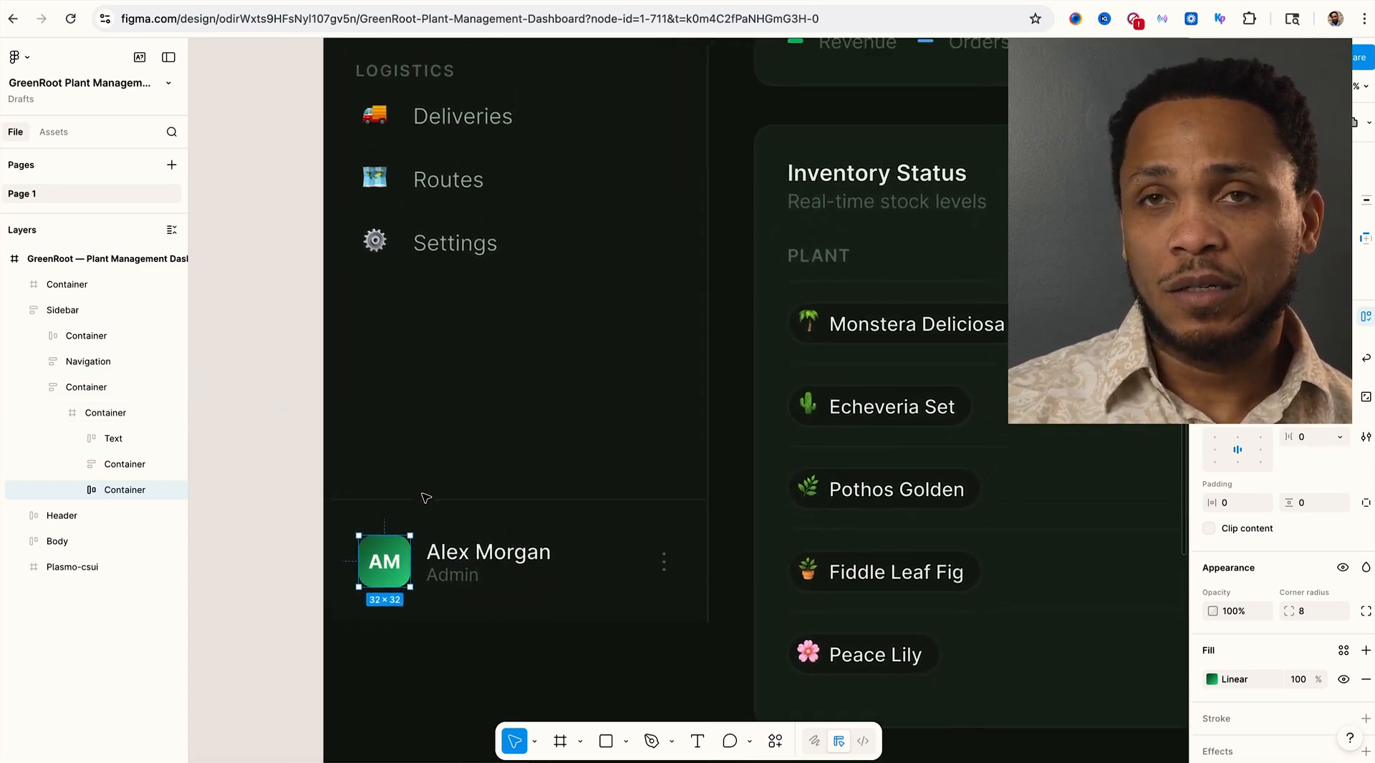
scroll(425, 498, "down", 3, "ctrl")
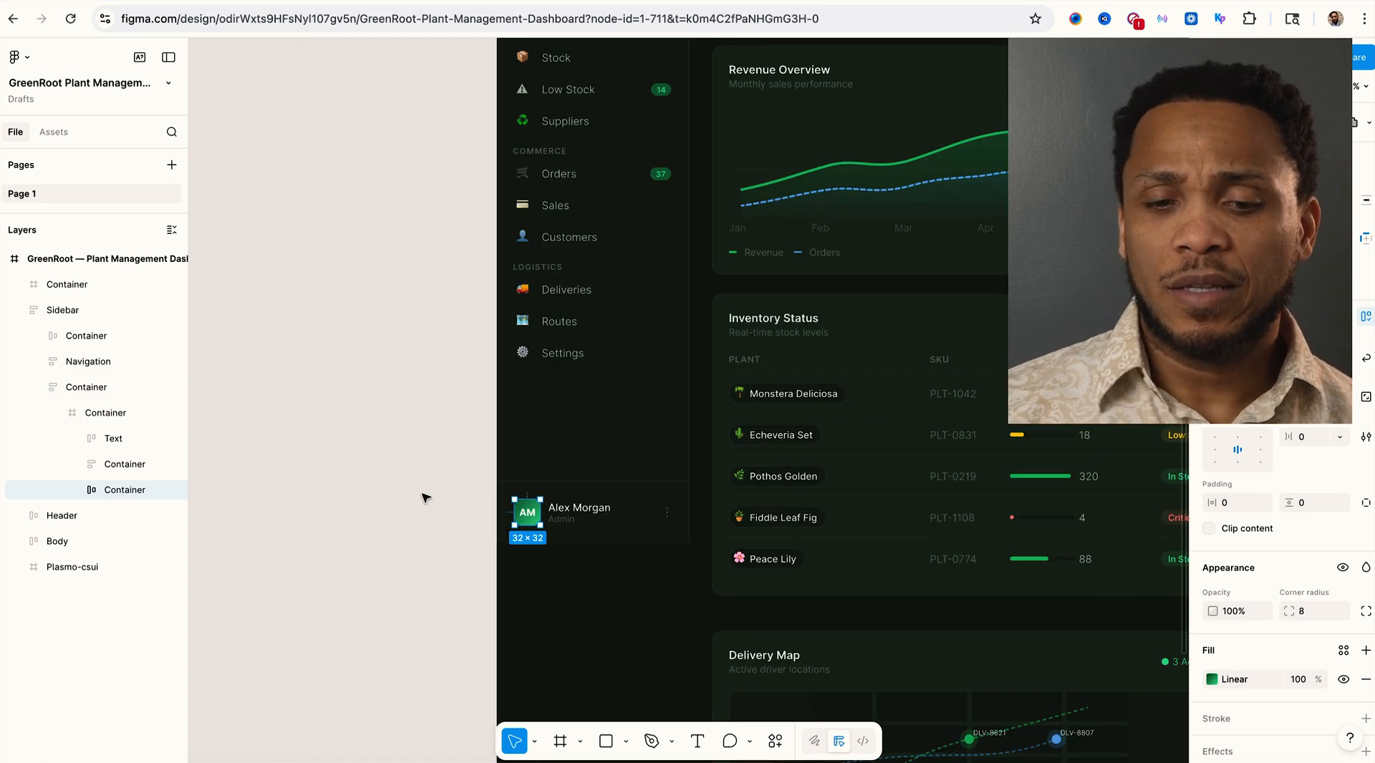
scroll(425, 498, "down", 3, "ctrl")
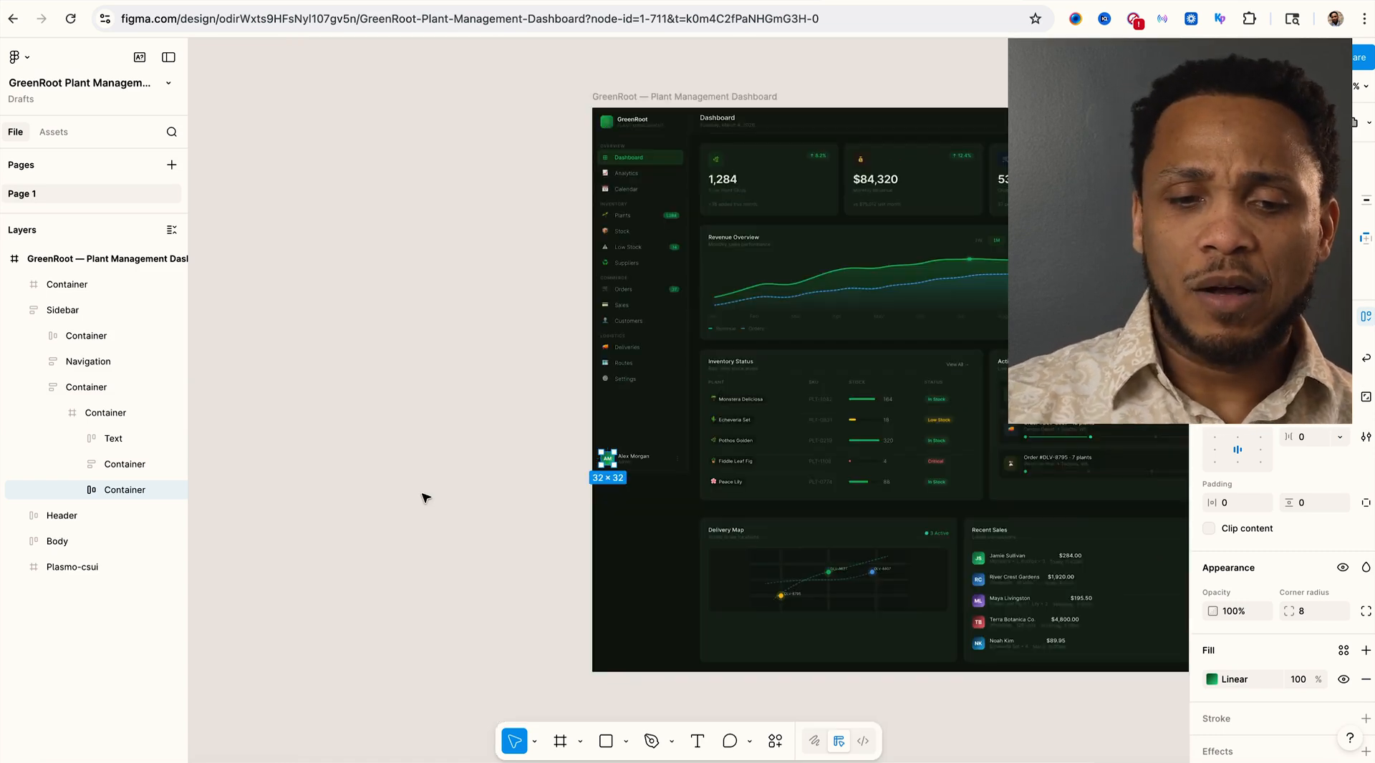
scroll(427, 494, "right", 3)
scroll(430, 494, "right", 2)
scroll(433, 495, "up", 1)
scroll(432, 494, "down", 1)
scroll(432, 494, "right", 1)
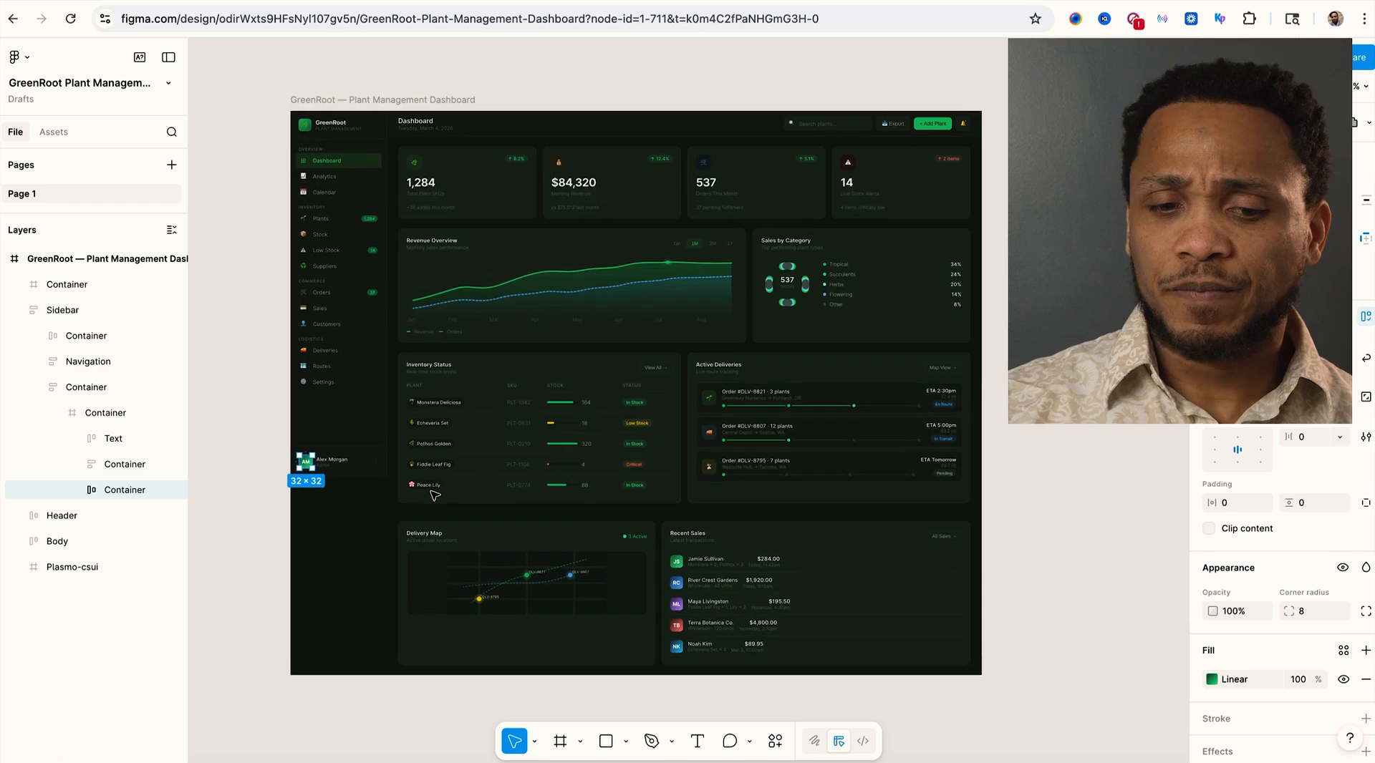
- Inspect the order rows and progress trackers in the dashboard's Active Deliveries card up close
scroll(725, 356, "up", 5, "ctrl")
scroll(725, 356, "up", 5, "ctrl")
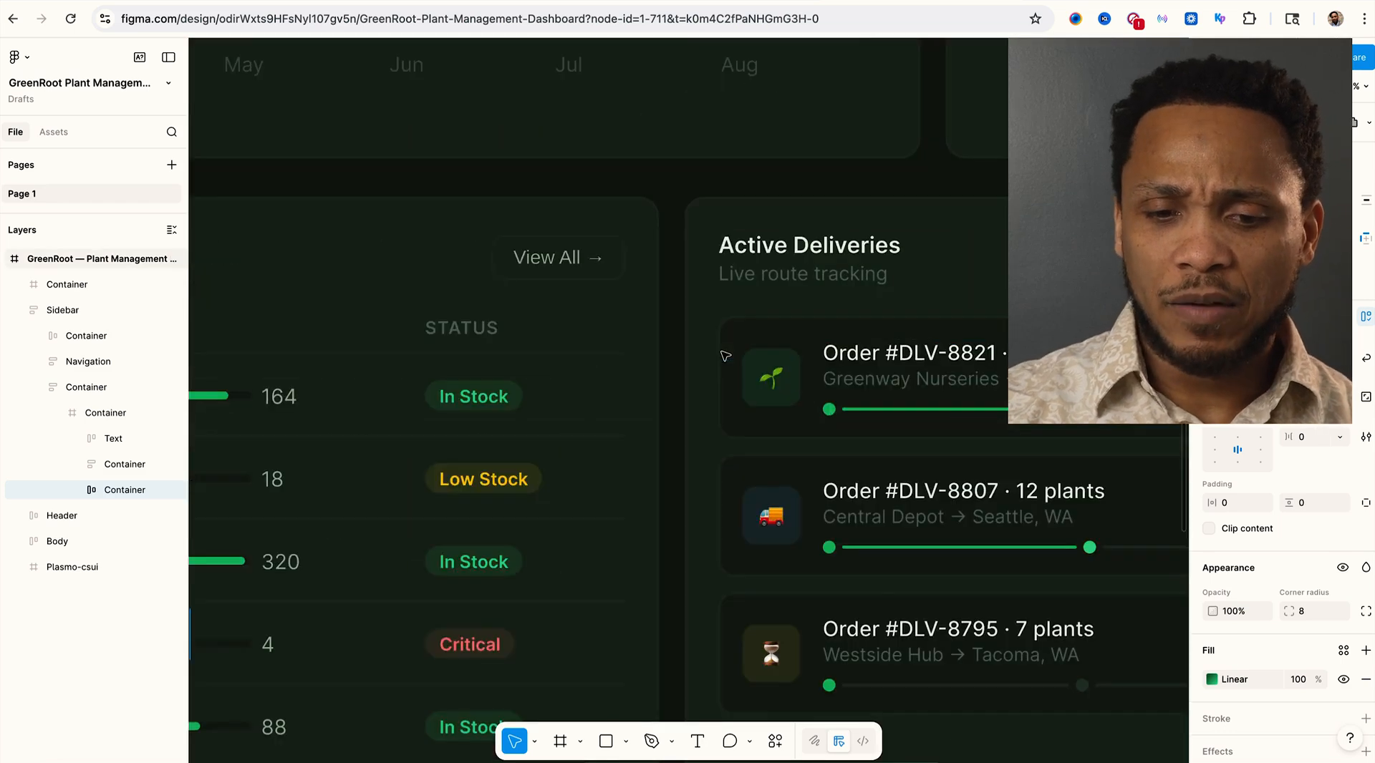
scroll(725, 356, "right", 5)
scroll(726, 356, "right", 5)
scroll(726, 356, "down", 1)
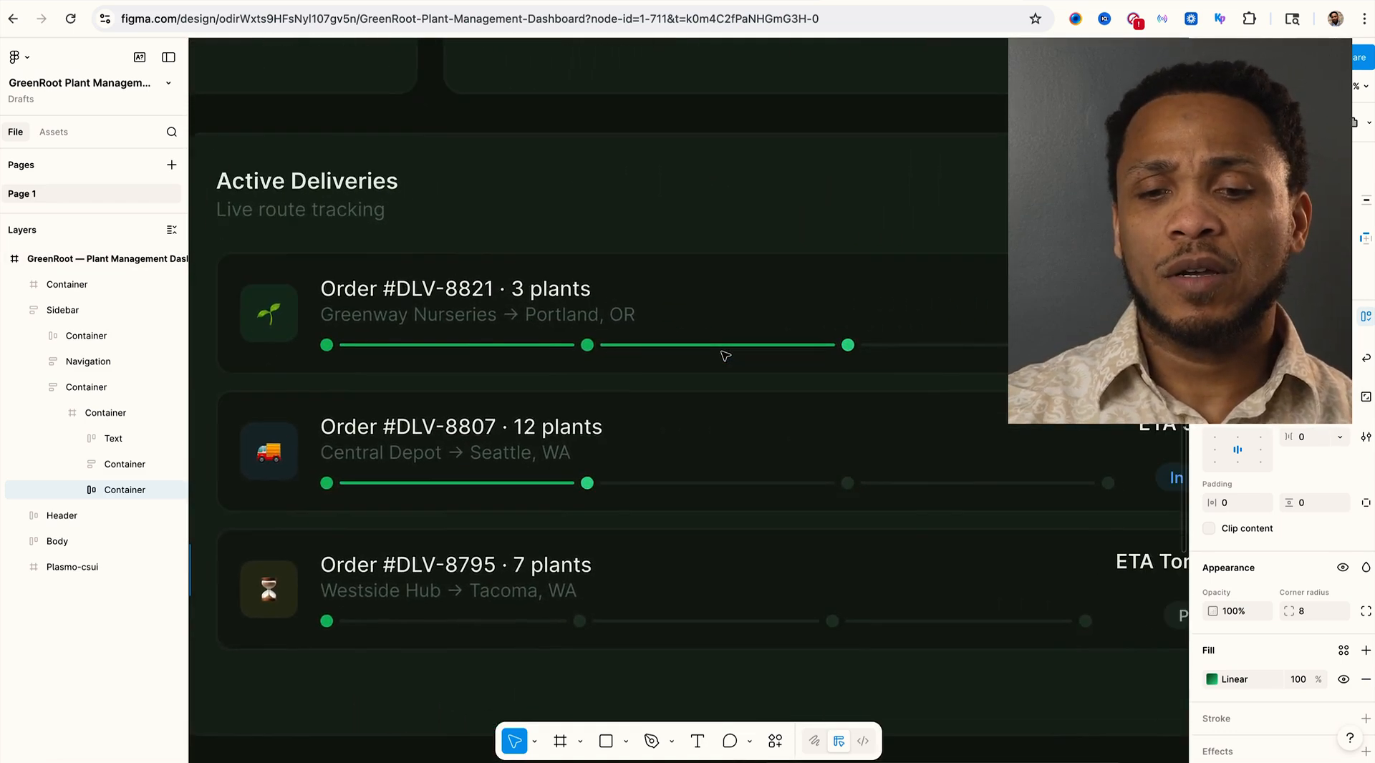